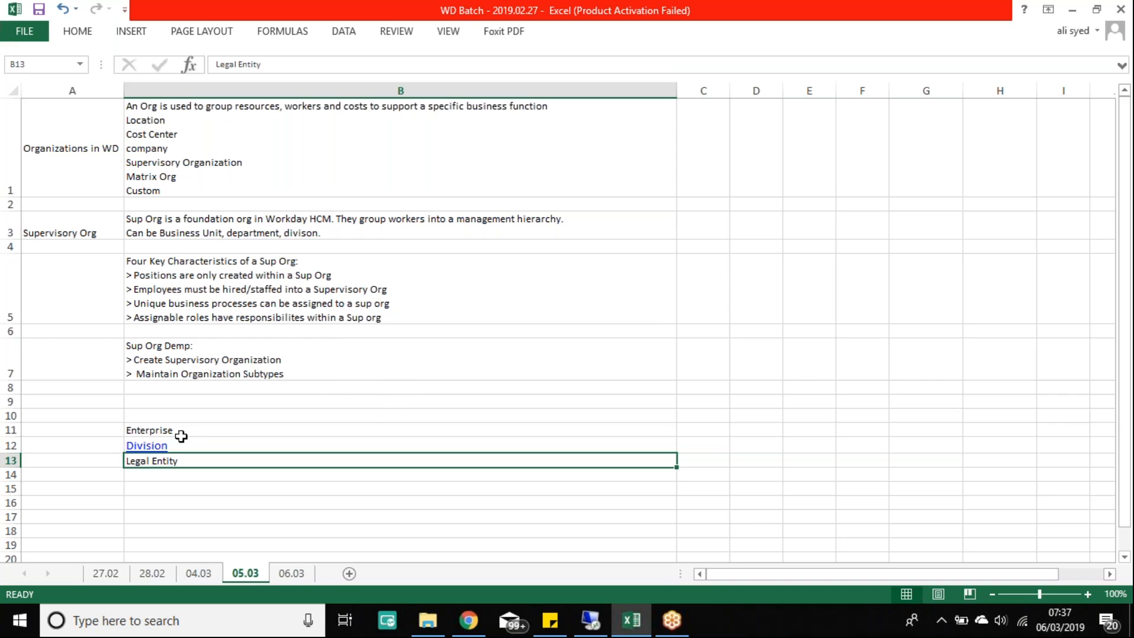
Add "Business Unit" in cell B14, directly below Legal Entity in the organization levels list
{"action": "left_click_drag", "start_coordinate": [226, 429], "coordinate": [242, 465]}
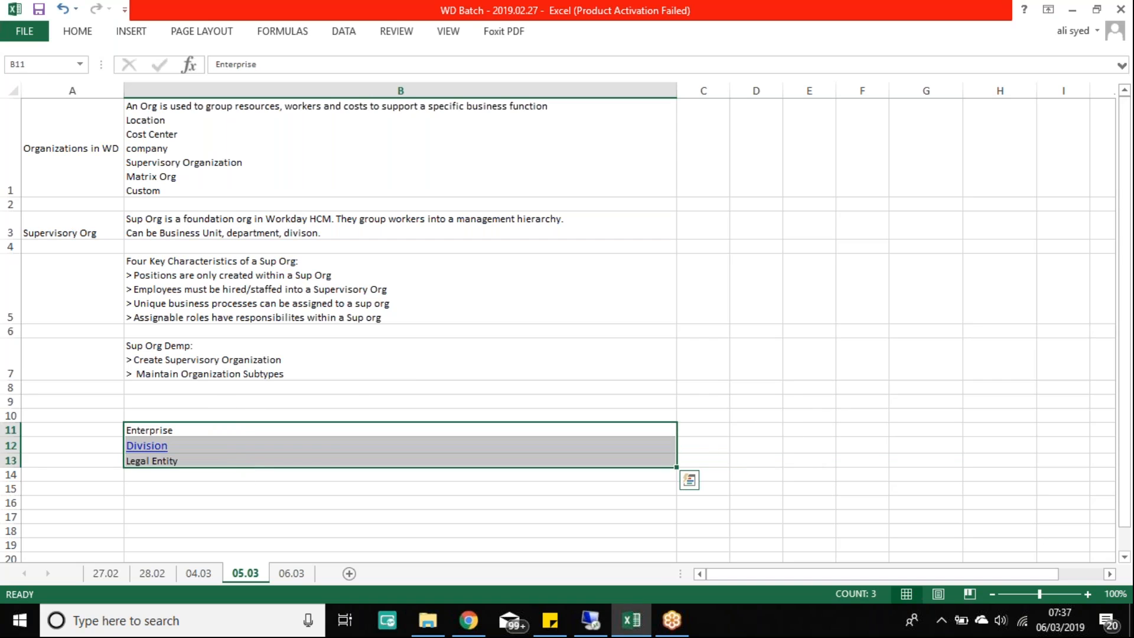
{"action": "left_click_drag", "start_coordinate": [159, 478], "coordinate": [189, 483]}
{"action": "type", "text": "Business Unit"}
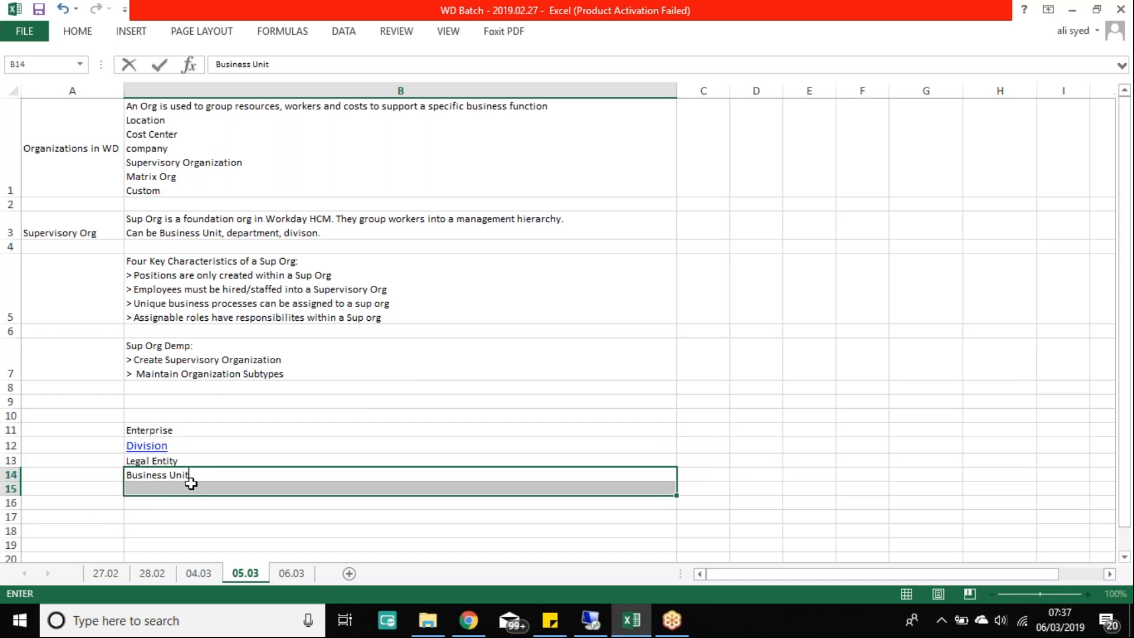
{"action": "key", "text": "Return"}
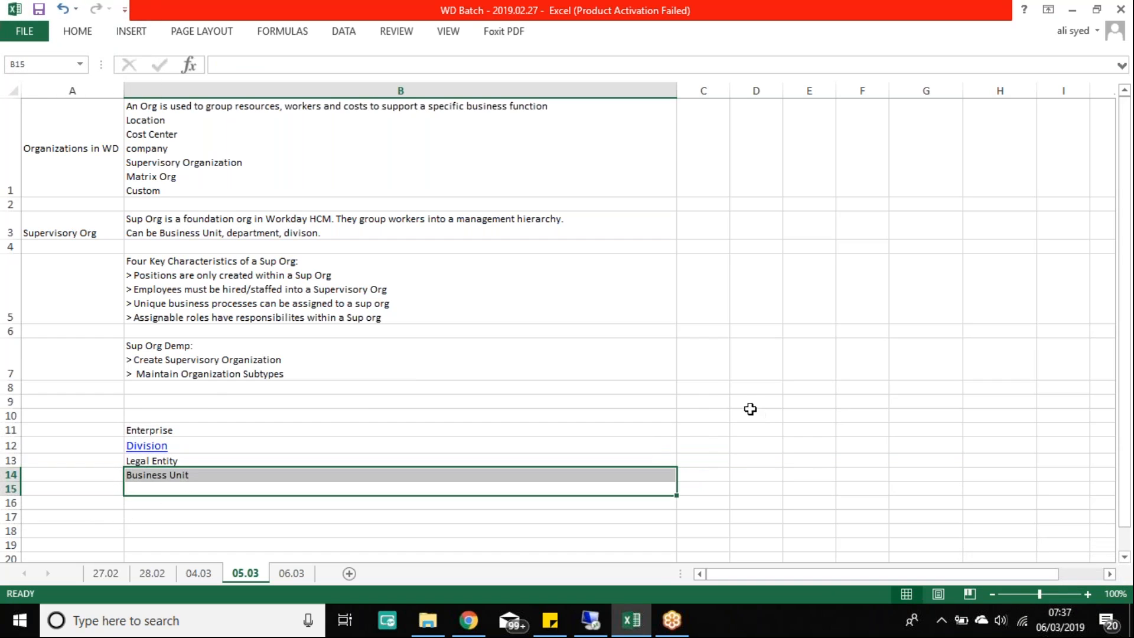
Enter "XYZ Corp#" in cell D7 as the head of an example company structure
{"action": "left_click", "coordinate": [753, 358]}
{"action": "type", "text": "x"}
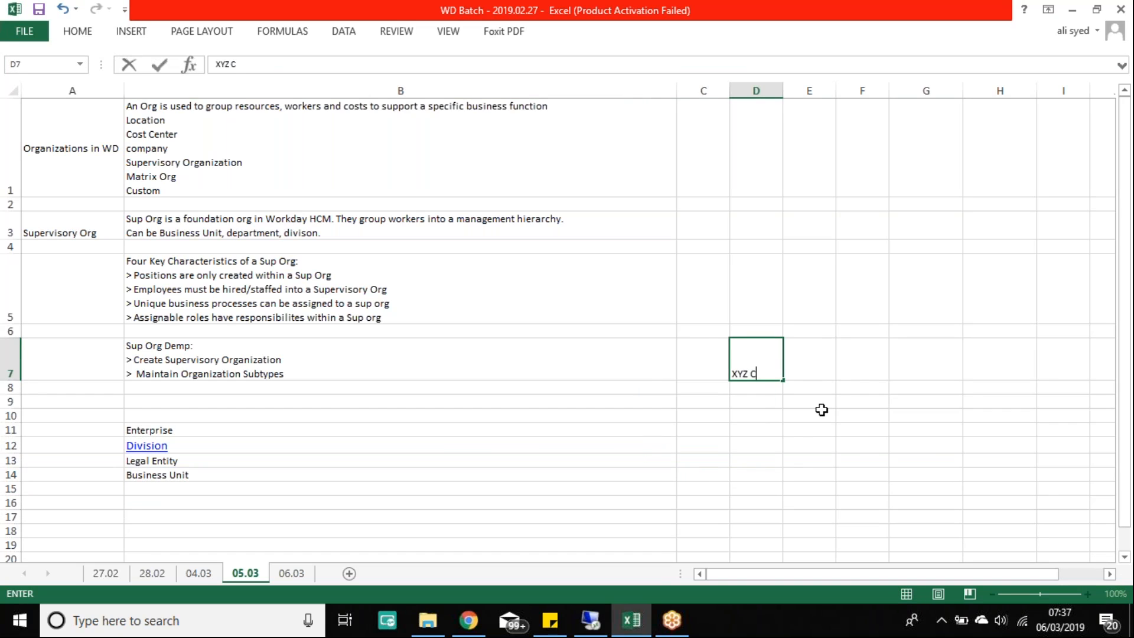
{"action": "type", "text": "YZ Corp#"}
{"action": "key", "text": "Return"}
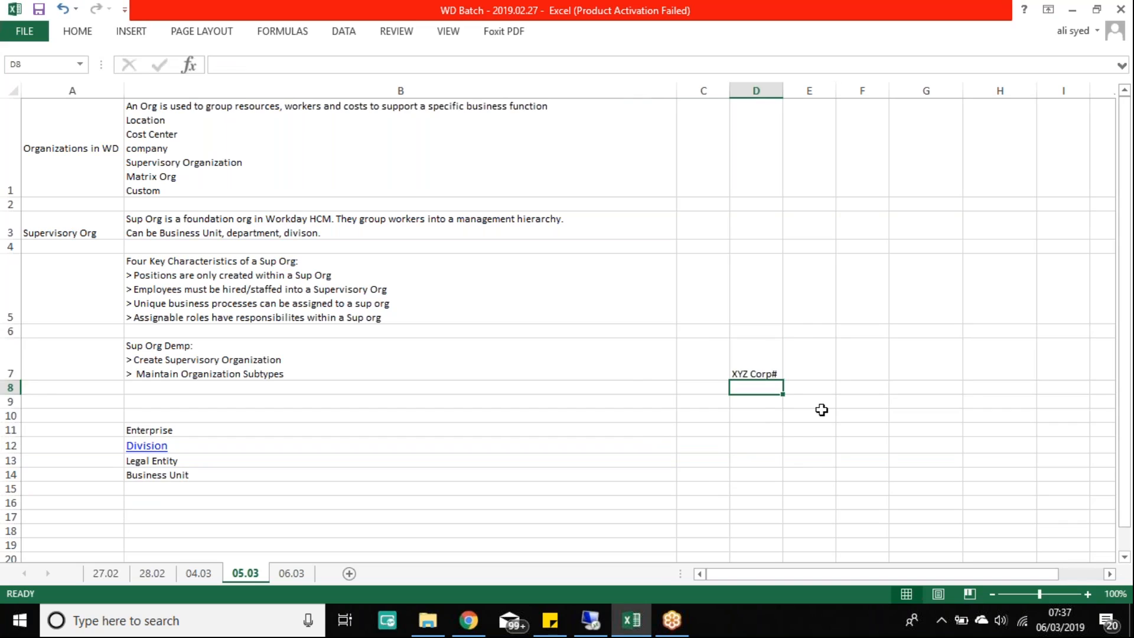
Enter Sales, Man and Back Office in cells C8 to E8, in the row below XYZ Corp#
{"action": "key", "text": "Left"}
{"action": "type", "text": "Sale"}
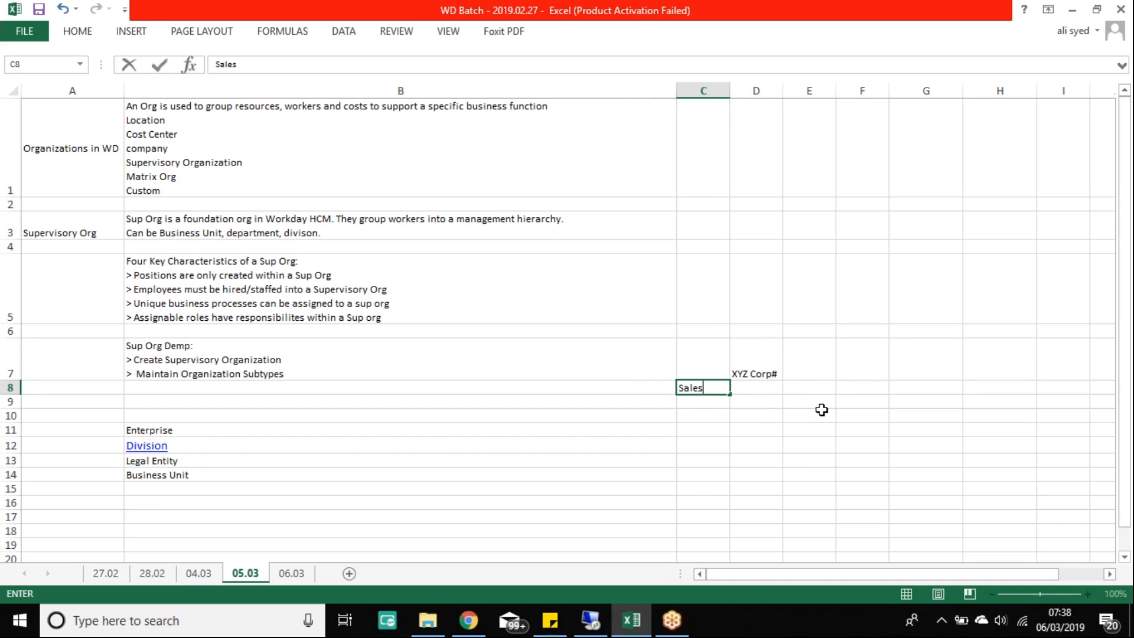
{"action": "key", "text": "Tab"}
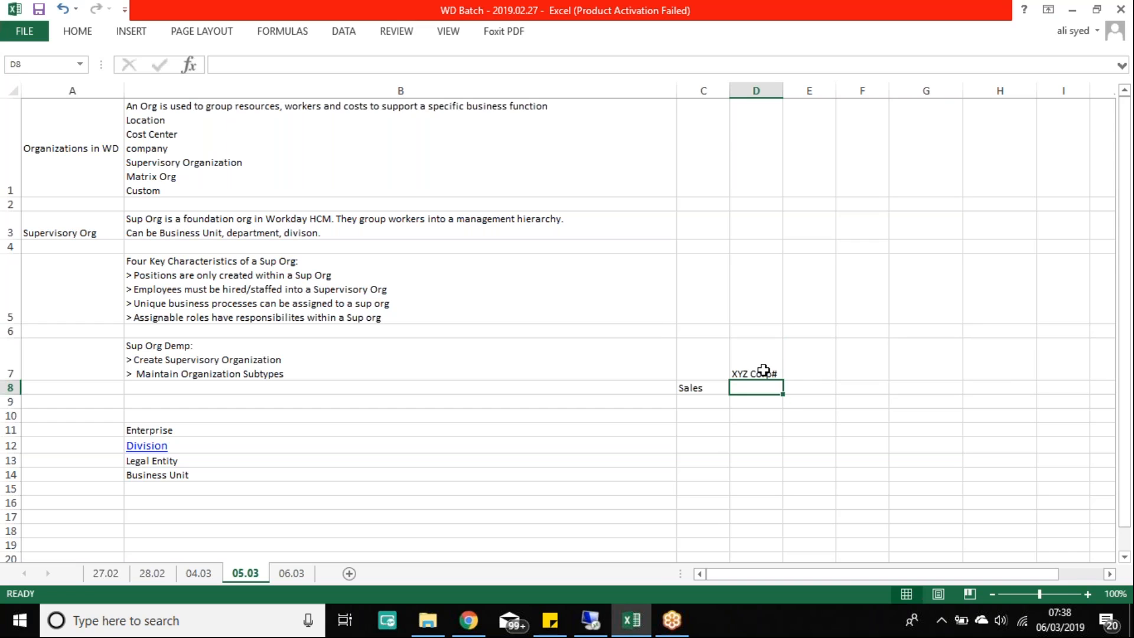
{"action": "type", "text": "Man"}
{"action": "key", "text": "Tab"}
{"action": "type", "text": "Back Office"}
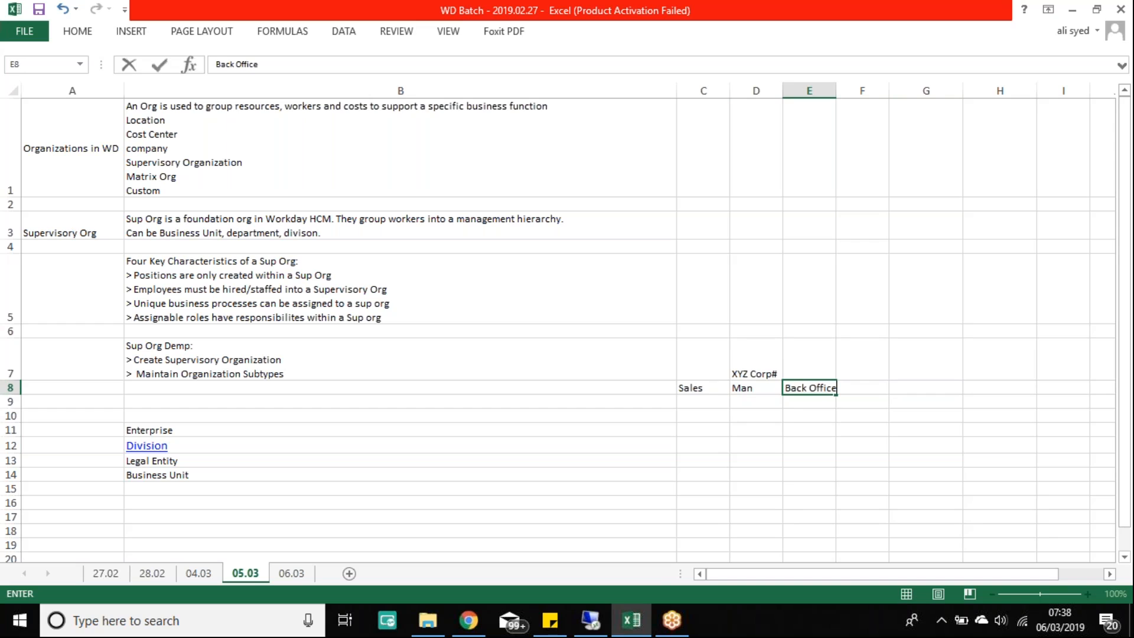
{"action": "key", "text": "Return"}
Label the XYZ Corp# row by entering "Enterprise" in cell F7
{"action": "left_click_drag", "start_coordinate": [201, 429], "coordinate": [213, 476]}
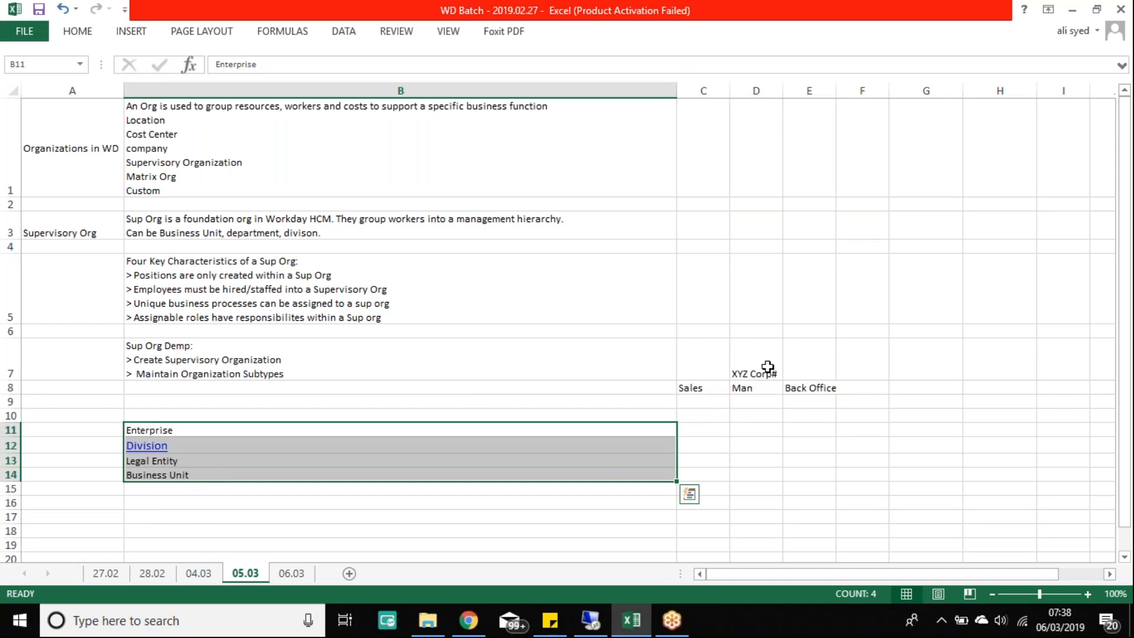
{"action": "left_click_drag", "start_coordinate": [700, 362], "coordinate": [829, 390]}
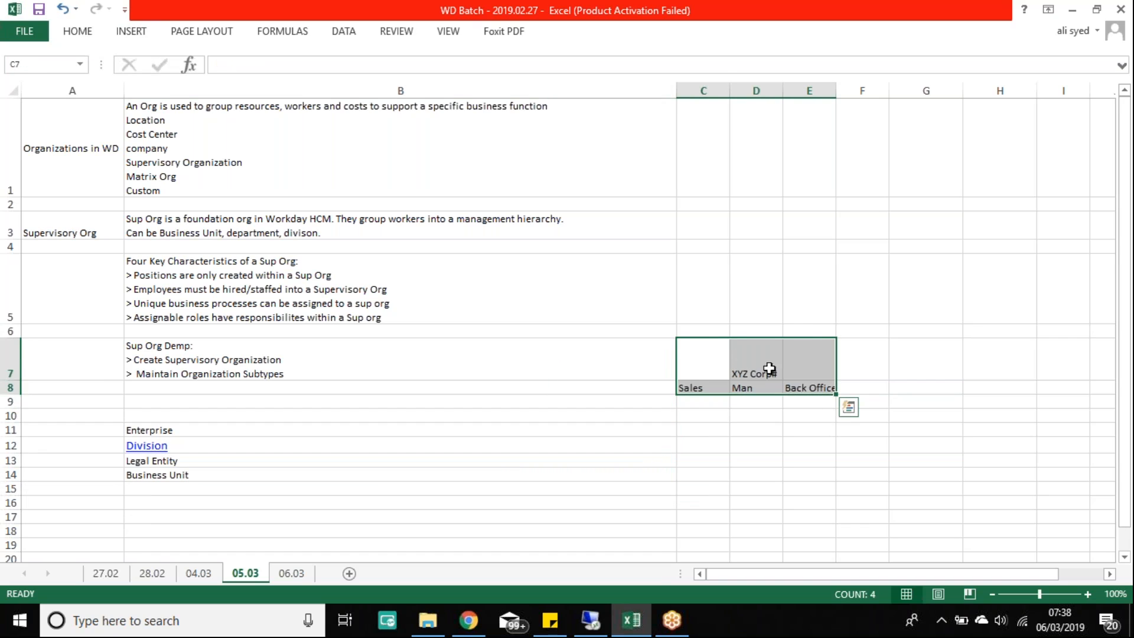
{"action": "left_click", "coordinate": [867, 361]}
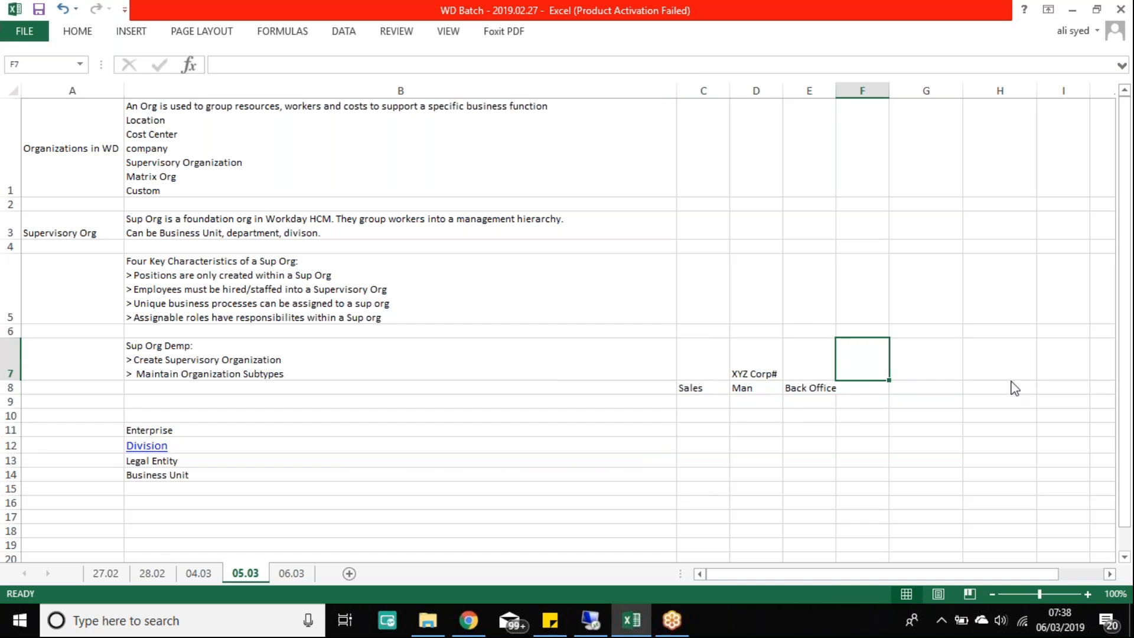
{"action": "type", "text": "Enterpris"}
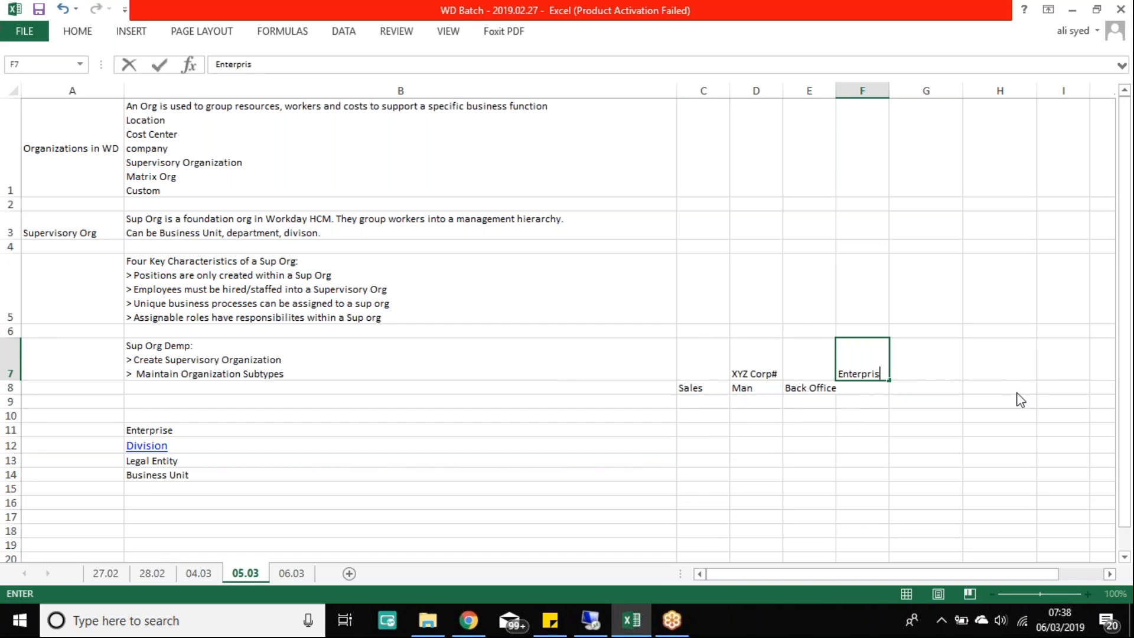
{"action": "key", "text": "Return"}
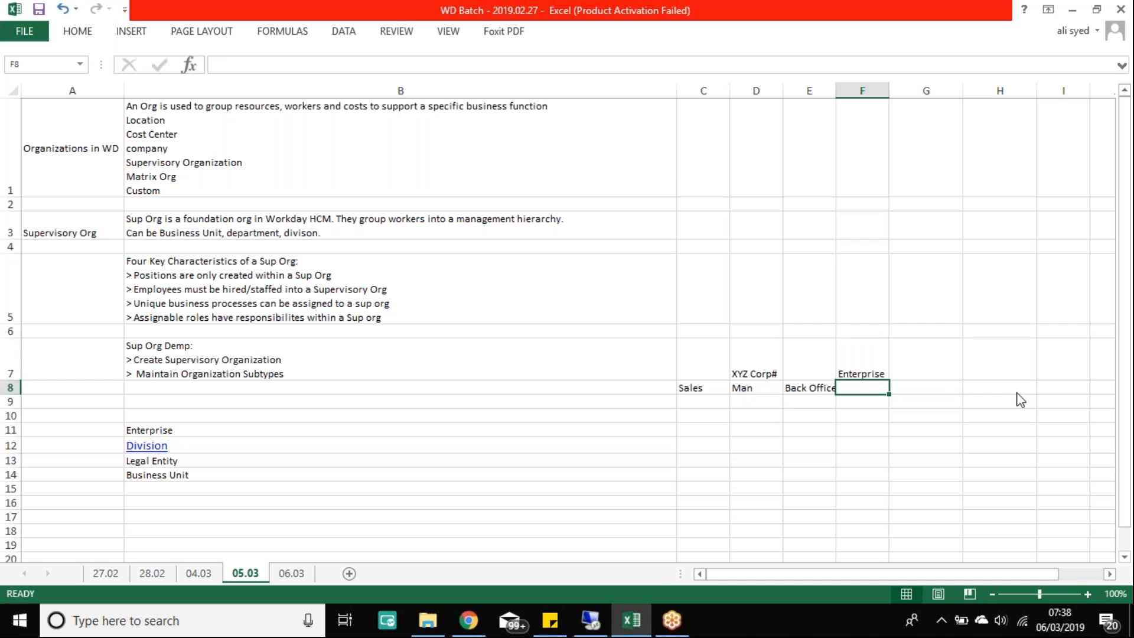
Label the Sales, Man and Back Office row by entering "Division" in cell F8
{"action": "left_click", "coordinate": [699, 405]}
{"action": "left_click_drag", "start_coordinate": [731, 391], "coordinate": [823, 392]}
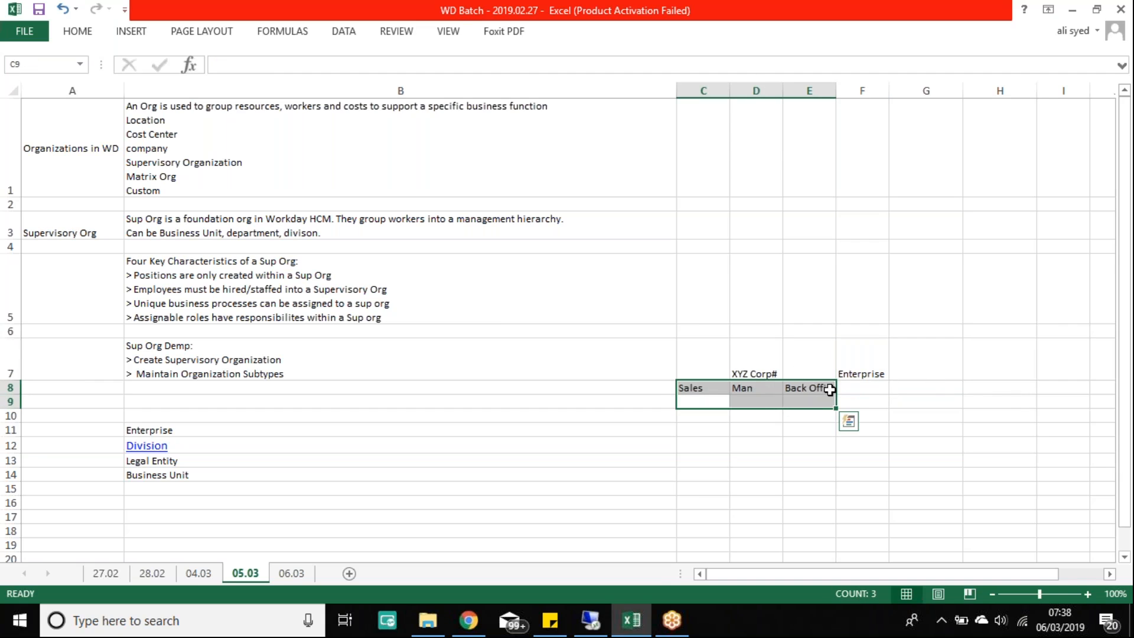
{"action": "left_click", "coordinate": [866, 388]}
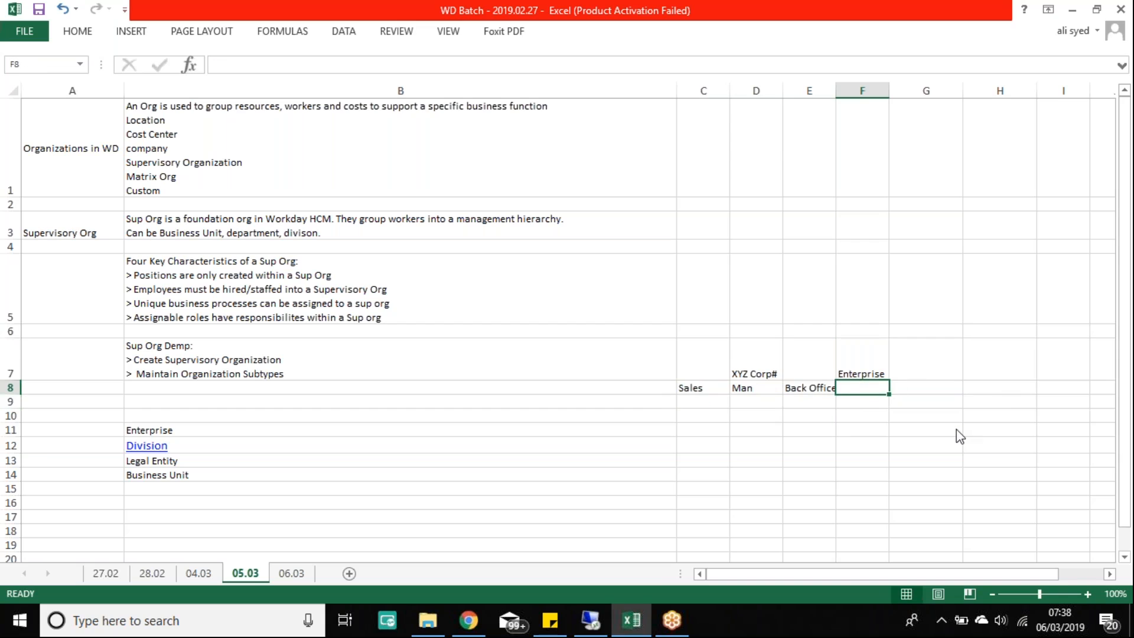
{"action": "type", "text": "Dvision"}
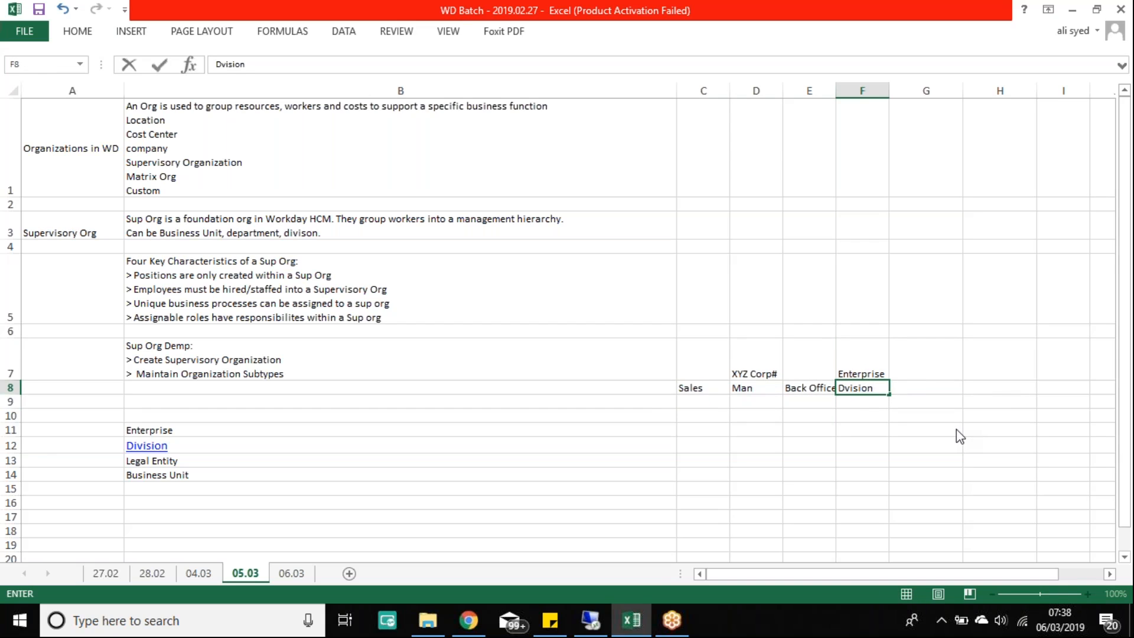
{"action": "key", "text": "Return"}
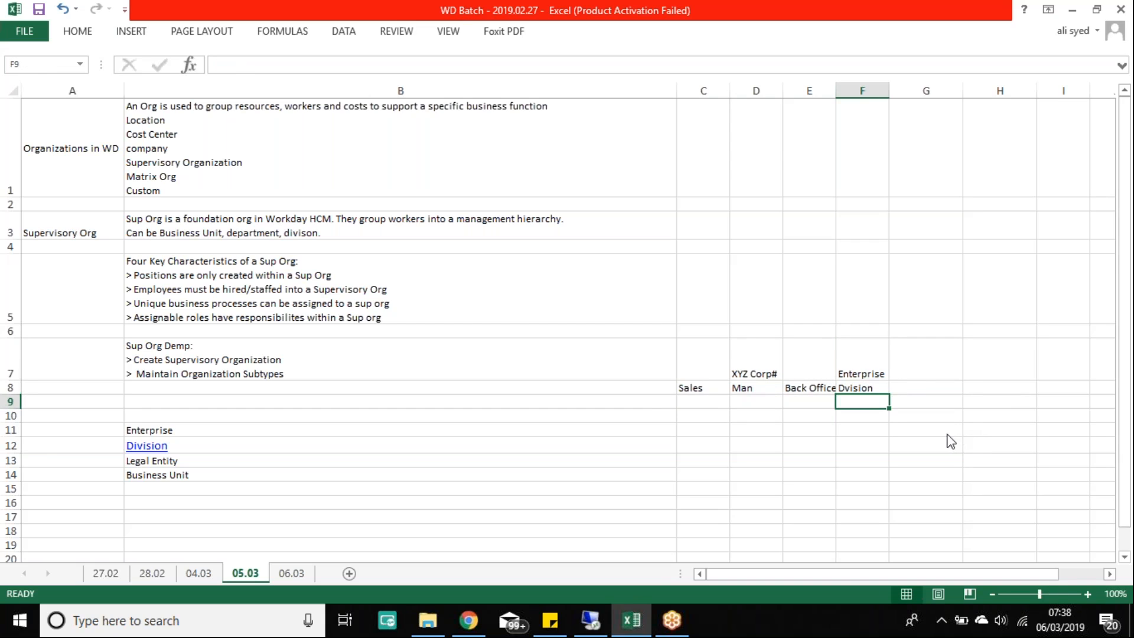
{"action": "double_click", "coordinate": [855, 387]}
{"action": "type", "text": "i"}
{"action": "key", "text": "Return"}
{"action": "left_click", "coordinate": [685, 401]}
{"action": "left_click_drag", "start_coordinate": [685, 402], "coordinate": [860, 401]}
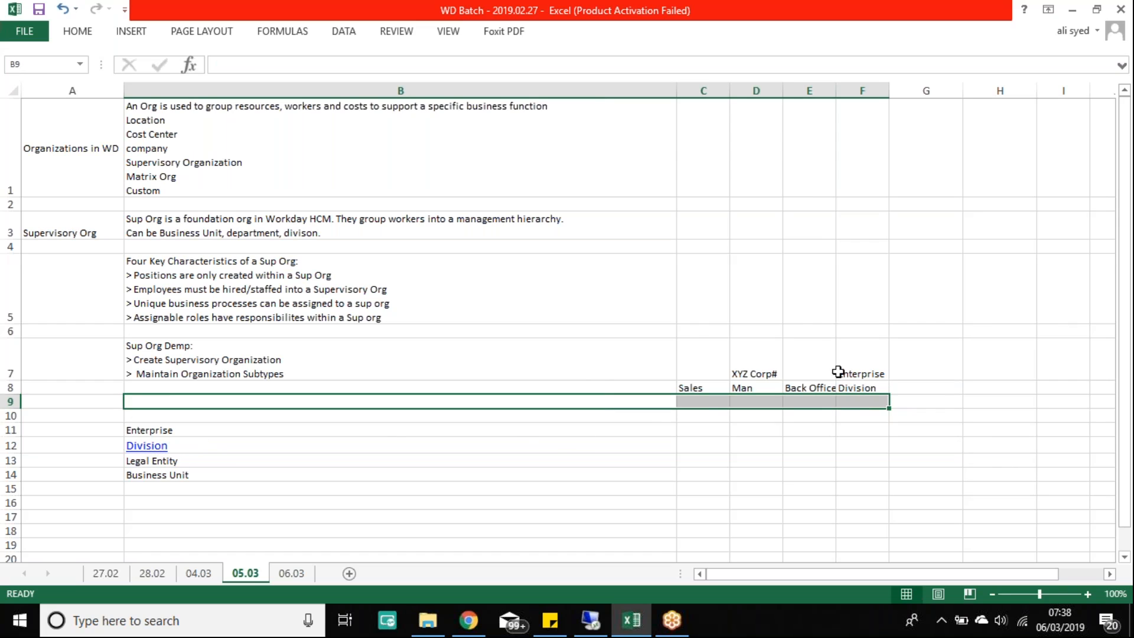
{"action": "left_click", "coordinate": [807, 459]}
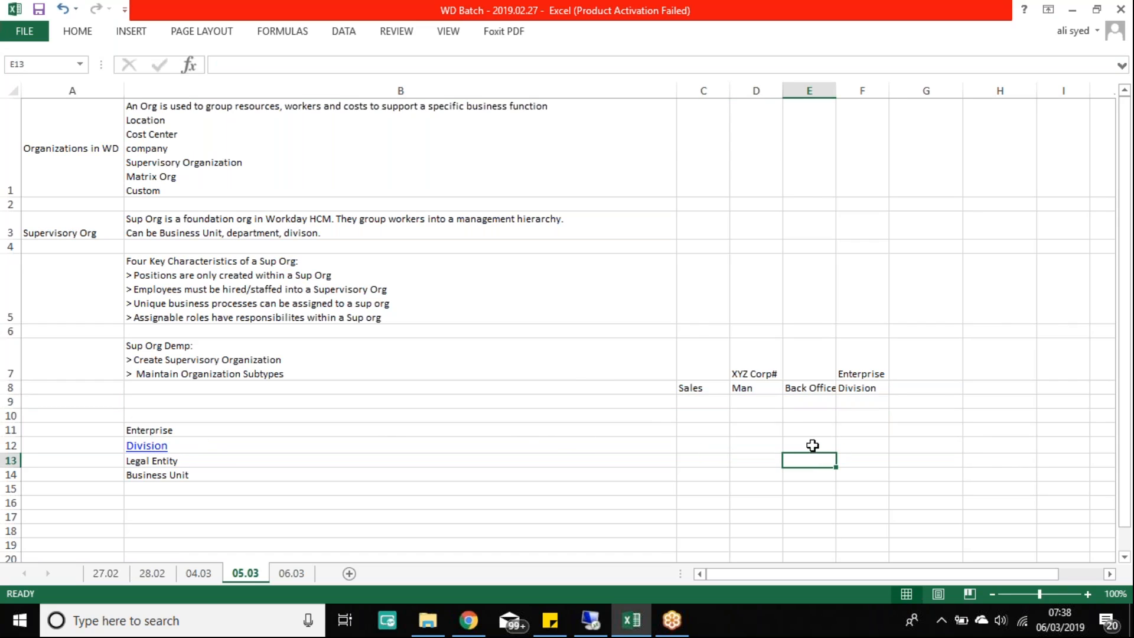
Switch to Workday in the Remote Desktop session and search for "view sup org", discarding the changes to the custom report
{"action": "left_click", "coordinate": [590, 620]}
{"action": "scroll", "coordinate": [776, 225], "scroll_direction": "up", "scroll_amount": 4}
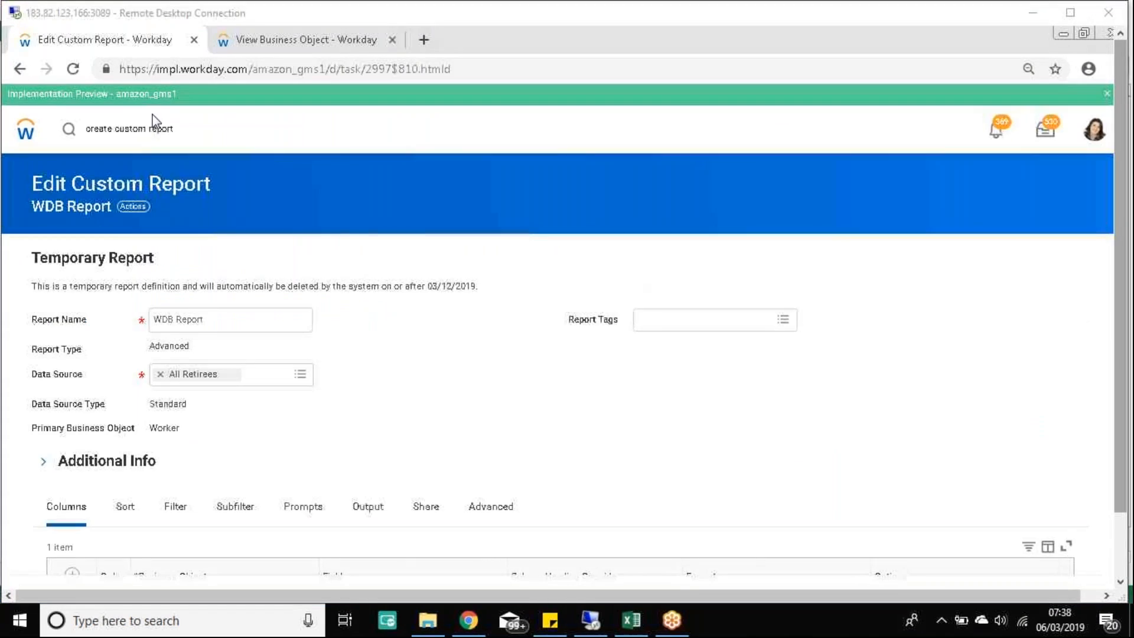
{"action": "scroll", "coordinate": [148, 133], "scroll_direction": "down", "scroll_amount": 3}
{"action": "scroll", "coordinate": [593, 189], "scroll_direction": "up", "scroll_amount": 3}
{"action": "left_click_drag", "start_coordinate": [173, 131], "coordinate": [32, 142]}
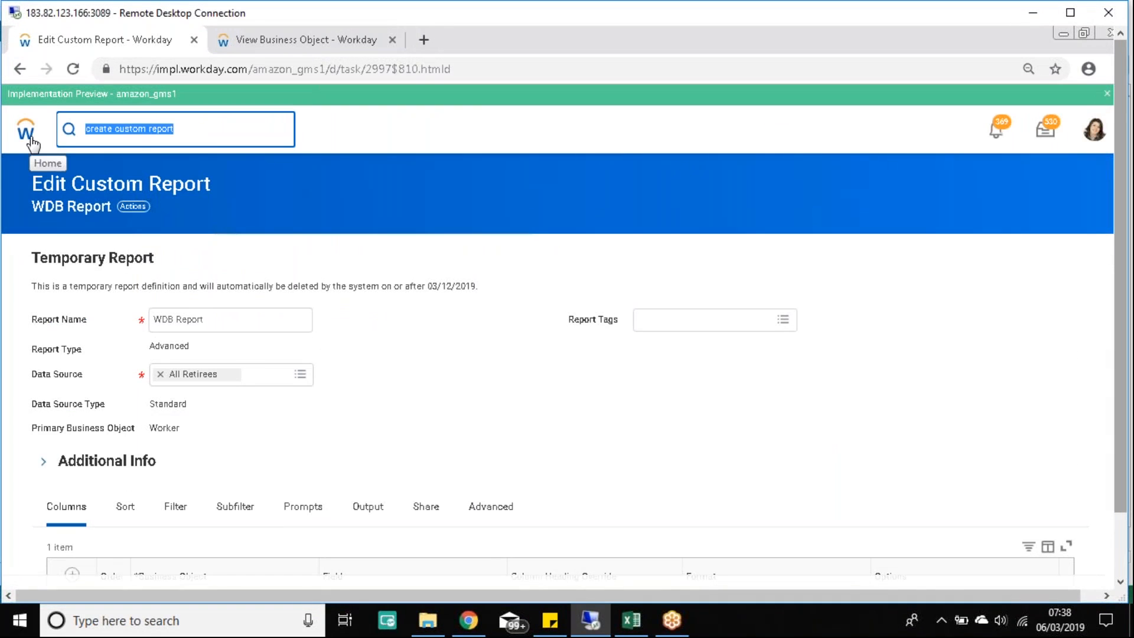
{"action": "type", "text": "view sup org"}
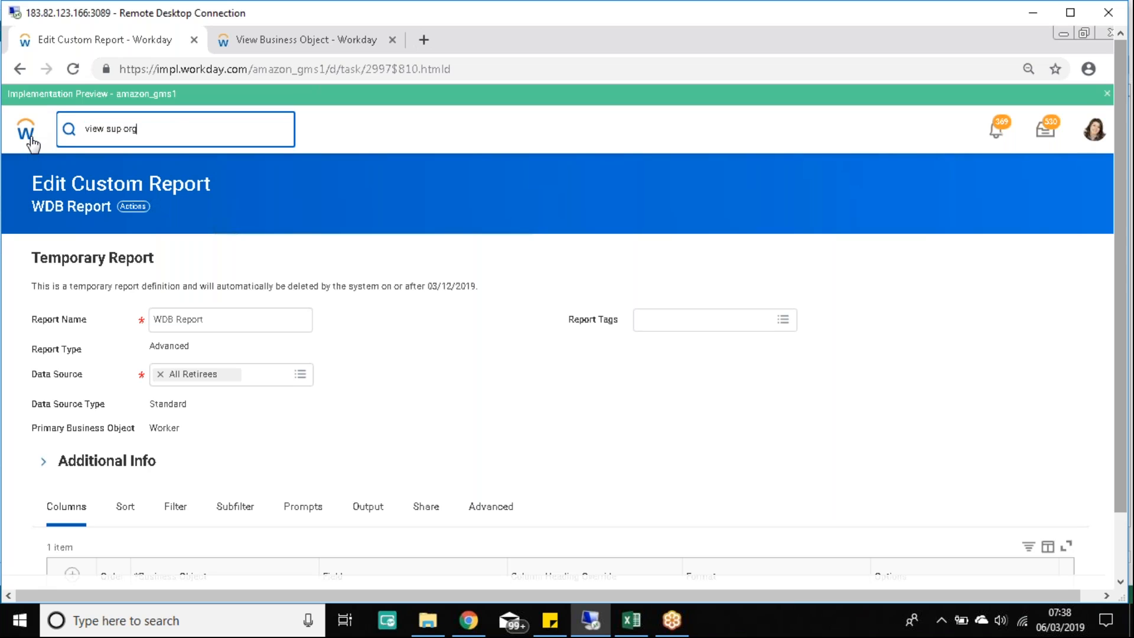
{"action": "key", "text": "Return"}
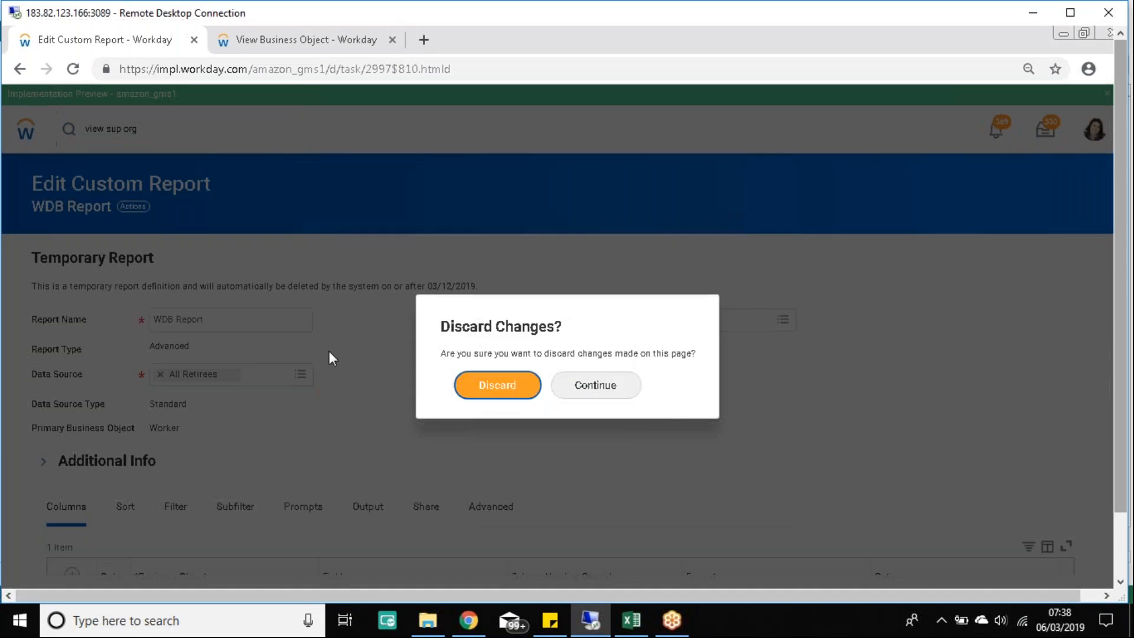
{"action": "left_click", "coordinate": [472, 384]}
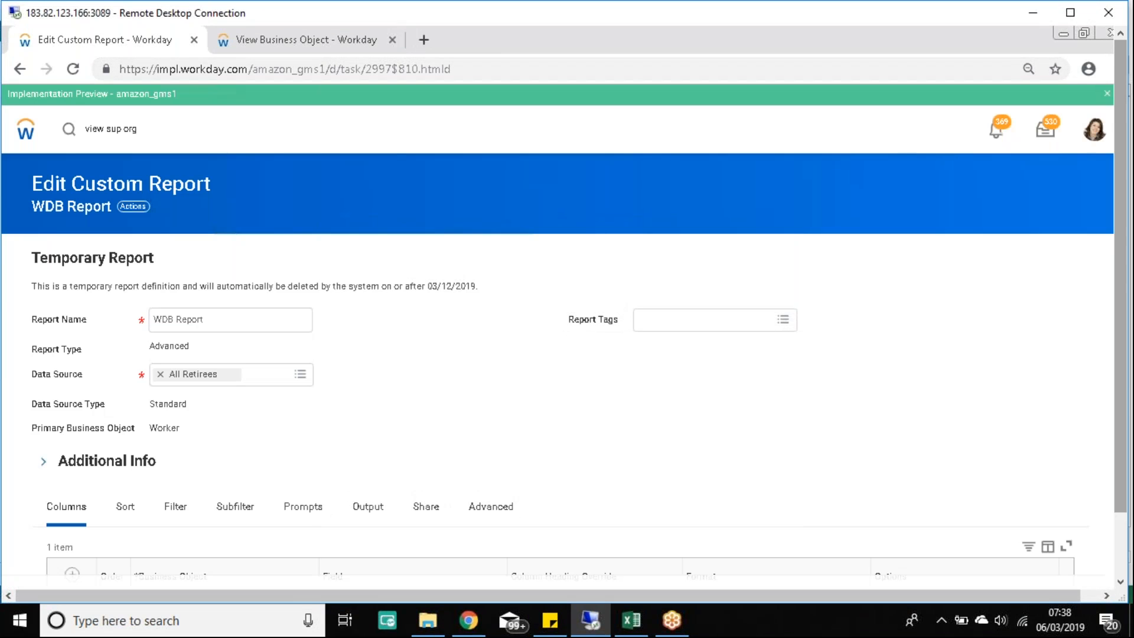
Search Workday for "wdb 2702" from the browser page that shows the Worker business object
{"action": "left_click", "coordinate": [339, 38]}
{"action": "left_click", "coordinate": [131, 126]}
{"action": "type", "text": "wd"}
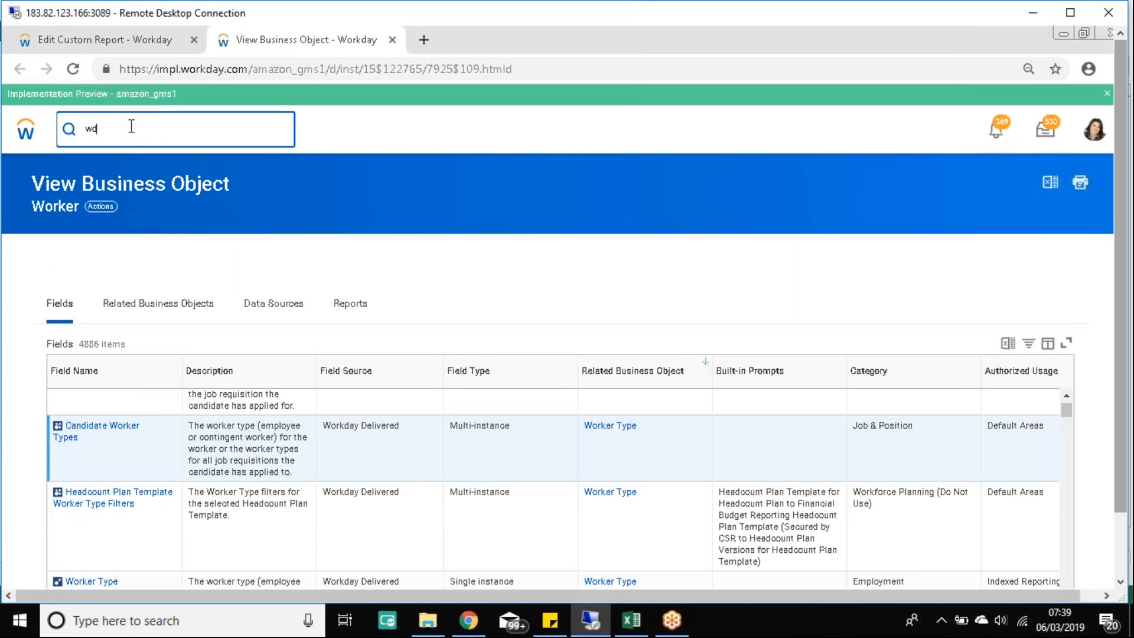
{"action": "type", "text": "b 27-"}
{"action": "key", "text": "Num_Lock"}
{"action": "type", "text": "0"}
{"action": "key", "text": "BackSpace"}
{"action": "key", "text": "Return"}
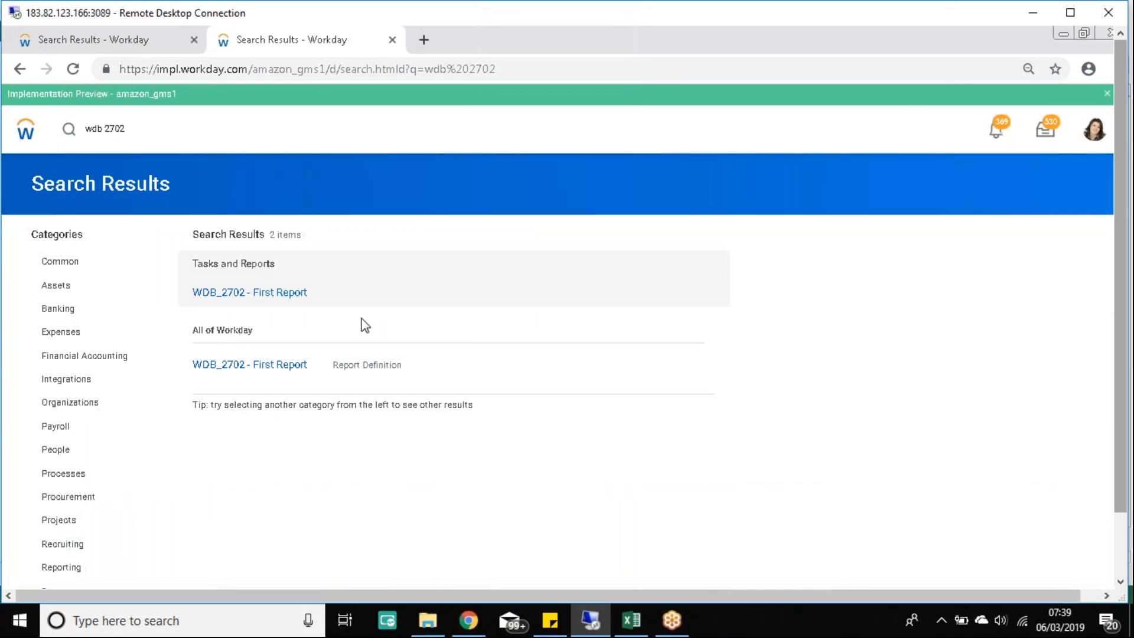
Run View Supervisory Organization from the "view sup org" results for Supervisory org demo Supervisory and glance at its related actions
{"action": "left_click", "coordinate": [100, 37]}
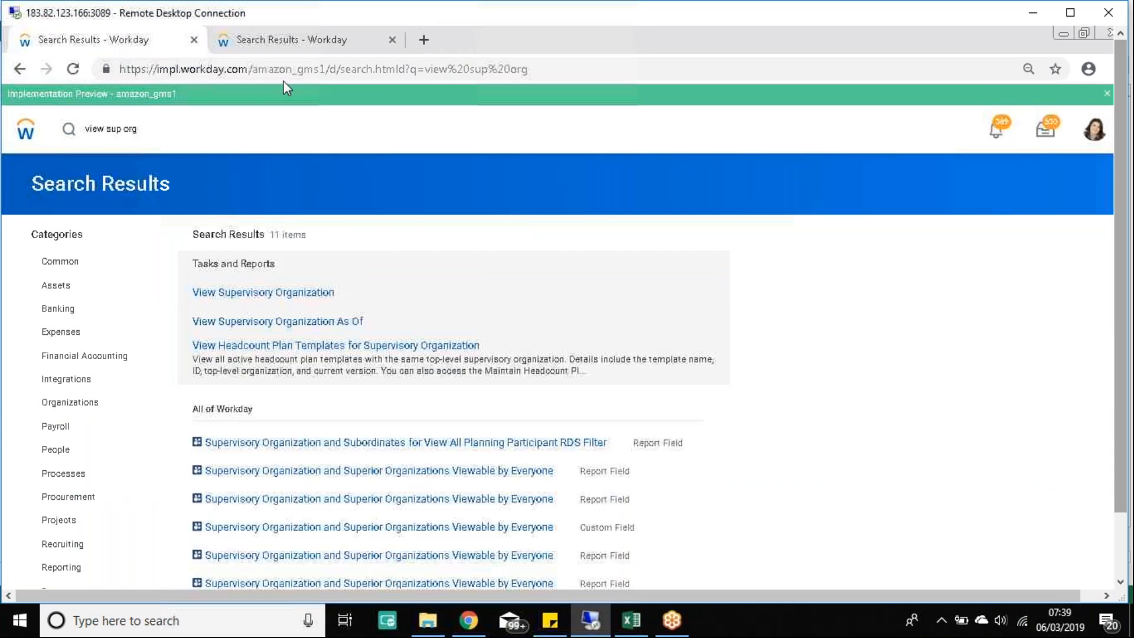
{"action": "left_click", "coordinate": [292, 298]}
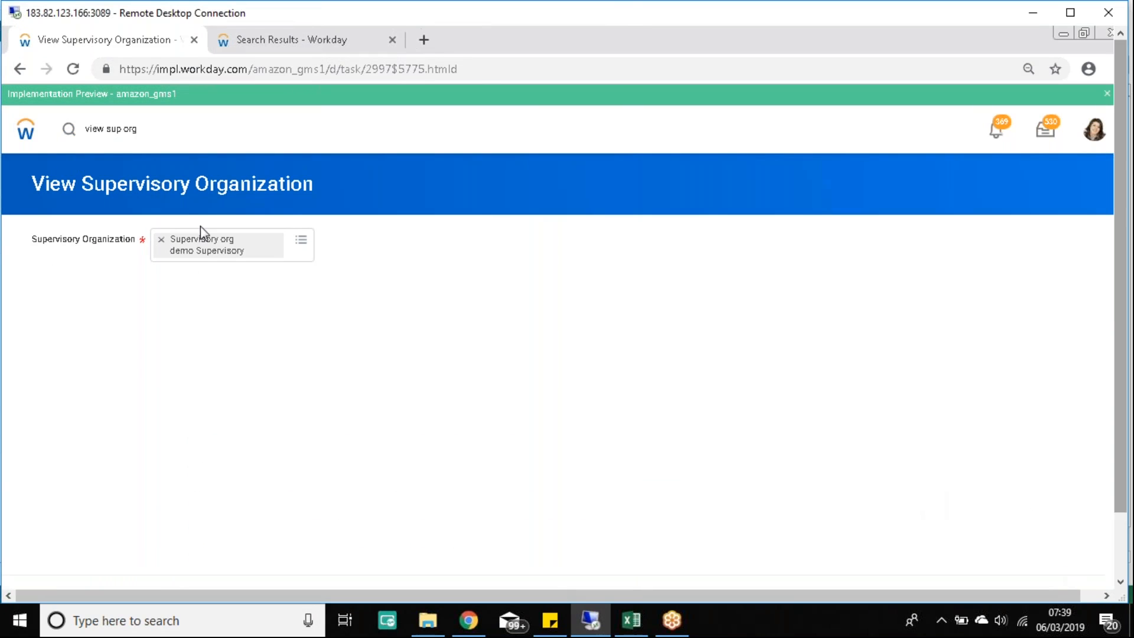
{"action": "left_click", "coordinate": [1121, 555]}
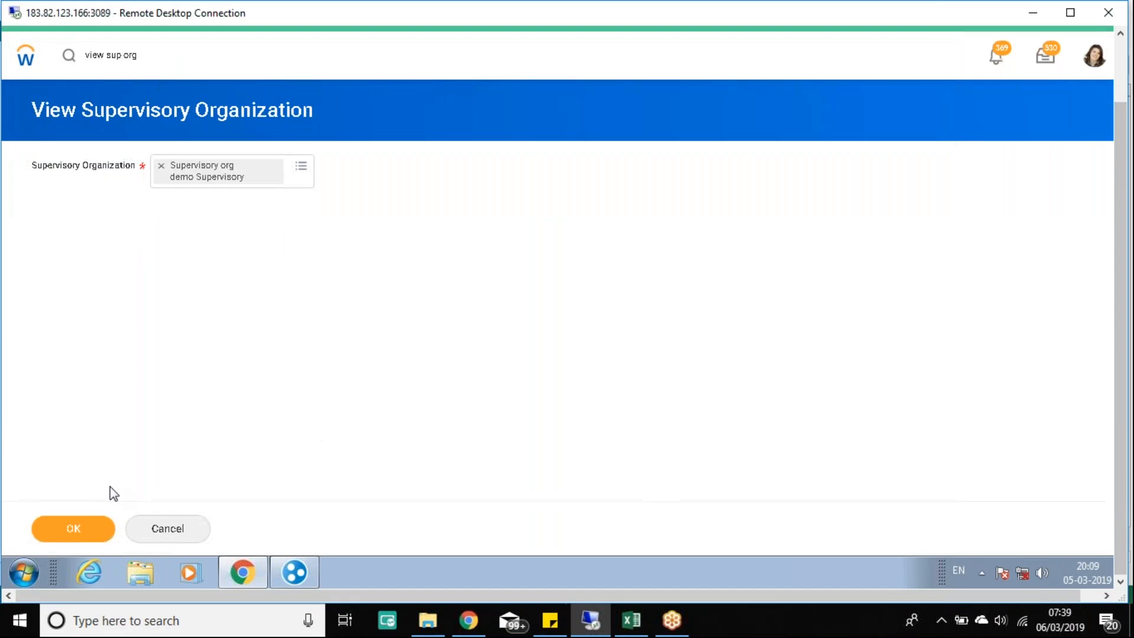
{"action": "left_click", "coordinate": [97, 538]}
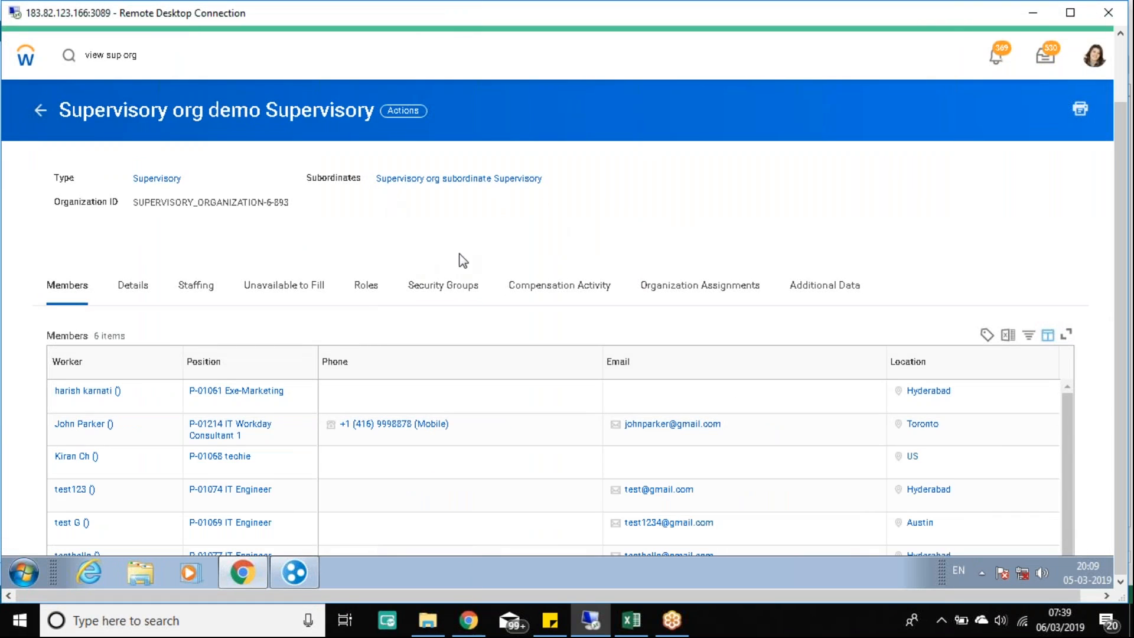
{"action": "left_click", "coordinate": [403, 114]}
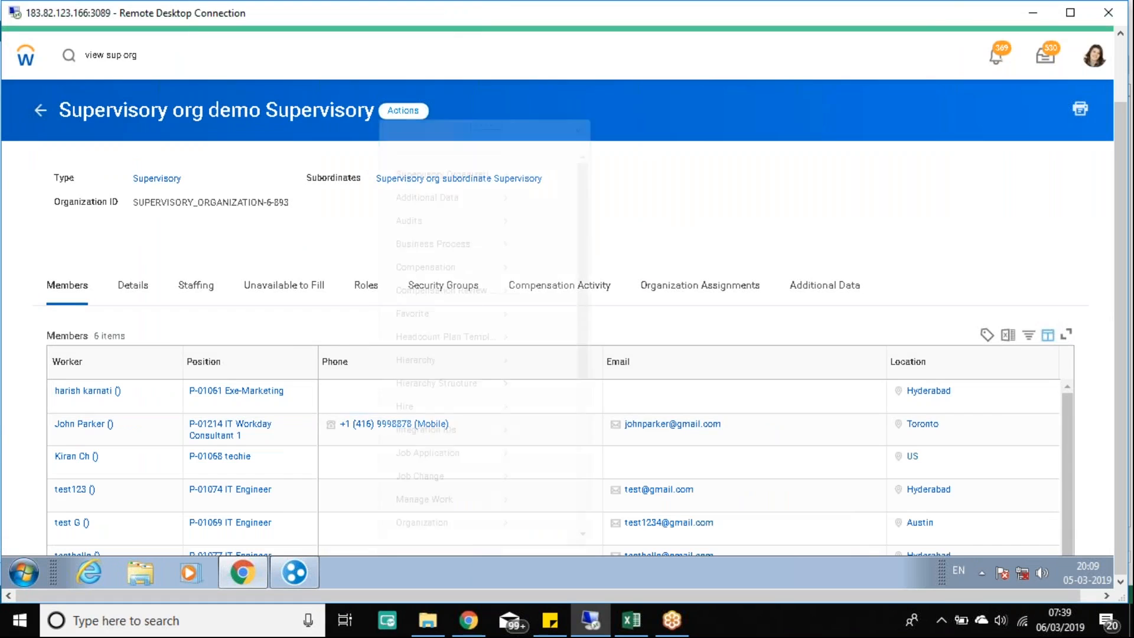
{"action": "left_click", "coordinate": [159, 179]}
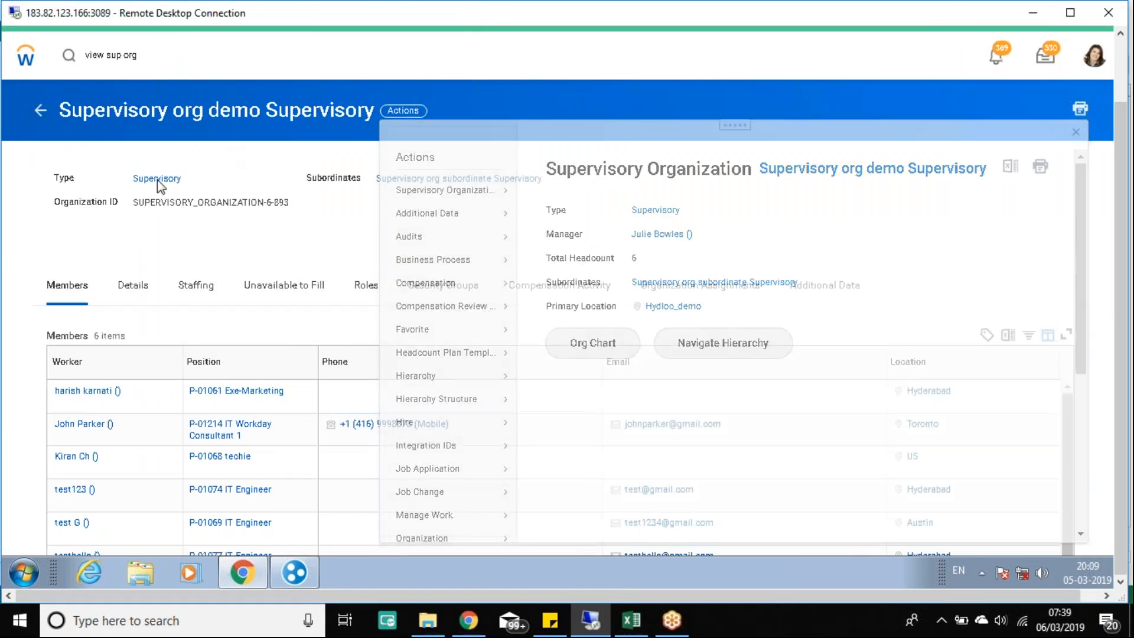
Enter "create sup org" as the Workday search on the supervisory organization page
{"action": "left_click_drag", "start_coordinate": [1120, 119], "coordinate": [1120, 64]}
{"action": "left_click_drag", "start_coordinate": [150, 129], "coordinate": [48, 130]}
{"action": "type", "text": "create"}
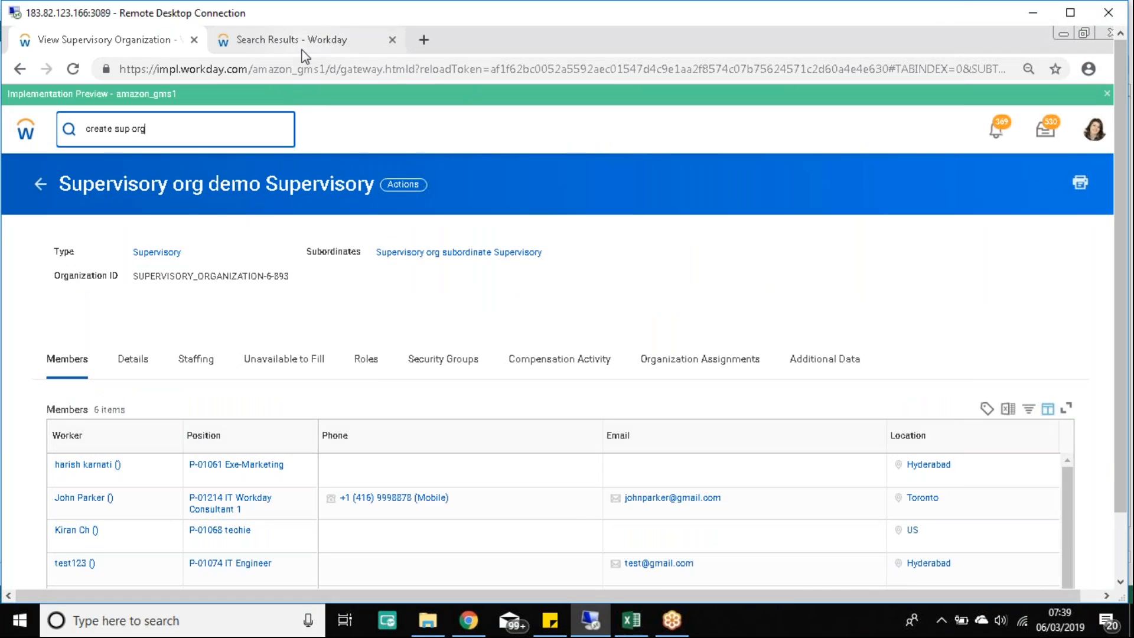
Look over the "wdb 2702" search results page and the organization notes in Excel, and return to Workday
{"action": "left_click", "coordinate": [287, 45]}
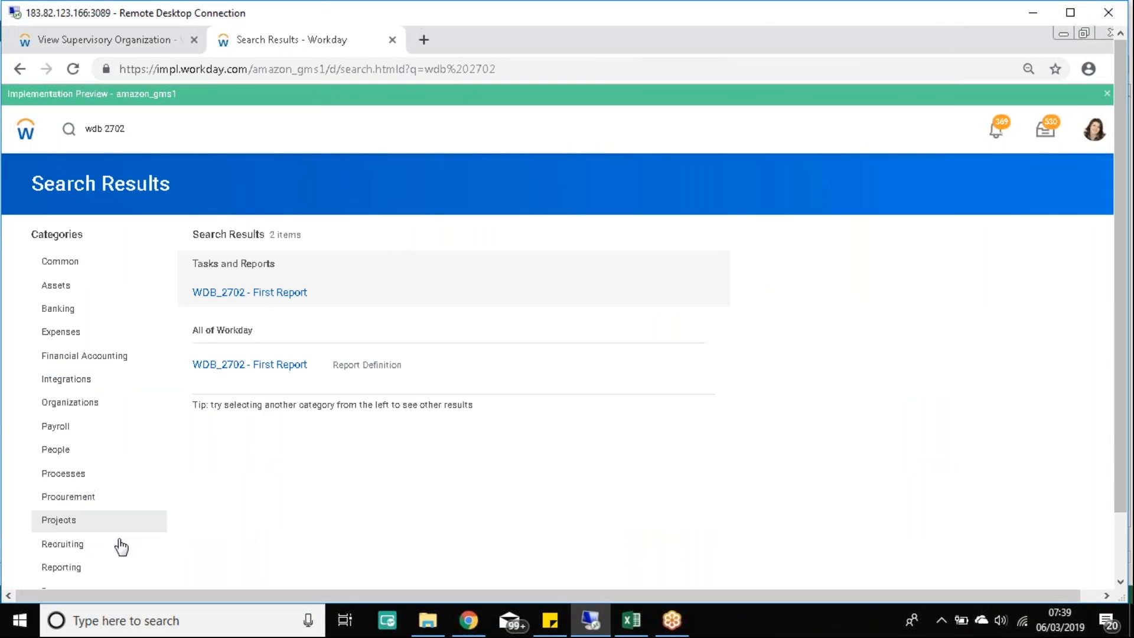
{"action": "scroll", "coordinate": [119, 543], "scroll_direction": "down", "scroll_amount": 1}
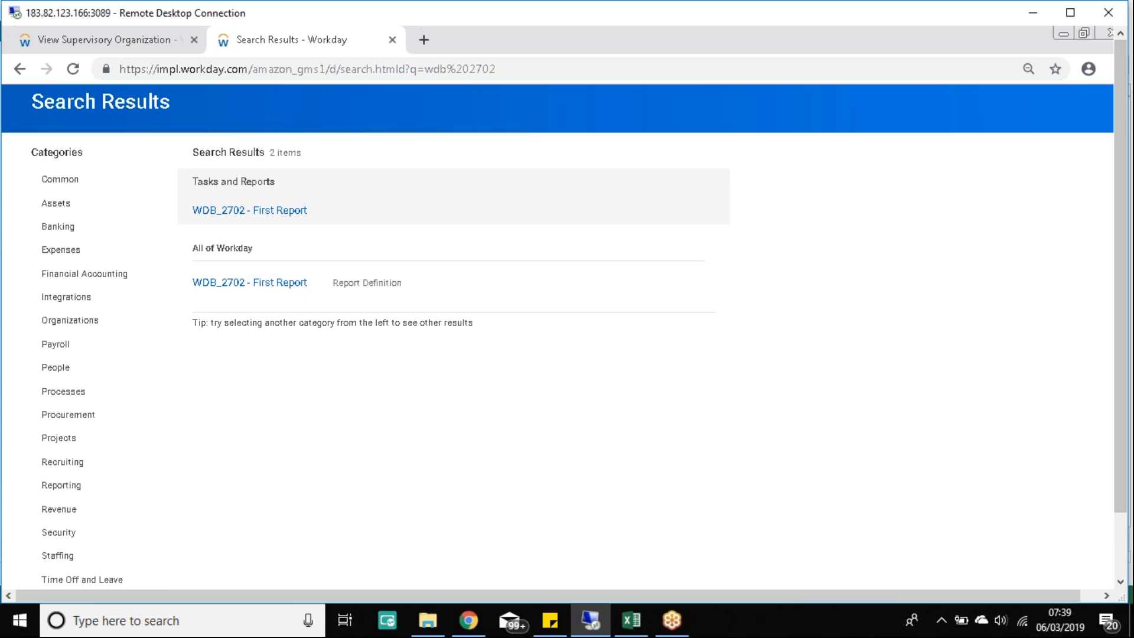
{"action": "left_click", "coordinate": [1121, 565]}
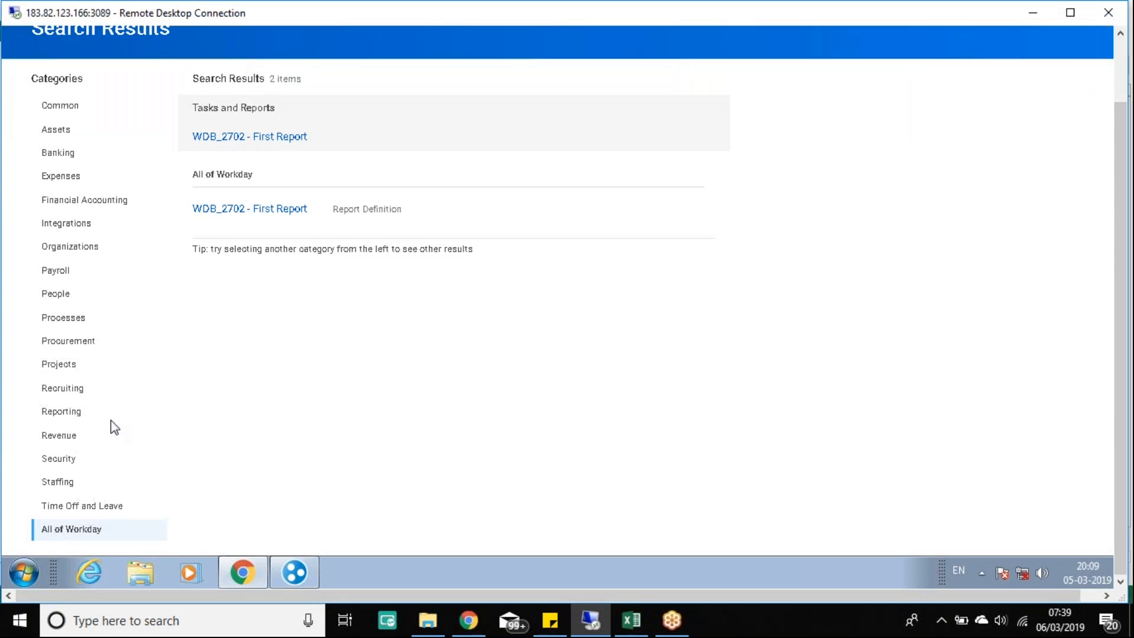
{"action": "scroll", "coordinate": [336, 164], "scroll_direction": "up", "scroll_amount": 1}
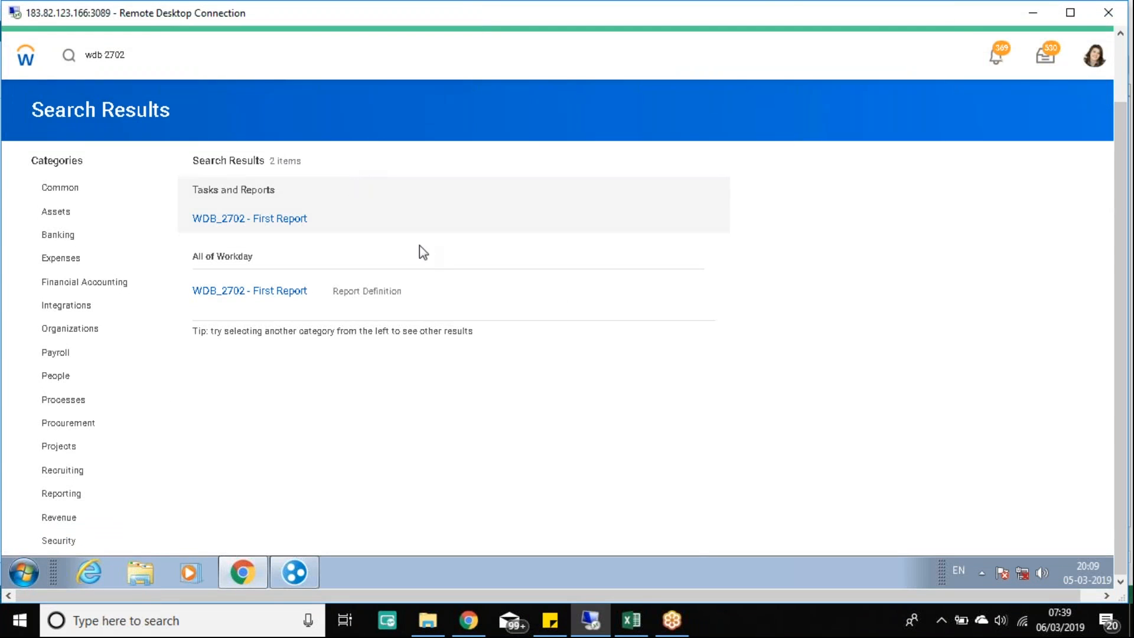
{"action": "left_click", "coordinate": [641, 628]}
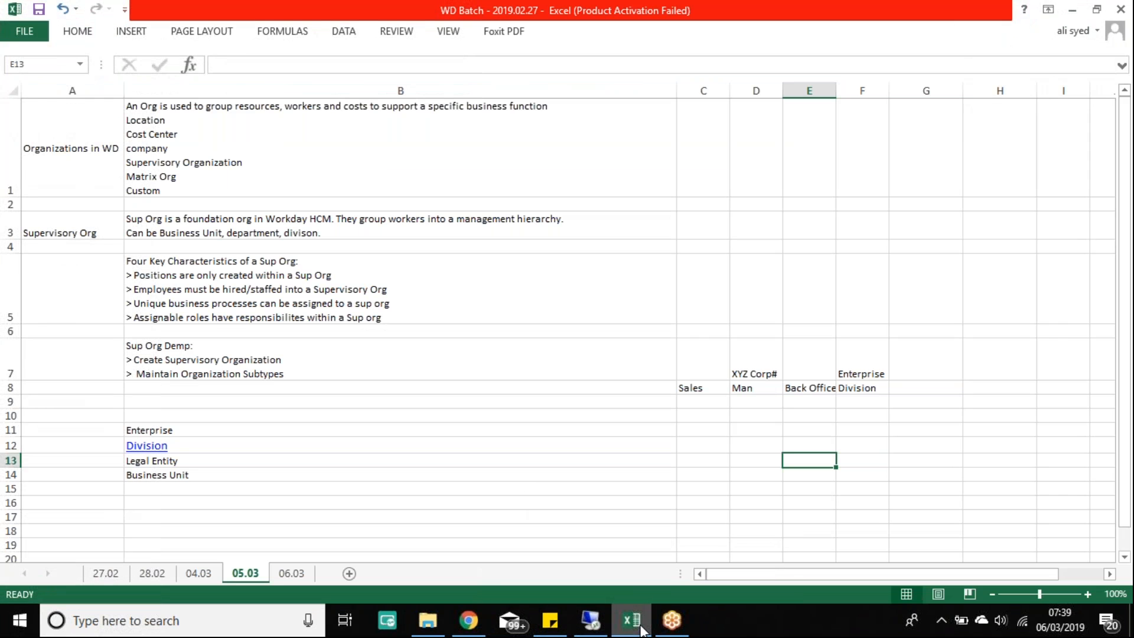
{"action": "left_click", "coordinate": [640, 626]}
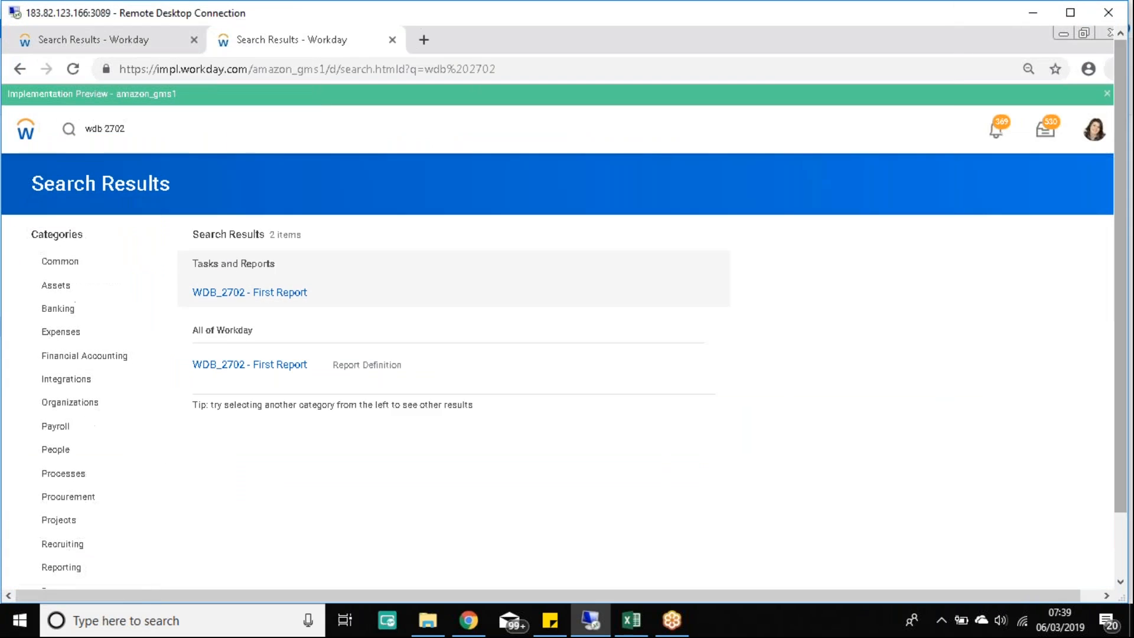
Start Create Supervisory Organization from the "create sup org" results under reorganization Test_Reorg_Mar4, naming the organization WDB_2702 - XYZ Corp
{"action": "left_click", "coordinate": [119, 40]}
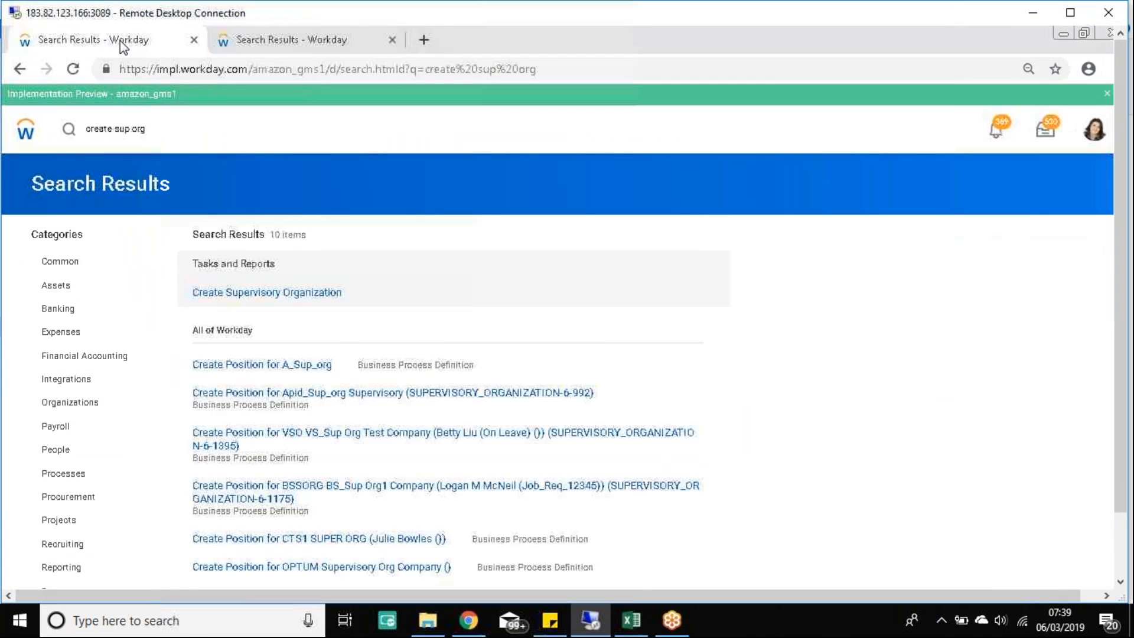
{"action": "left_click", "coordinate": [296, 293]}
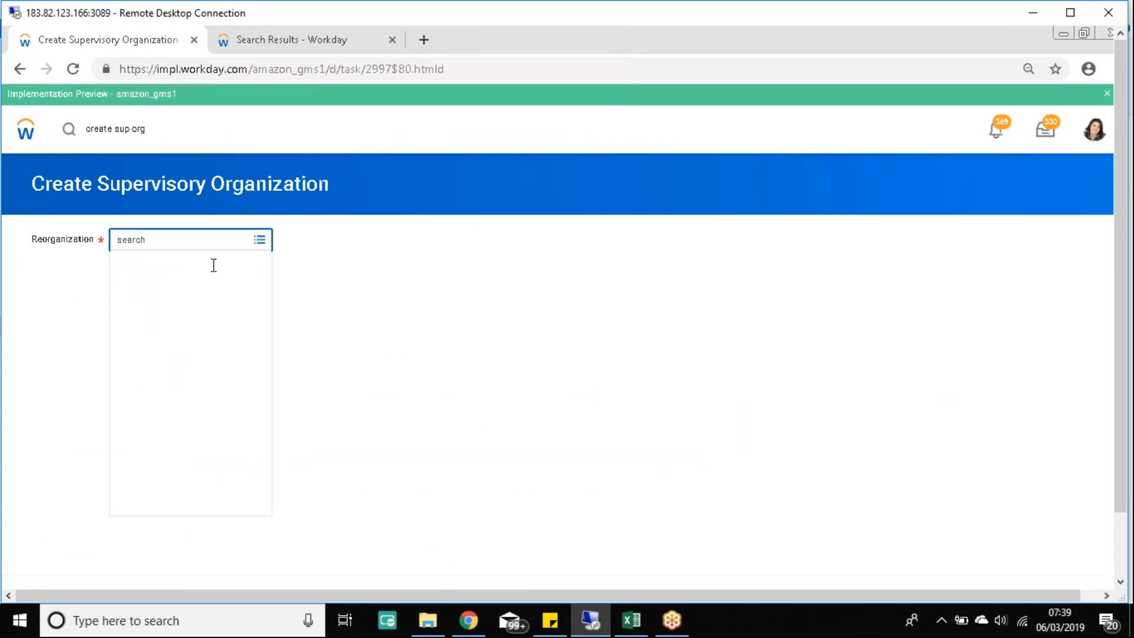
{"action": "left_click", "coordinate": [168, 270]}
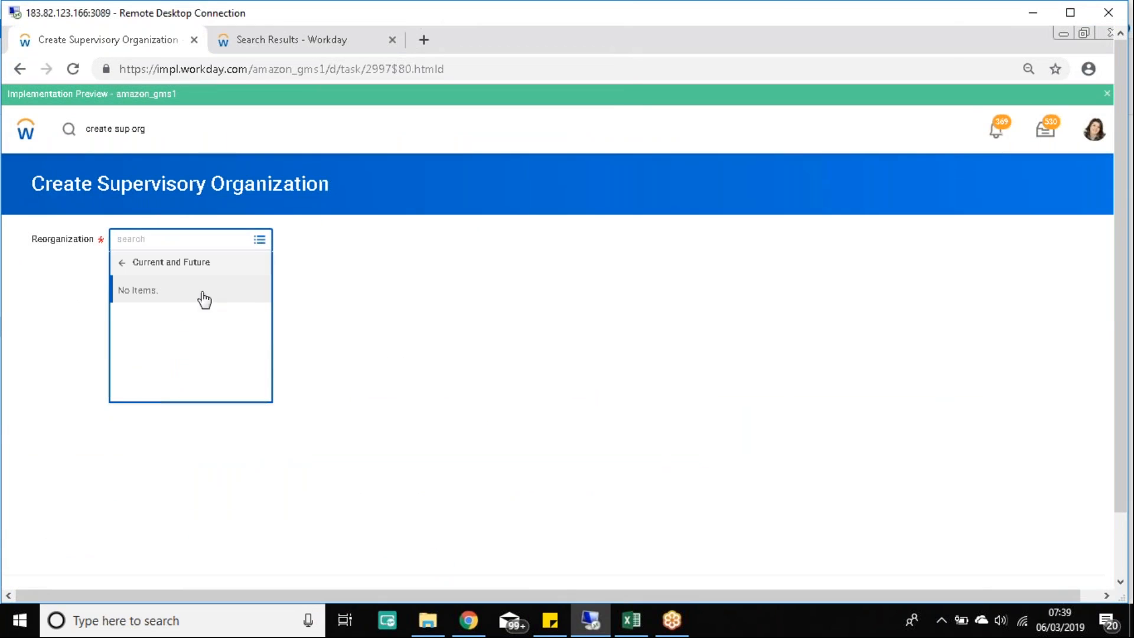
{"action": "left_click", "coordinate": [122, 265]}
{"action": "left_click", "coordinate": [176, 300]}
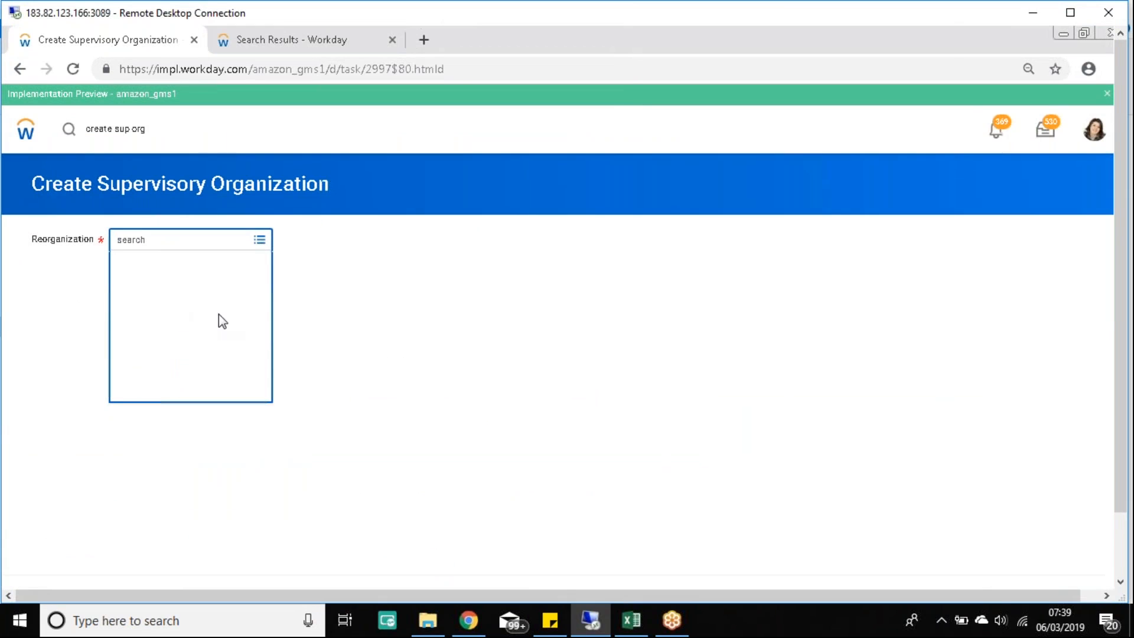
{"action": "left_click", "coordinate": [167, 308]}
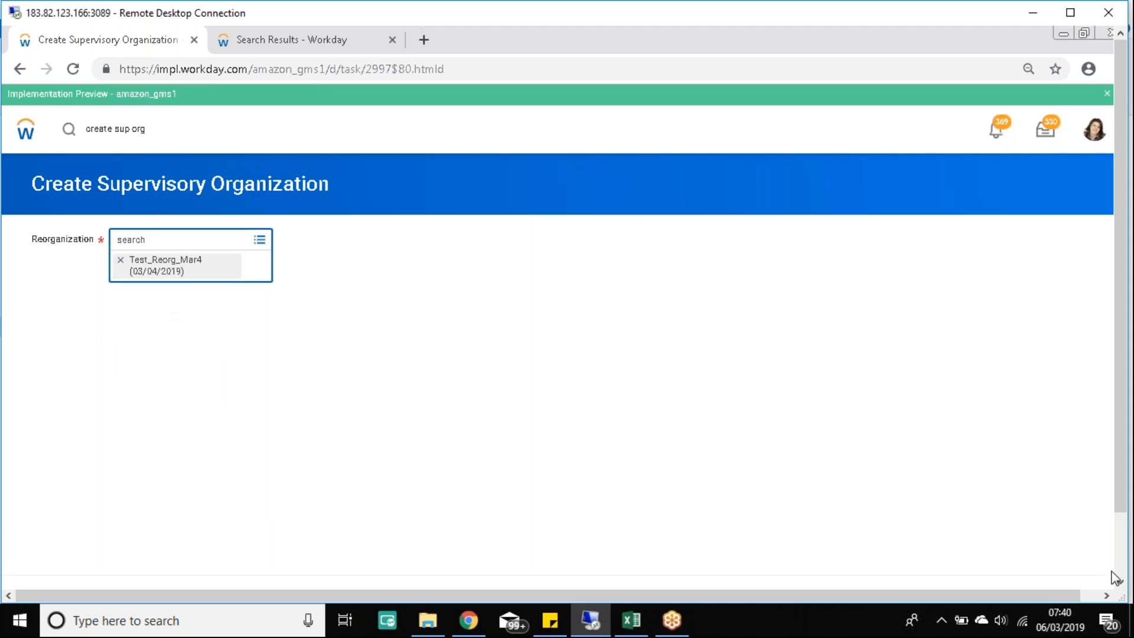
{"action": "left_click", "coordinate": [1118, 567]}
{"action": "left_click", "coordinate": [78, 531]}
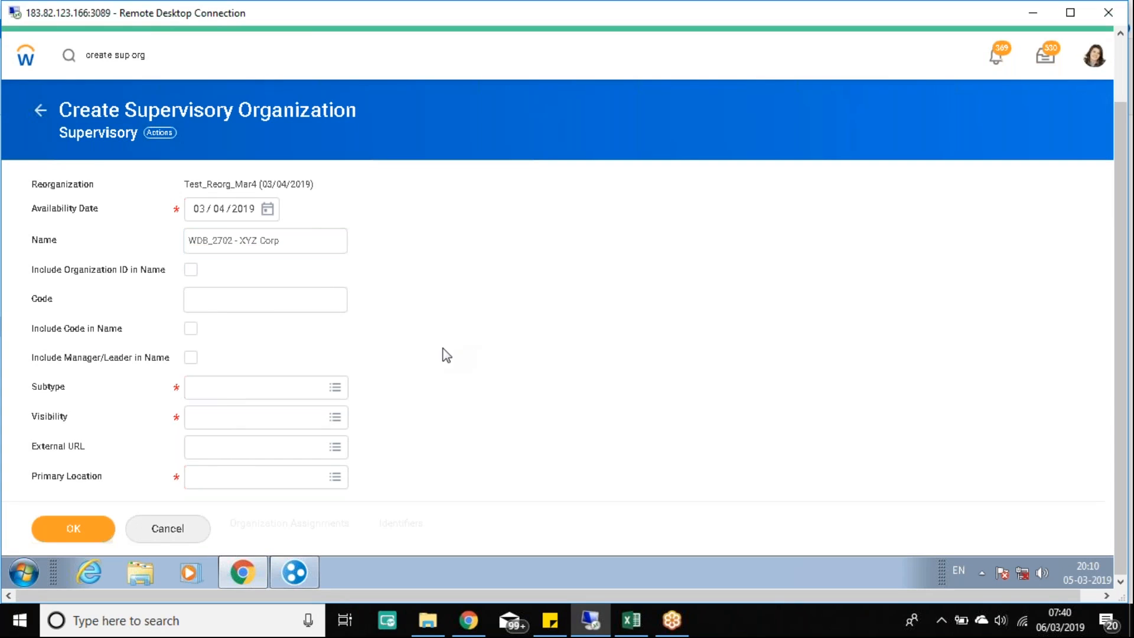
Look through the available subtype options for the new supervisory organization
{"action": "left_click", "coordinate": [334, 389]}
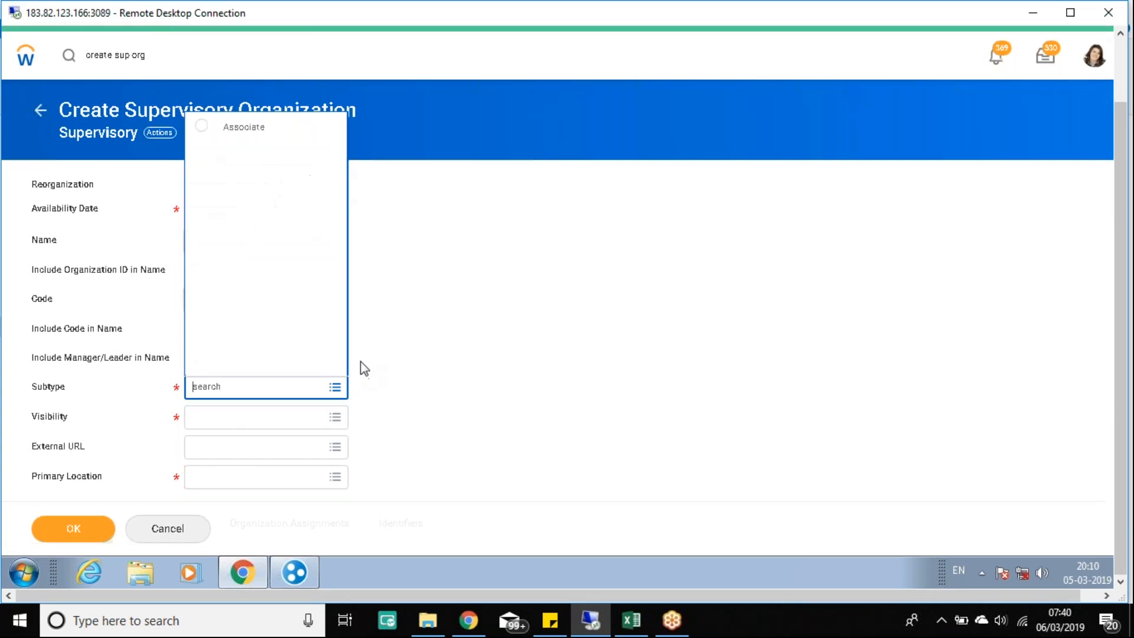
{"action": "left_click_drag", "start_coordinate": [345, 243], "coordinate": [346, 168]}
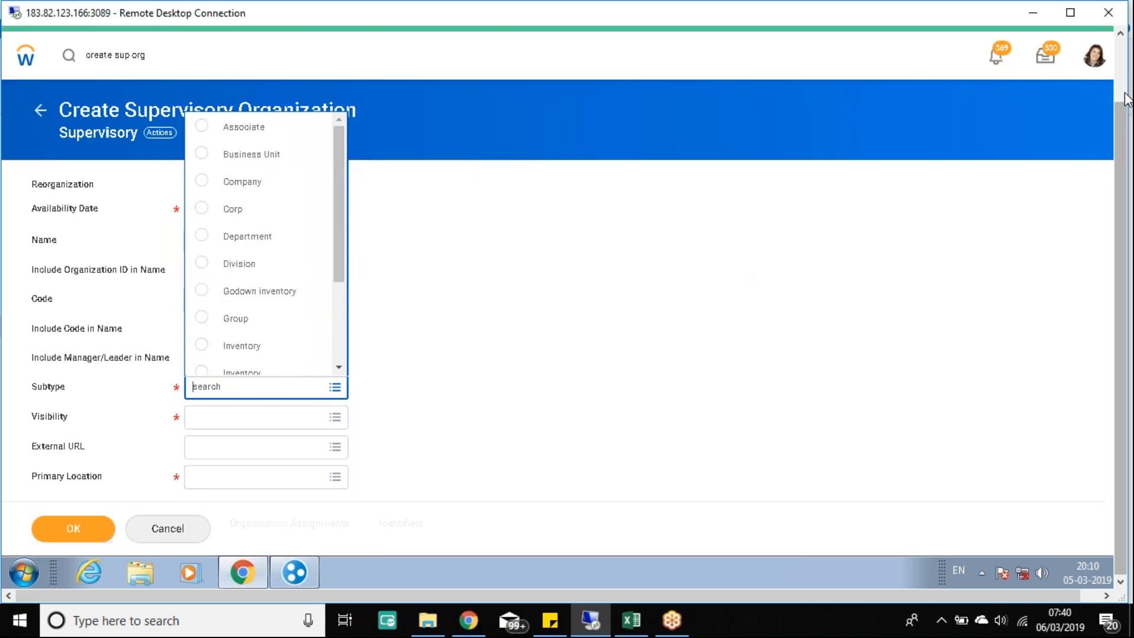
Search for "main org type" on the other Workday browser page and open the Maintain Organization Types task
{"action": "left_click", "coordinate": [1120, 70]}
{"action": "left_click", "coordinate": [319, 43]}
{"action": "left_click", "coordinate": [69, 129]}
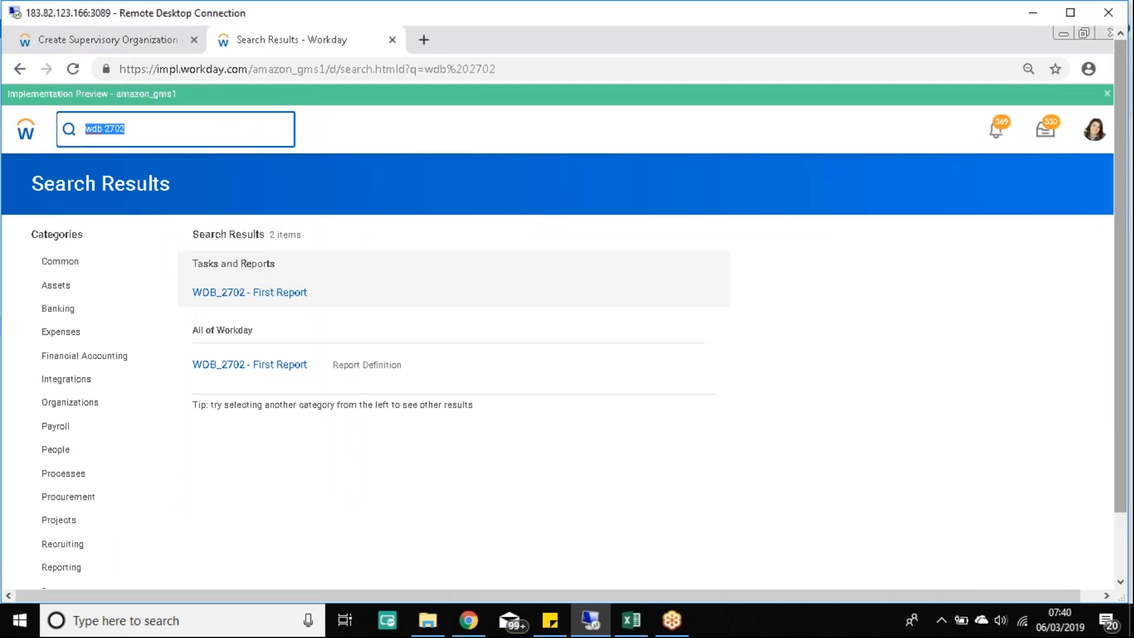
{"action": "type", "text": "org typ"}
{"action": "type", "text": "e"}
{"action": "key", "text": "Home"}
{"action": "type", "text": "main"}
{"action": "key", "text": "Return"}
{"action": "left_click", "coordinate": [309, 293]}
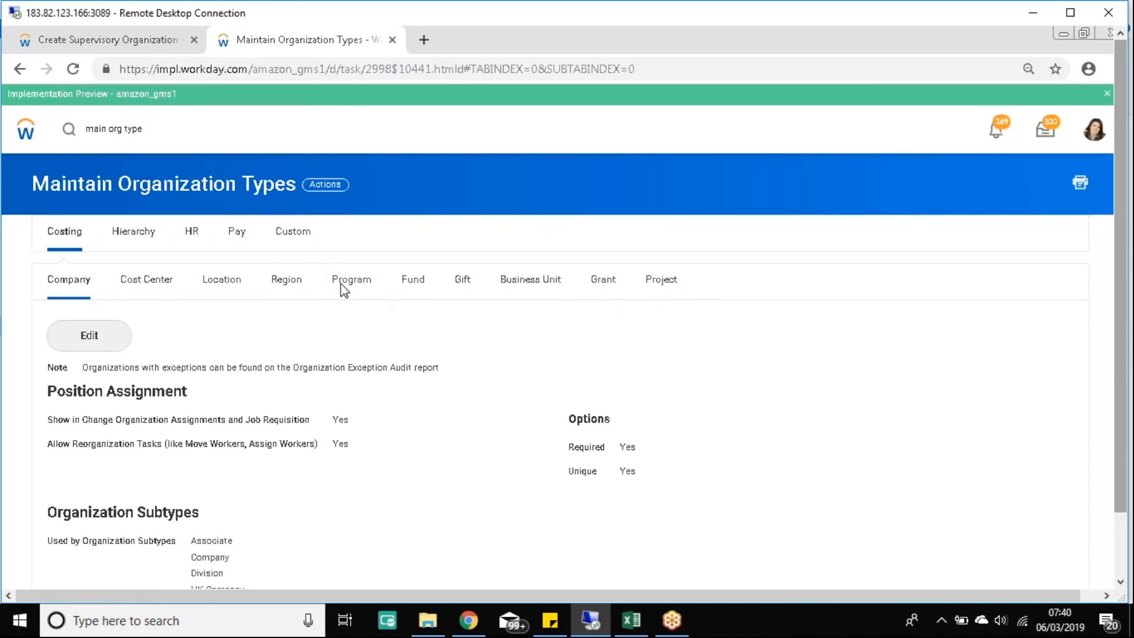
Edit the HR Supervisory organization type to search its subtypes for "enterprise", and leave the edit without changes
{"action": "left_click", "coordinate": [201, 237]}
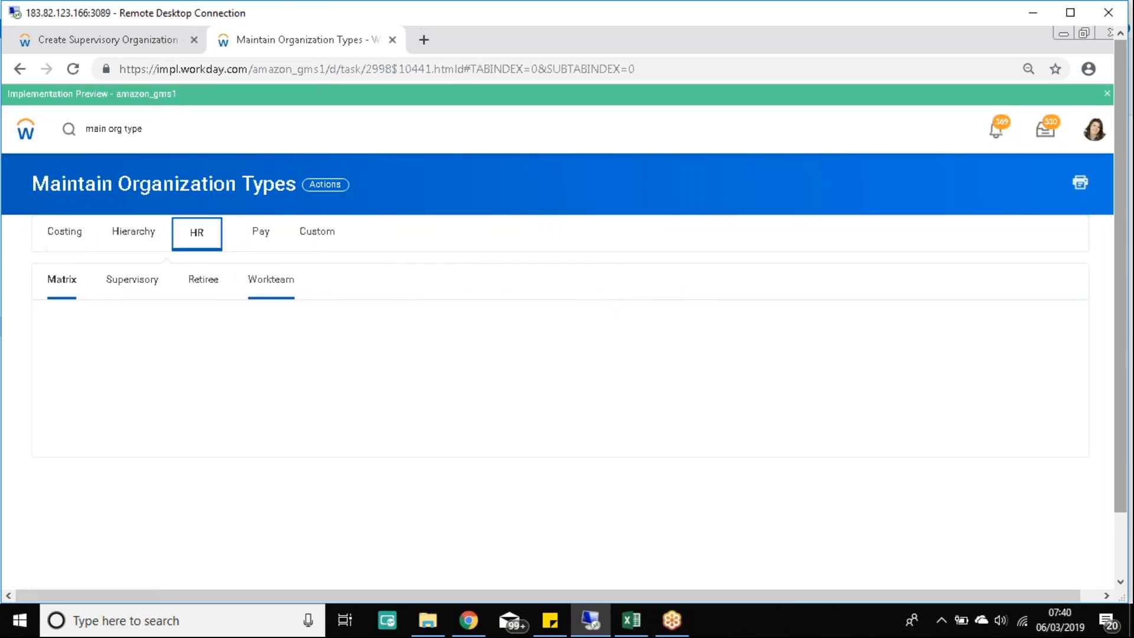
{"action": "left_click", "coordinate": [131, 279]}
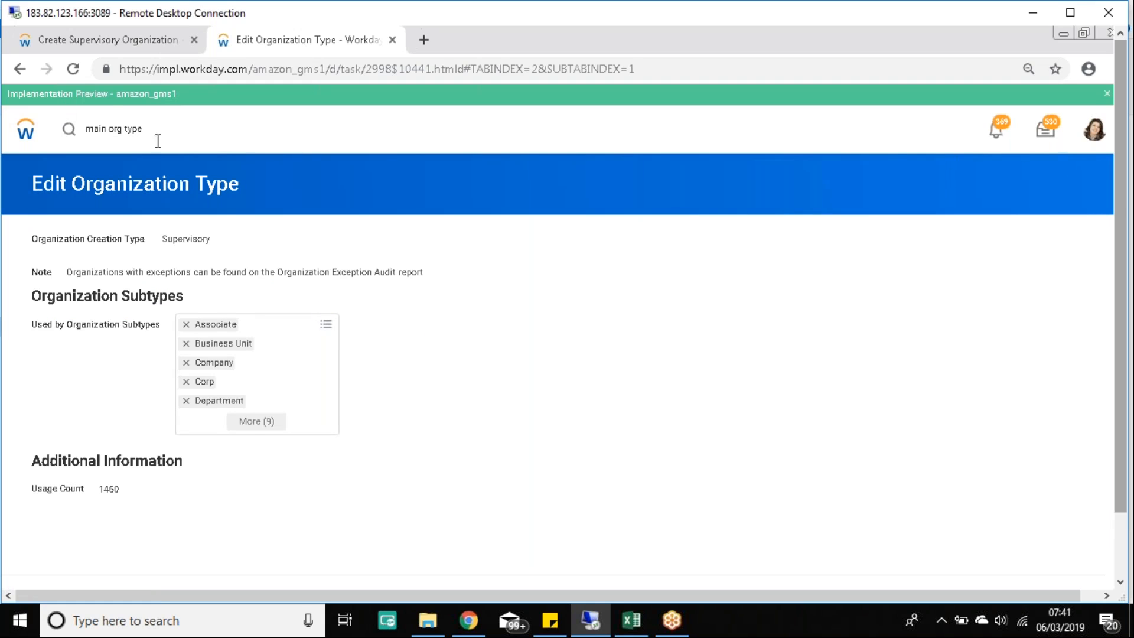
{"action": "left_click", "coordinate": [326, 335]}
{"action": "type", "text": "enterprise"}
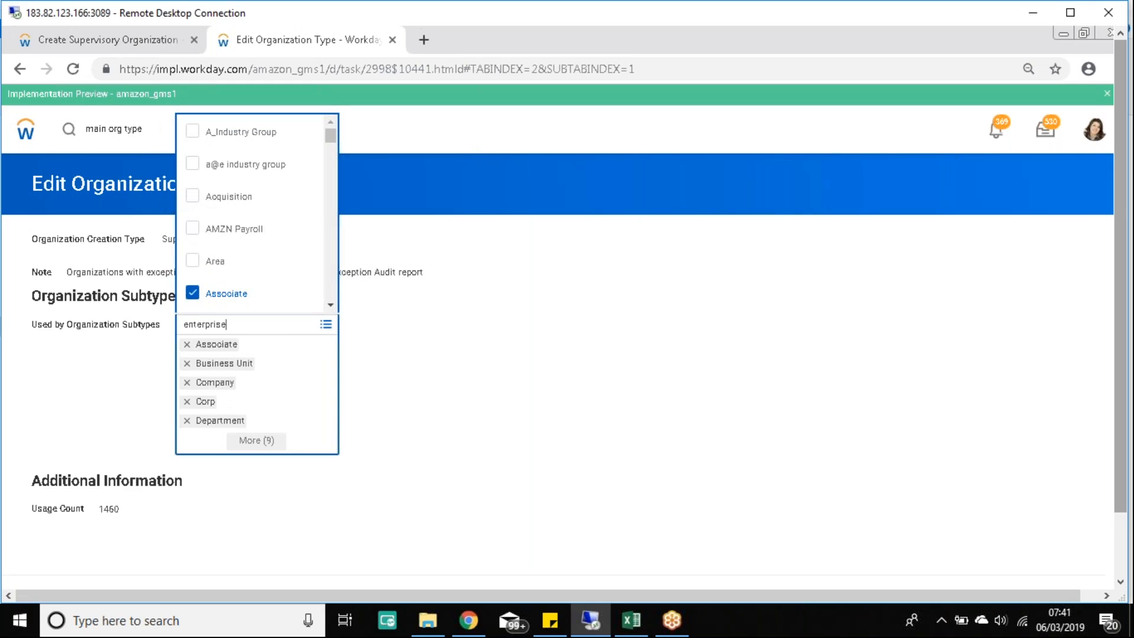
{"action": "key", "text": "Return"}
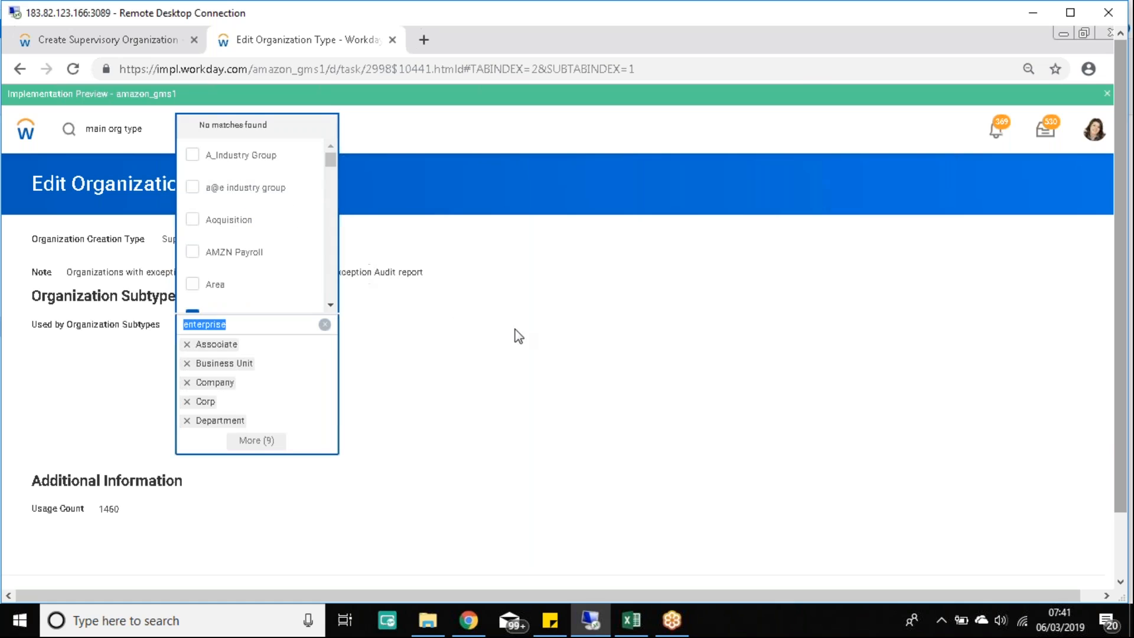
{"action": "left_click", "coordinate": [534, 346]}
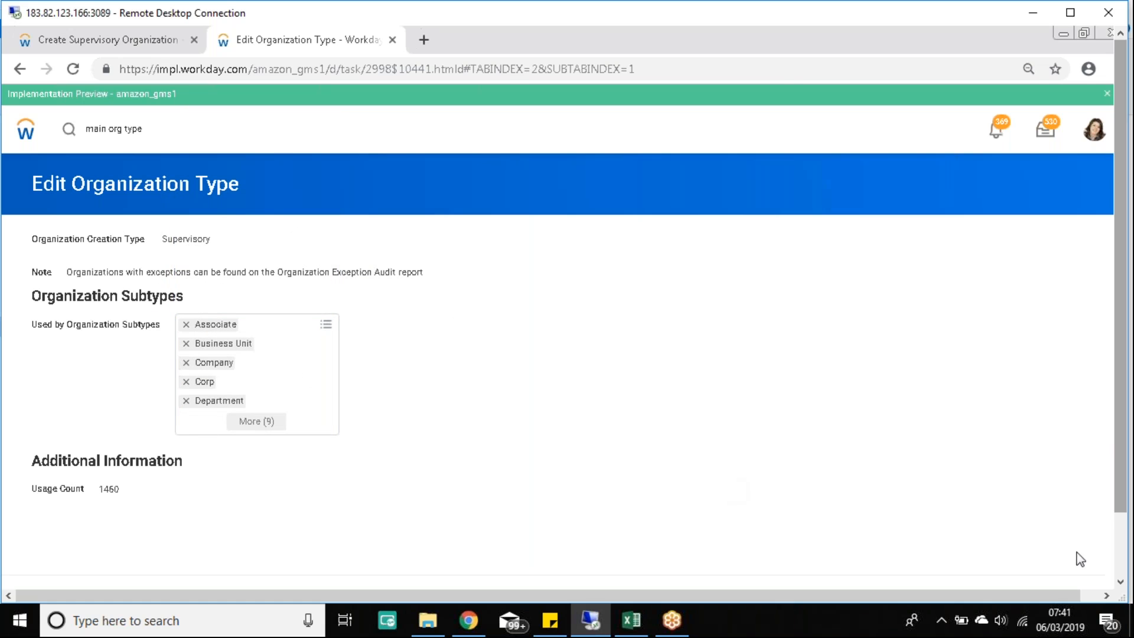
{"action": "left_click", "coordinate": [1122, 562]}
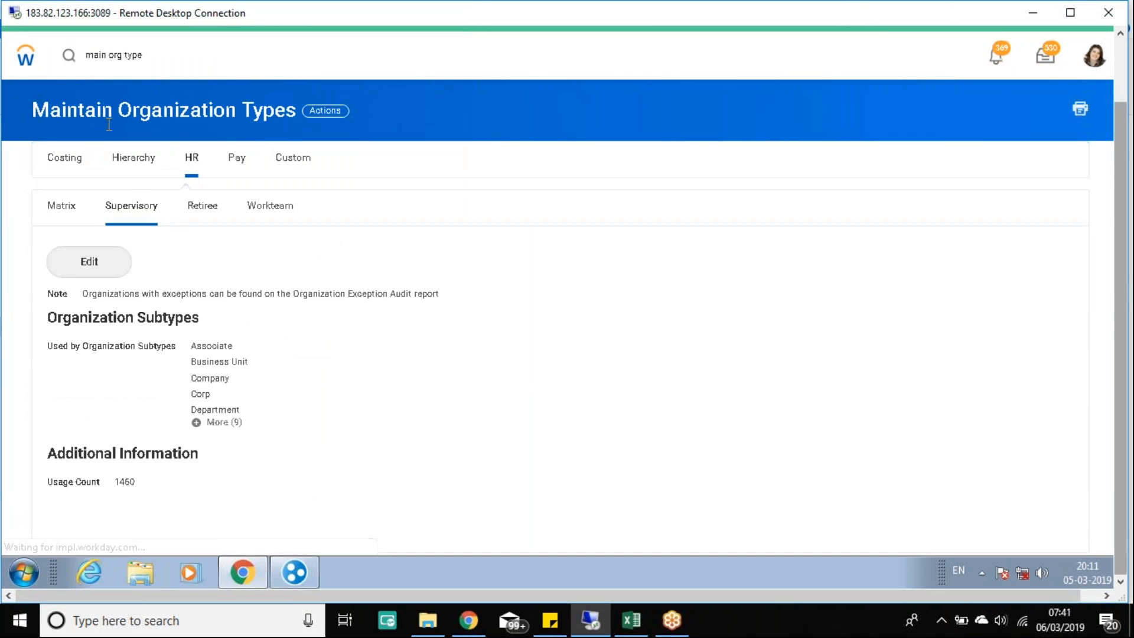
Search Workday for "main org subty" and open the Maintain Organization Subtypes task
{"action": "double_click", "coordinate": [126, 56]}
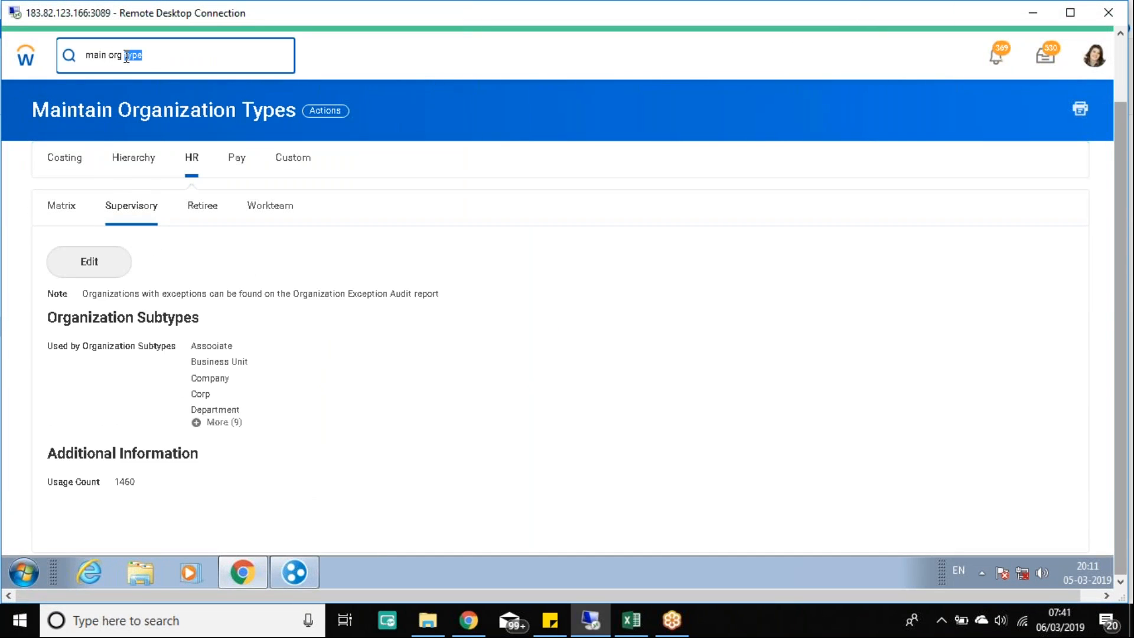
{"action": "type", "text": "sub"}
{"action": "key", "text": "Return"}
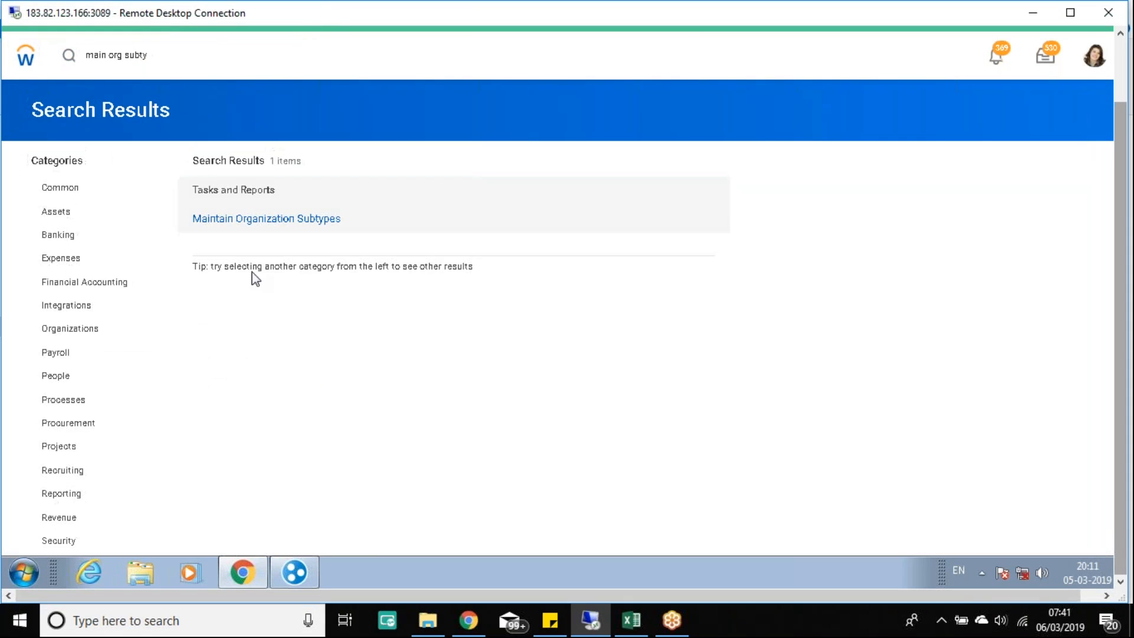
{"action": "left_click", "coordinate": [288, 220]}
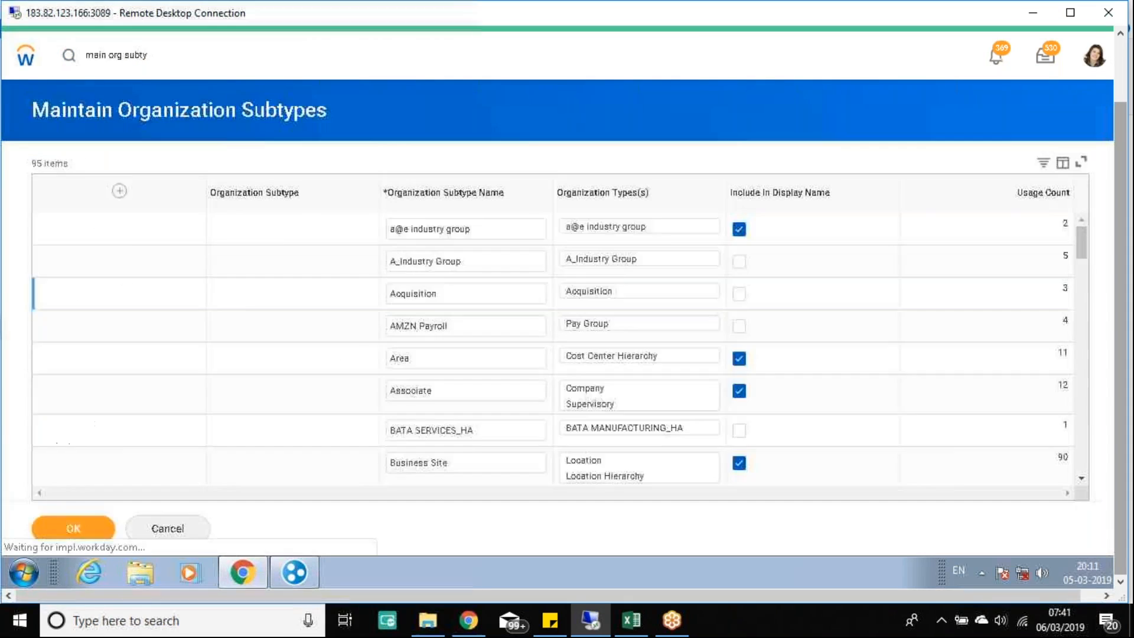
Add an organization subtype named Enterprise with the organization type Supervisory and save it
{"action": "left_click", "coordinate": [80, 194]}
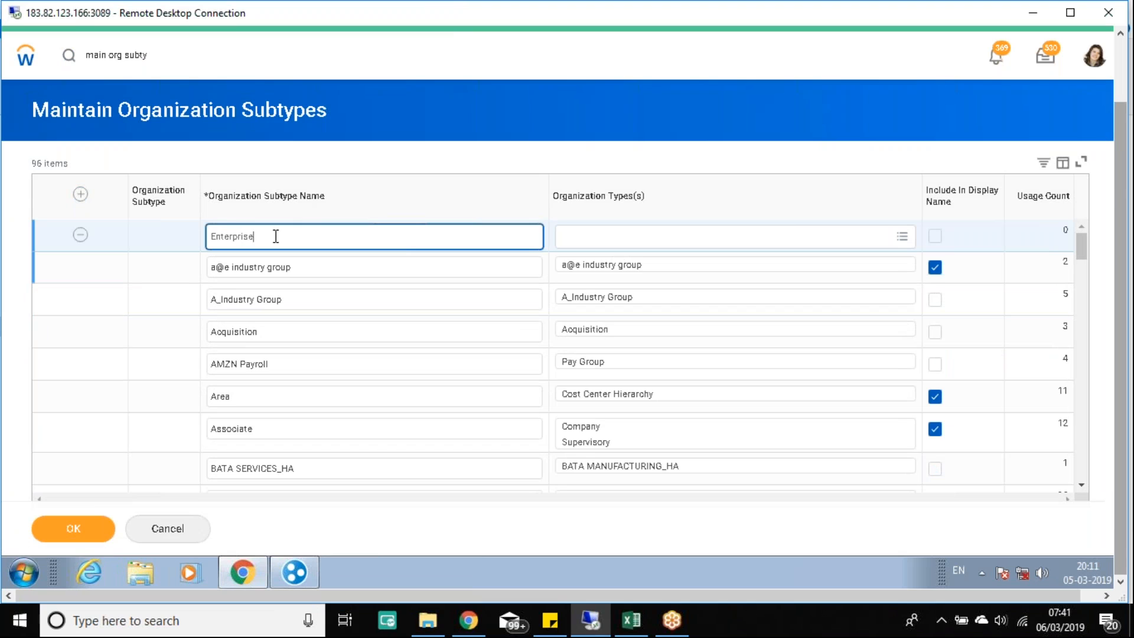
{"action": "left_click", "coordinate": [745, 240]}
{"action": "type", "text": "supervi"}
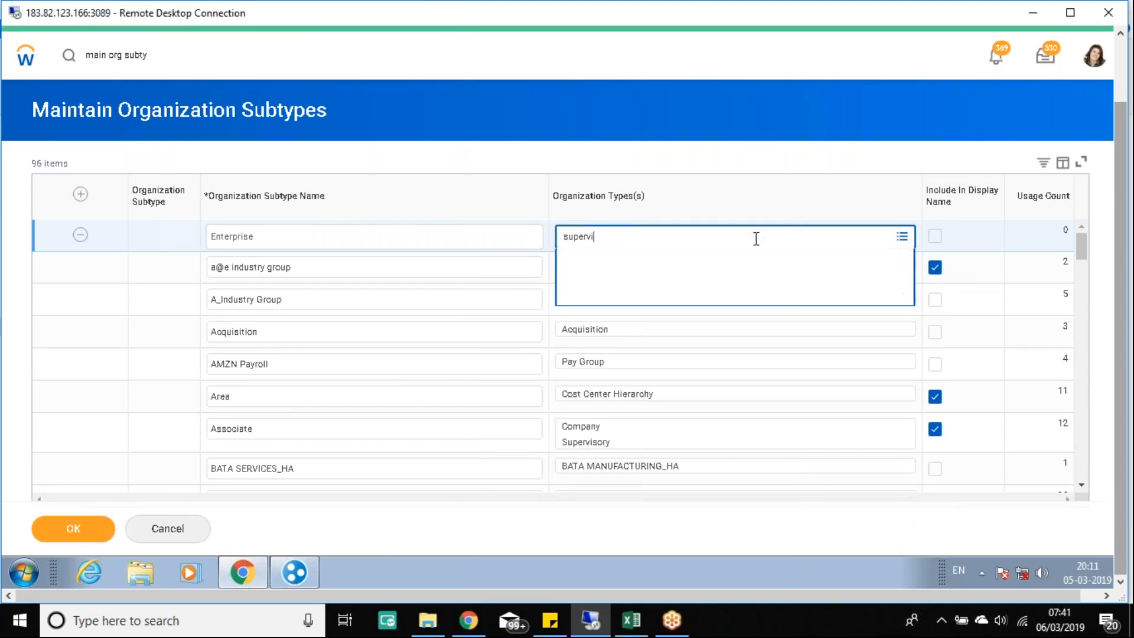
{"action": "left_click", "coordinate": [855, 118]}
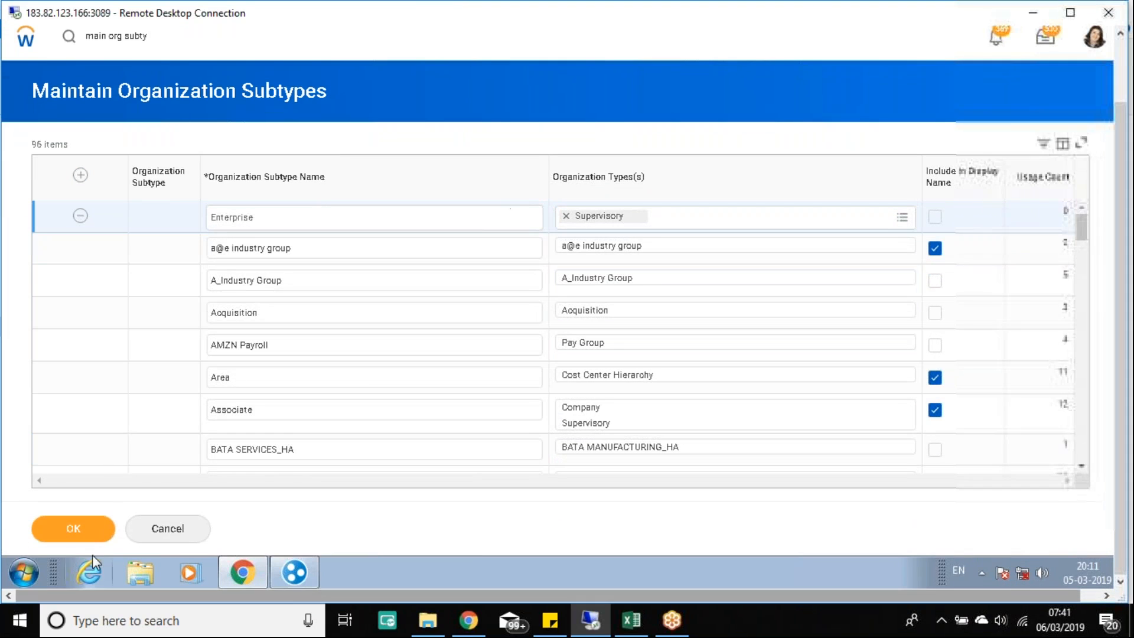
{"action": "left_click", "coordinate": [77, 530]}
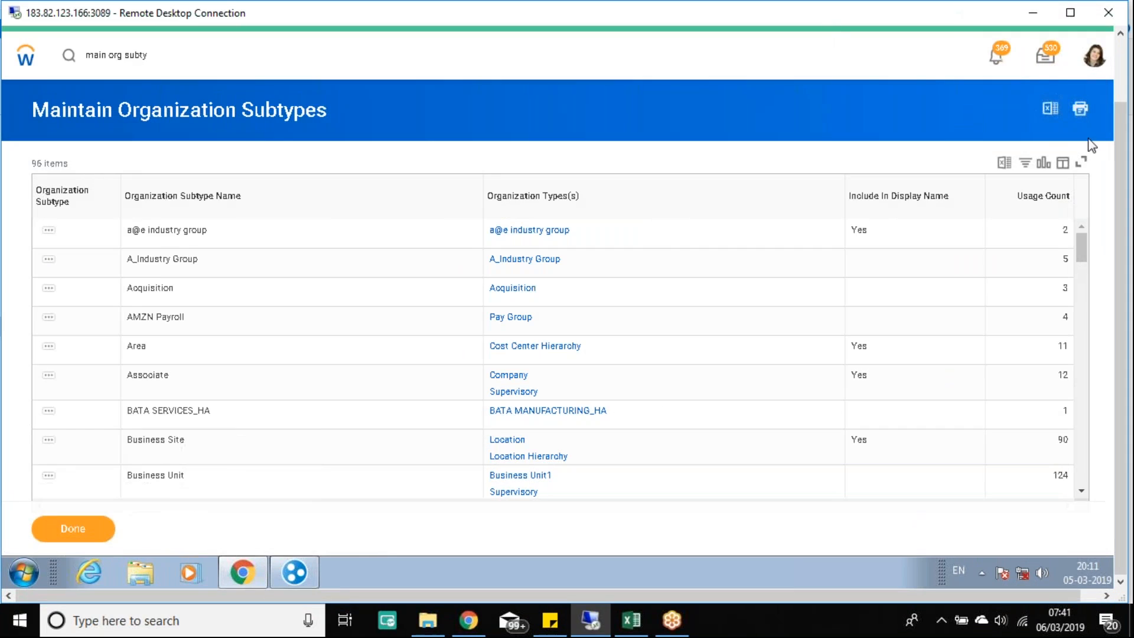
Return to the Create Supervisory Organization form and set the subtype to Enterprise
{"action": "left_click", "coordinate": [1121, 58]}
{"action": "left_click", "coordinate": [121, 41]}
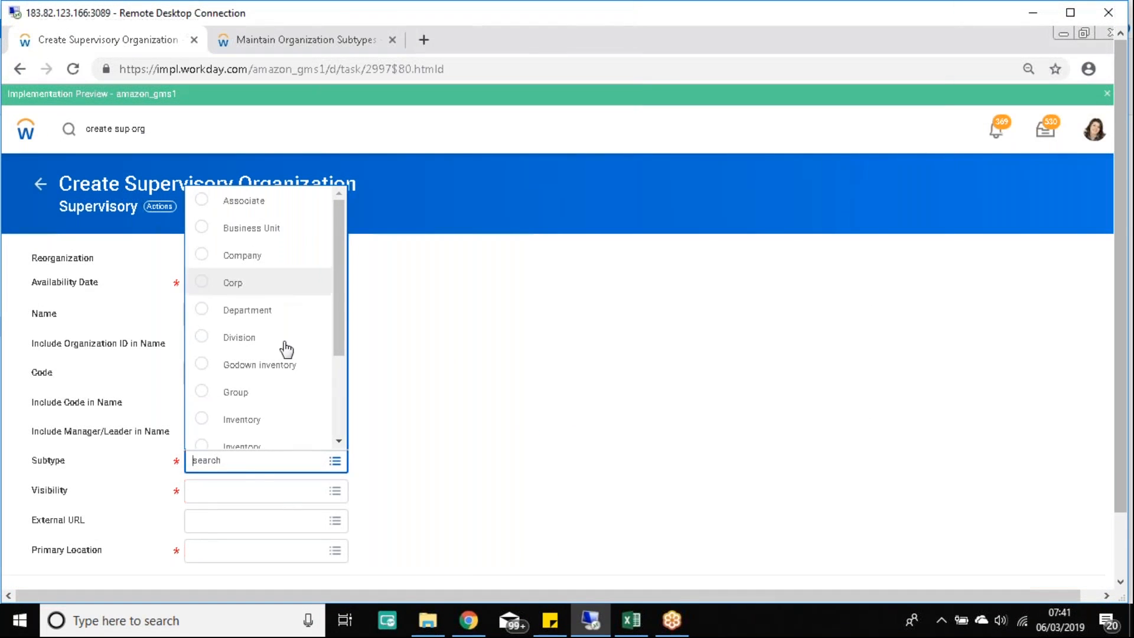
{"action": "left_click", "coordinate": [335, 461]}
{"action": "left_click", "coordinate": [334, 461]}
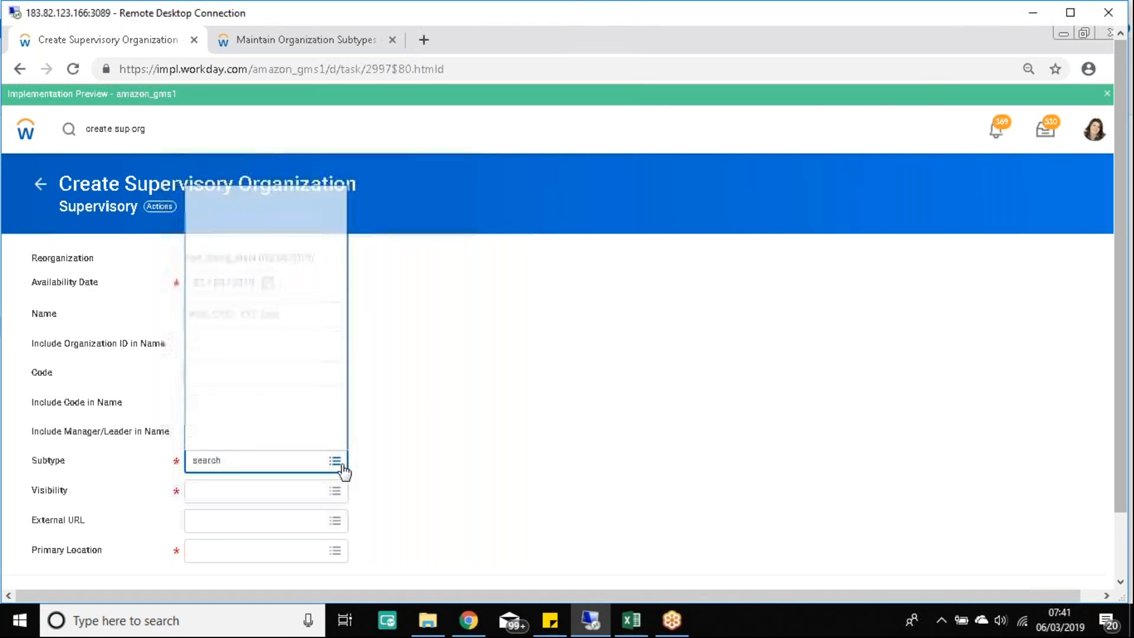
{"action": "scroll", "coordinate": [304, 337], "scroll_direction": "down", "scroll_amount": 3}
{"action": "scroll", "coordinate": [304, 336], "scroll_direction": "up", "scroll_amount": 2}
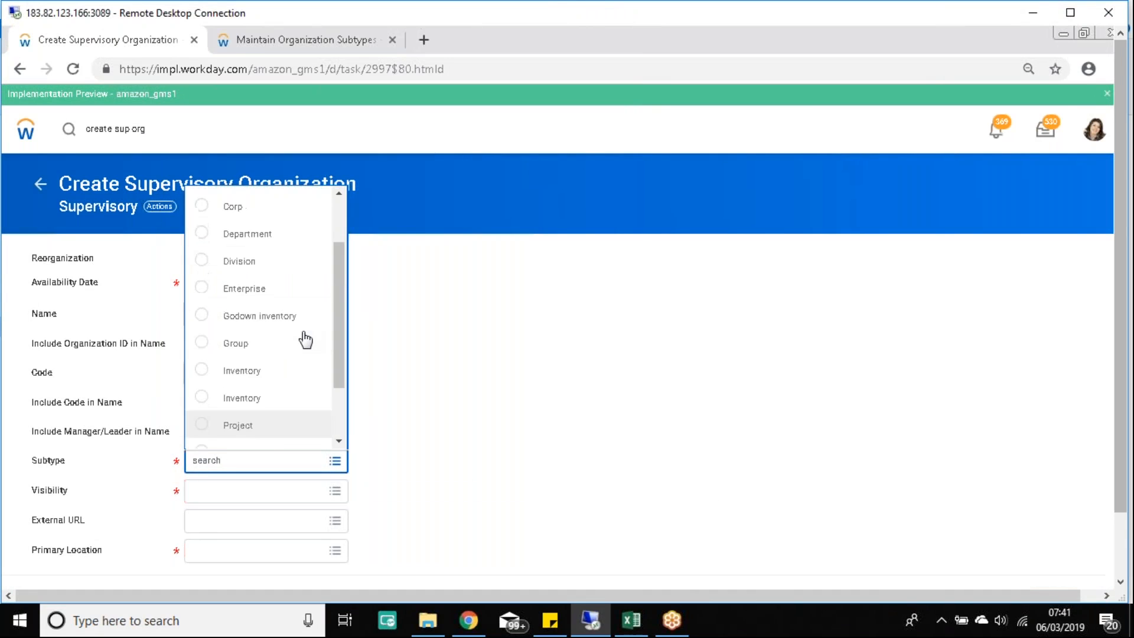
{"action": "left_click", "coordinate": [224, 289]}
Review the Enterprise, Division, Legal Entity and Business Unit levels in the Excel notes, and return to the Workday form
{"action": "scroll", "coordinate": [564, 364], "scroll_direction": "down", "scroll_amount": 3}
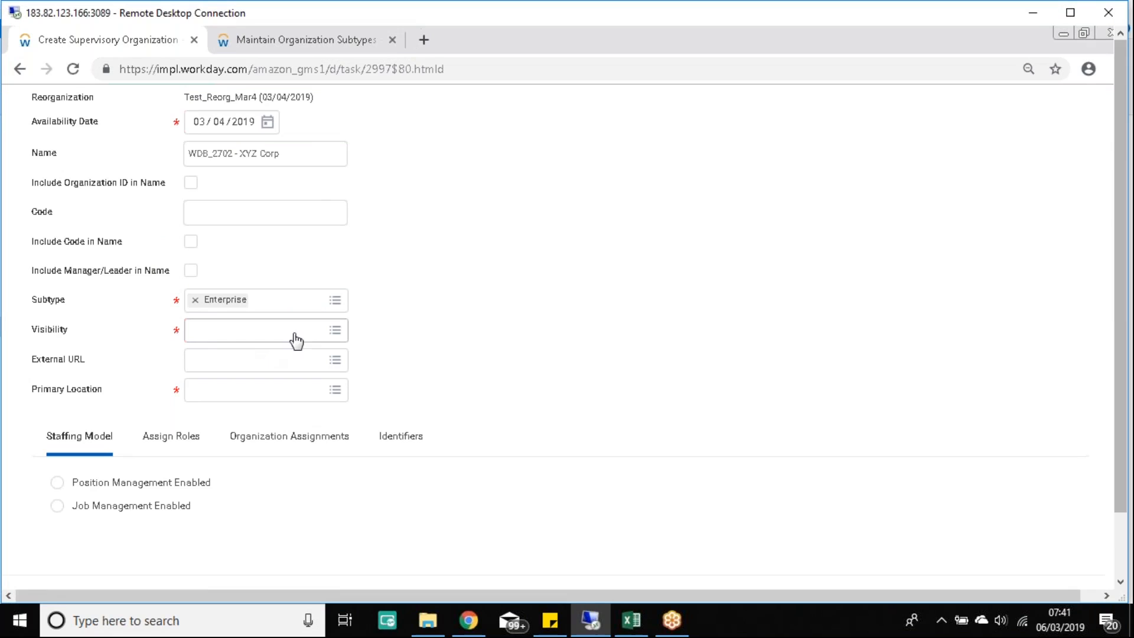
{"action": "left_click", "coordinate": [343, 322]}
{"action": "left_click", "coordinate": [625, 629]}
{"action": "left_click_drag", "start_coordinate": [185, 429], "coordinate": [206, 473]}
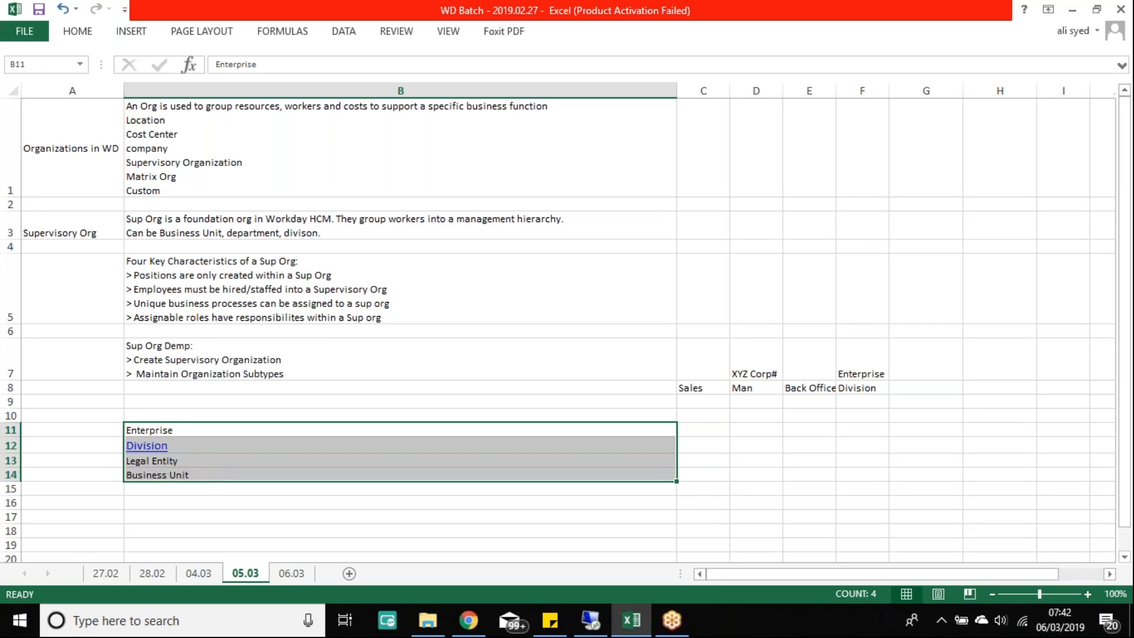
{"action": "left_click", "coordinate": [590, 619]}
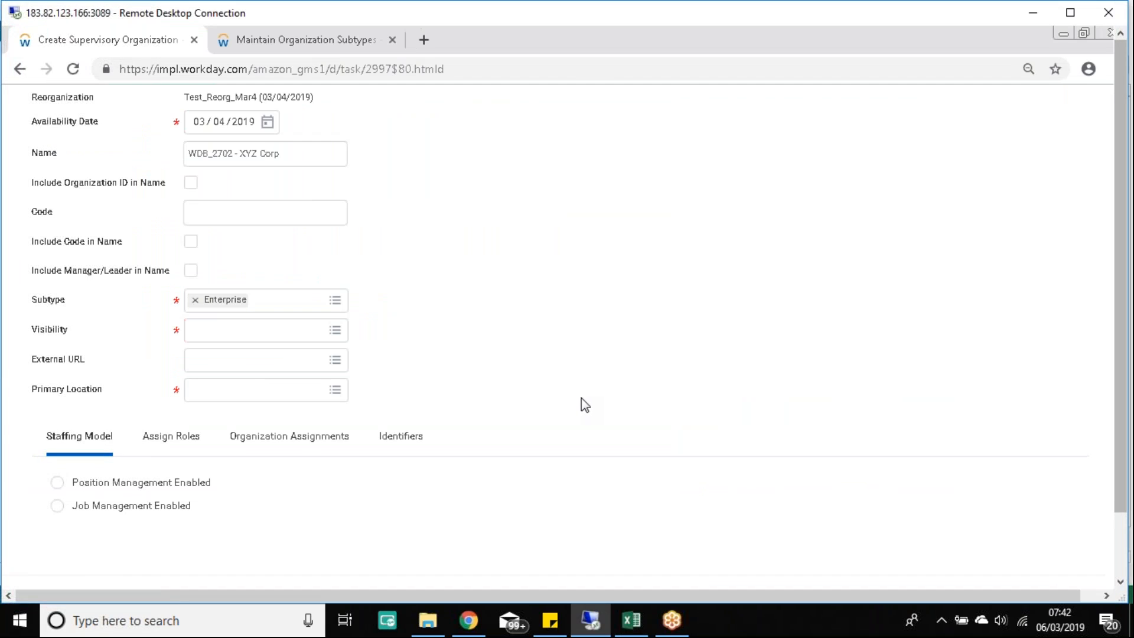
Review the organization levels and the XYZ Corp hierarchy in the Excel notes, and return to the Workday form
{"action": "left_click", "coordinate": [631, 619]}
{"action": "left_click_drag", "start_coordinate": [317, 431], "coordinate": [766, 477]}
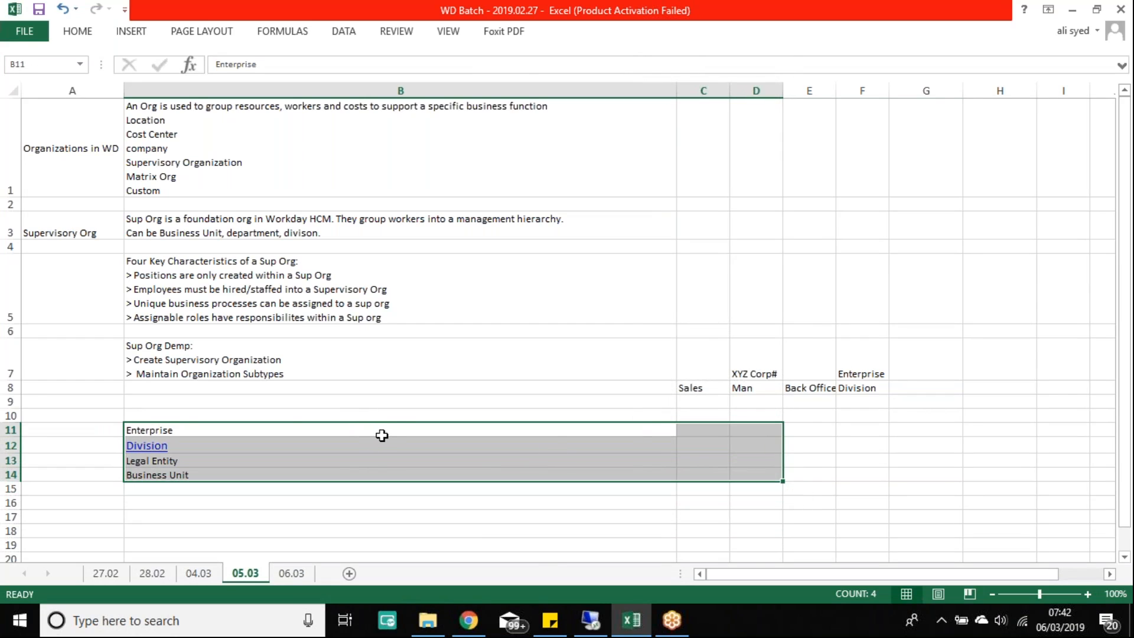
{"action": "left_click_drag", "start_coordinate": [291, 431], "coordinate": [292, 472]}
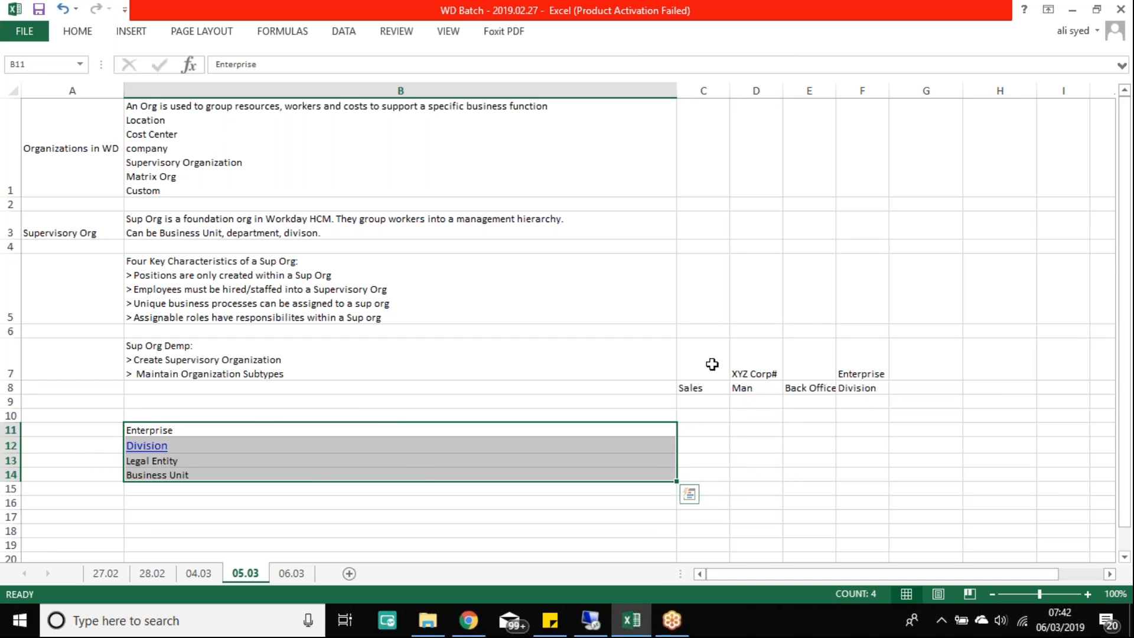
{"action": "left_click_drag", "start_coordinate": [710, 362], "coordinate": [892, 387]}
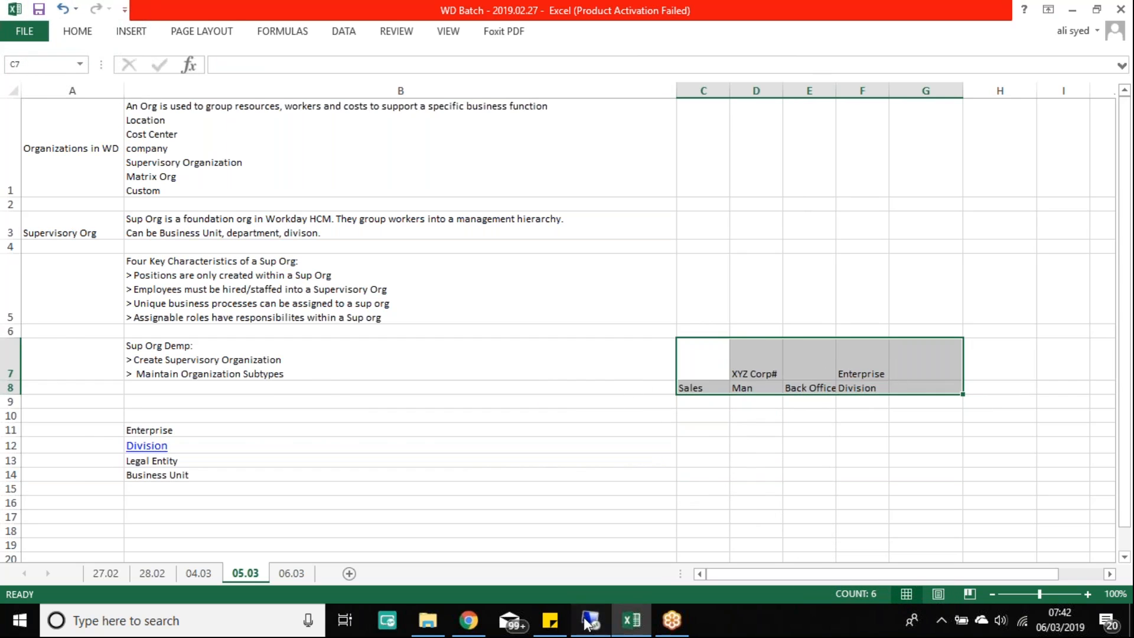
{"action": "left_click", "coordinate": [590, 620]}
Set the organization's visibility to Everyone and its primary location to 0421_Houston
{"action": "left_click", "coordinate": [335, 332]}
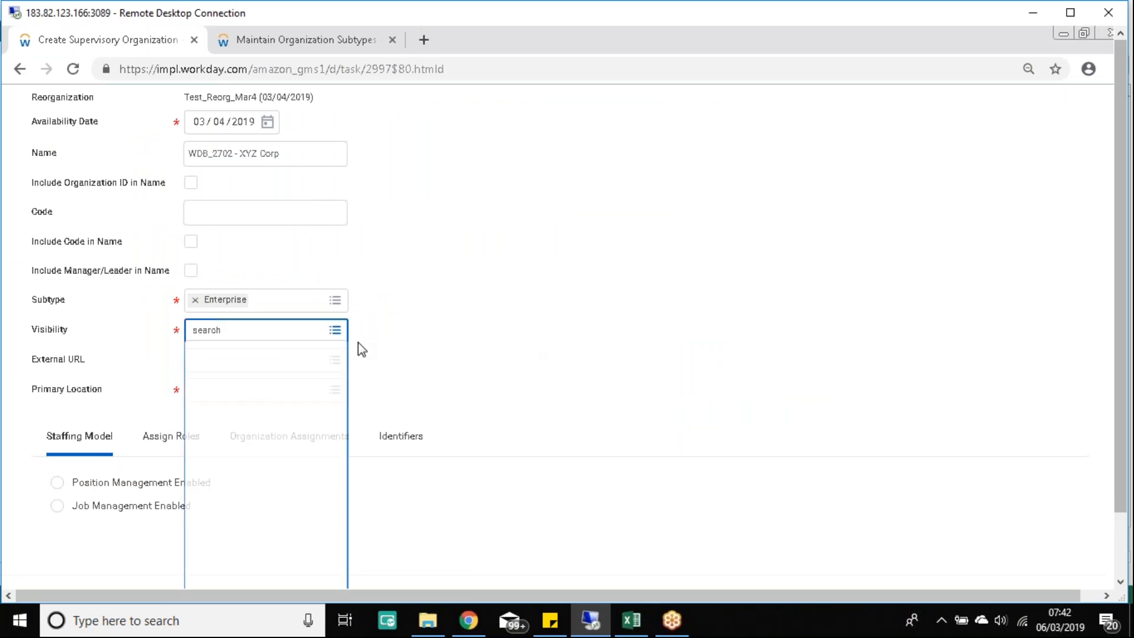
{"action": "left_click", "coordinate": [251, 361]}
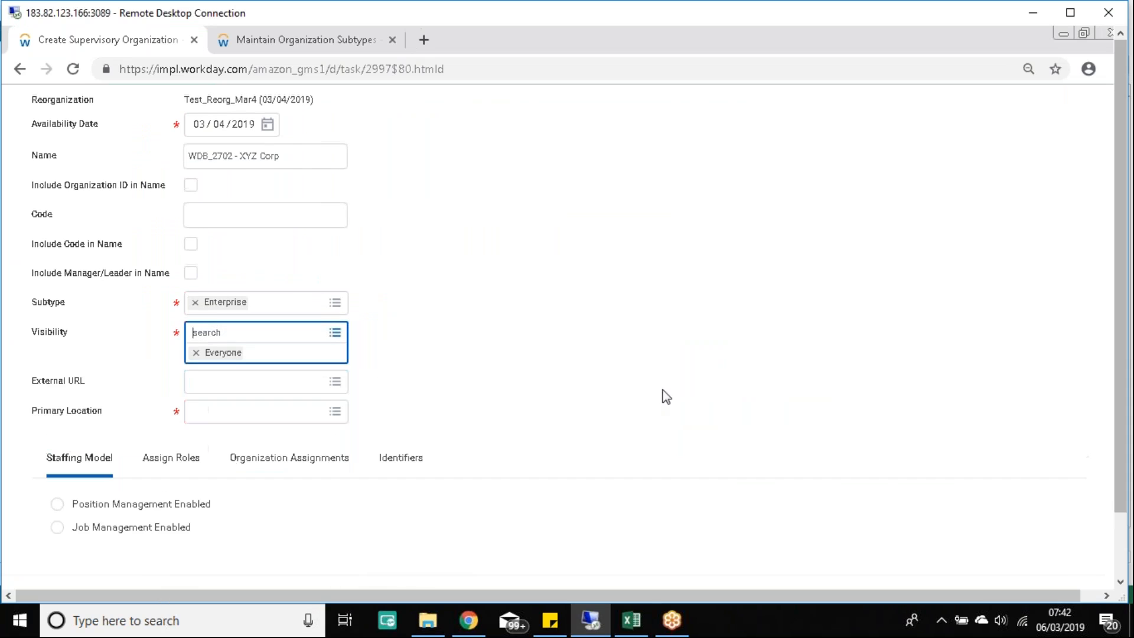
{"action": "left_click", "coordinate": [335, 394]}
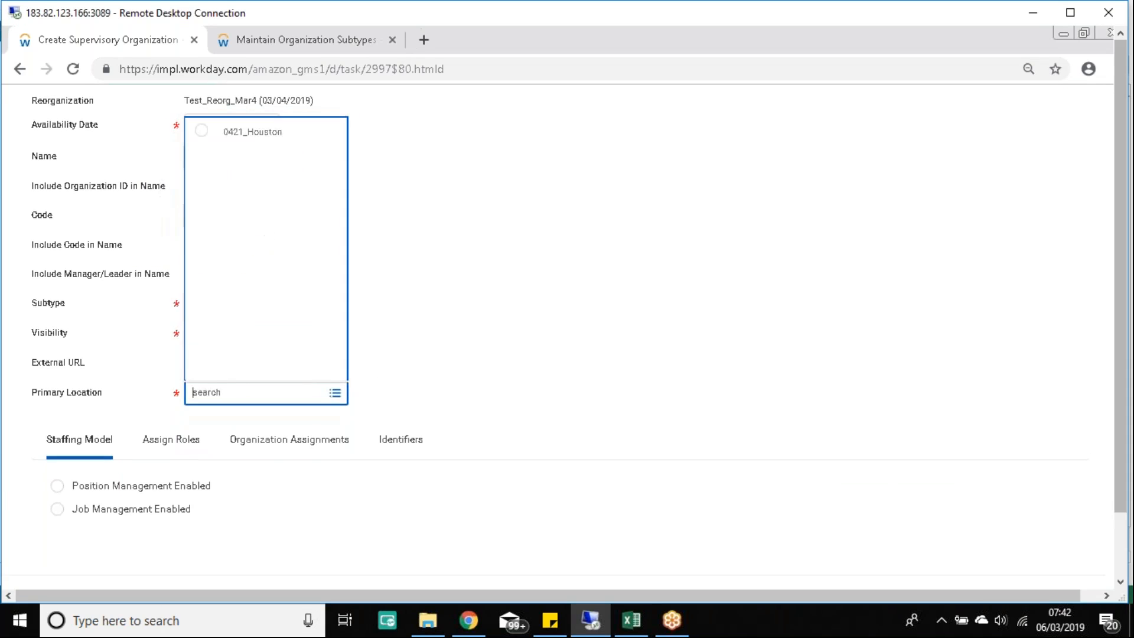
{"action": "type", "text": "houston"}
{"action": "key", "text": "Return"}
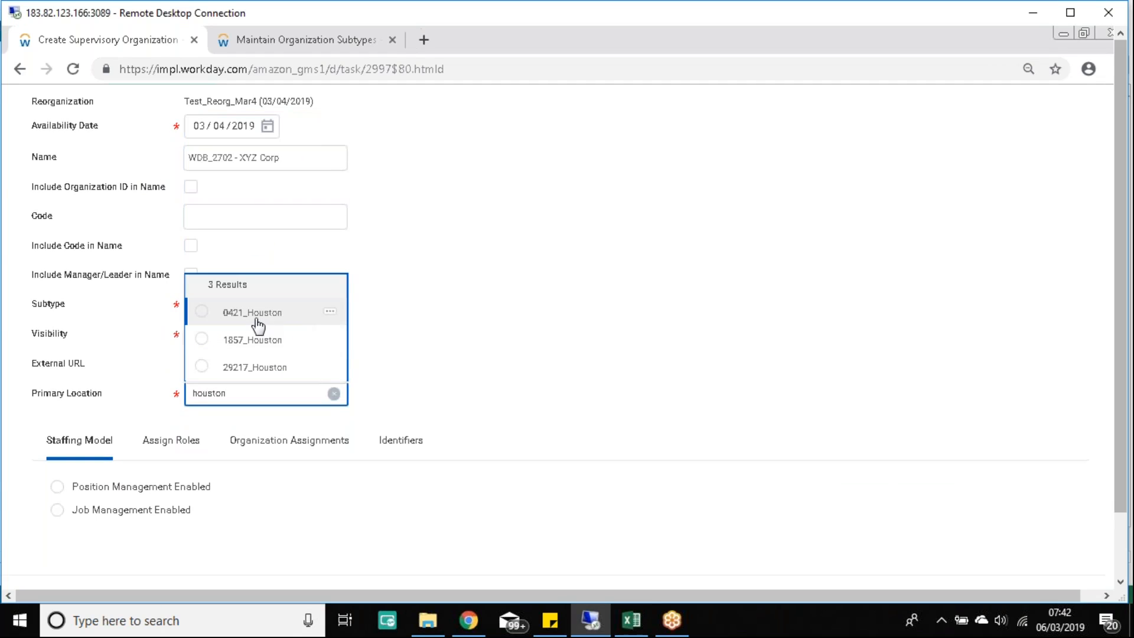
{"action": "left_click", "coordinate": [257, 318]}
Choose Job Management Enabled as the staffing model and confirm creation of the supervisory organization
{"action": "left_click", "coordinate": [58, 506]}
{"action": "left_click", "coordinate": [1119, 570]}
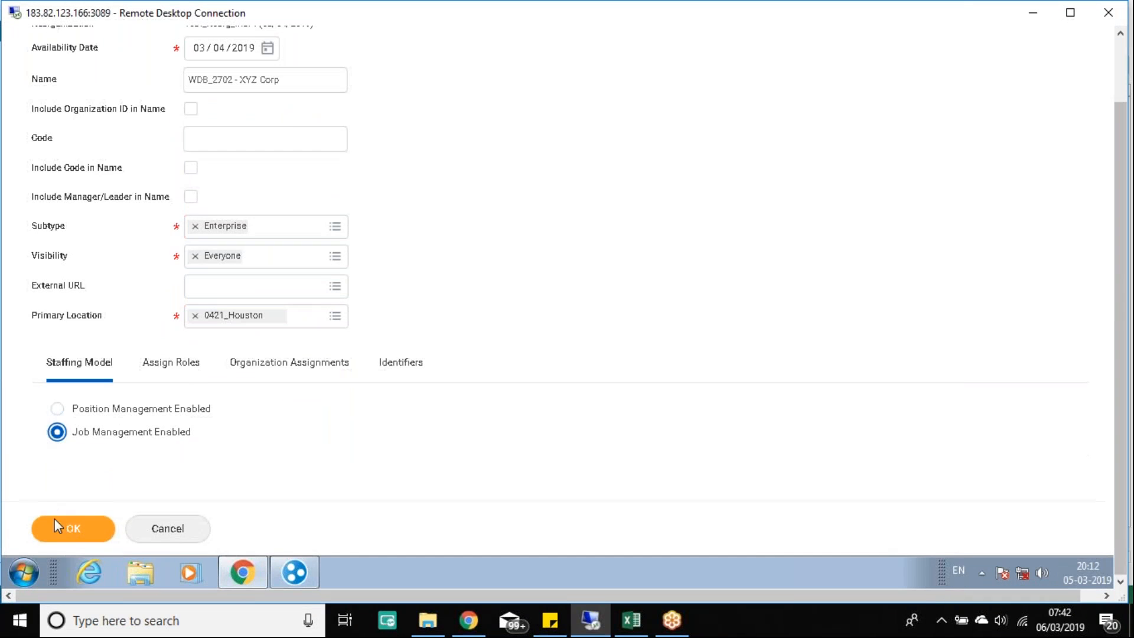
{"action": "left_click", "coordinate": [70, 527]}
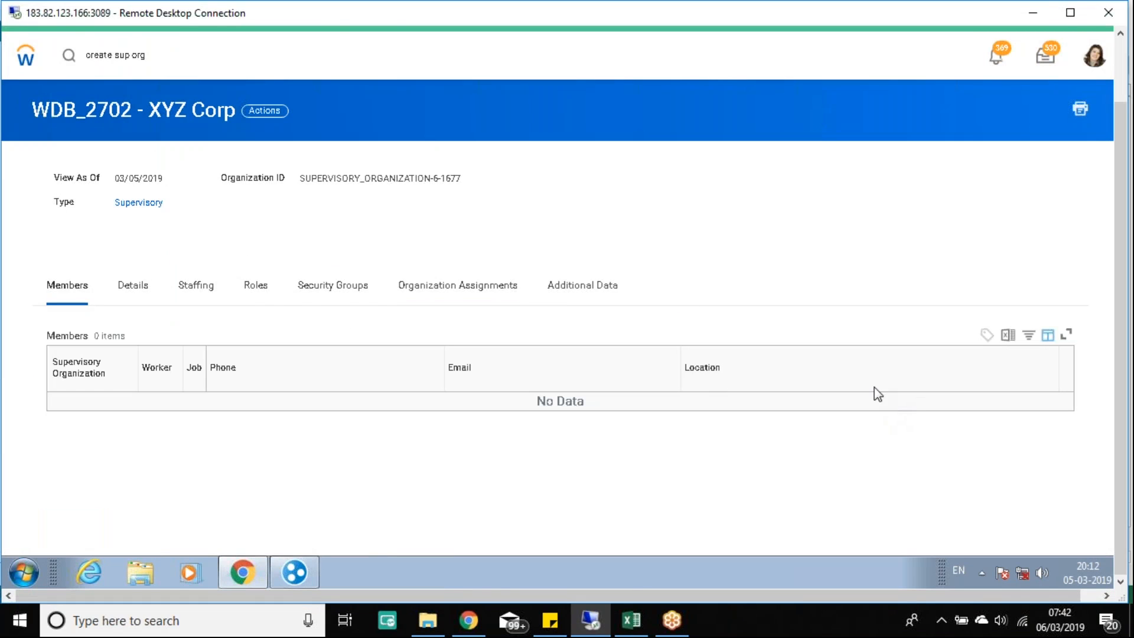
Switch to the Excel notes, correct cell D7 to "XYZ Corp" and re-enter "Man" in D8
{"action": "key", "text": "alt+Tab"}
{"action": "left_click_drag", "start_coordinate": [689, 362], "coordinate": [870, 395]}
{"action": "double_click", "coordinate": [775, 372]}
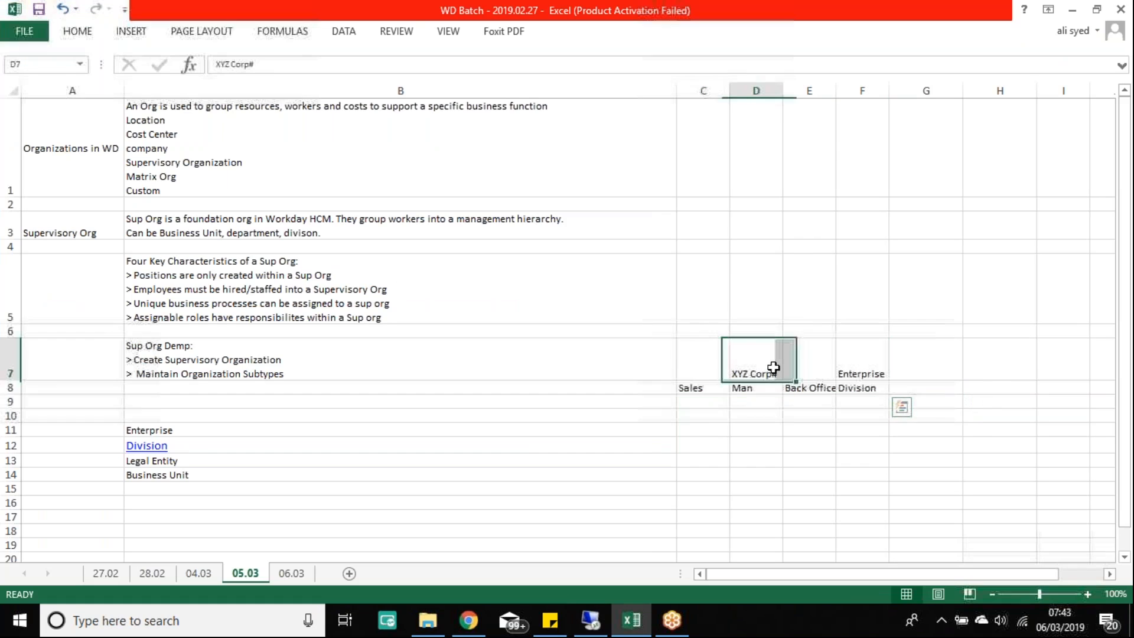
{"action": "key", "text": "BackSpace"}
{"action": "key", "text": "Return"}
{"action": "type", "text": "7"}
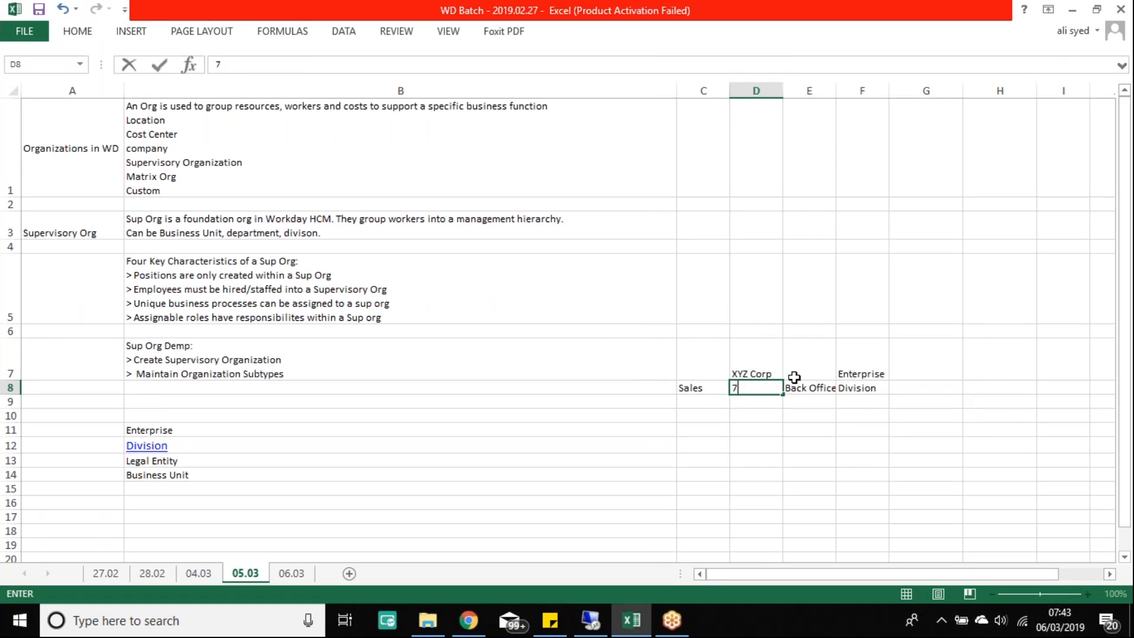
{"action": "key", "text": "BackSpace"}
{"action": "type", "text": "Man"}
{"action": "left_click", "coordinate": [845, 508]}
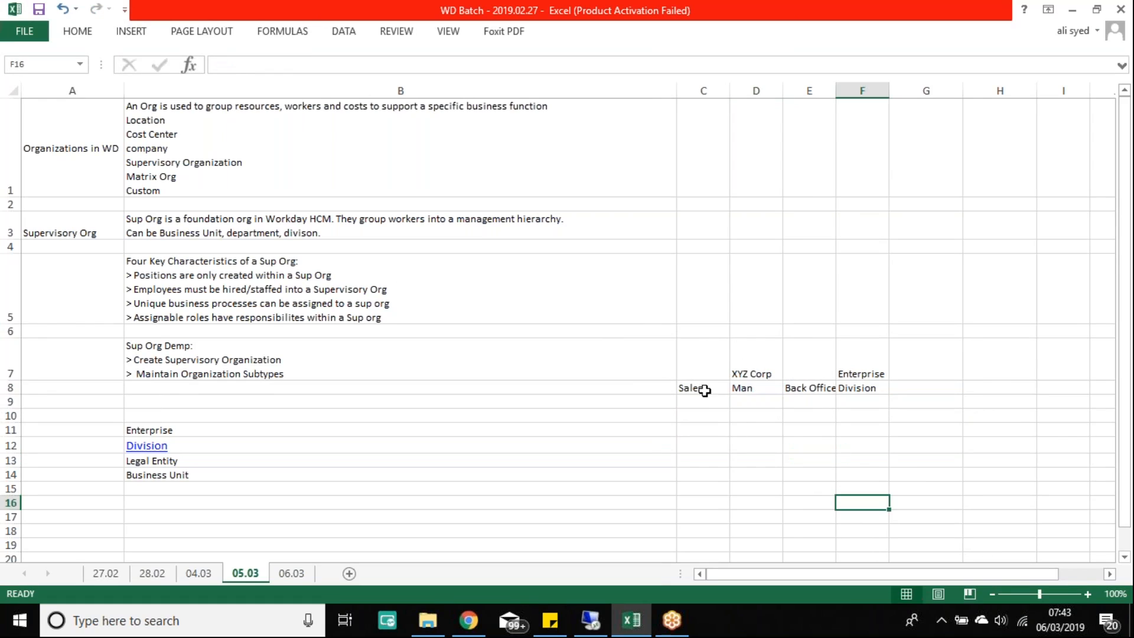
Examine the Sales, Man and Back Office divisions beneath XYZ Corp in the Excel notes
{"action": "left_click", "coordinate": [704, 387]}
{"action": "left_click_drag", "start_coordinate": [738, 386], "coordinate": [822, 391]}
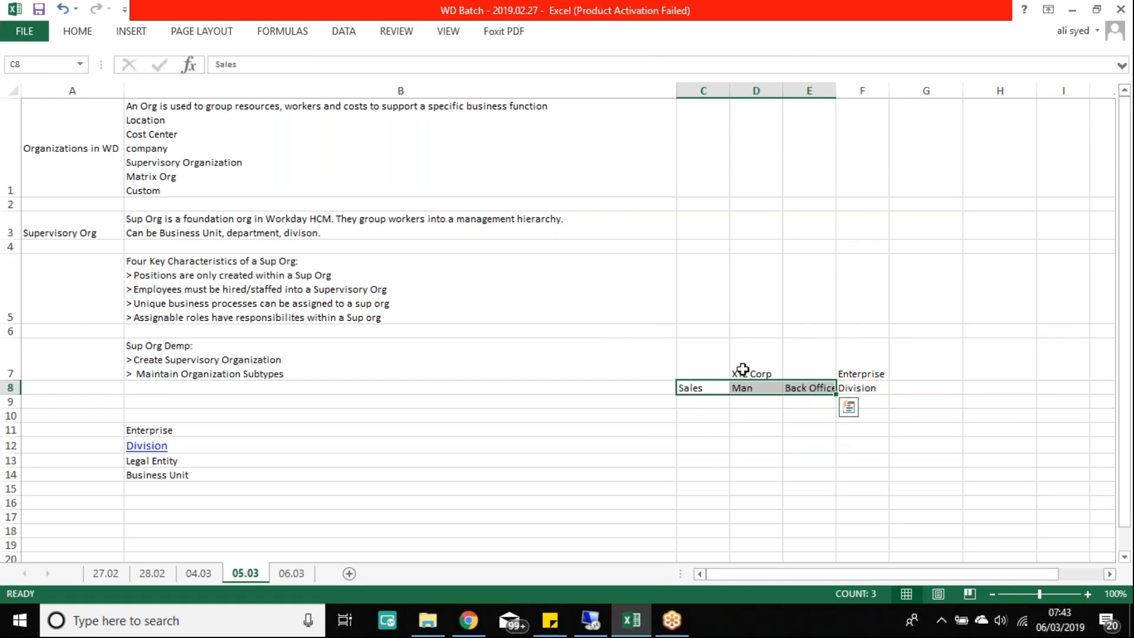
{"action": "left_click_drag", "start_coordinate": [698, 360], "coordinate": [810, 370]}
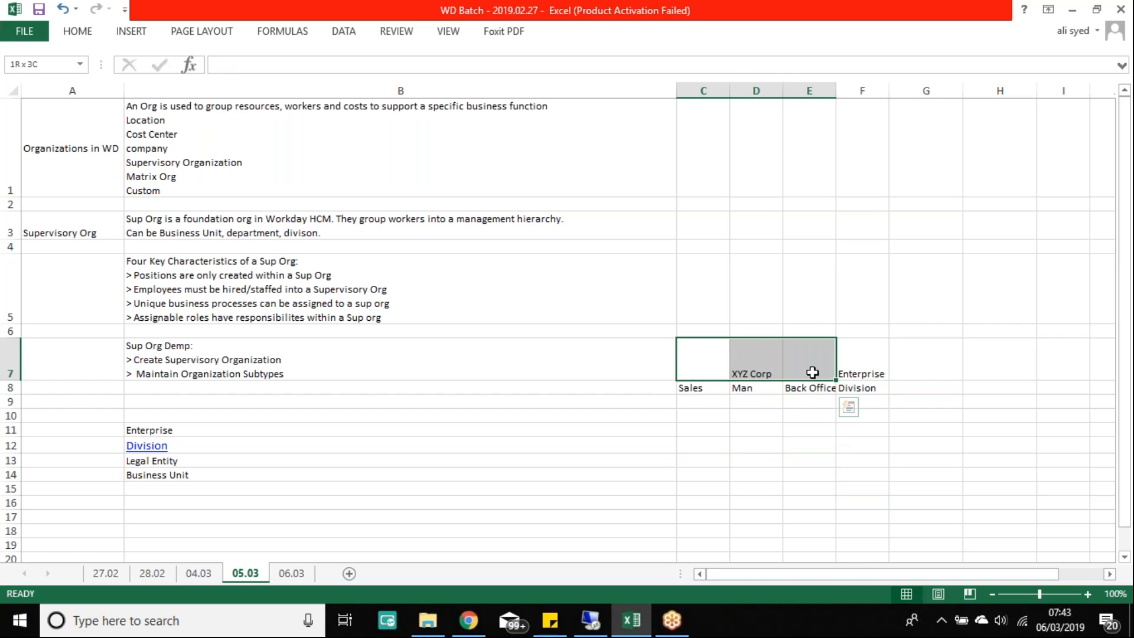
{"action": "left_click", "coordinate": [761, 366]}
{"action": "left_click_drag", "start_coordinate": [693, 387], "coordinate": [795, 389]}
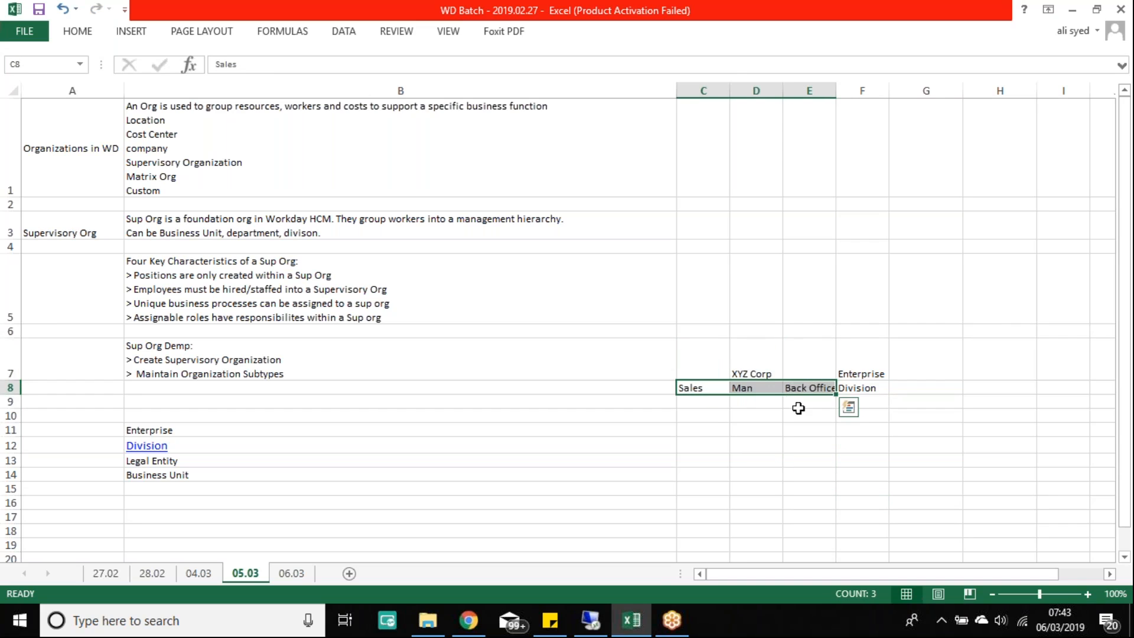
{"action": "left_click", "coordinate": [706, 463]}
{"action": "left_click_drag", "start_coordinate": [714, 354], "coordinate": [814, 446]}
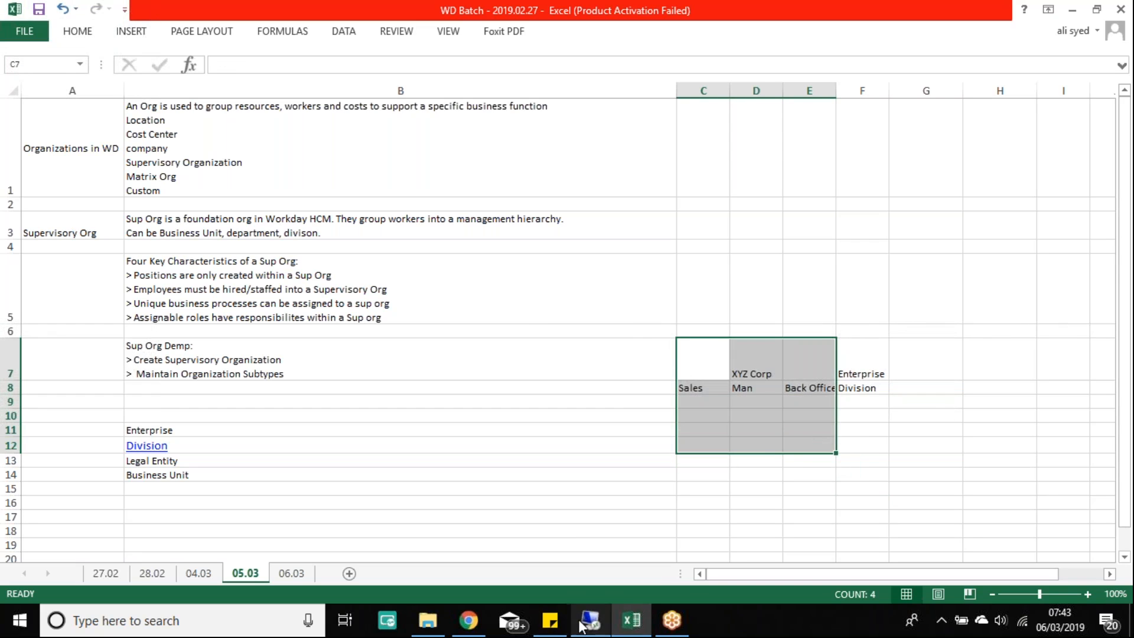
Return to Workday, show WDB_2702 - XYZ Corp in the org chart, and open the related actions of its card
{"action": "left_click", "coordinate": [590, 620]}
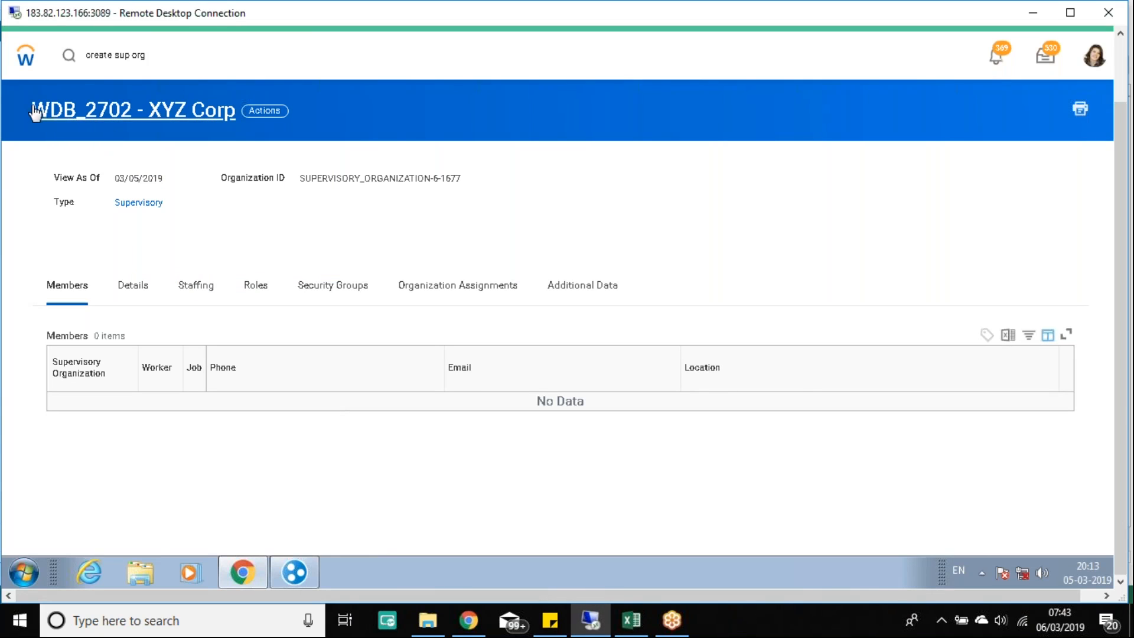
{"action": "left_click_drag", "start_coordinate": [28, 112], "coordinate": [234, 129]}
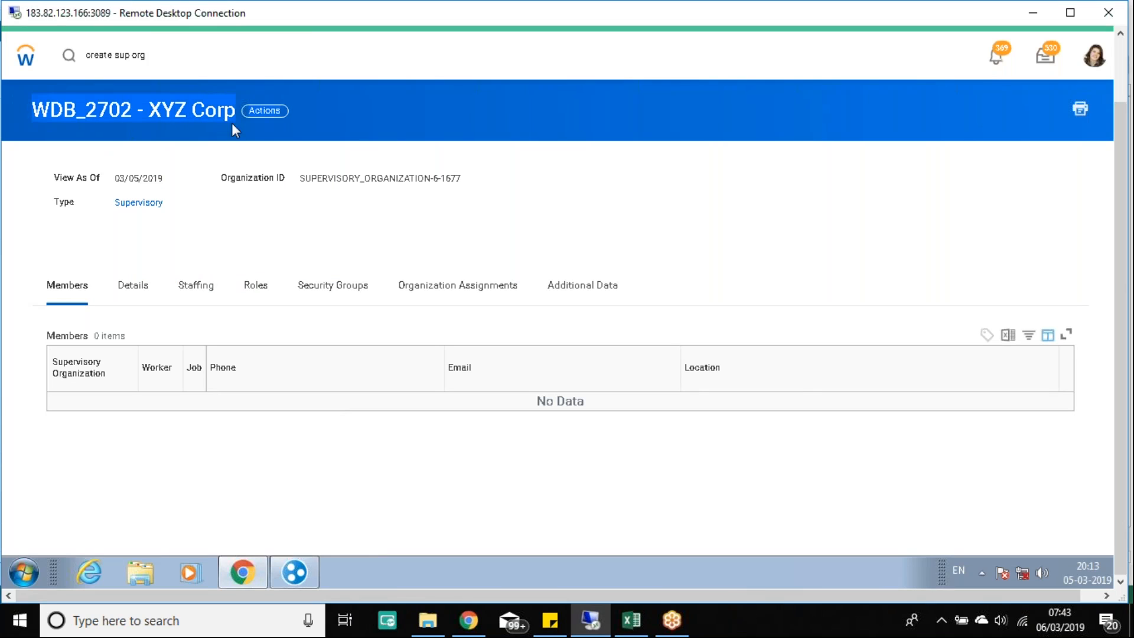
{"action": "left_click", "coordinate": [272, 112]}
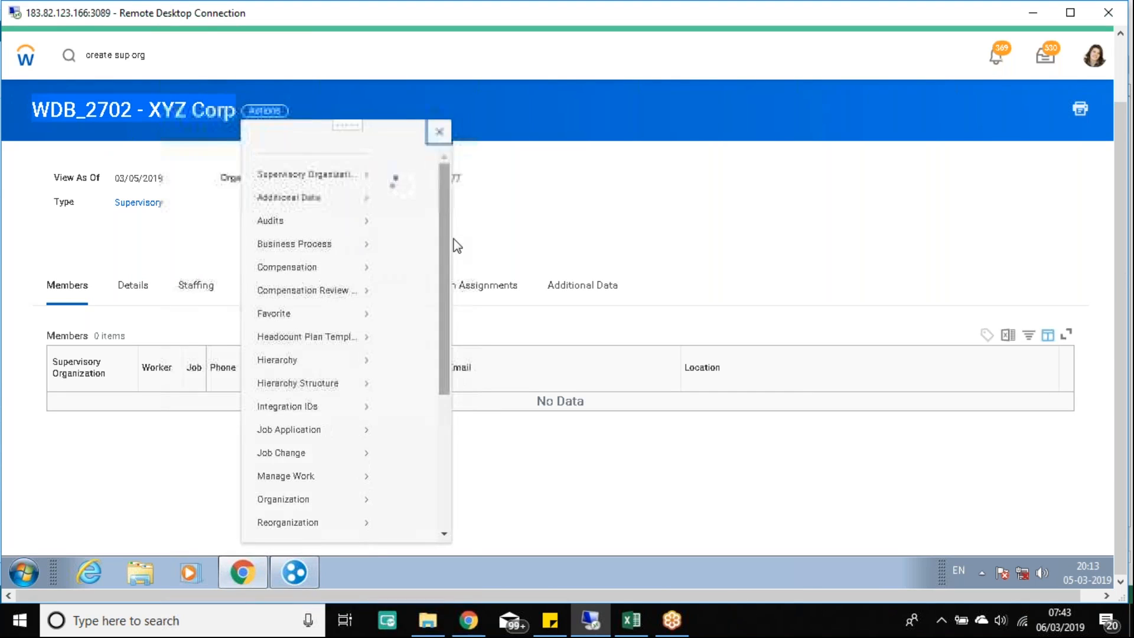
{"action": "left_click", "coordinate": [465, 322]}
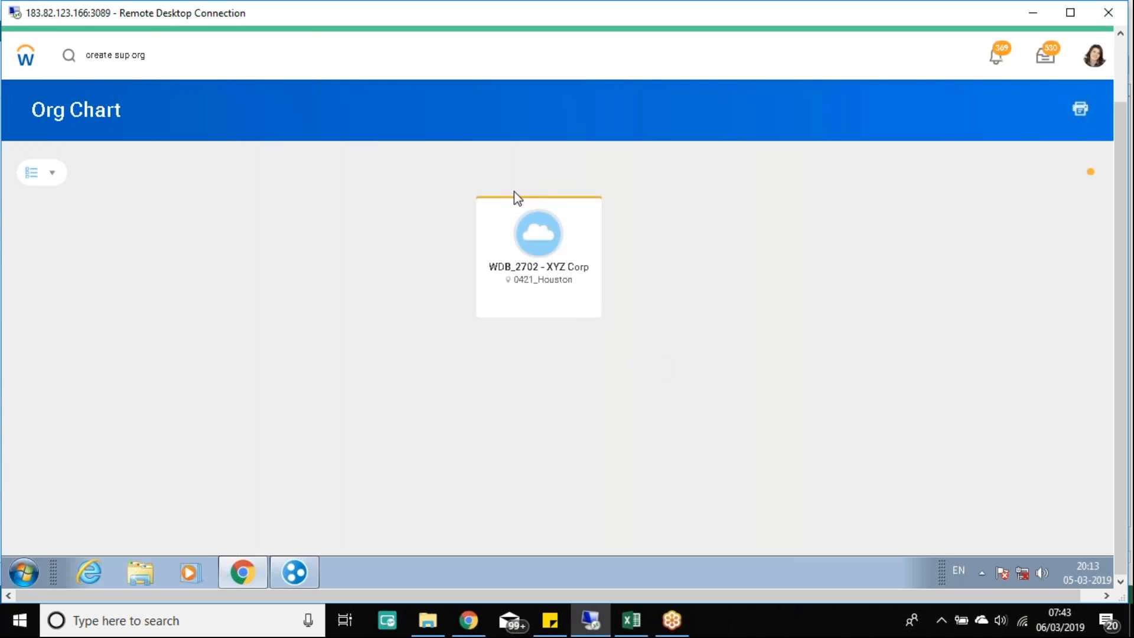
{"action": "mouse_move", "coordinate": [594, 208]}
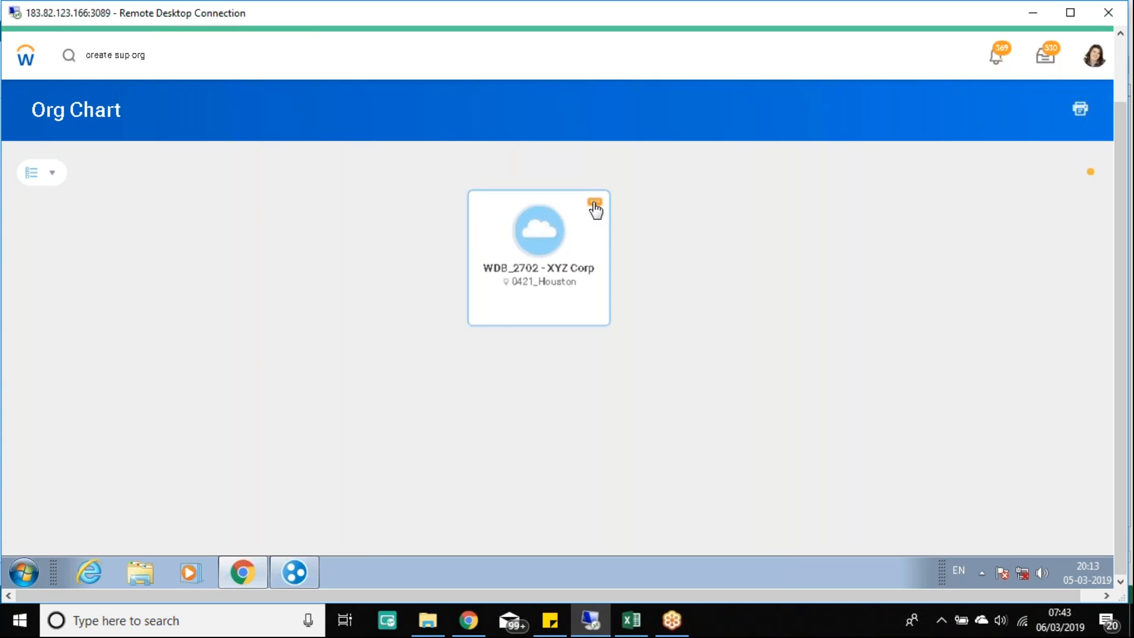
{"action": "left_click", "coordinate": [594, 201]}
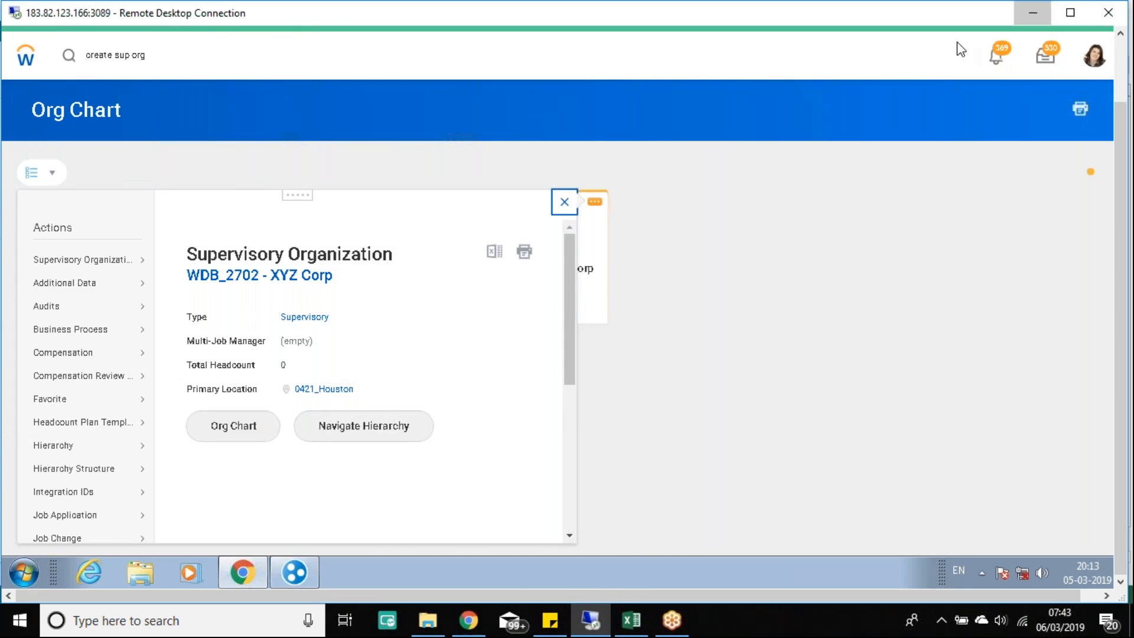
Switch to Excel, enter "Reorganization" in cell A2 of the 06.03 sheet and widen column A
{"action": "left_click", "coordinate": [1032, 12]}
{"action": "left_click", "coordinate": [292, 572]}
{"action": "left_click", "coordinate": [56, 125]}
{"action": "type", "text": "Repo"}
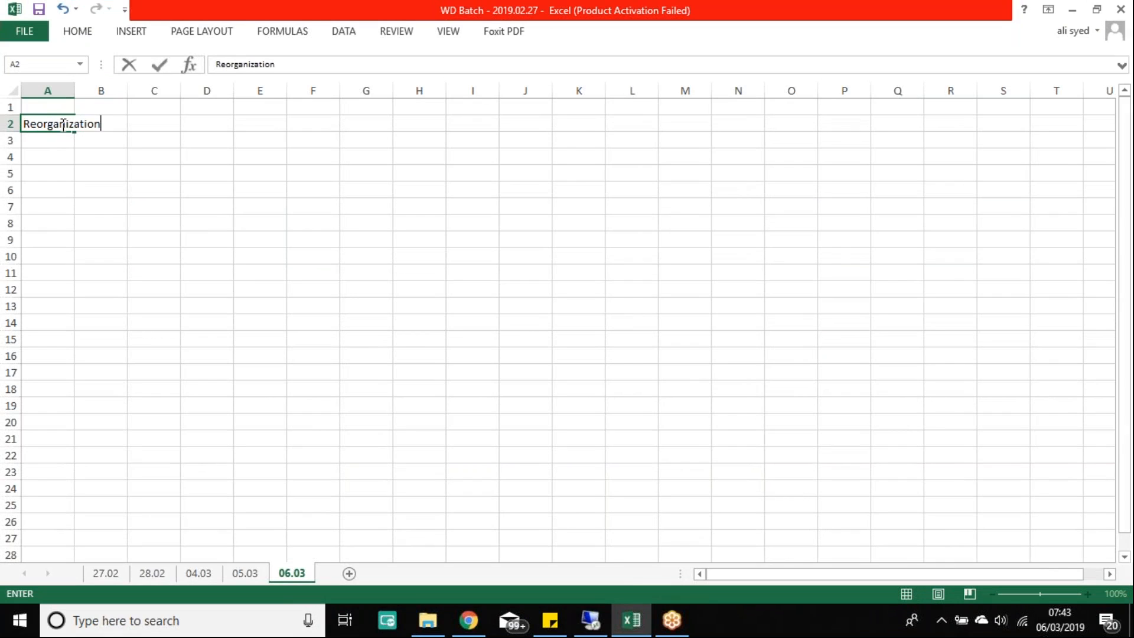
{"action": "key", "text": "Return"}
{"action": "left_click_drag", "start_coordinate": [74, 91], "coordinate": [105, 91]}
Return to Workday and start the Create Subordinate reorganization for WDB_2702 - XYZ Corp, accepting the effective date 03/05/2019
{"action": "left_click", "coordinate": [590, 620]}
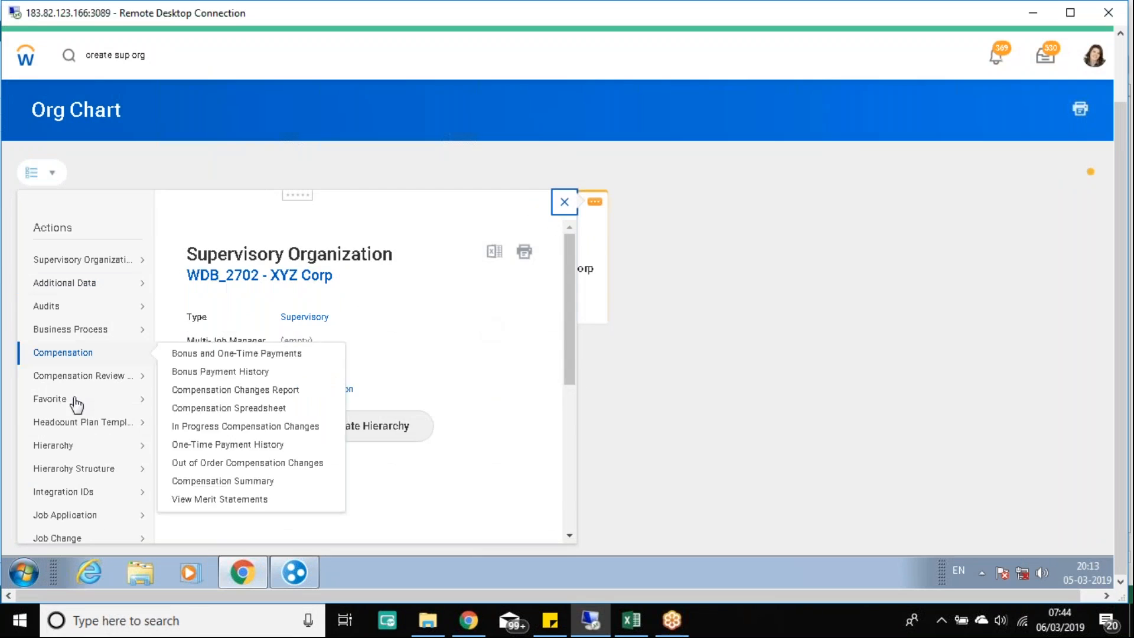
{"action": "scroll", "coordinate": [89, 408], "scroll_direction": "down", "scroll_amount": 4}
{"action": "mouse_move", "coordinate": [102, 419]}
{"action": "mouse_move", "coordinate": [96, 369]}
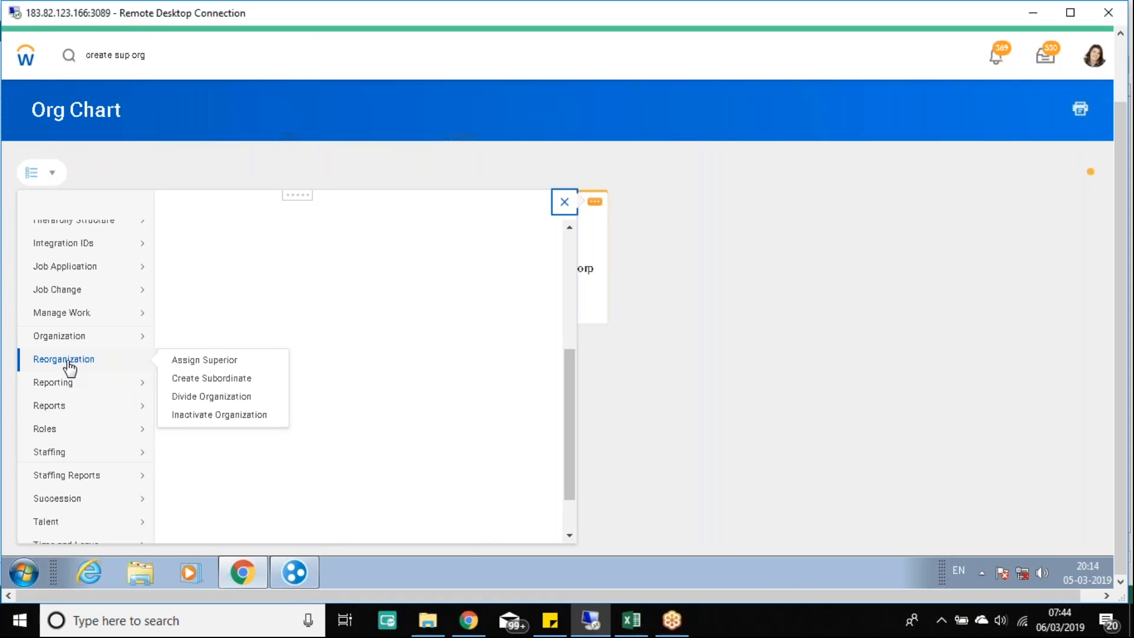
{"action": "left_click", "coordinate": [219, 383]}
{"action": "left_click", "coordinate": [218, 384]}
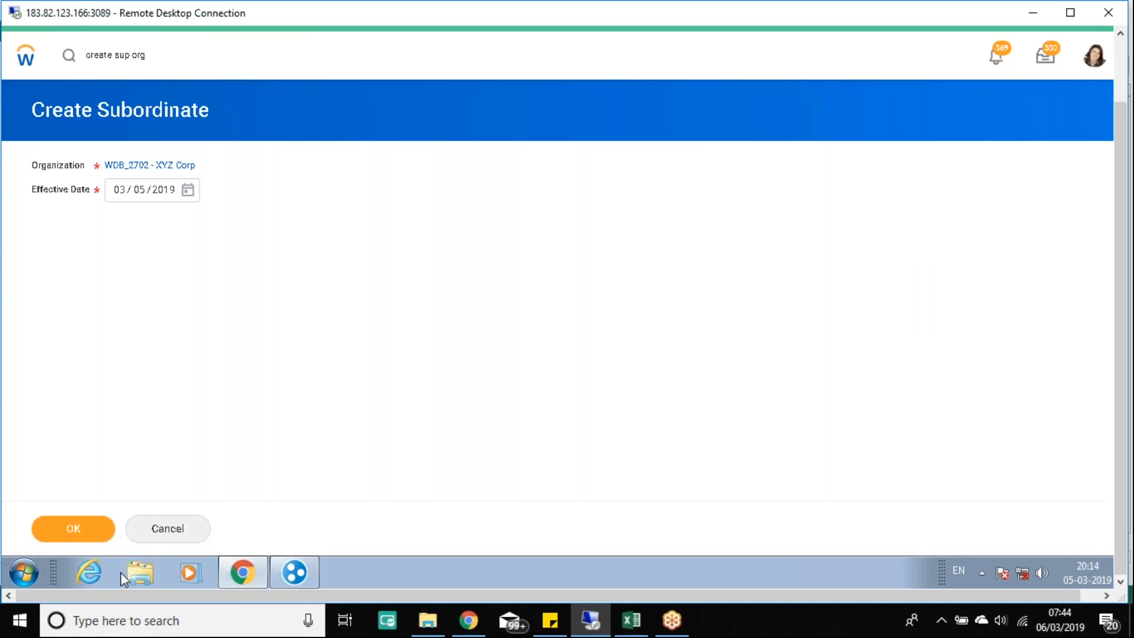
{"action": "left_click", "coordinate": [75, 533]}
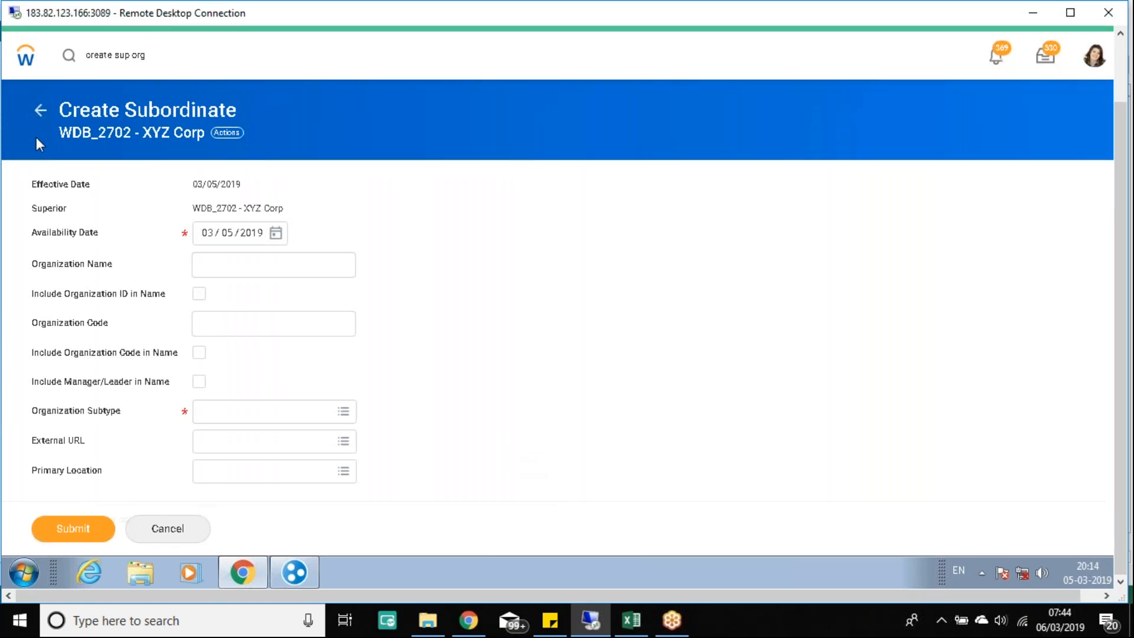
Examine the superior organization and the fields of the Create Subordinate form
{"action": "left_click_drag", "start_coordinate": [61, 130], "coordinate": [197, 137]}
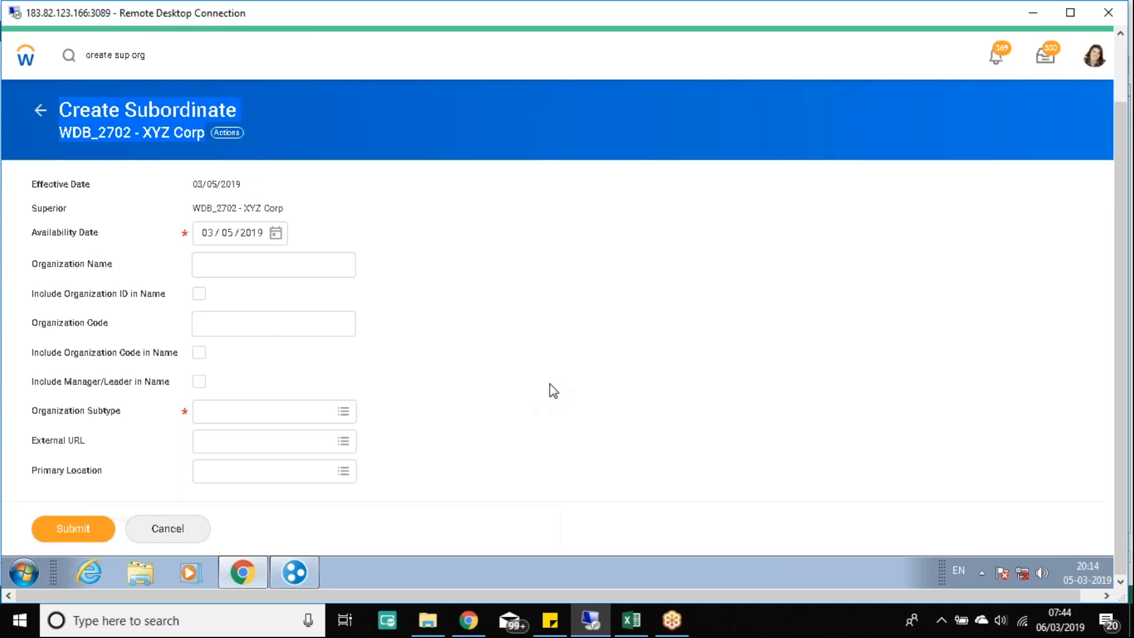
{"action": "left_click", "coordinate": [584, 385]}
{"action": "scroll", "coordinate": [566, 412], "scroll_direction": "down", "scroll_amount": 2}
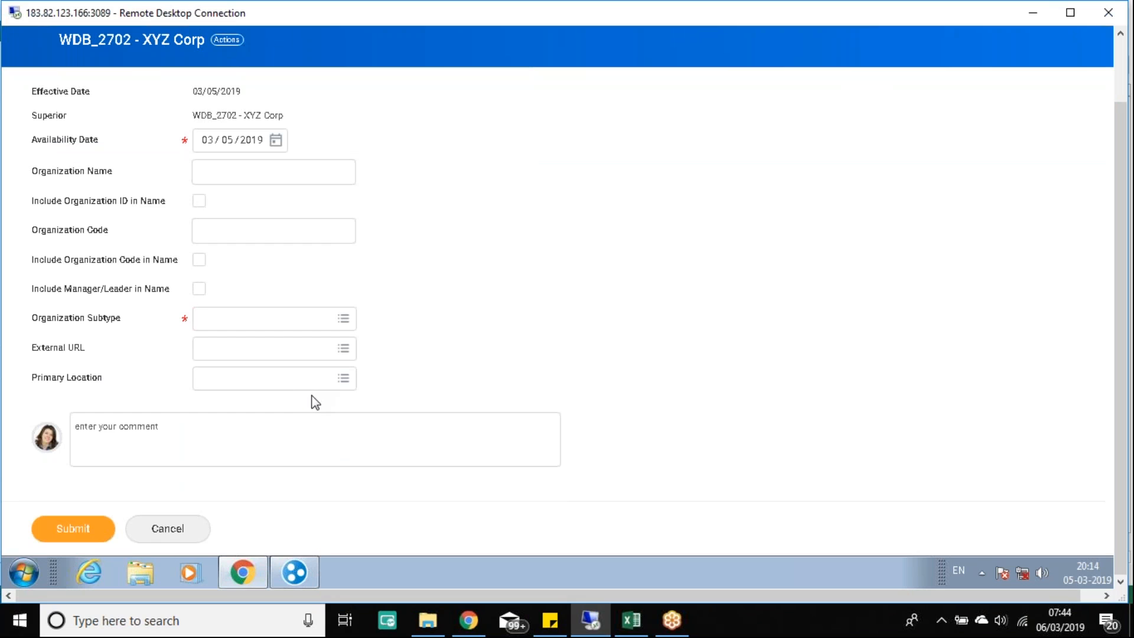
{"action": "scroll", "coordinate": [620, 335], "scroll_direction": "up", "scroll_amount": 2}
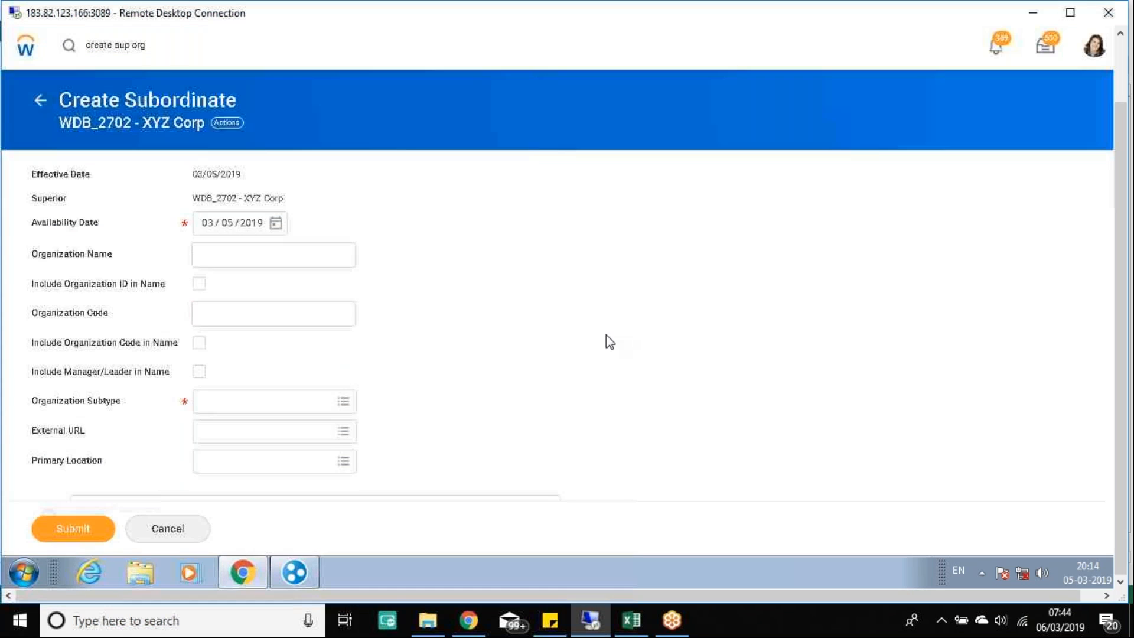
{"action": "triple_click", "coordinate": [55, 133]}
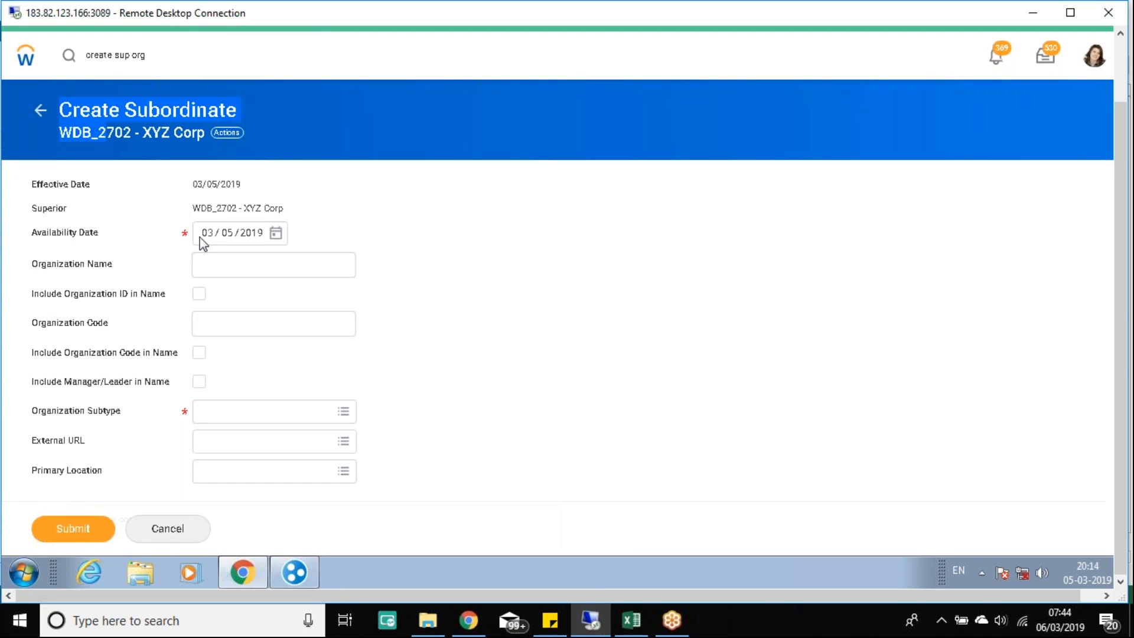
Reuse the superior's WDB_2702 prefix to name the subordinate organization "WDB_2702 - Sales", removing the extra pasted text
{"action": "left_click_drag", "start_coordinate": [193, 207], "coordinate": [232, 207]}
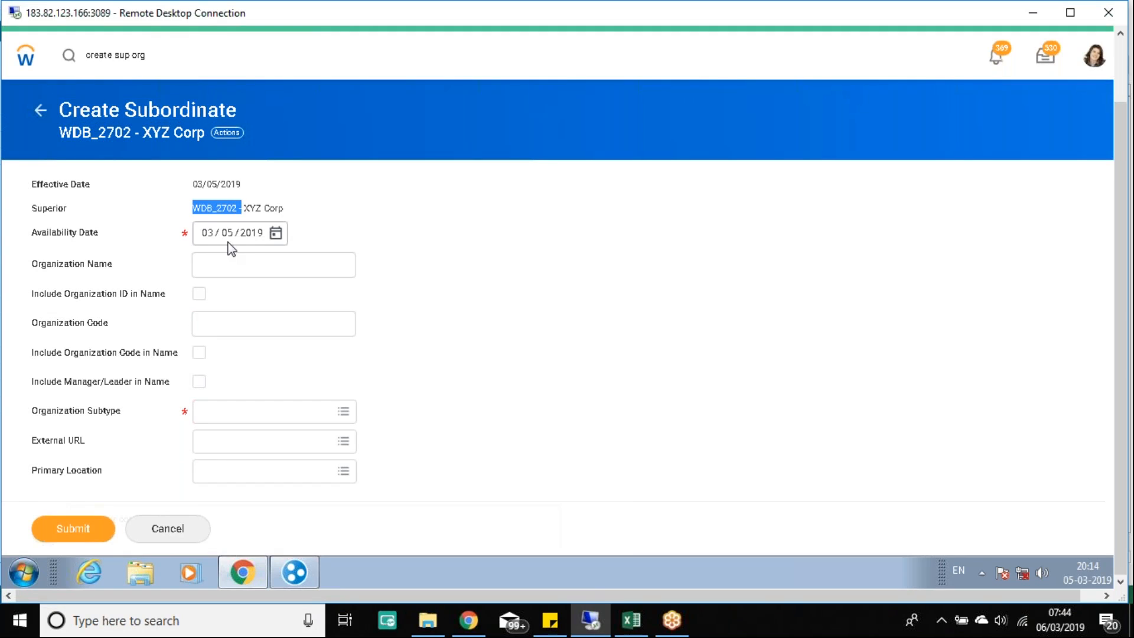
{"action": "left_click", "coordinate": [223, 269]}
{"action": "type", "text": "Superior WDB_2702 -"}
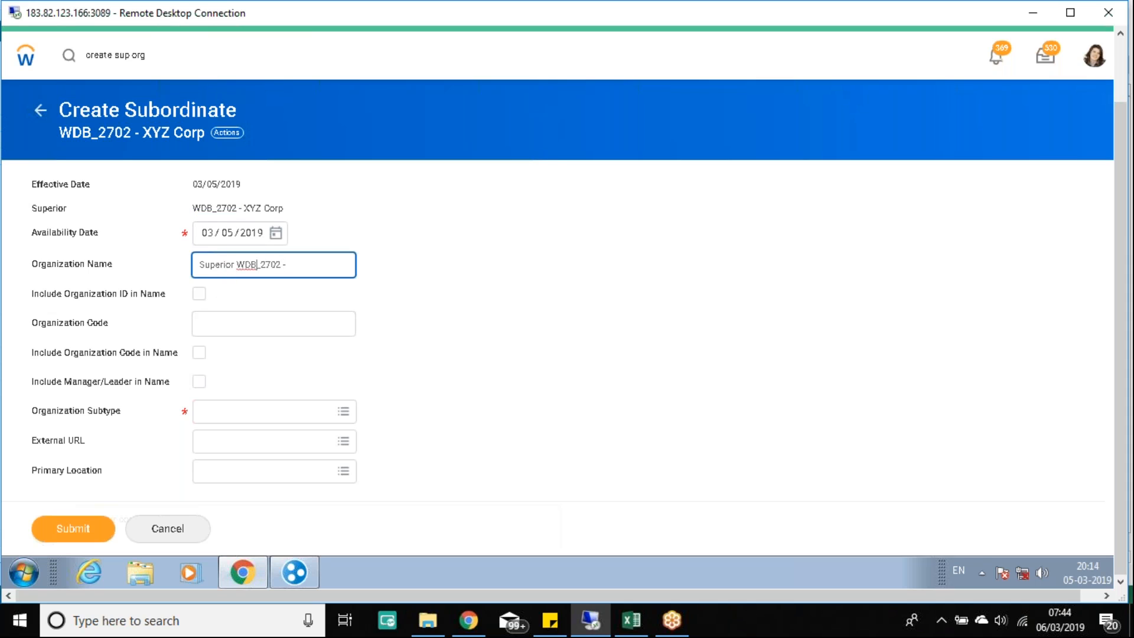
{"action": "key", "text": "BackSpace"}
{"action": "key", "text": "BackSpace"}
{"action": "key", "text": "BackSpace"}
{"action": "key", "text": "BackSpace"}
{"action": "key", "text": "BackSpace"}
{"action": "key", "text": "BackSpace"}
{"action": "key", "text": "BackSpace"}
{"action": "key", "text": "BackSpace"}
{"action": "key", "text": "BackSpace"}
{"action": "key", "text": "BackSpace"}
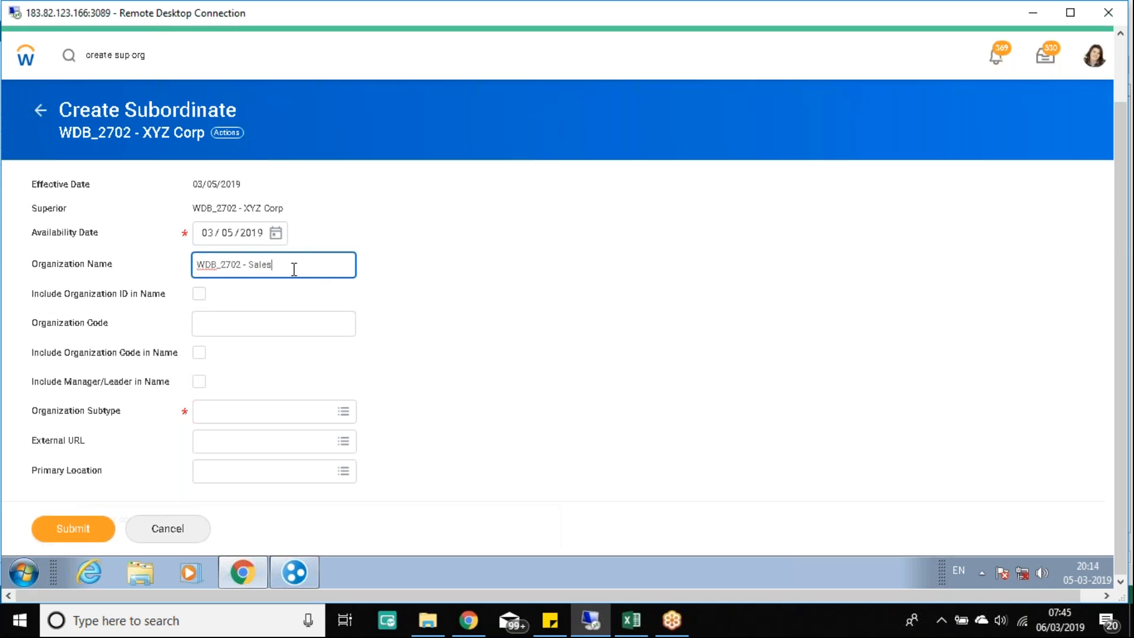
{"action": "left_click", "coordinate": [490, 312]}
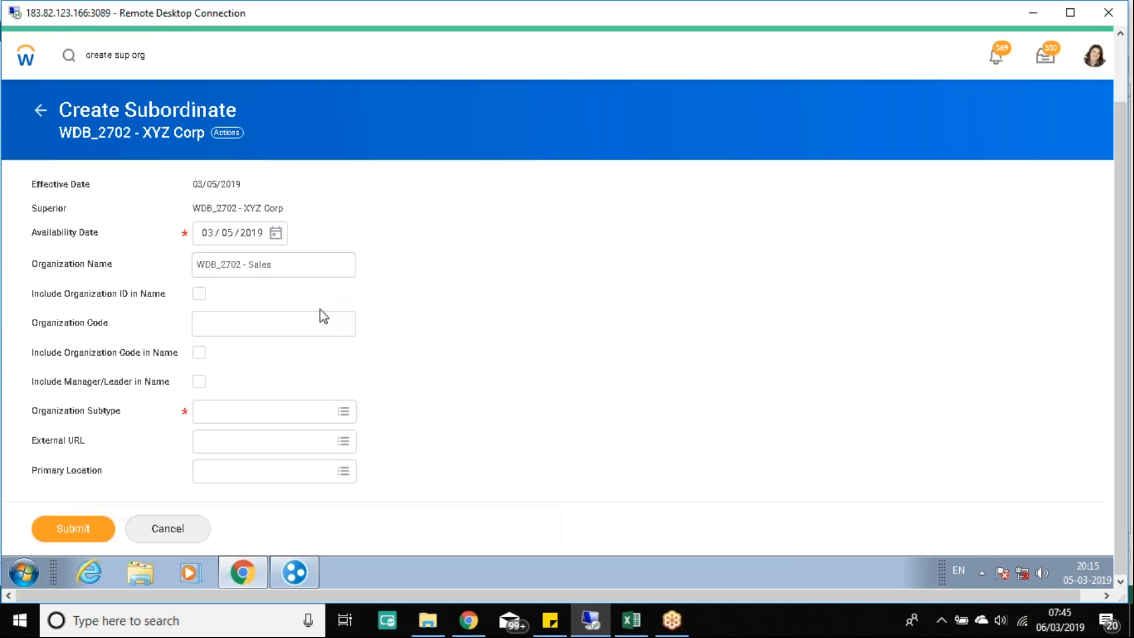
Review the superior organization, include the manager/leader in the subordinate's name, and open the Organization Subtype choices
{"action": "left_click_drag", "start_coordinate": [194, 209], "coordinate": [280, 208]}
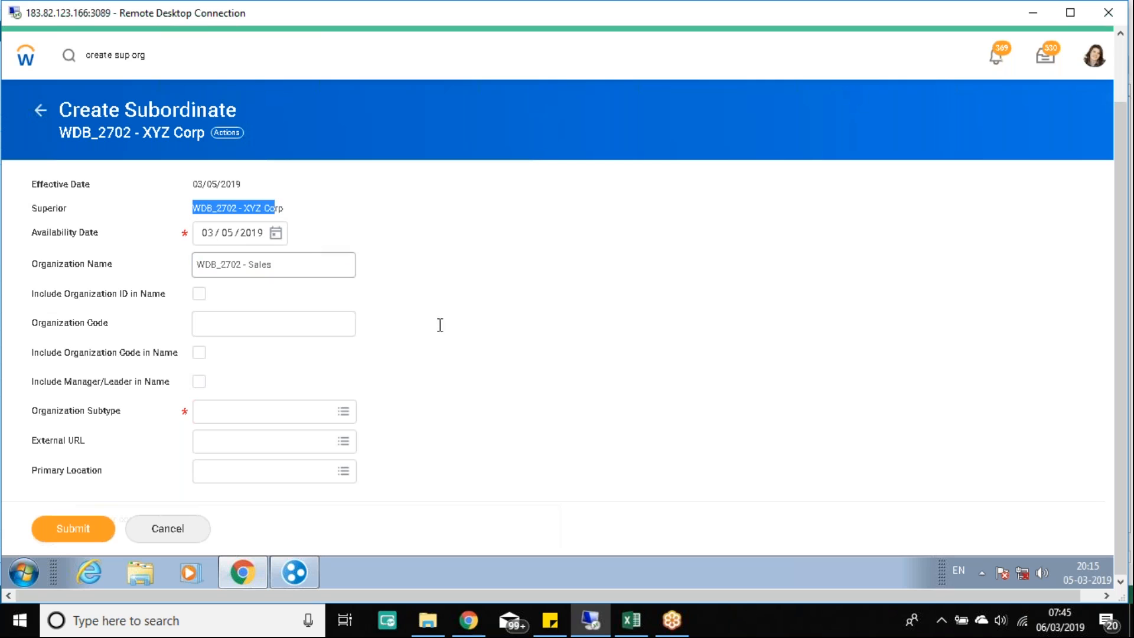
{"action": "left_click", "coordinate": [564, 364]}
{"action": "scroll", "coordinate": [567, 359], "scroll_direction": "down", "scroll_amount": 2}
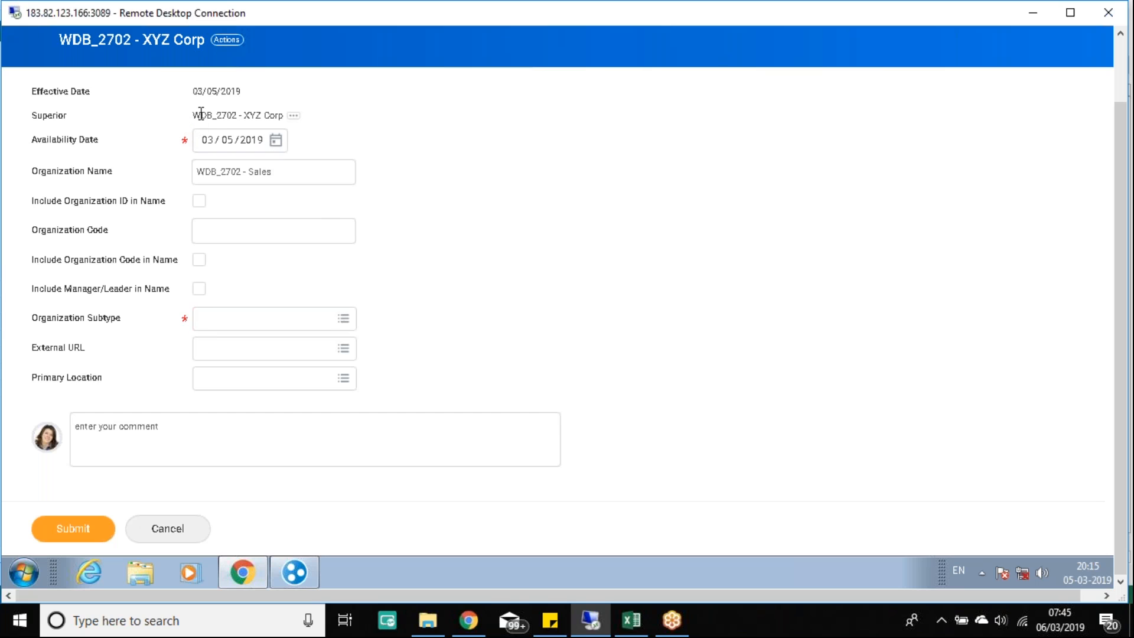
{"action": "left_click_drag", "start_coordinate": [200, 115], "coordinate": [281, 115]}
{"action": "left_click", "coordinate": [486, 193]}
{"action": "left_click", "coordinate": [198, 289]}
{"action": "left_click", "coordinate": [348, 322]}
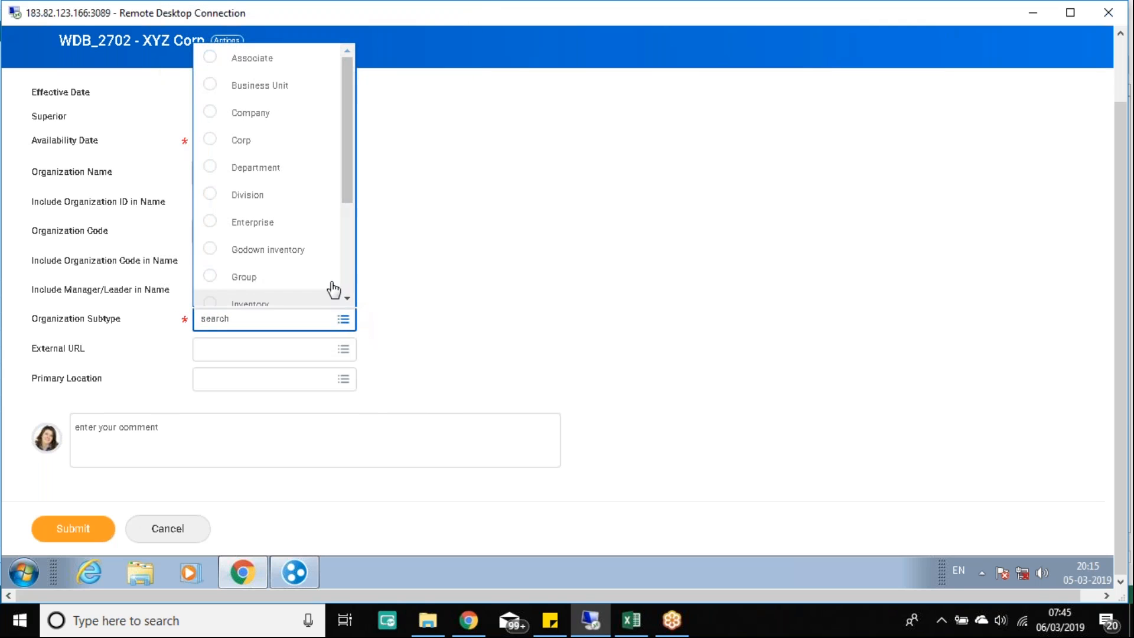
Switch to Excel and copy the subtype list from Enterprise to Business Unit on sheet 05.03 into cell F2 of sheet 06.03
{"action": "left_click", "coordinate": [632, 621]}
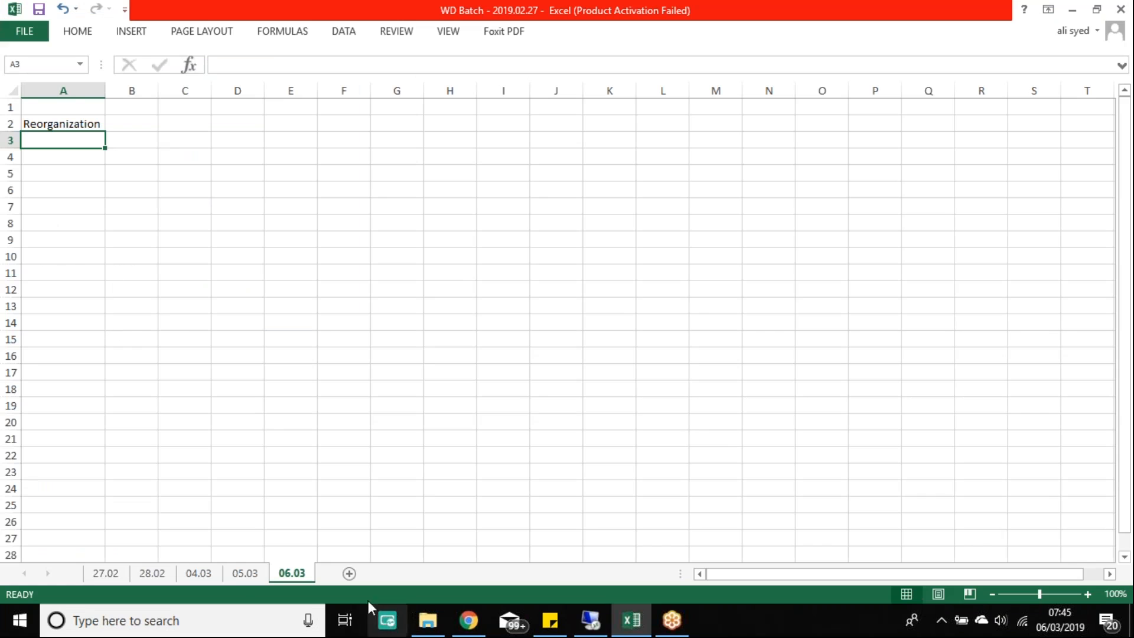
{"action": "left_click", "coordinate": [245, 573]}
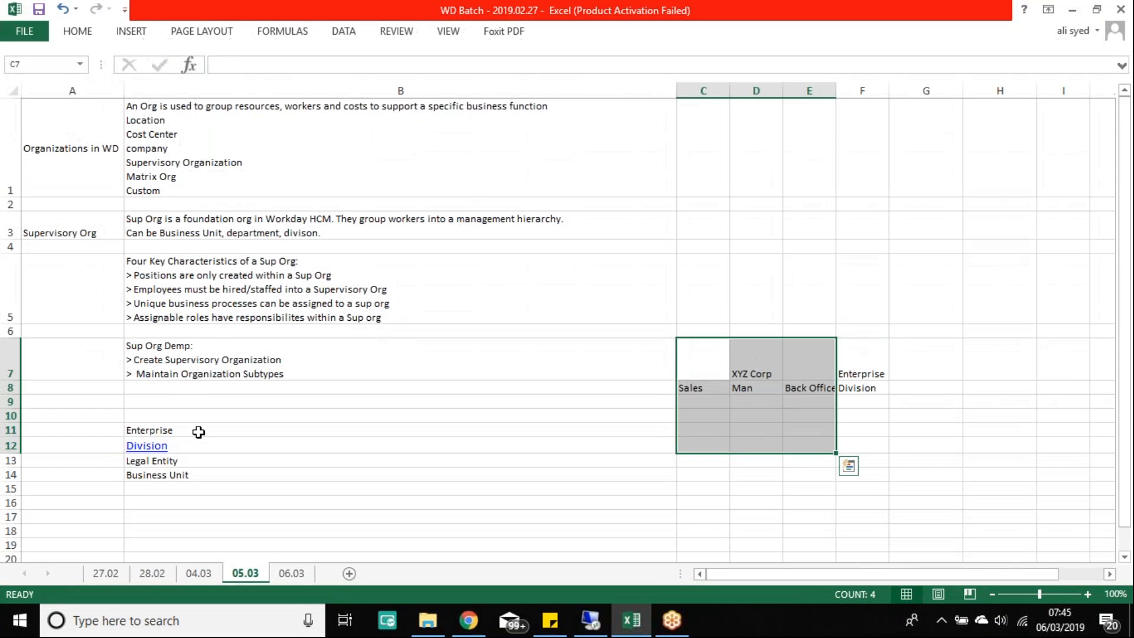
{"action": "left_click_drag", "start_coordinate": [197, 431], "coordinate": [195, 487]}
{"action": "key", "text": "ctrl+c"}
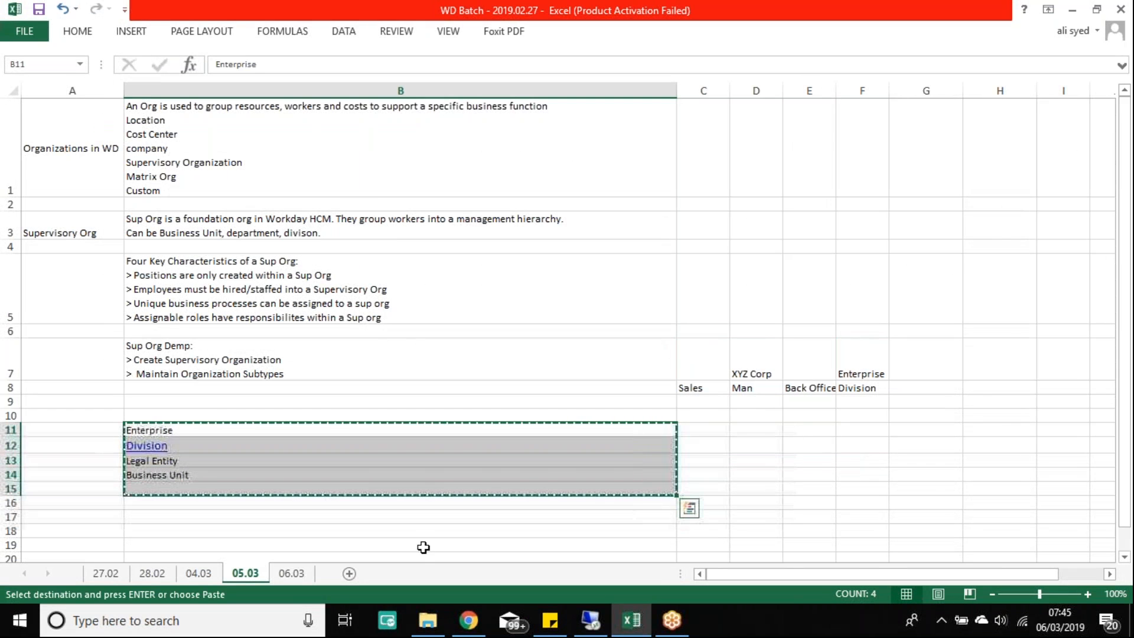
{"action": "left_click", "coordinate": [291, 573]}
{"action": "left_click", "coordinate": [341, 123]}
{"action": "key", "text": "Return"}
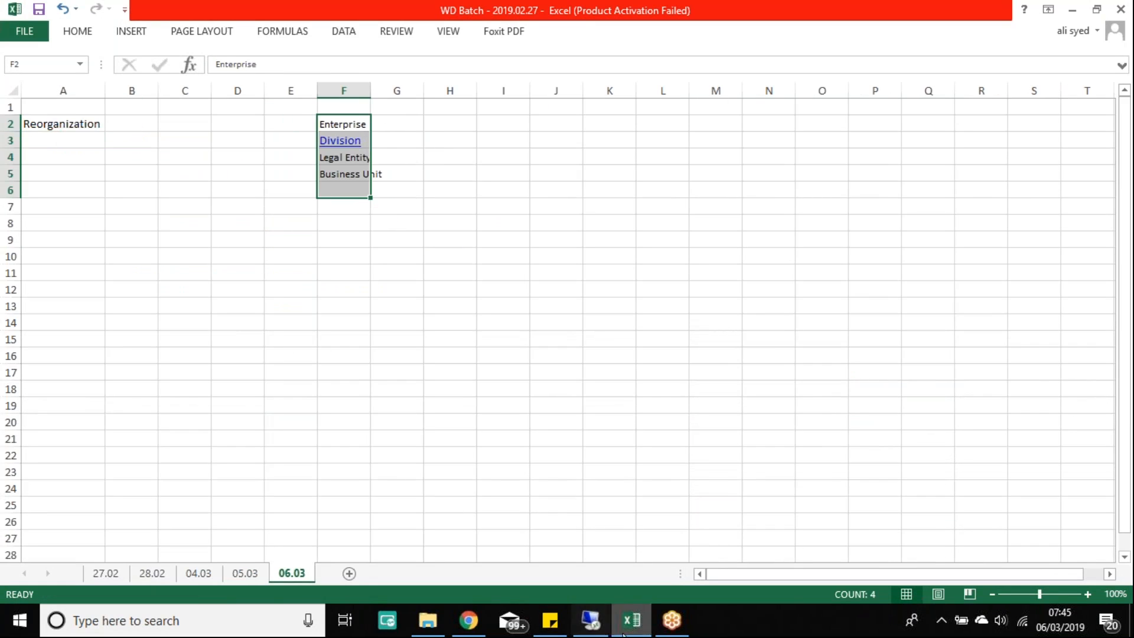
Return to Workday, set the Organization Subtype to Division and submit the WDB_2702 - Sales subordinate organization
{"action": "left_click", "coordinate": [590, 620]}
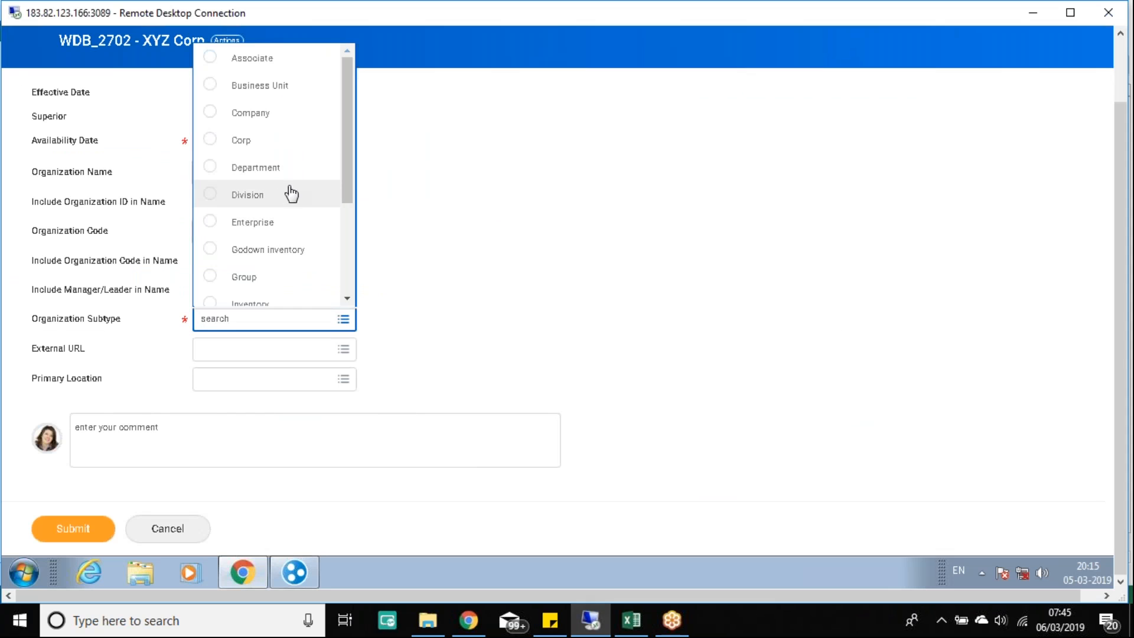
{"action": "left_click", "coordinate": [266, 196]}
{"action": "left_click", "coordinate": [443, 282]}
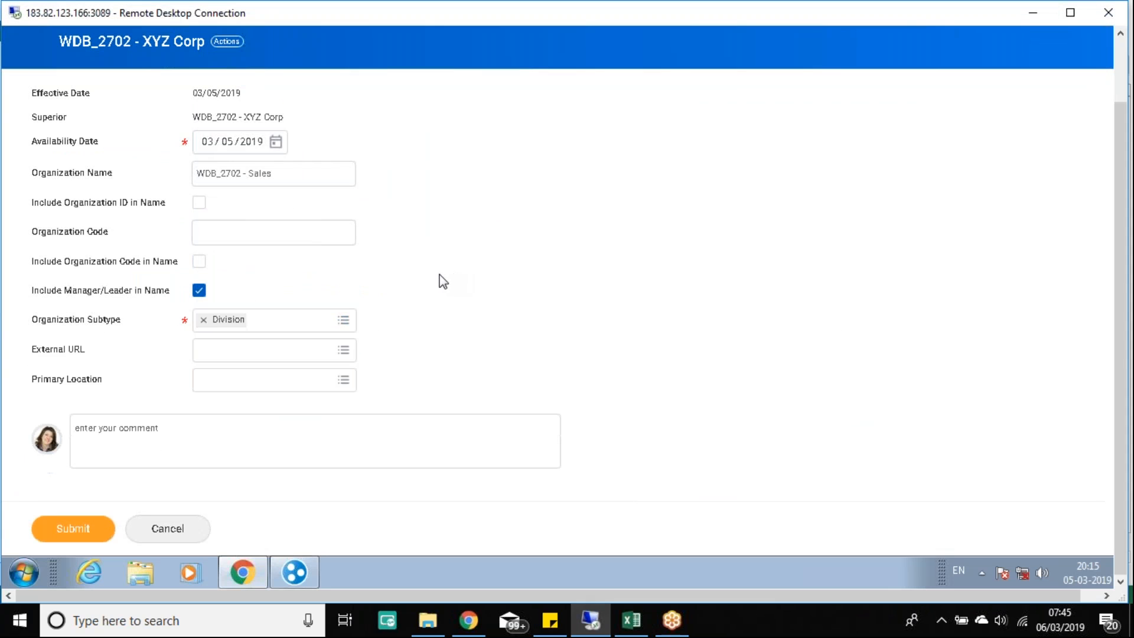
{"action": "left_click", "coordinate": [83, 534]}
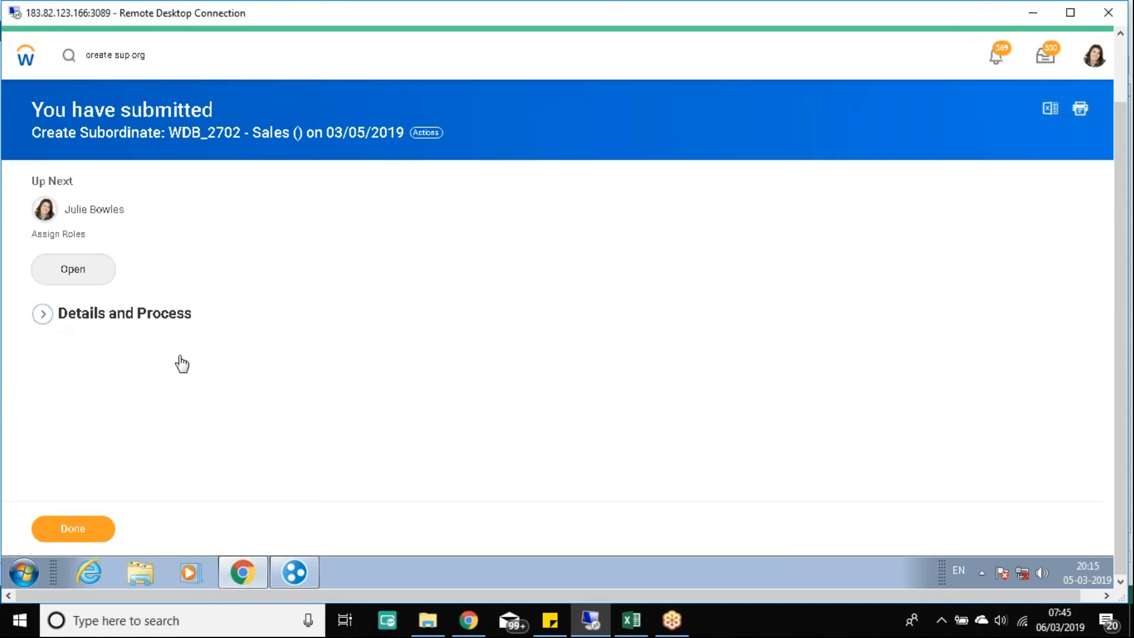
Expand the submission's details and examine the process history for who must act on Assign Roles
{"action": "scroll", "coordinate": [190, 440], "scroll_direction": "down", "scroll_amount": 1}
{"action": "left_click", "coordinate": [124, 381]}
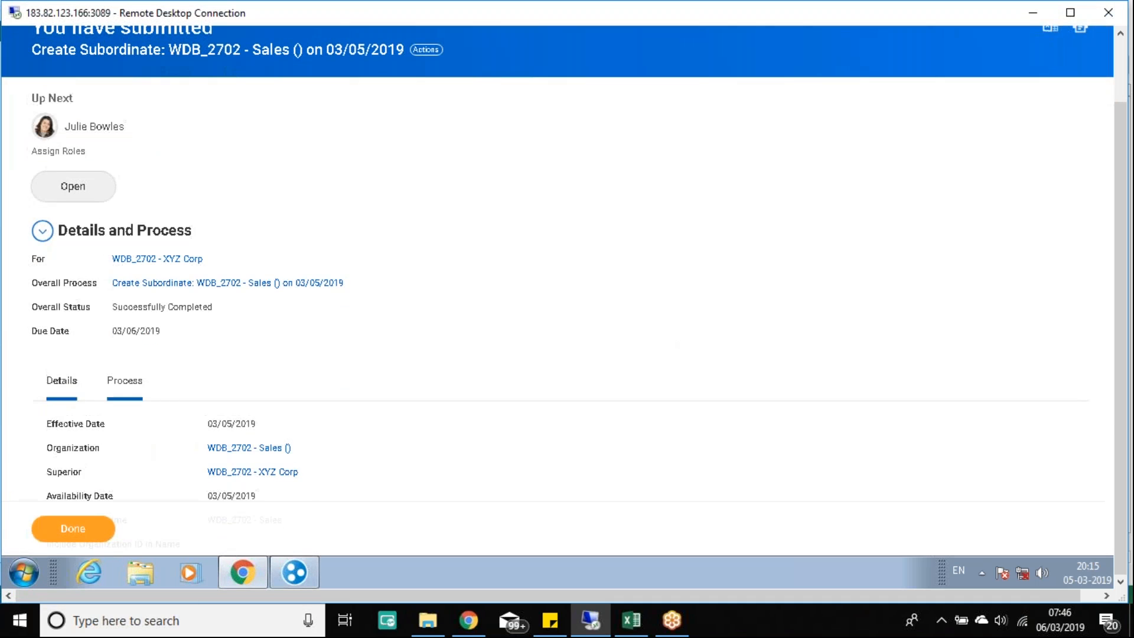
{"action": "scroll", "coordinate": [400, 289], "scroll_direction": "down", "scroll_amount": 2}
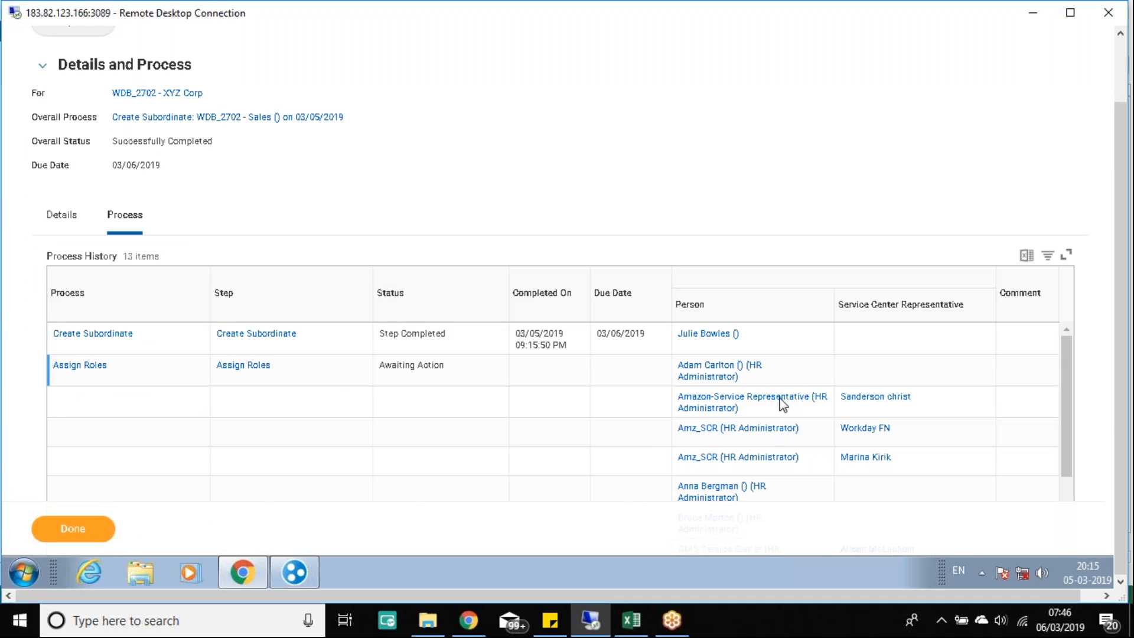
Start a proxy session as the first HR Administrator listed for the Assign Roles step
{"action": "left_click", "coordinate": [749, 378]}
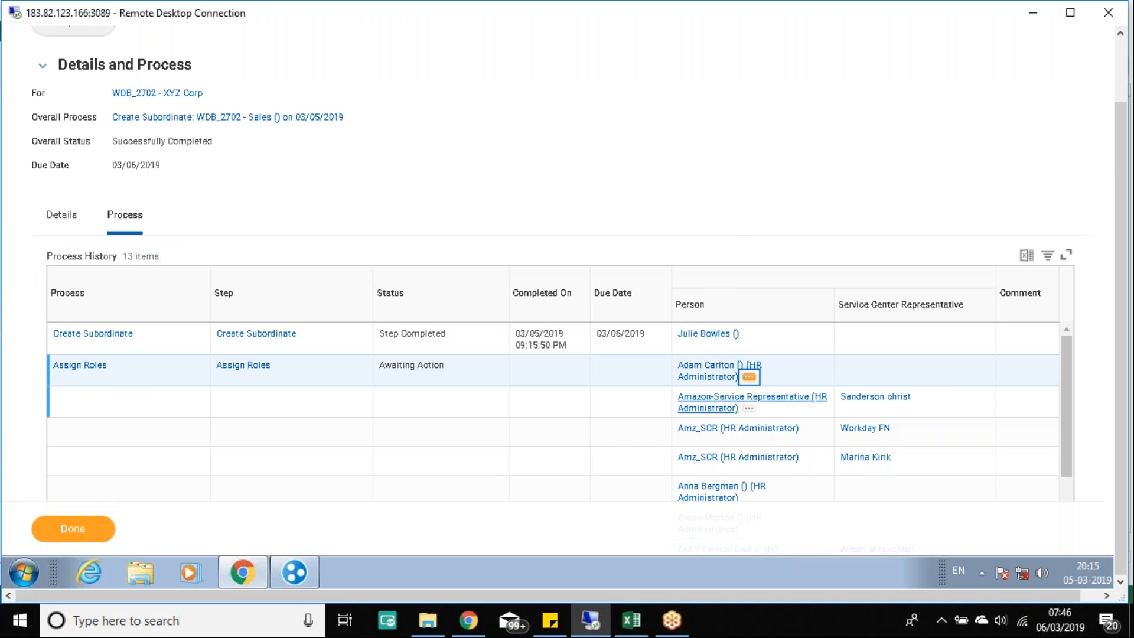
{"action": "mouse_move", "coordinate": [158, 294]}
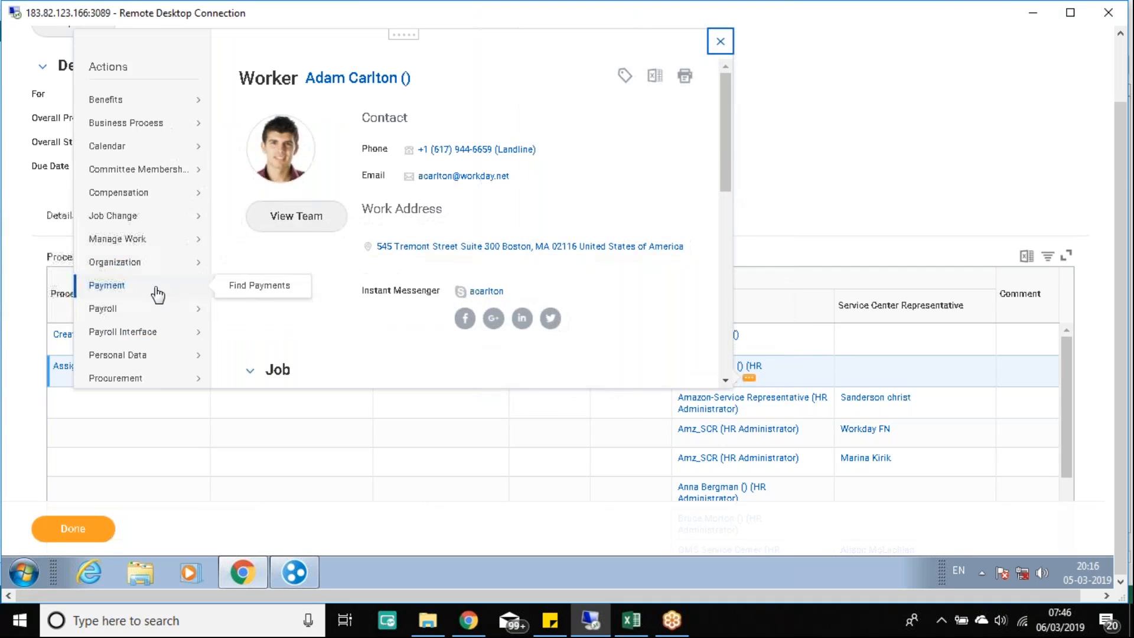
{"action": "scroll", "coordinate": [158, 293], "scroll_direction": "down", "scroll_amount": 10}
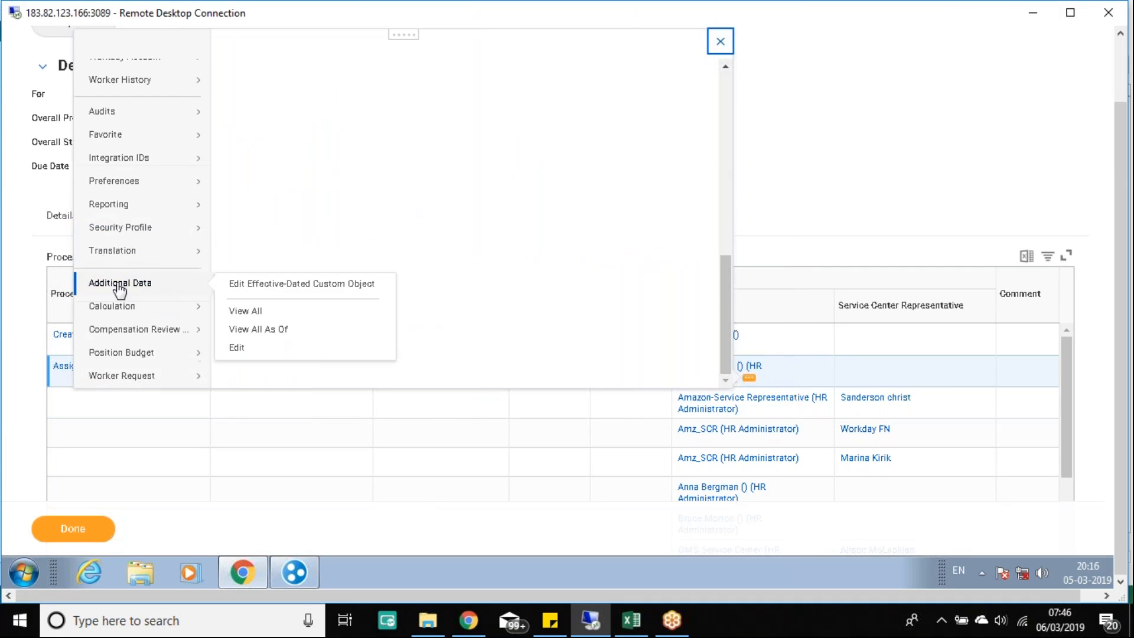
{"action": "mouse_move", "coordinate": [124, 230]}
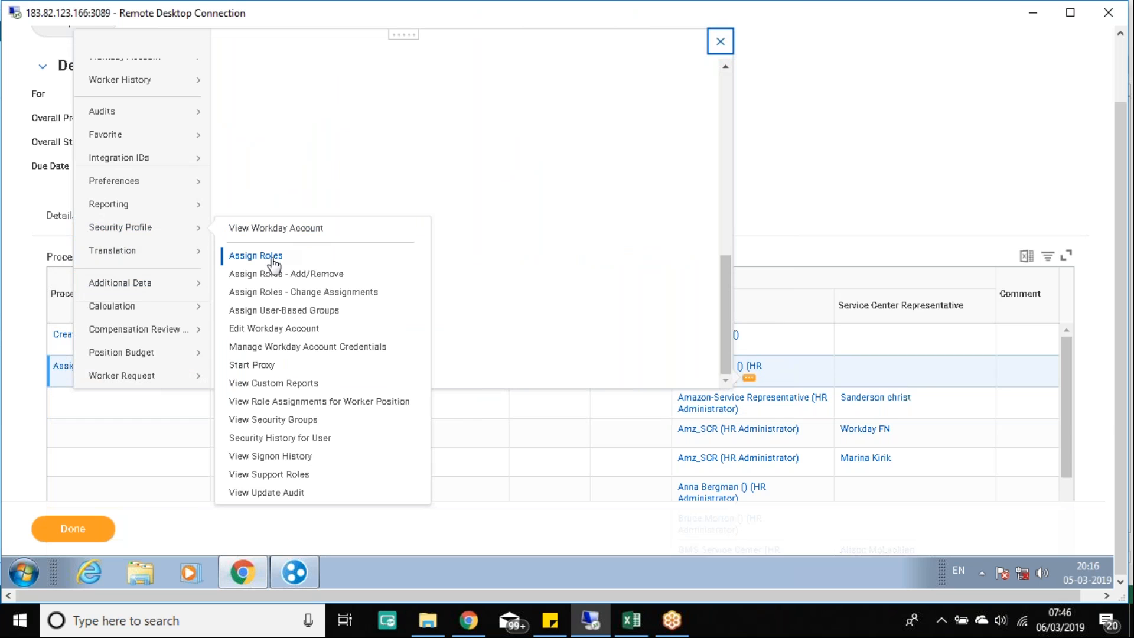
{"action": "left_click", "coordinate": [254, 366]}
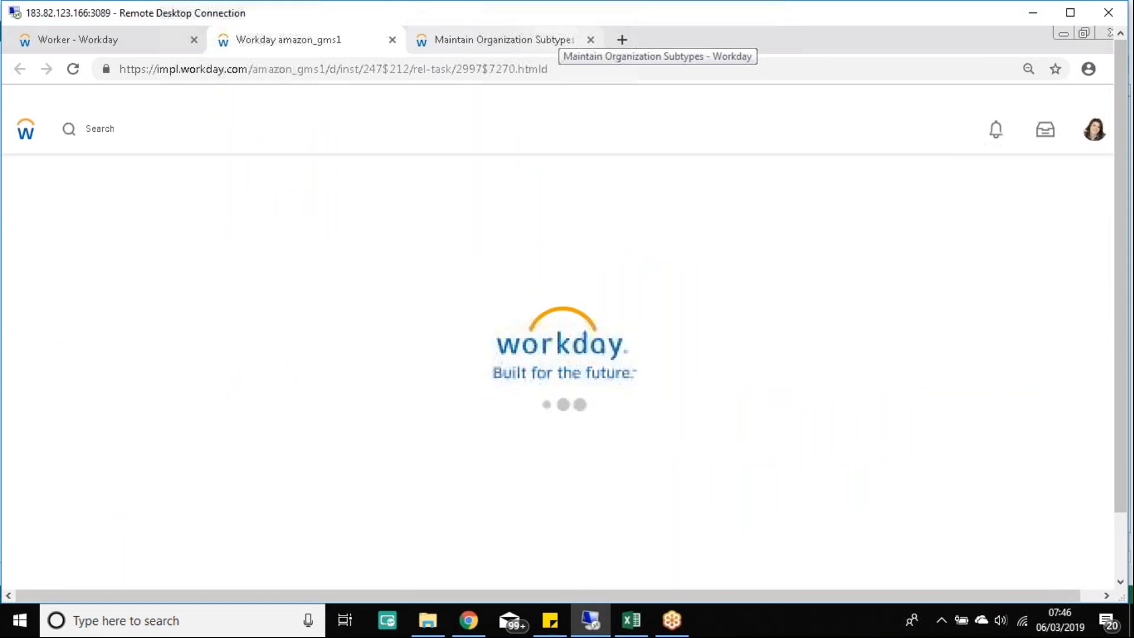
{"action": "left_click", "coordinate": [1118, 542]}
{"action": "left_click", "coordinate": [87, 527]}
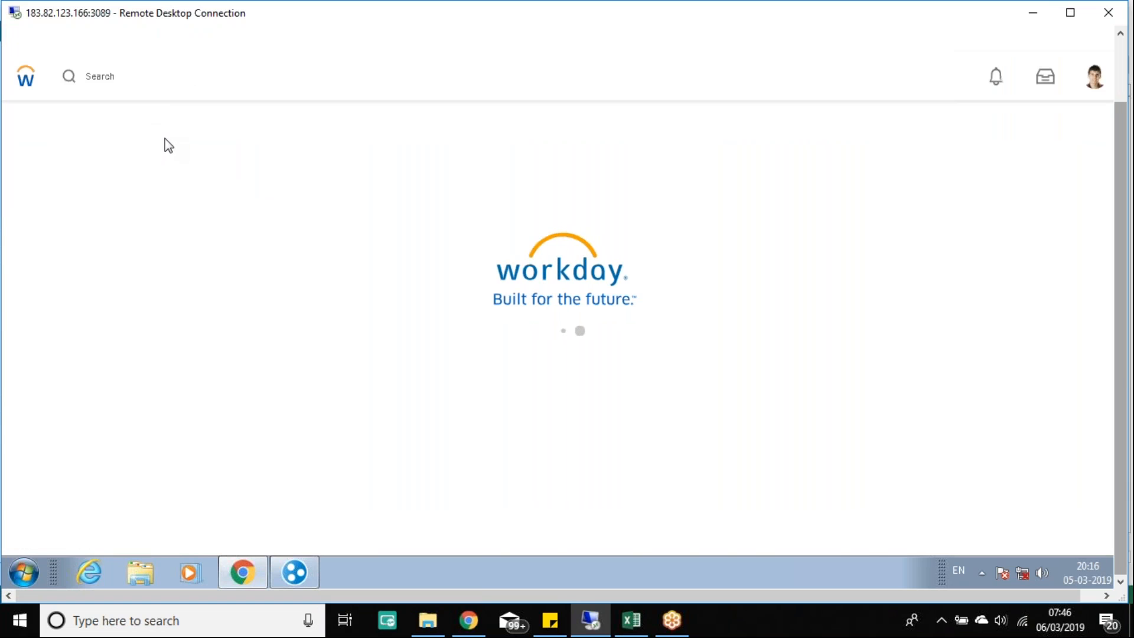
Open the Assign Roles inbox task for WDB_2702 - Sales, remove its blank role row and submit it
{"action": "scroll", "coordinate": [384, 296], "scroll_direction": "down", "scroll_amount": 3}
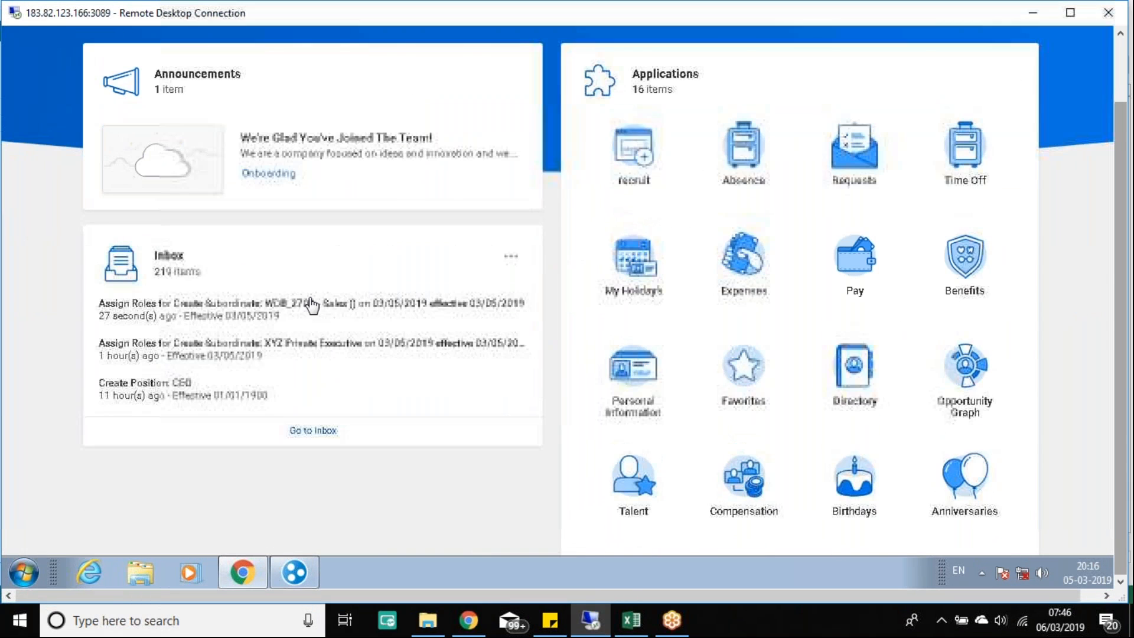
{"action": "left_click", "coordinate": [243, 317]}
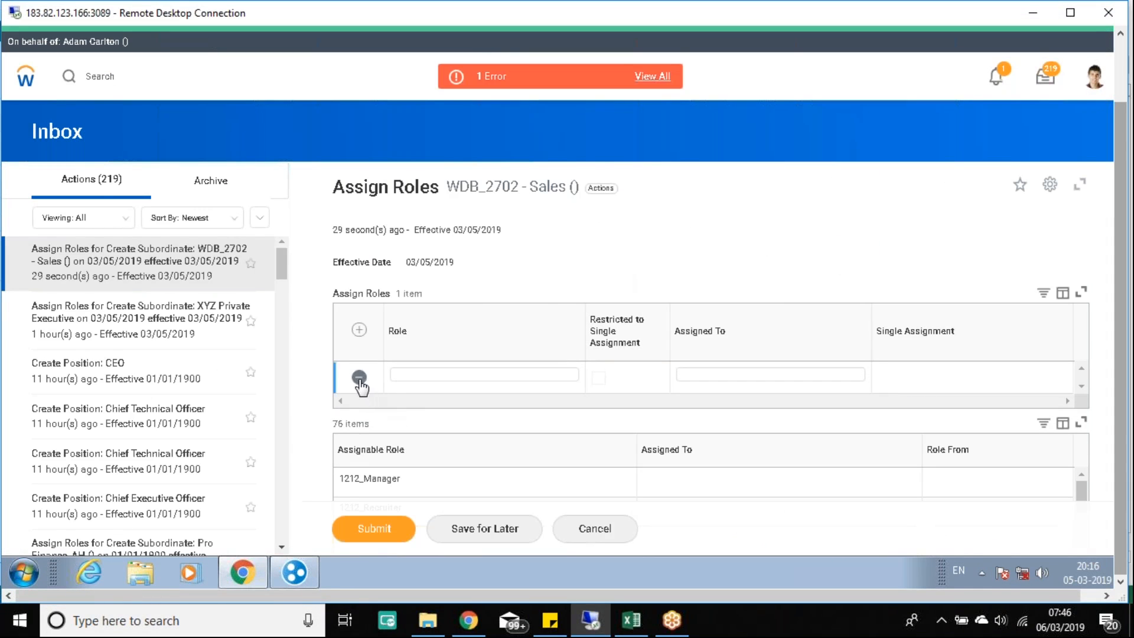
{"action": "left_click", "coordinate": [666, 75]}
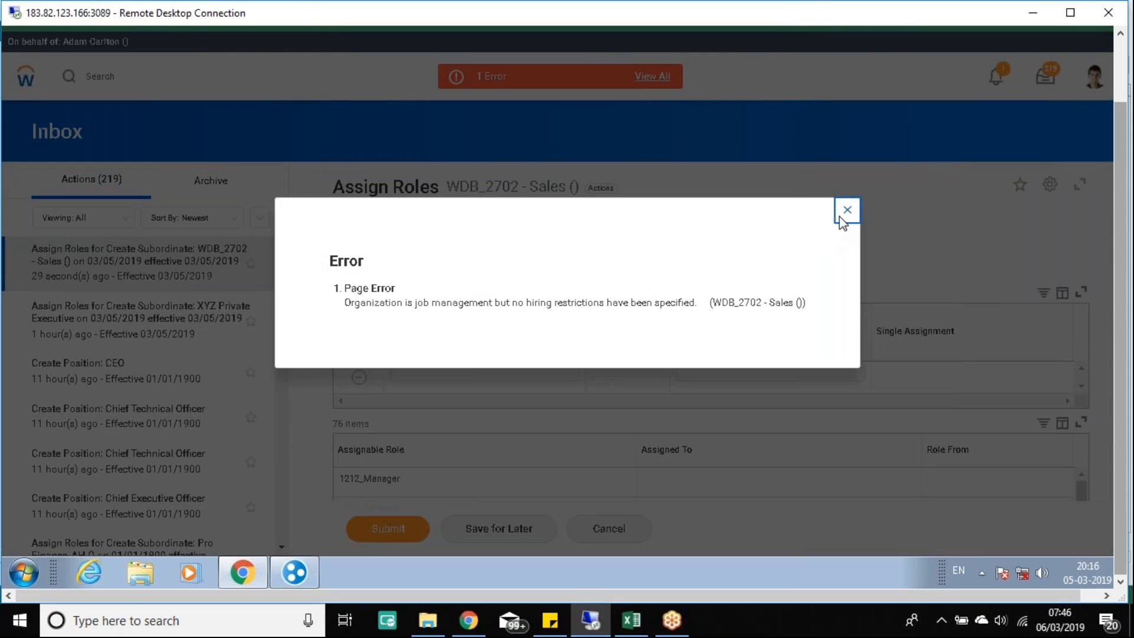
{"action": "left_click", "coordinate": [840, 216]}
{"action": "left_click", "coordinate": [359, 376]}
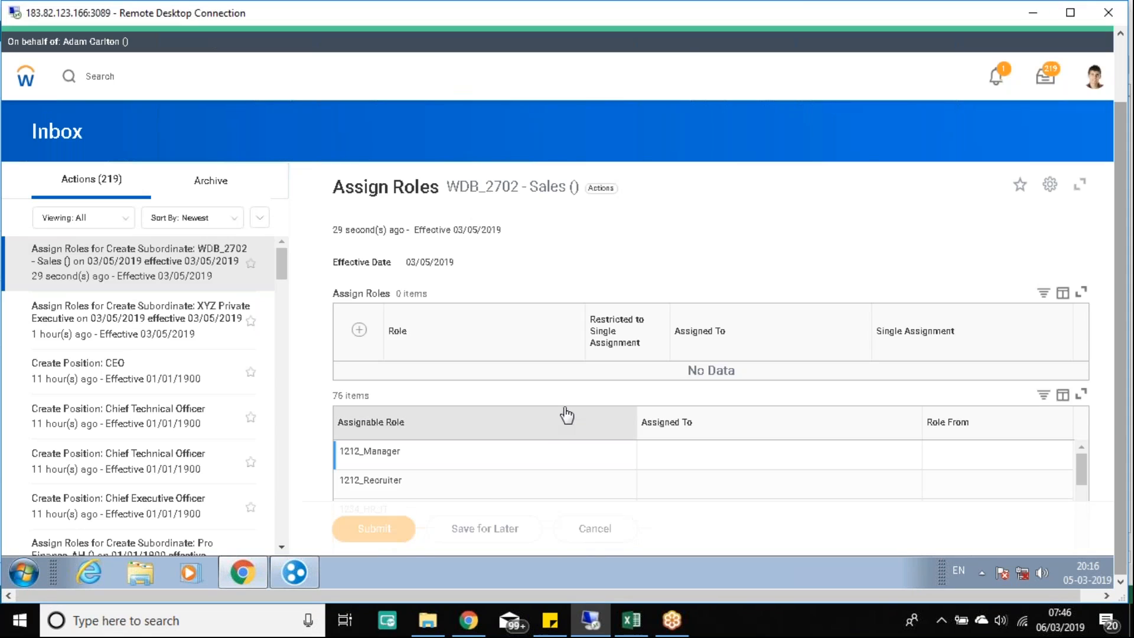
{"action": "left_click", "coordinate": [379, 536]}
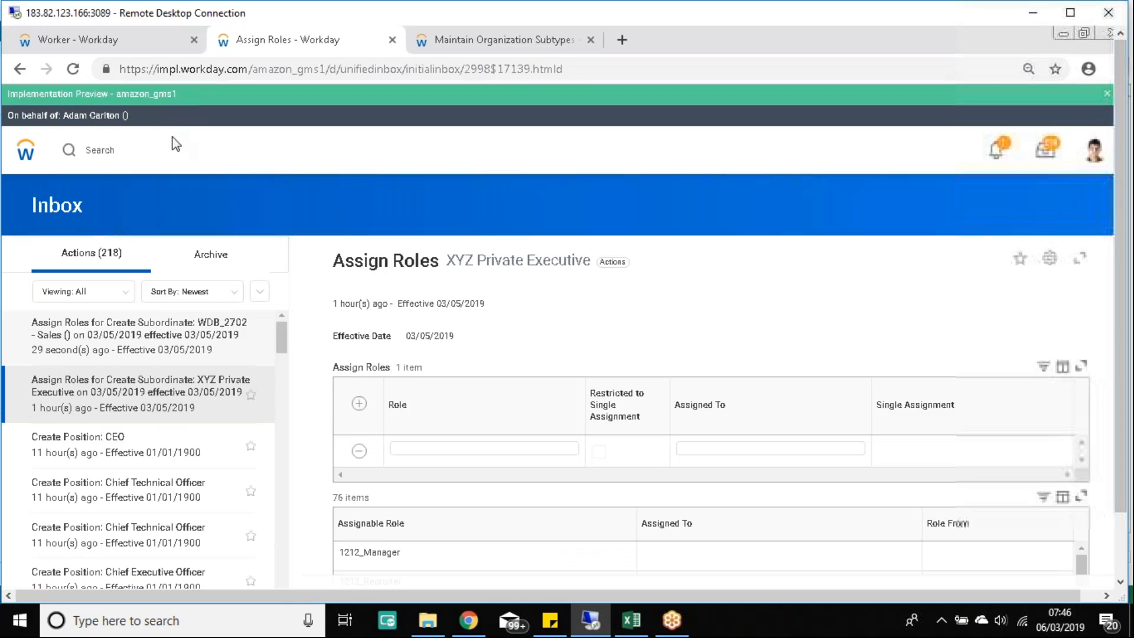
Find the Stop Proxy task and end the current proxy session
{"action": "left_click", "coordinate": [152, 153]}
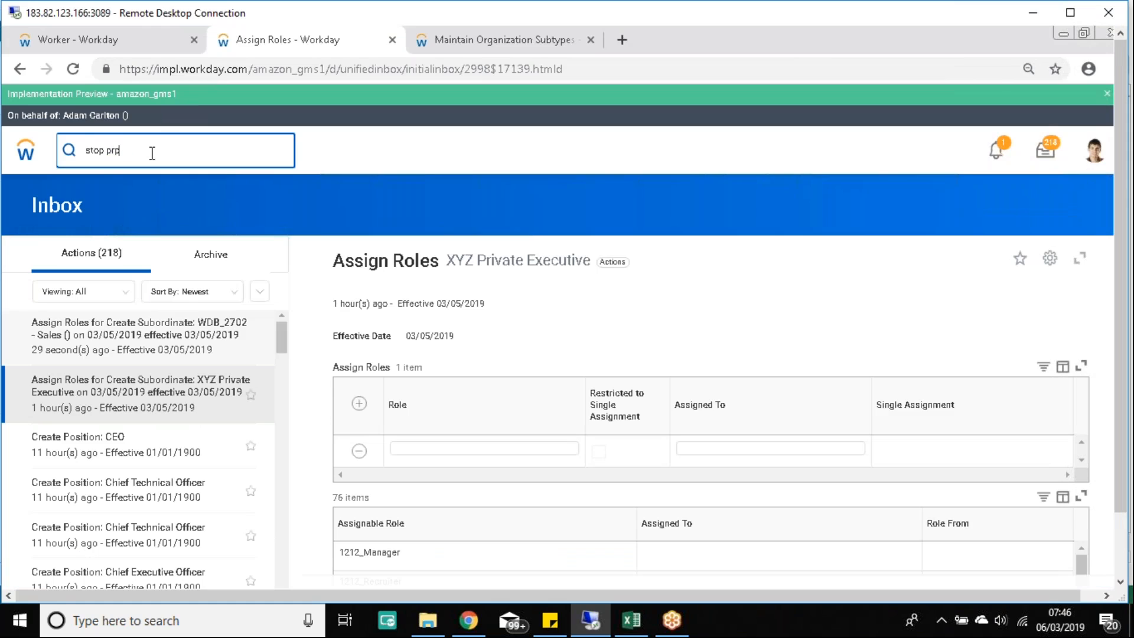
{"action": "key", "text": "Return"}
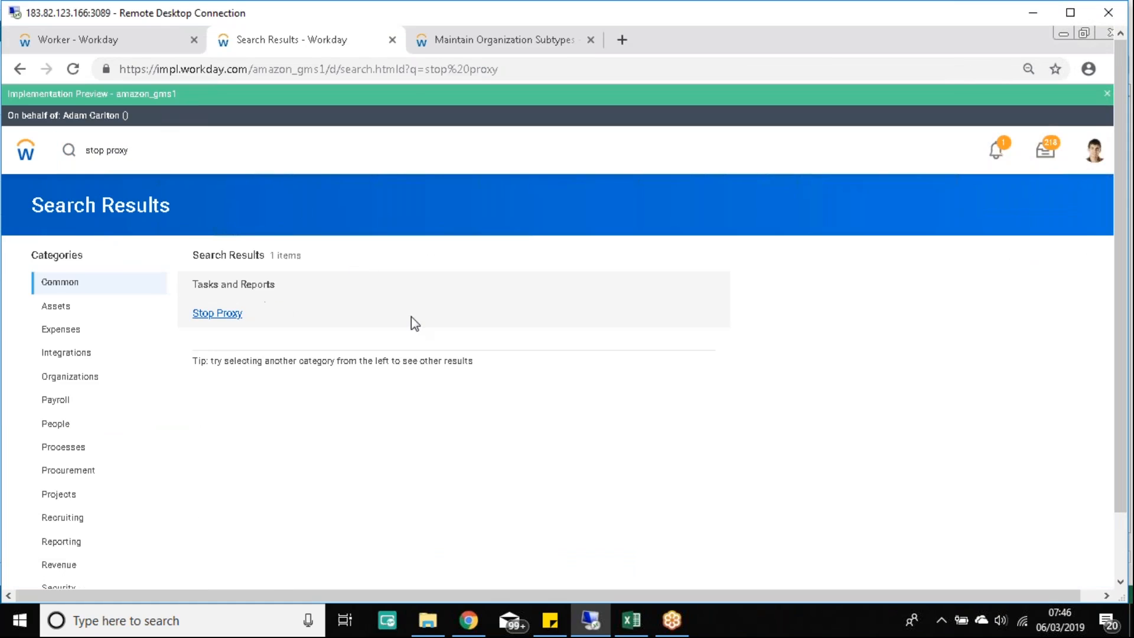
{"action": "left_click", "coordinate": [415, 321]}
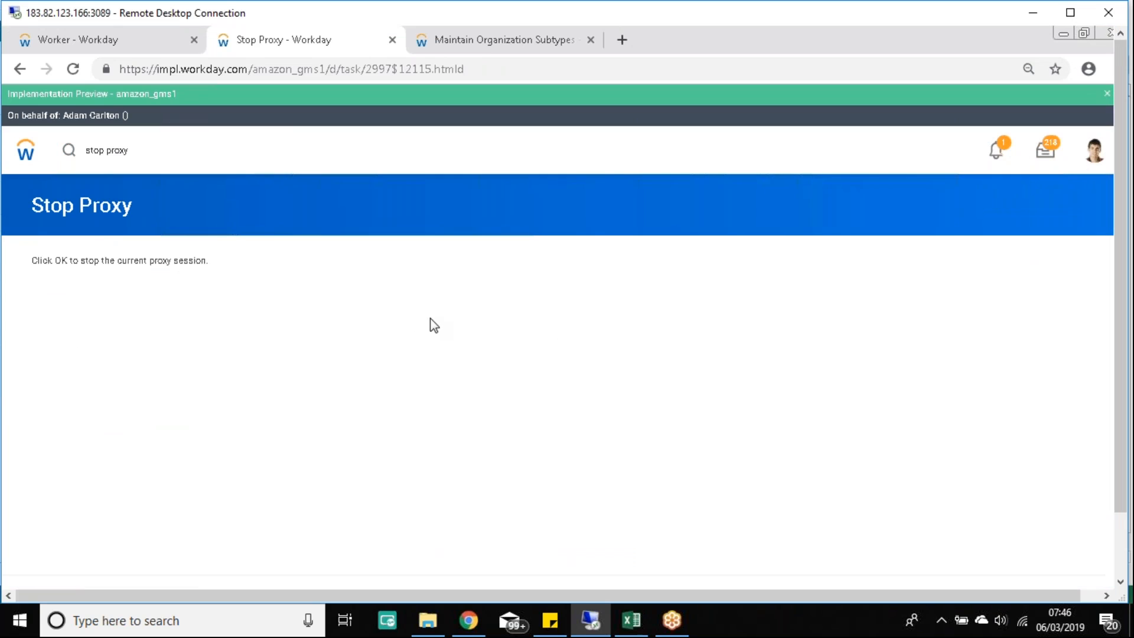
{"action": "left_click", "coordinate": [1121, 549]}
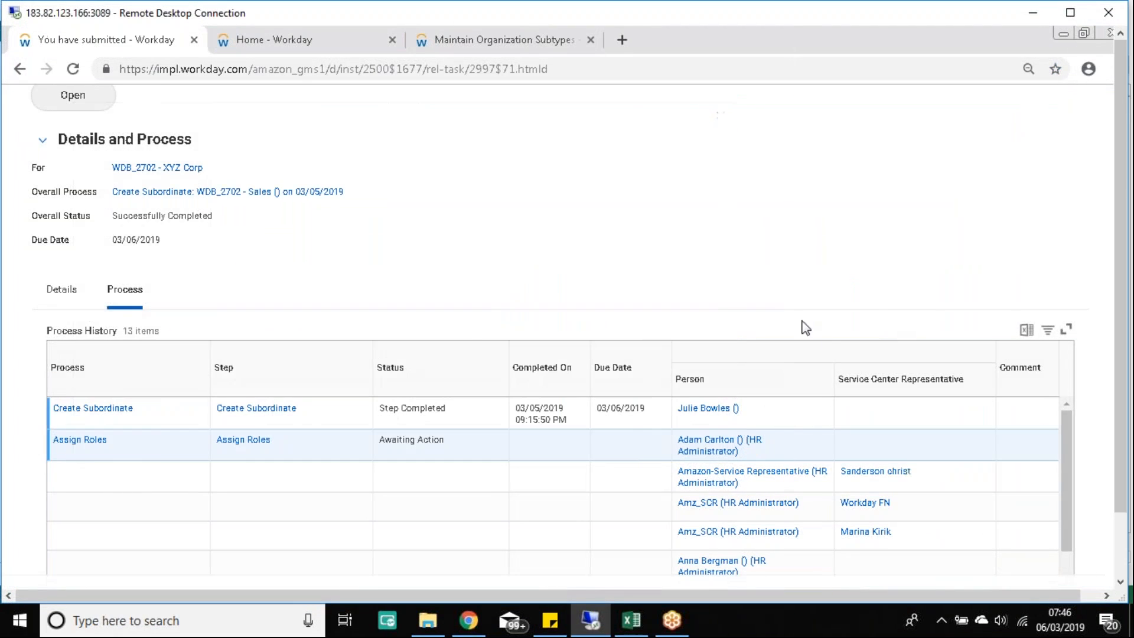
Examine the statuses and HR Administrators listed in the submitted Create Subordinate process history
{"action": "scroll", "coordinate": [815, 336], "scroll_direction": "down", "scroll_amount": 4}
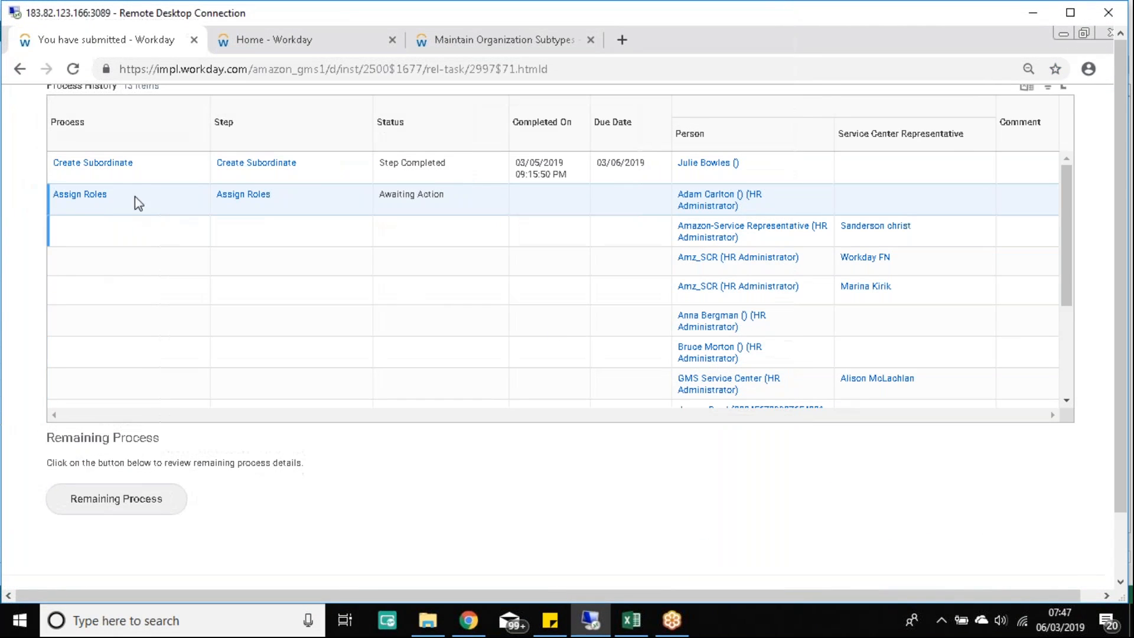
{"action": "scroll", "coordinate": [222, 225], "scroll_direction": "up", "scroll_amount": 3}
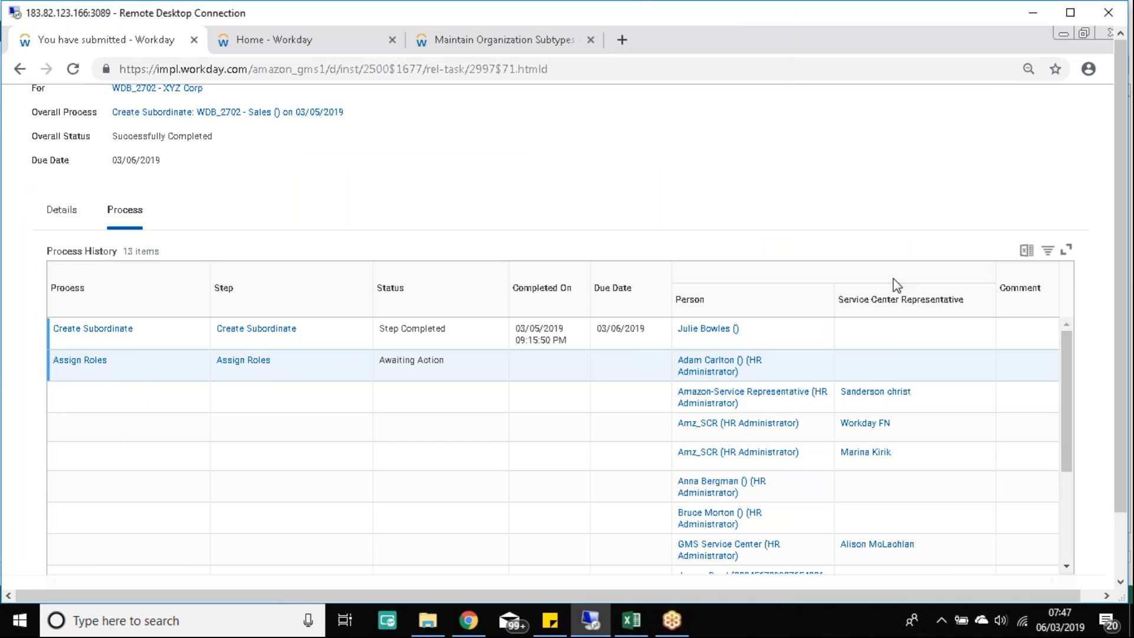
{"action": "scroll", "coordinate": [893, 278], "scroll_direction": "down", "scroll_amount": 3}
{"action": "scroll", "coordinate": [719, 257], "scroll_direction": "down", "scroll_amount": 3}
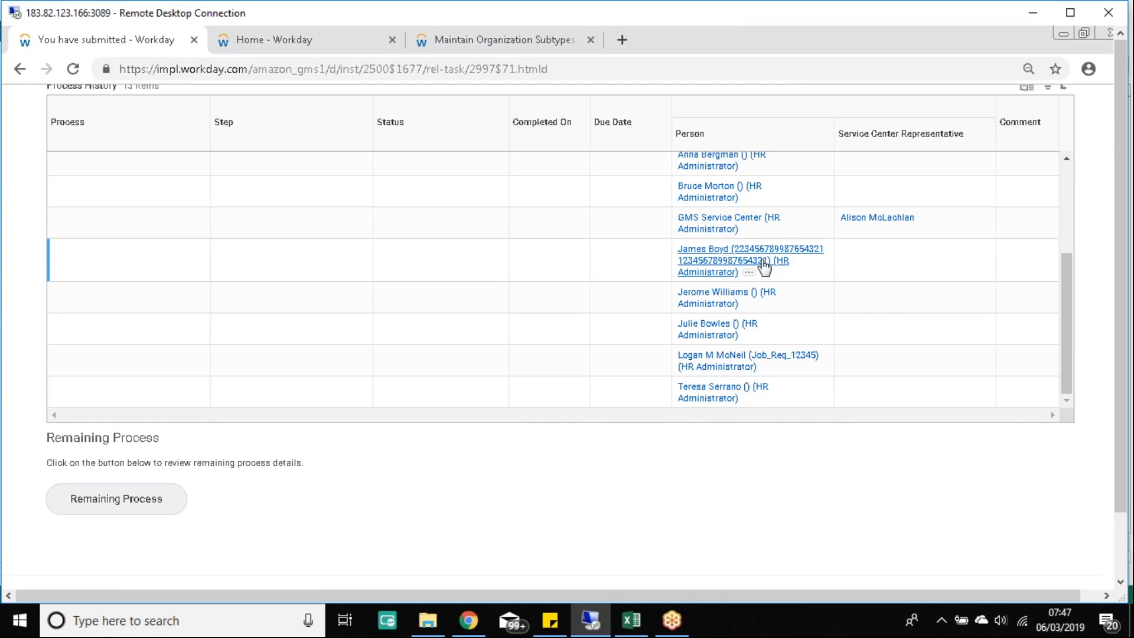
{"action": "scroll", "coordinate": [749, 301], "scroll_direction": "up", "scroll_amount": 3}
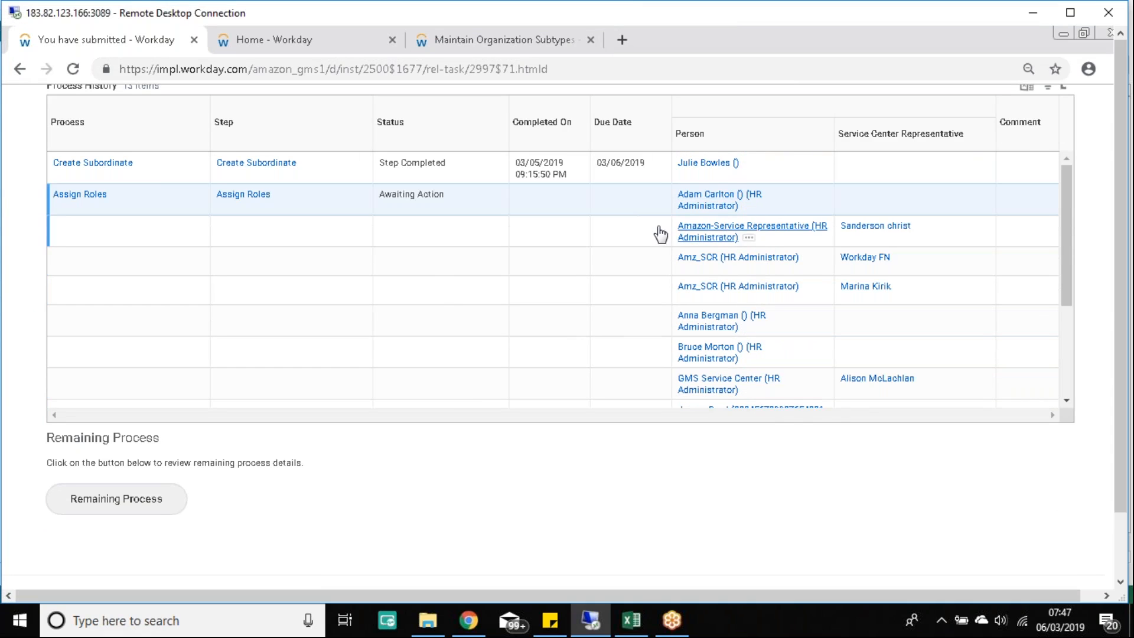
{"action": "scroll", "coordinate": [440, 345], "scroll_direction": "up", "scroll_amount": 5}
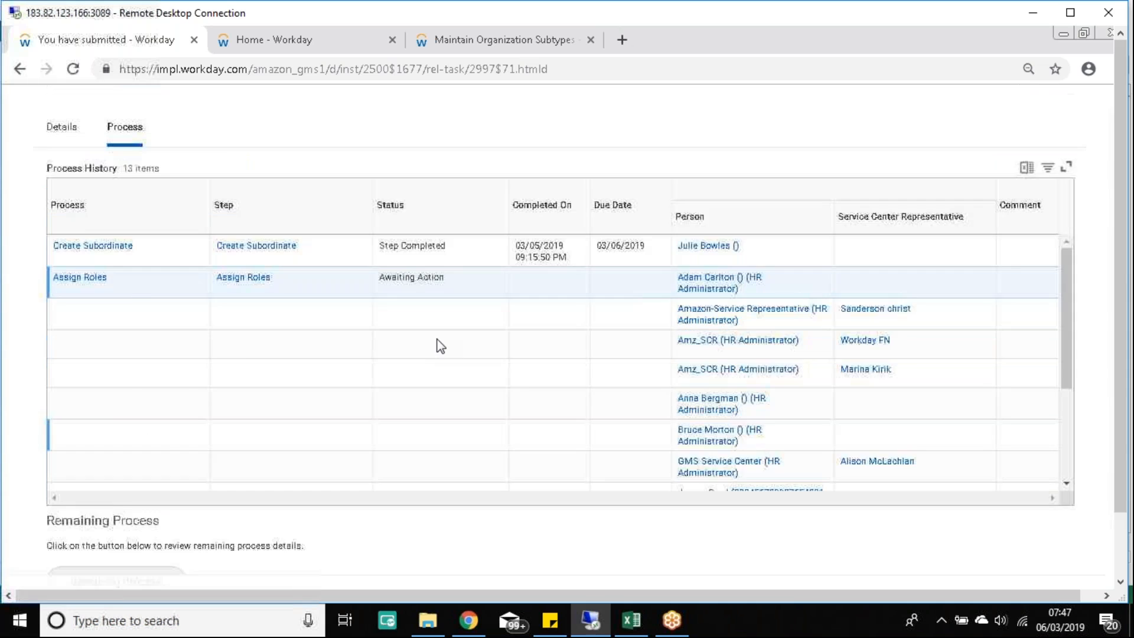
Open the overall Create Subordinate event for WDB_2702 - Sales and view its updated process history
{"action": "left_click", "coordinate": [204, 373]}
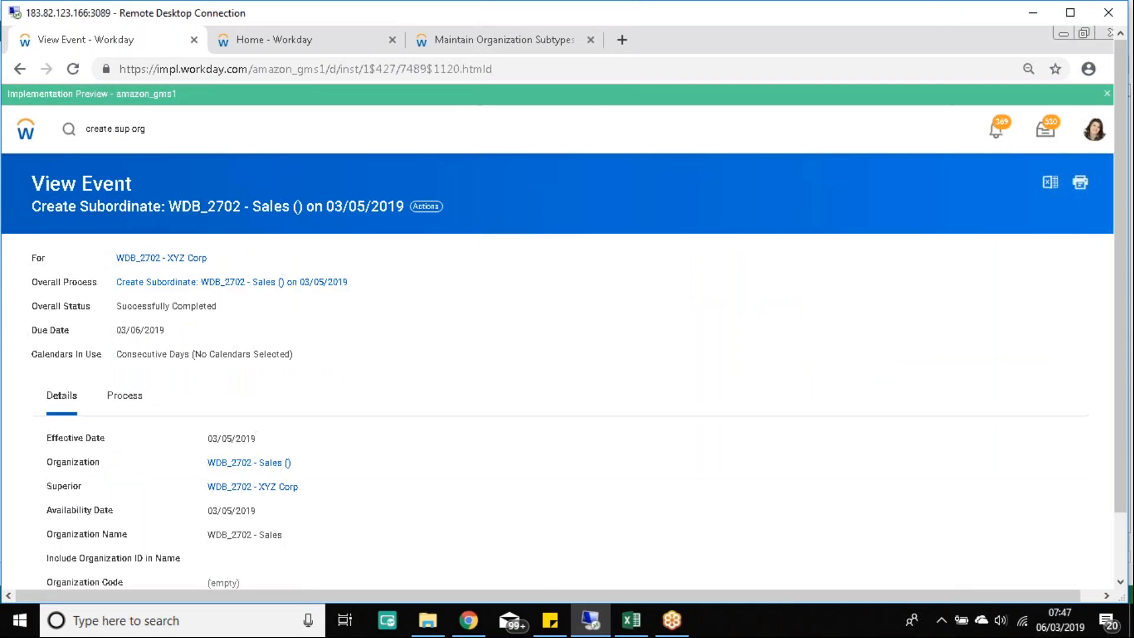
{"action": "scroll", "coordinate": [203, 374], "scroll_direction": "down", "scroll_amount": 3}
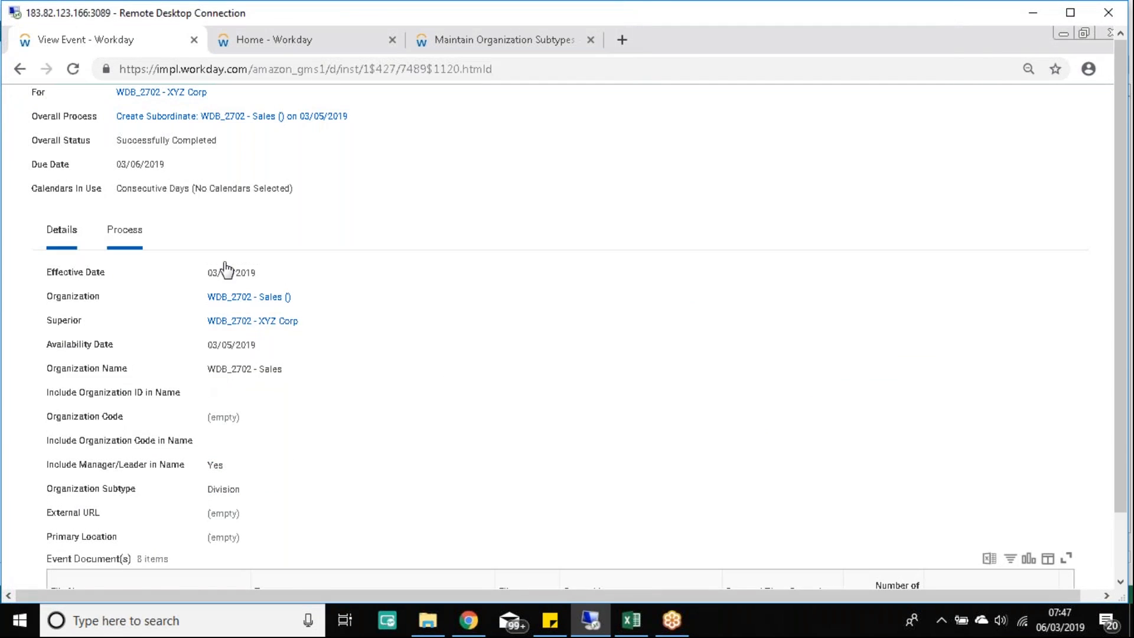
{"action": "left_click", "coordinate": [298, 255]}
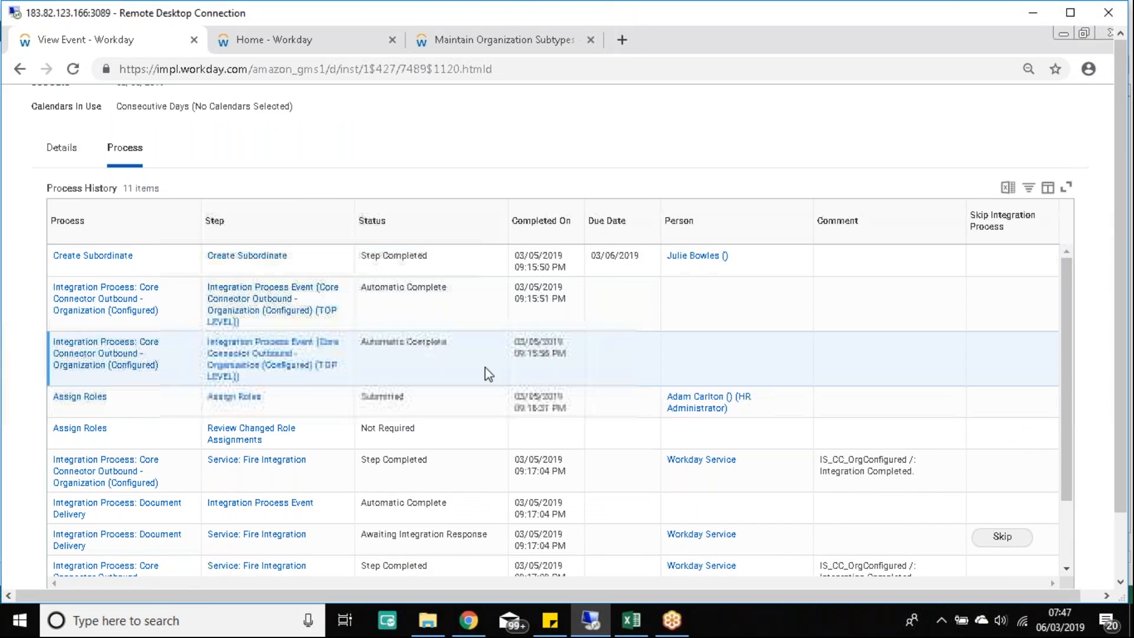
Review the rest of the Create Subordinate process history and open the org chart of WDB_2702 - XYZ Corp
{"action": "scroll", "coordinate": [511, 389], "scroll_direction": "down", "scroll_amount": 2}
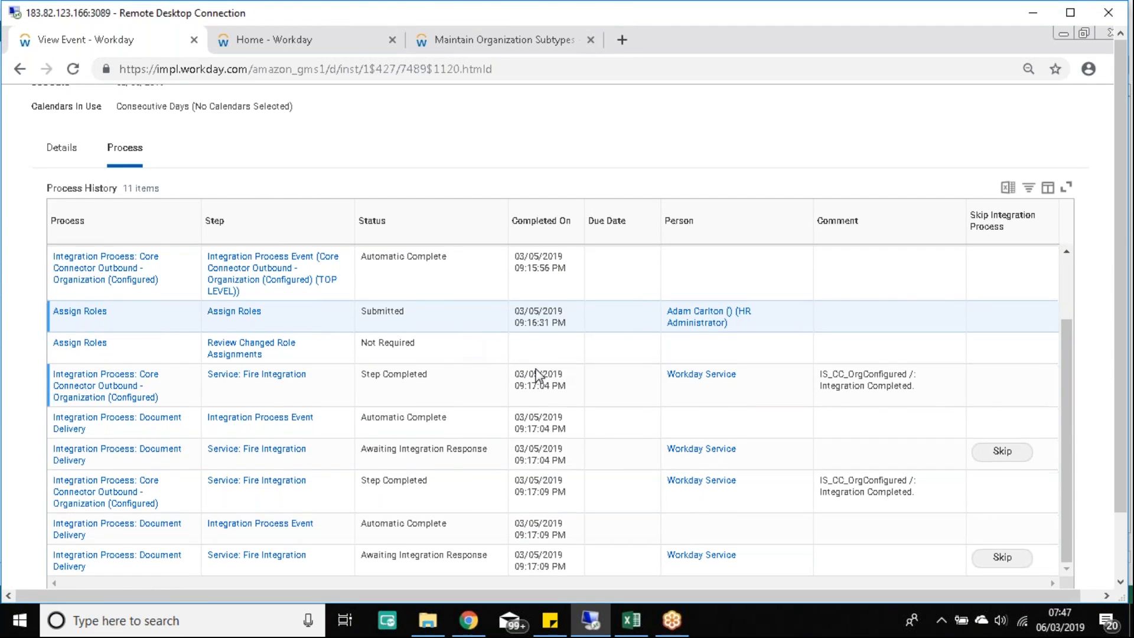
{"action": "scroll", "coordinate": [442, 358], "scroll_direction": "down", "scroll_amount": 2}
{"action": "scroll", "coordinate": [441, 358], "scroll_direction": "down", "scroll_amount": 1}
{"action": "scroll", "coordinate": [469, 367], "scroll_direction": "up", "scroll_amount": 10}
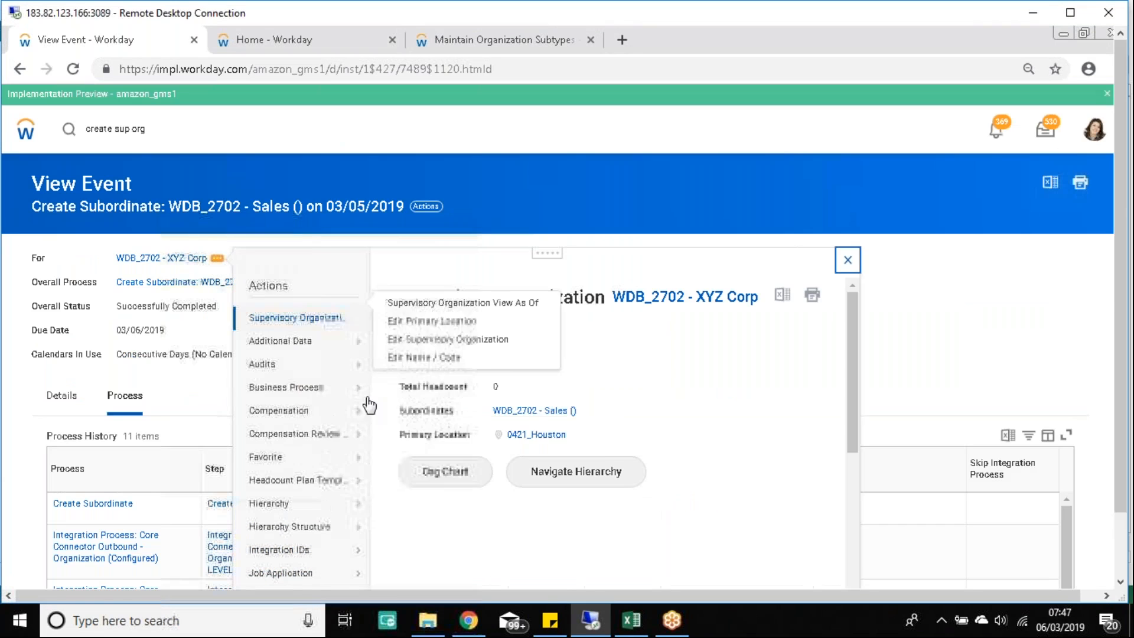
{"action": "left_click", "coordinate": [458, 471]}
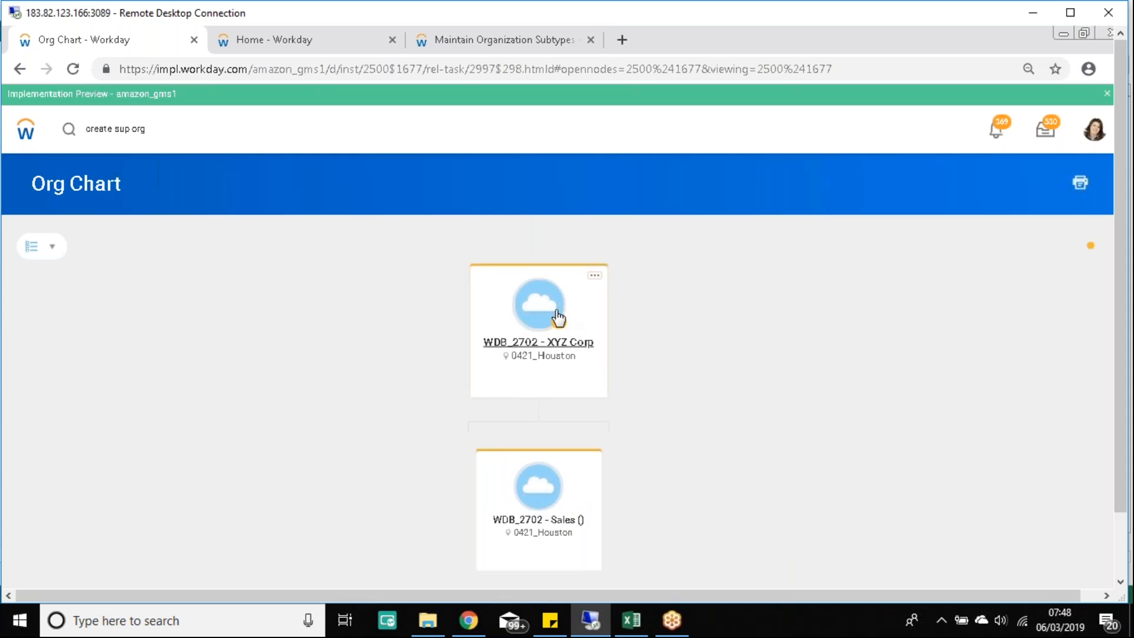
Switch to the Excel workbook and examine the planned XYZ Corp enterprise and its divisions on sheet 05.03
{"action": "left_click", "coordinate": [631, 620]}
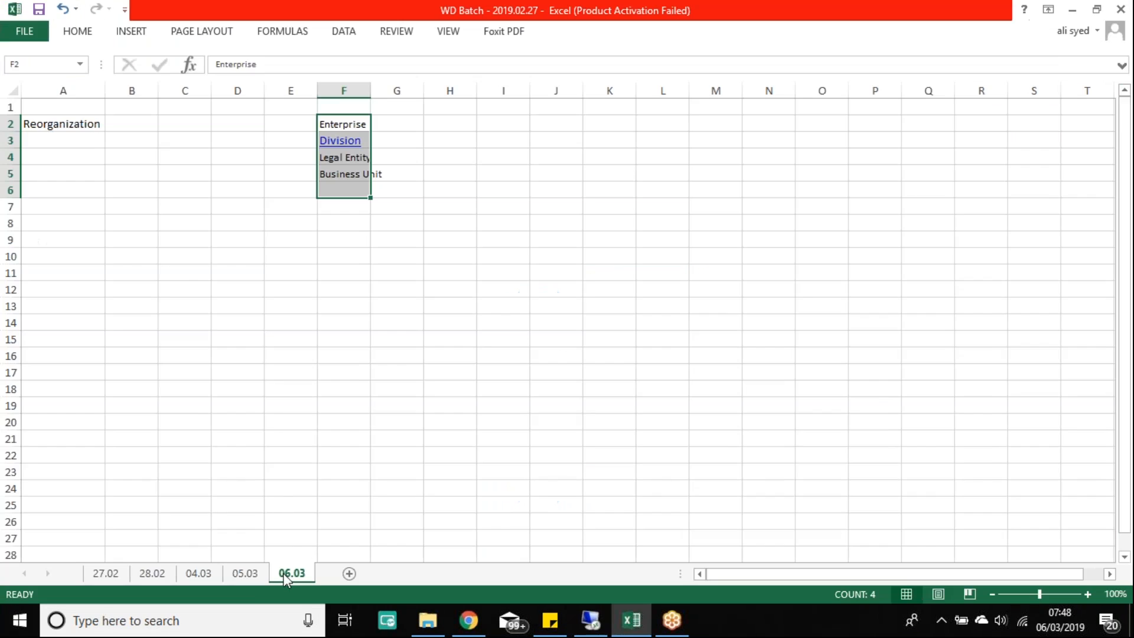
{"action": "left_click", "coordinate": [246, 573]}
{"action": "left_click", "coordinate": [754, 369]}
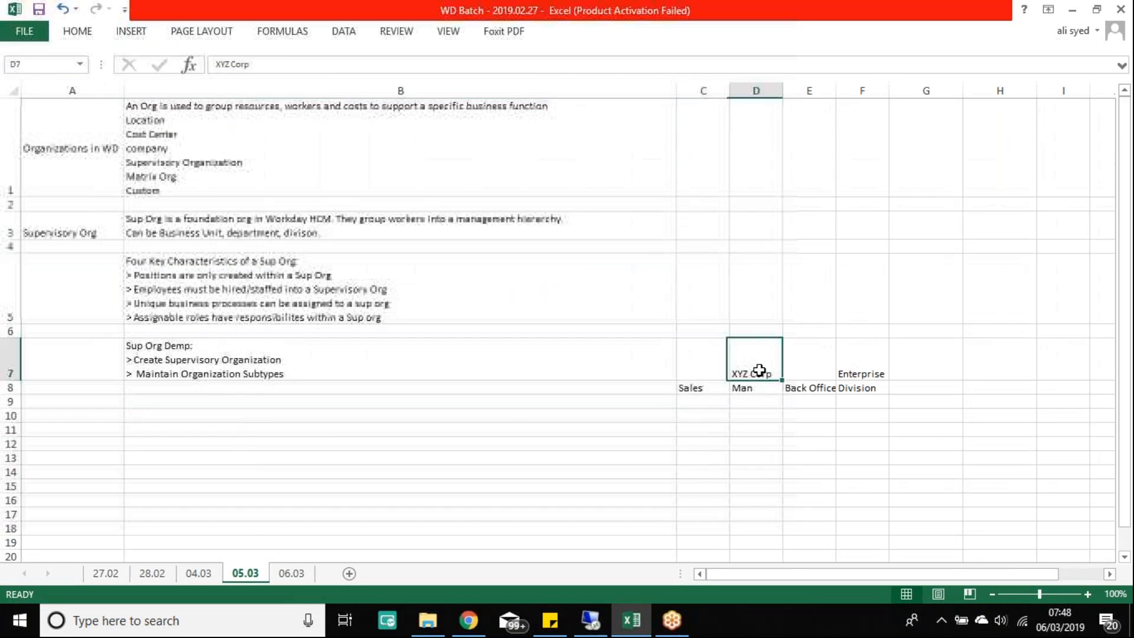
{"action": "left_click_drag", "start_coordinate": [689, 388], "coordinate": [829, 385]}
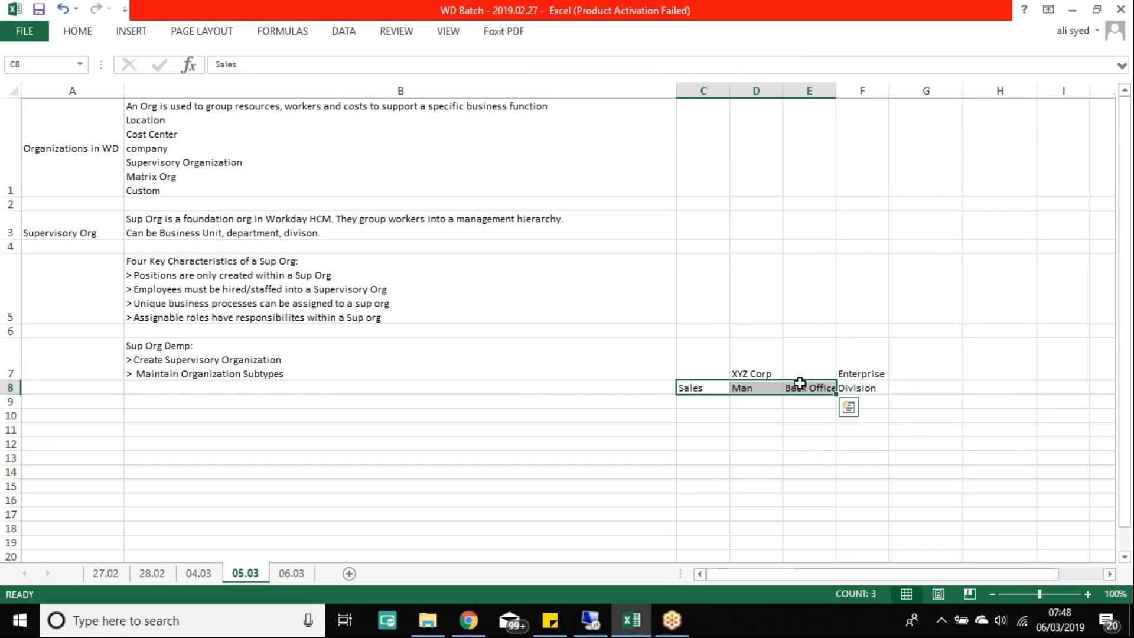
{"action": "left_click", "coordinate": [747, 364]}
{"action": "left_click_drag", "start_coordinate": [695, 387], "coordinate": [822, 385]}
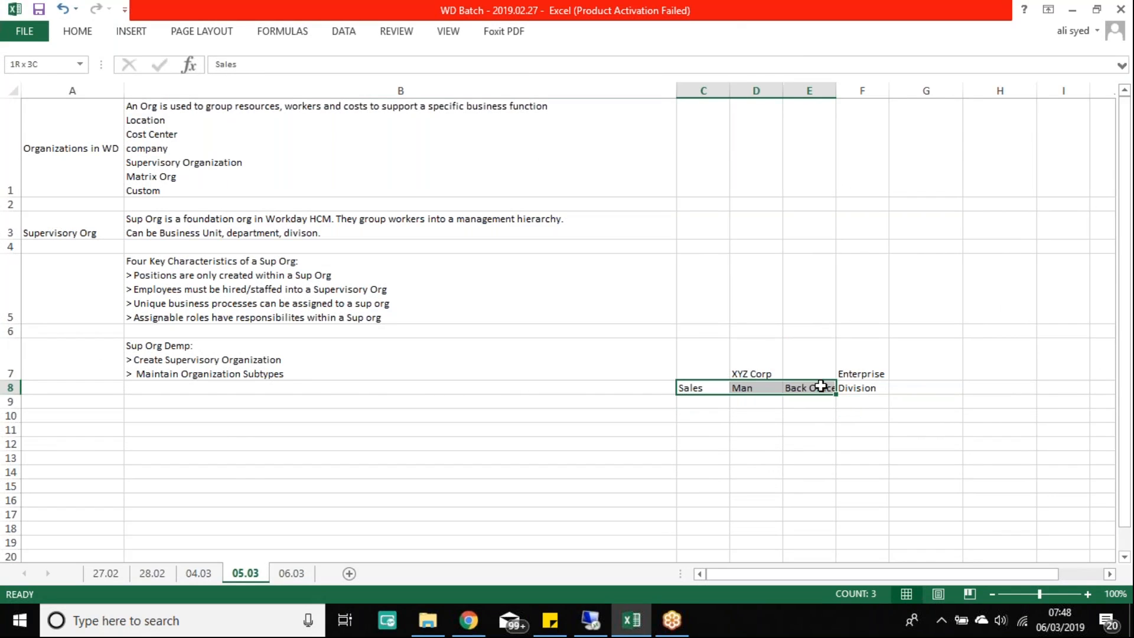
Return to the Workday org chart and look through the related actions of WDB_2702 - XYZ Corp
{"action": "left_click", "coordinate": [590, 620]}
{"action": "mouse_move", "coordinate": [590, 473]}
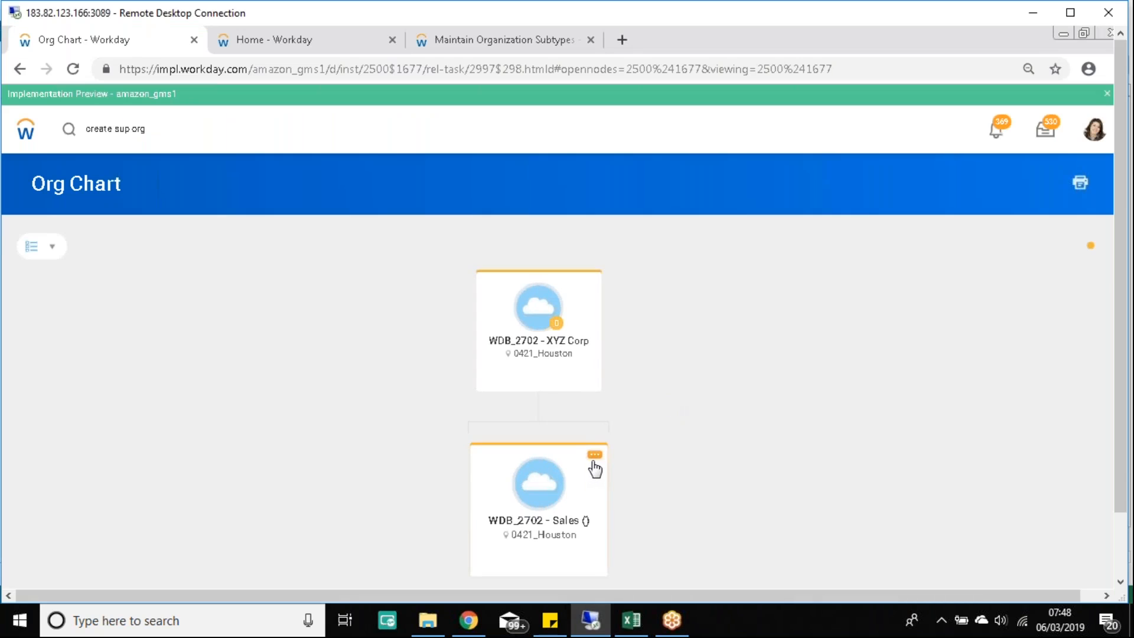
{"action": "mouse_move", "coordinate": [592, 293]}
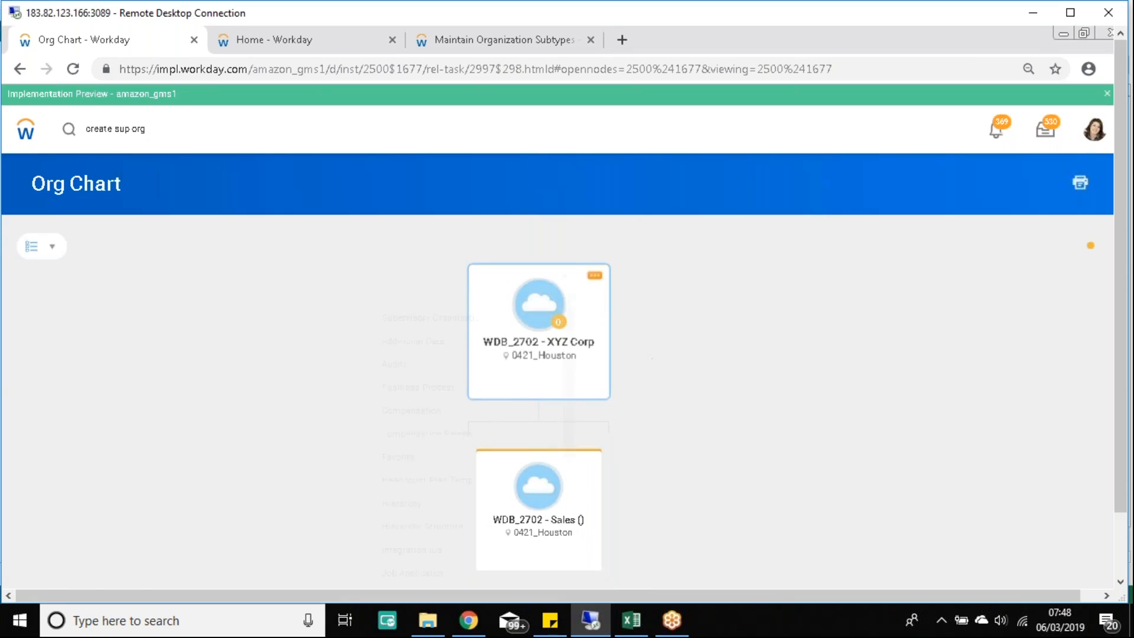
{"action": "left_click", "coordinate": [594, 275]}
{"action": "scroll", "coordinate": [104, 520], "scroll_direction": "down", "scroll_amount": 5}
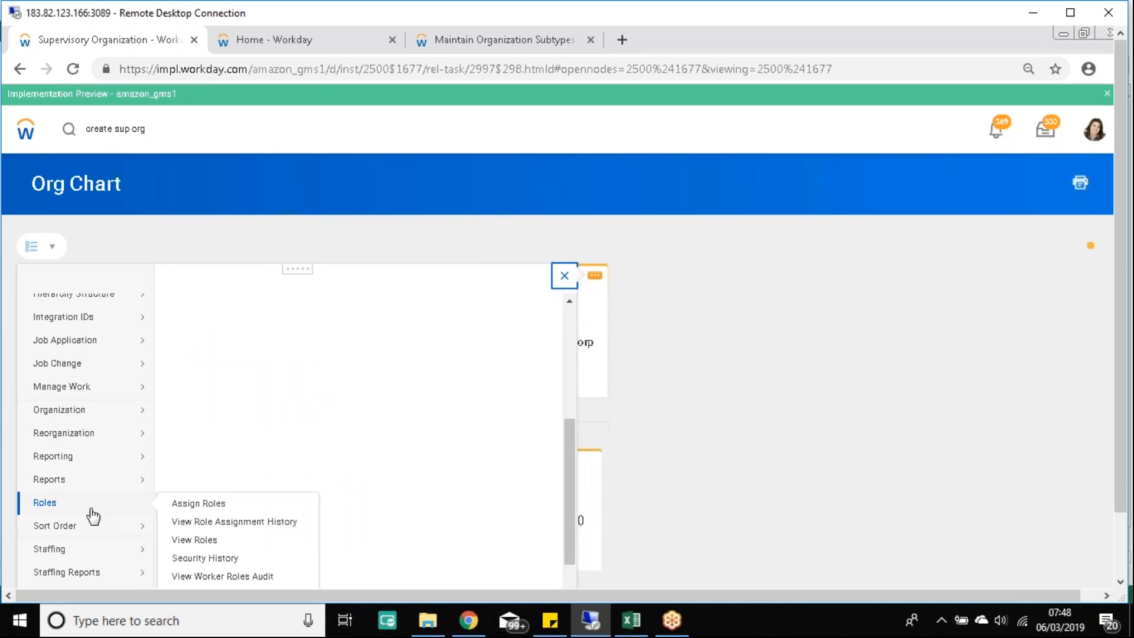
{"action": "mouse_move", "coordinate": [83, 433]}
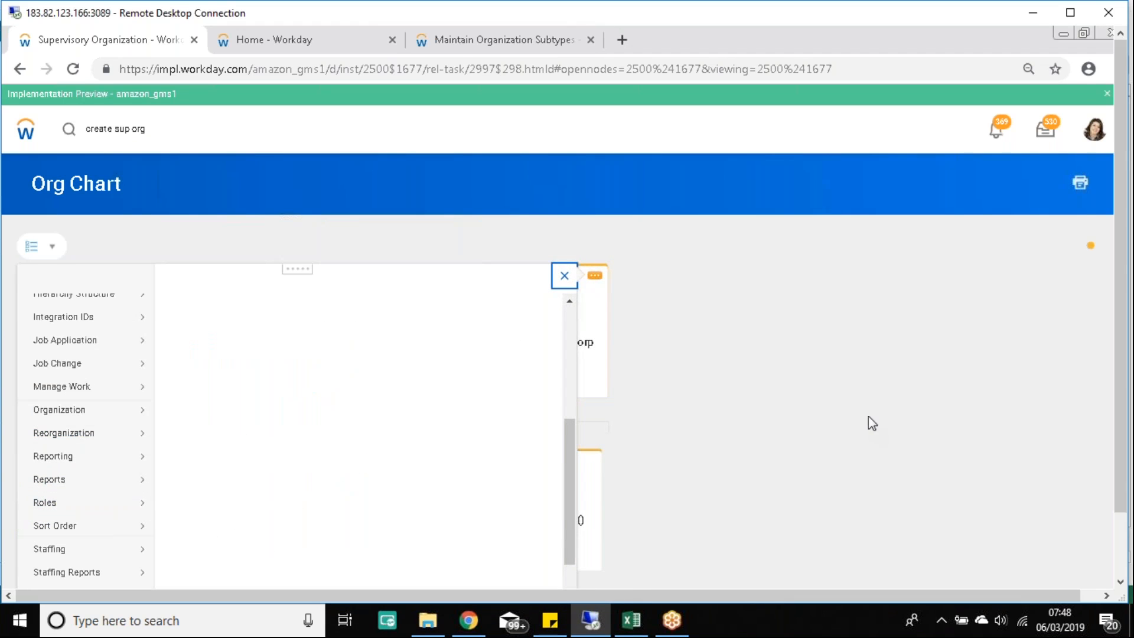
{"action": "left_click", "coordinate": [868, 416]}
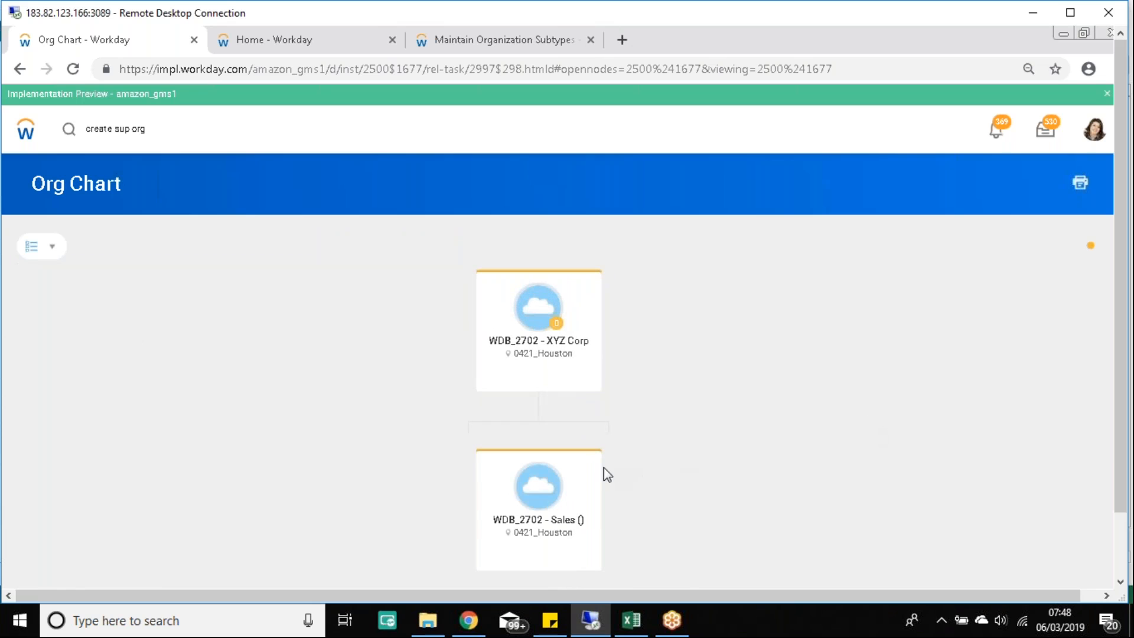
Compare the reorganization actions offered for WDB_2702 - Sales, including Divide Organization, with those of WDB_2702 - XYZ Corp
{"action": "left_click", "coordinate": [594, 454]}
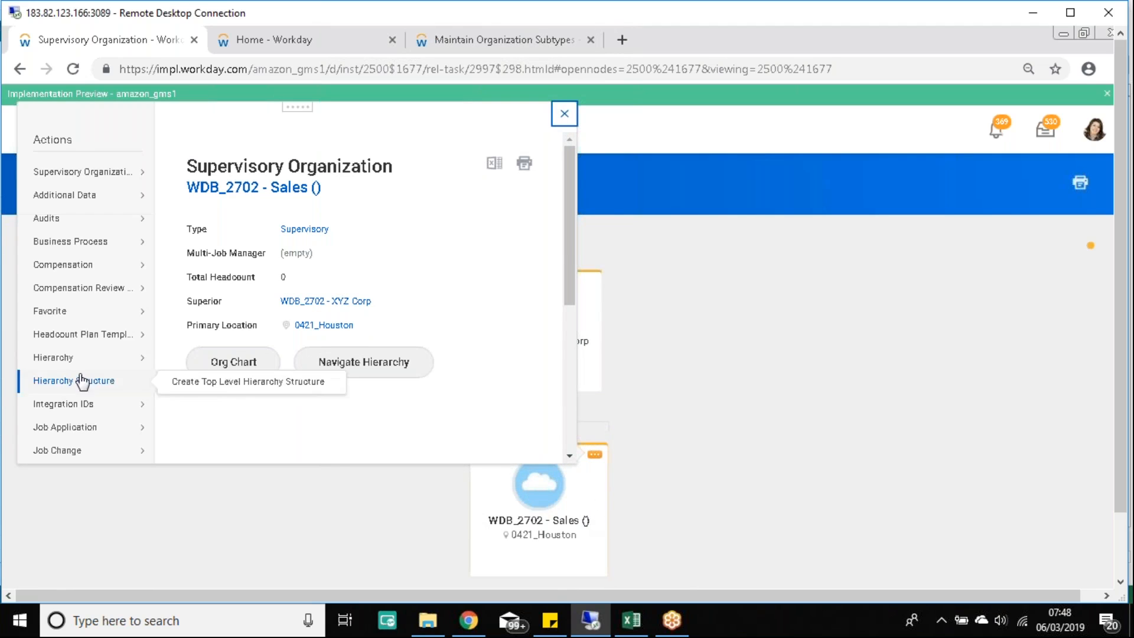
{"action": "scroll", "coordinate": [81, 378], "scroll_direction": "down", "scroll_amount": 4}
{"action": "mouse_move", "coordinate": [83, 279]}
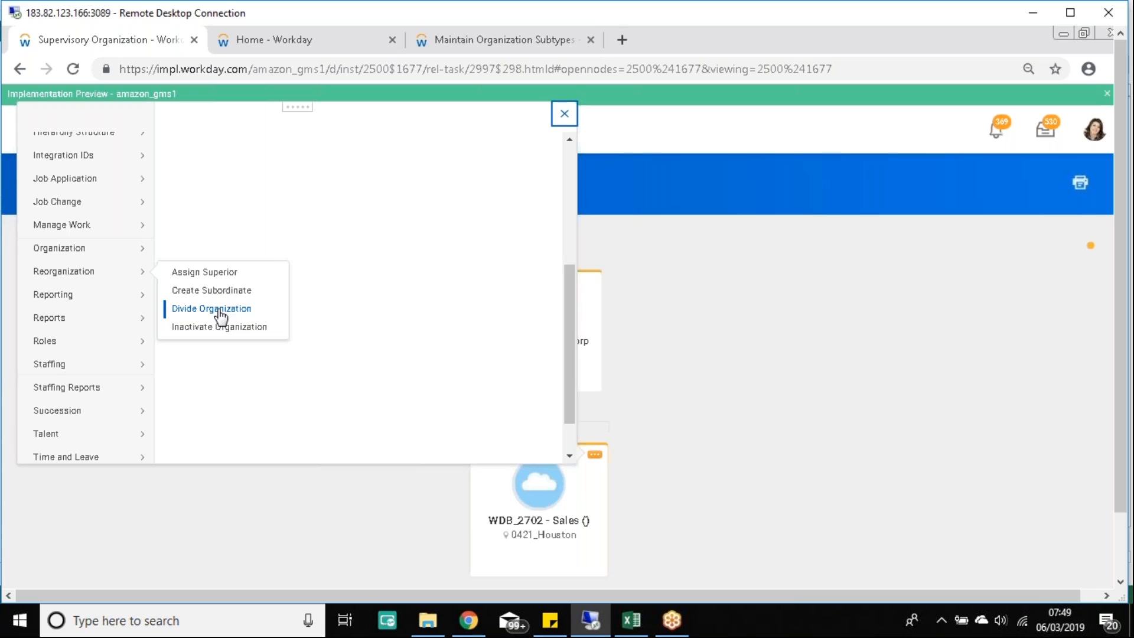
{"action": "left_click", "coordinate": [219, 312]}
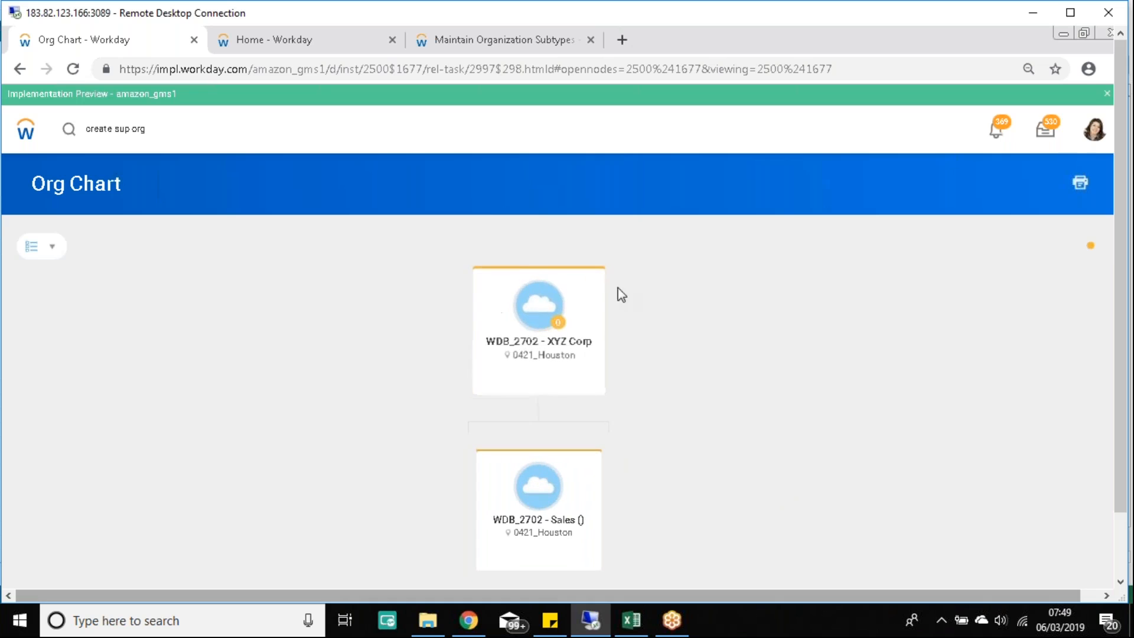
{"action": "left_click", "coordinate": [594, 277]}
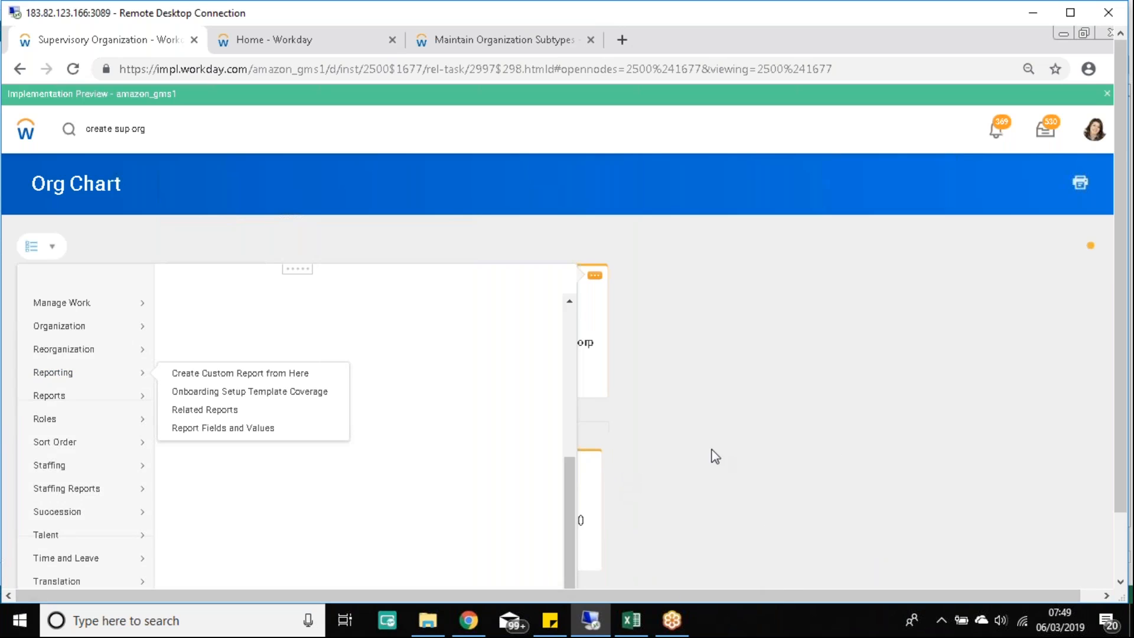
{"action": "left_click", "coordinate": [701, 436]}
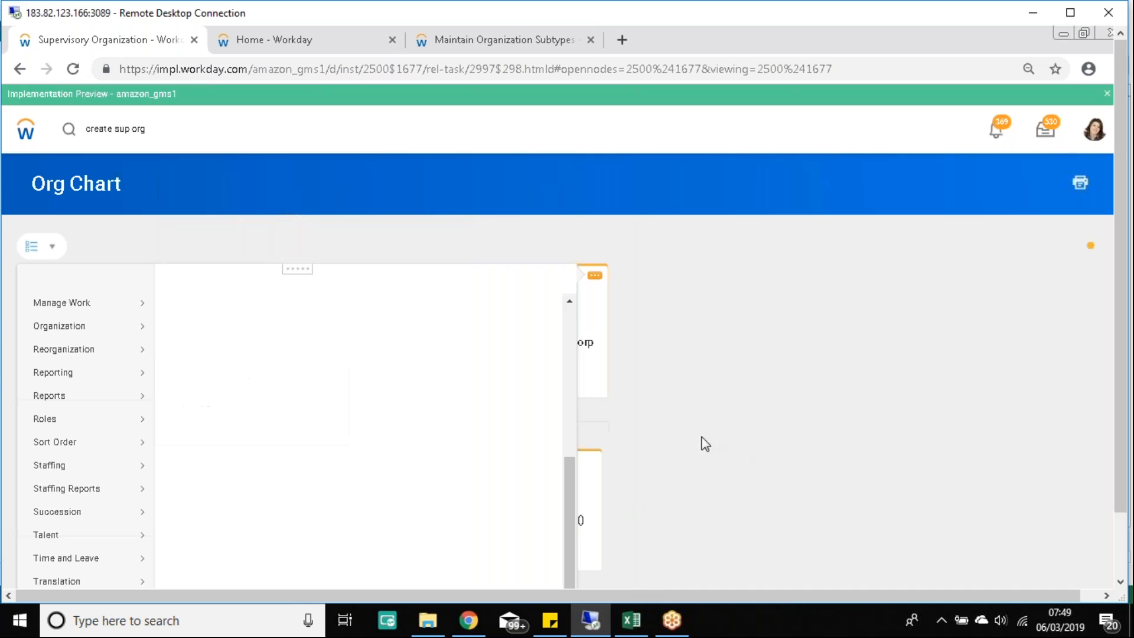
{"action": "left_click", "coordinate": [669, 398]}
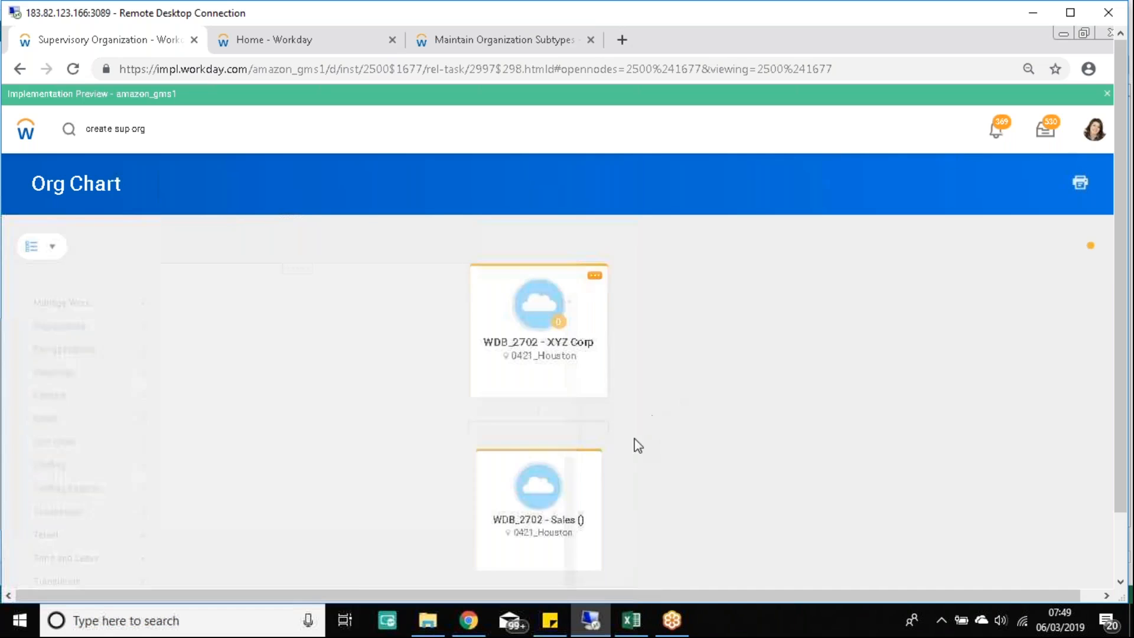
Start the Divide Organization task for WDB_2702 - Sales with effective date 03/05/2019
{"action": "mouse_move", "coordinate": [594, 463]}
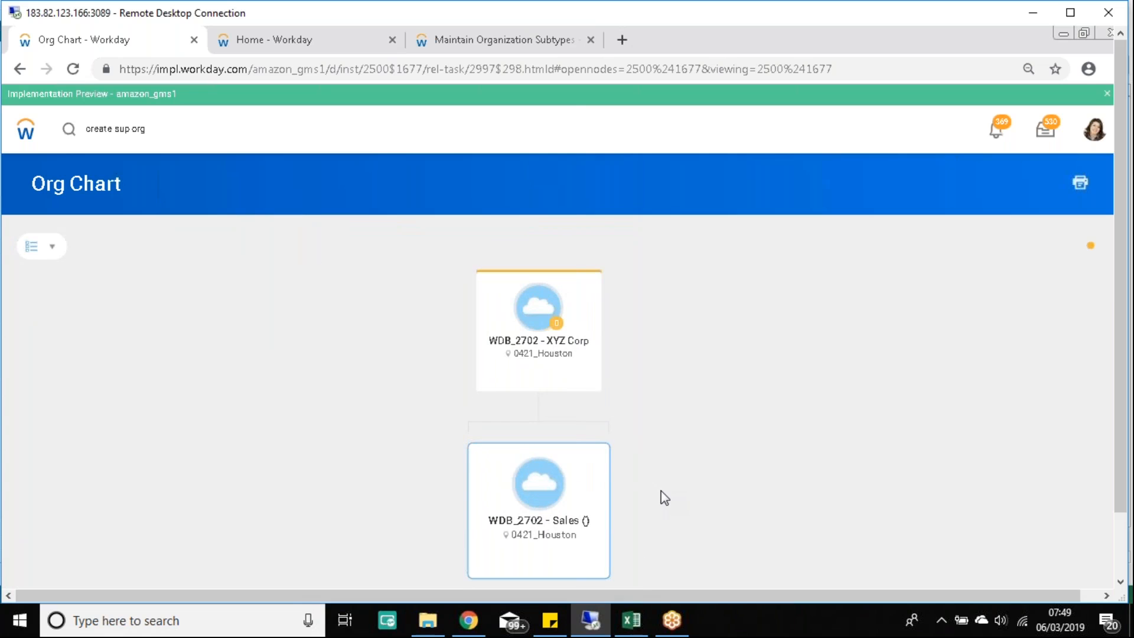
{"action": "left_click", "coordinate": [594, 454]}
{"action": "scroll", "coordinate": [87, 331], "scroll_direction": "down", "scroll_amount": 3}
{"action": "mouse_move", "coordinate": [90, 353]}
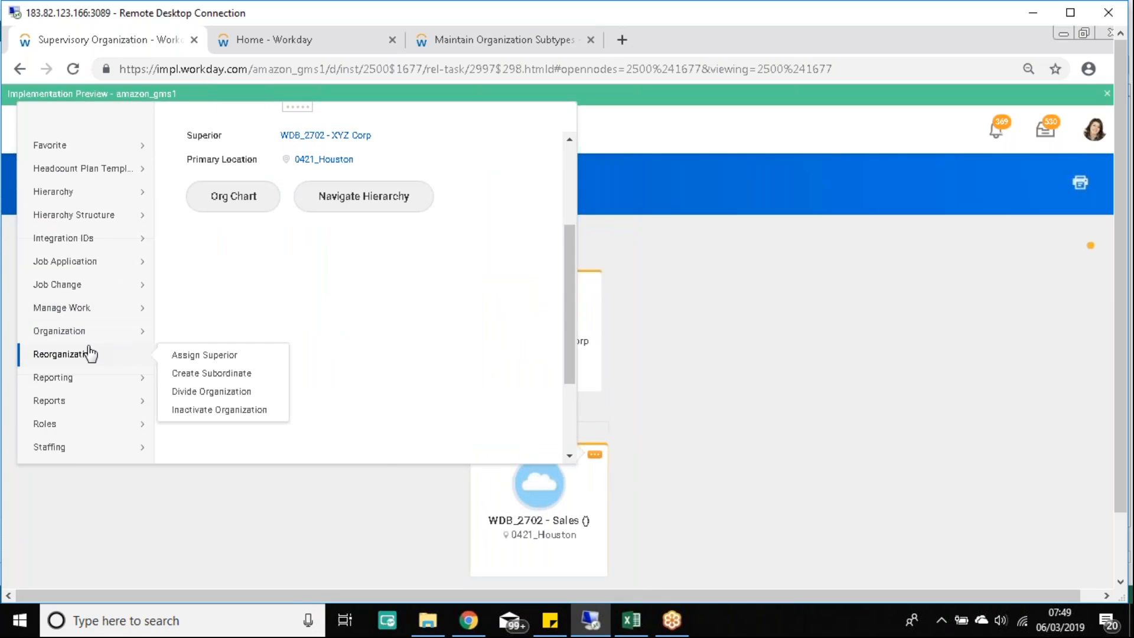
{"action": "left_click", "coordinate": [232, 394]}
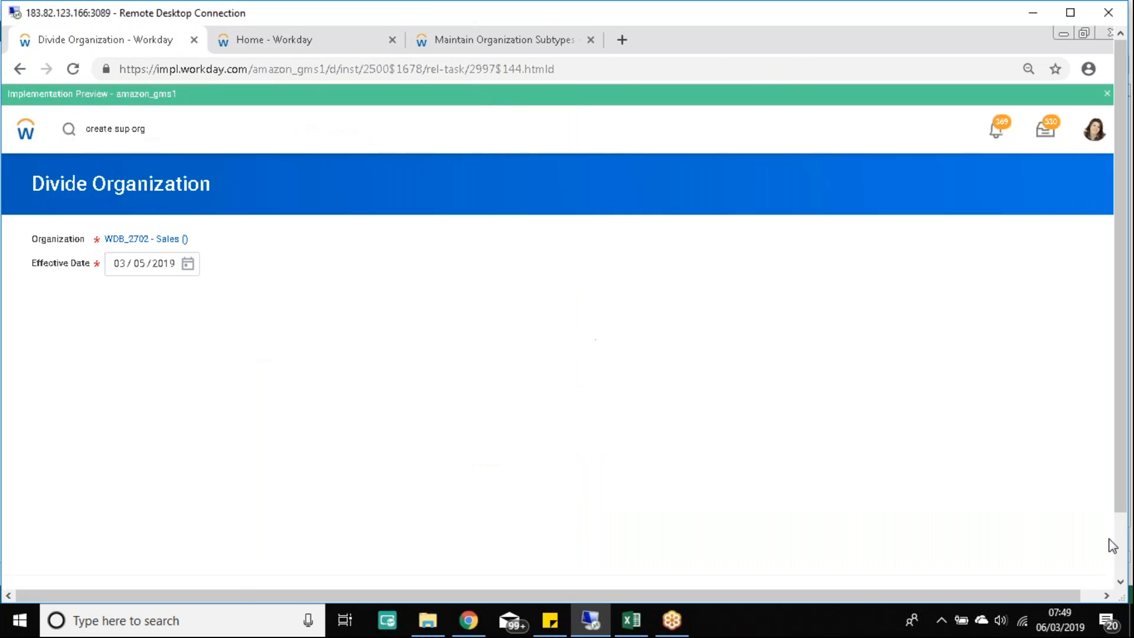
{"action": "left_click", "coordinate": [1122, 543]}
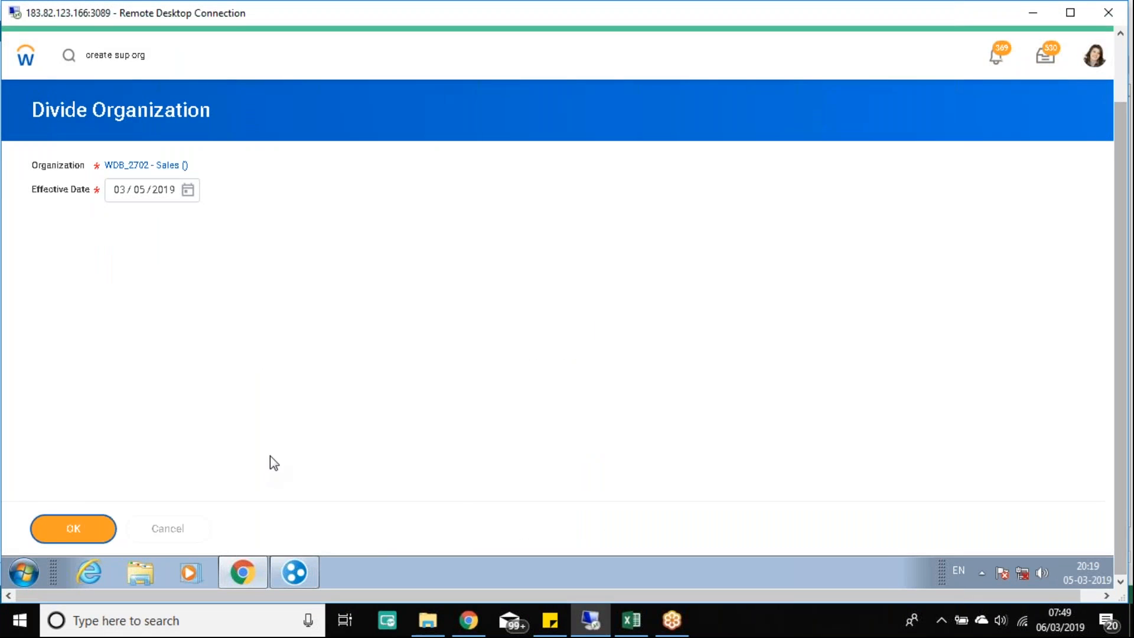
Name the new organization WDB_2702 - BackOffice in the Divide Organization form
{"action": "left_click", "coordinate": [254, 294]}
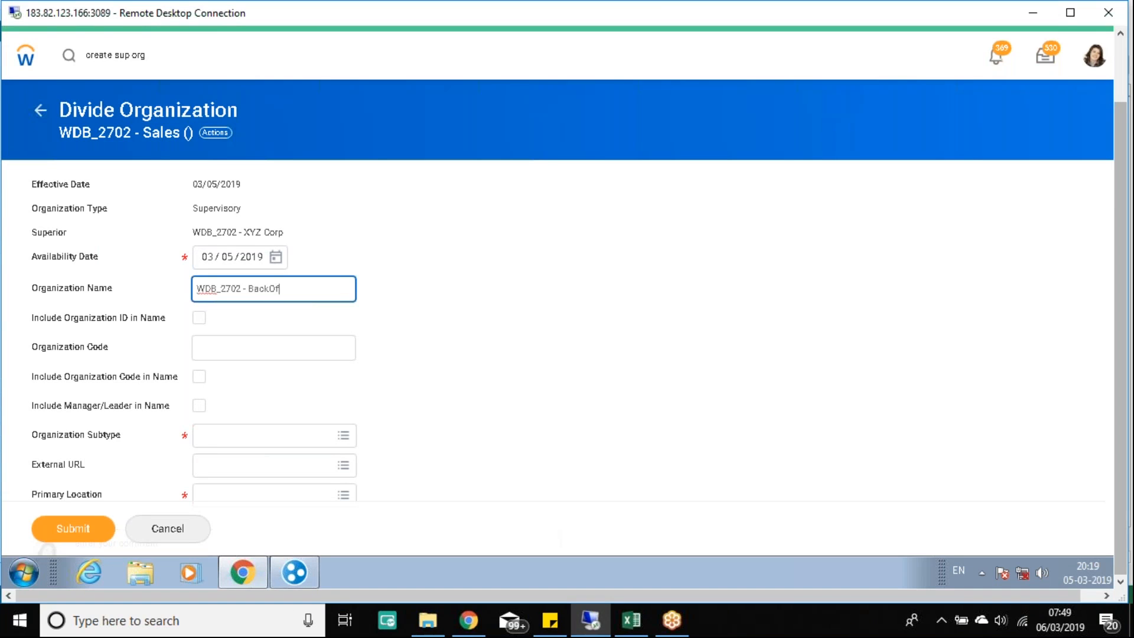
{"action": "left_click", "coordinate": [499, 322]}
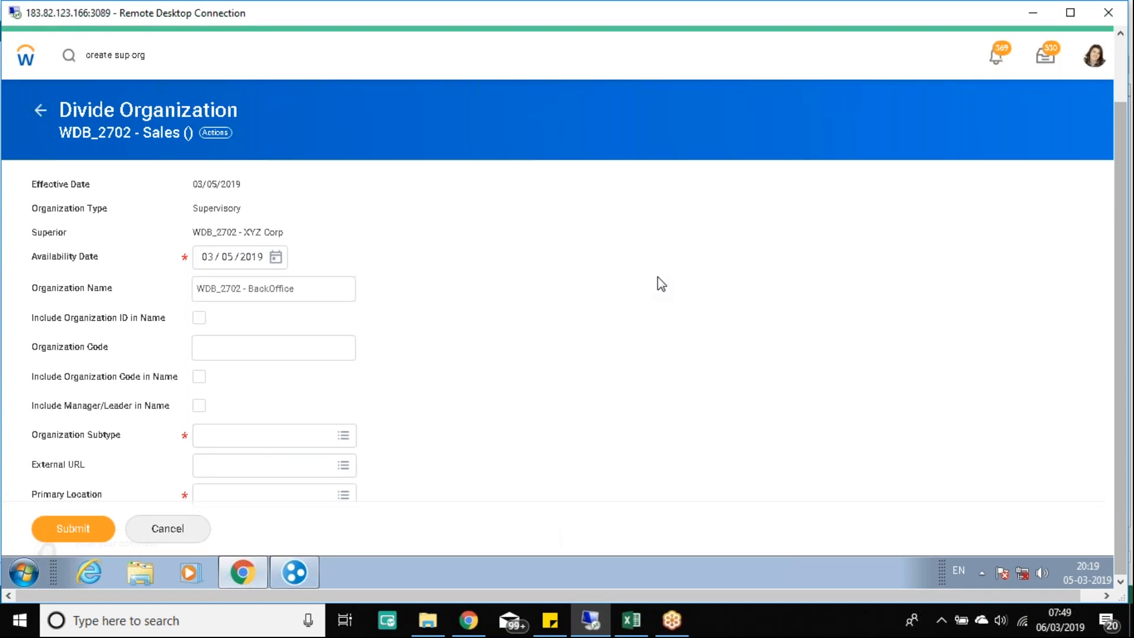
{"action": "scroll", "coordinate": [657, 277], "scroll_direction": "down", "scroll_amount": 3}
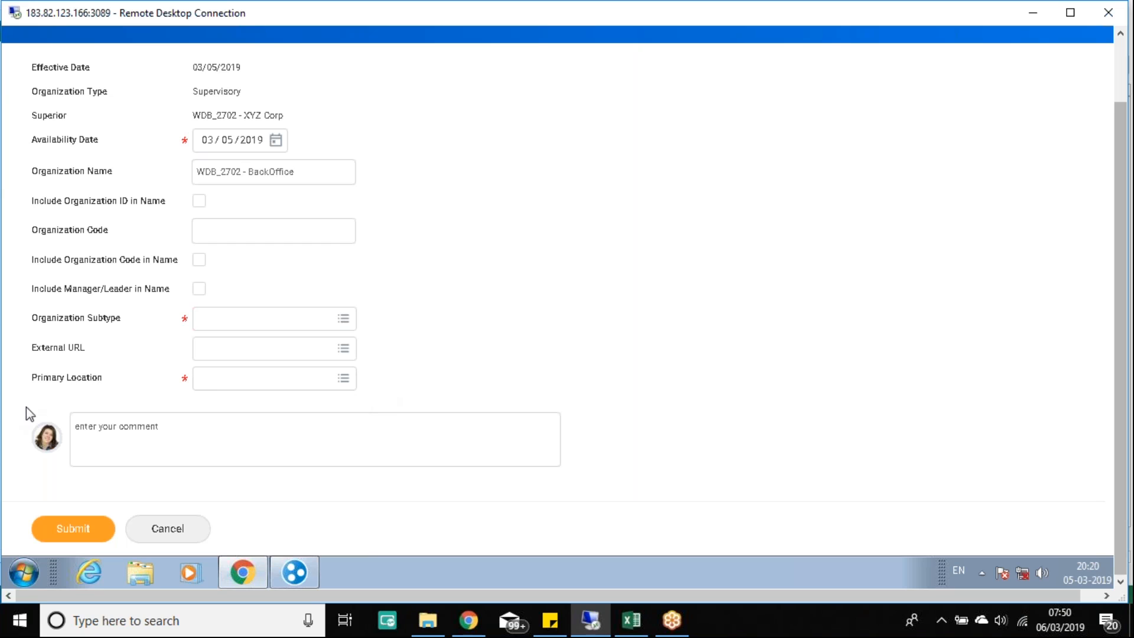
{"action": "left_click", "coordinate": [401, 421]}
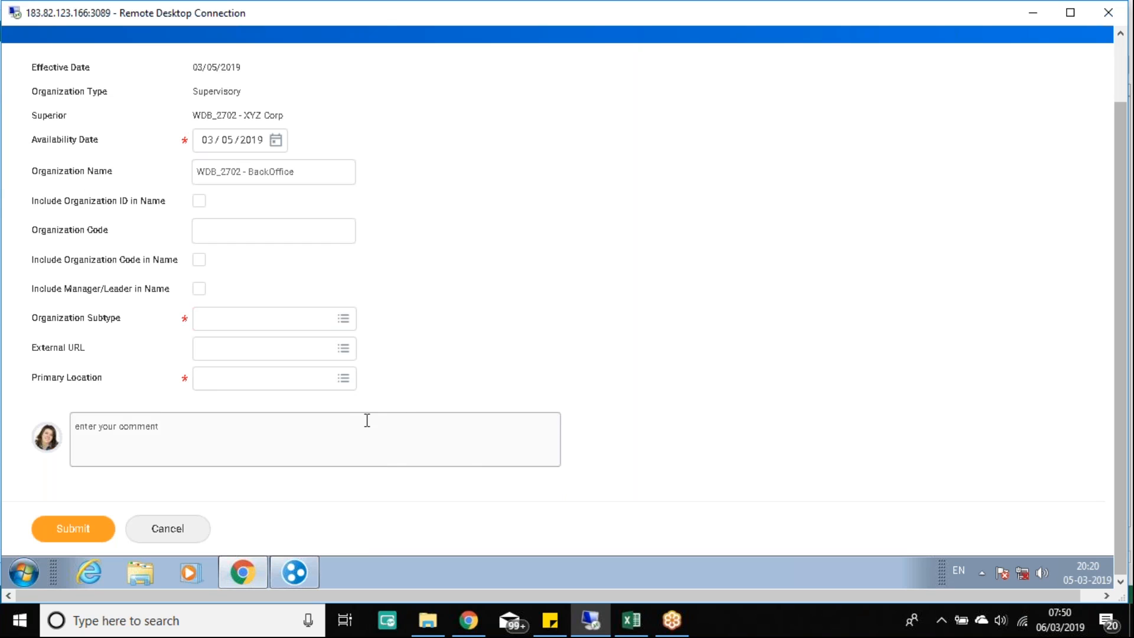
Search the primary locations for "new york" and set the new organization's Primary Location to New York
{"action": "left_click", "coordinate": [57, 379]}
{"action": "left_click_drag", "start_coordinate": [36, 383], "coordinate": [284, 385]}
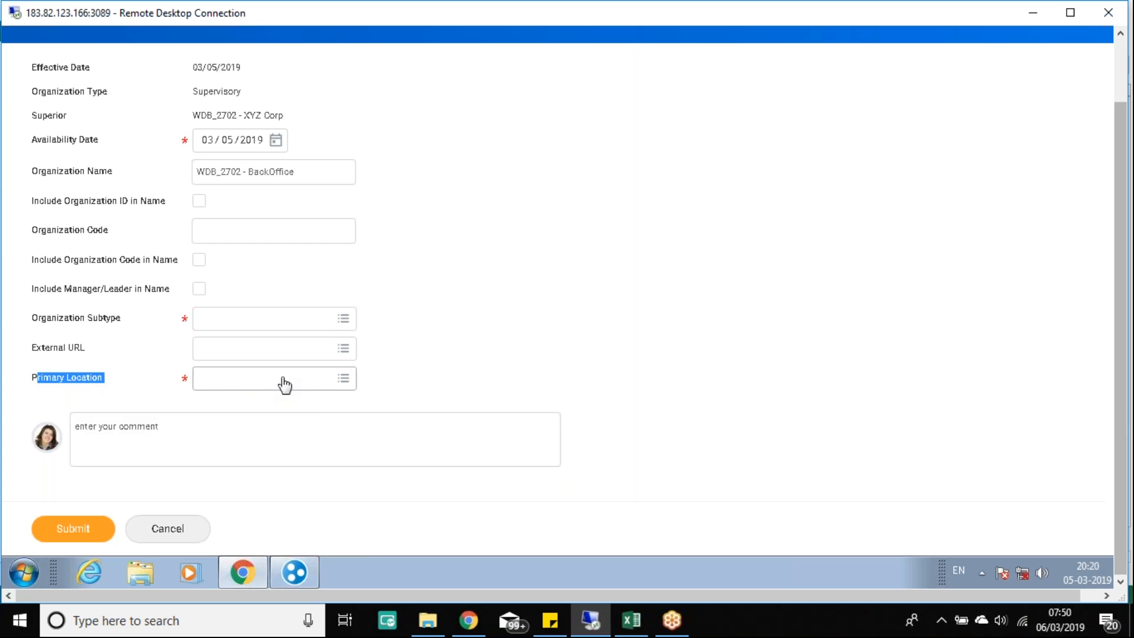
{"action": "left_click", "coordinate": [349, 383]}
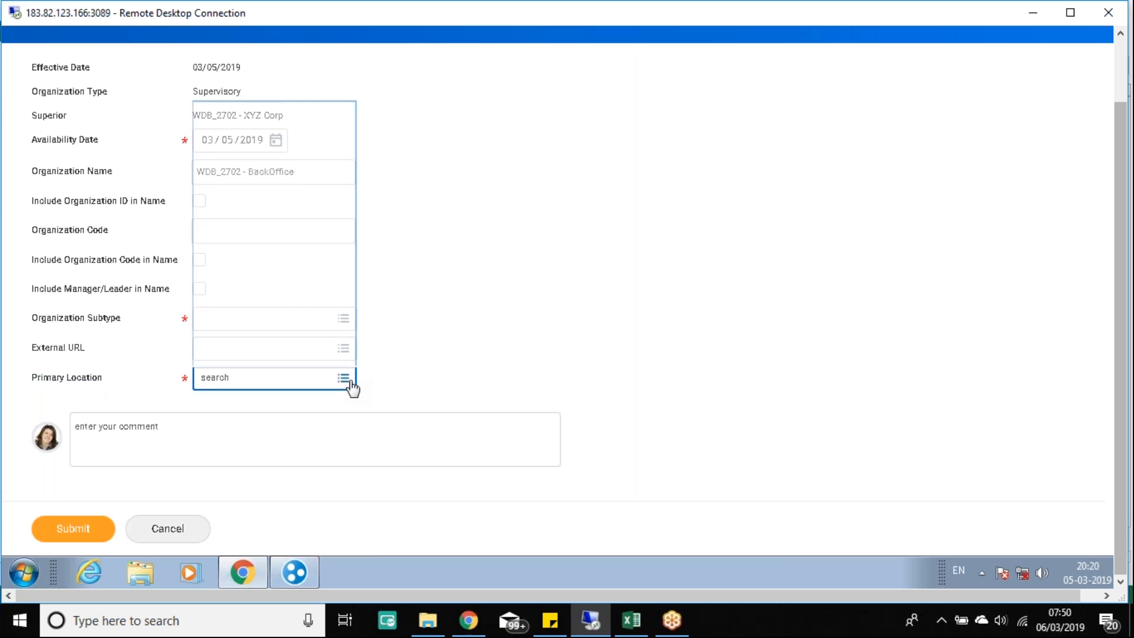
{"action": "type", "text": "new york"}
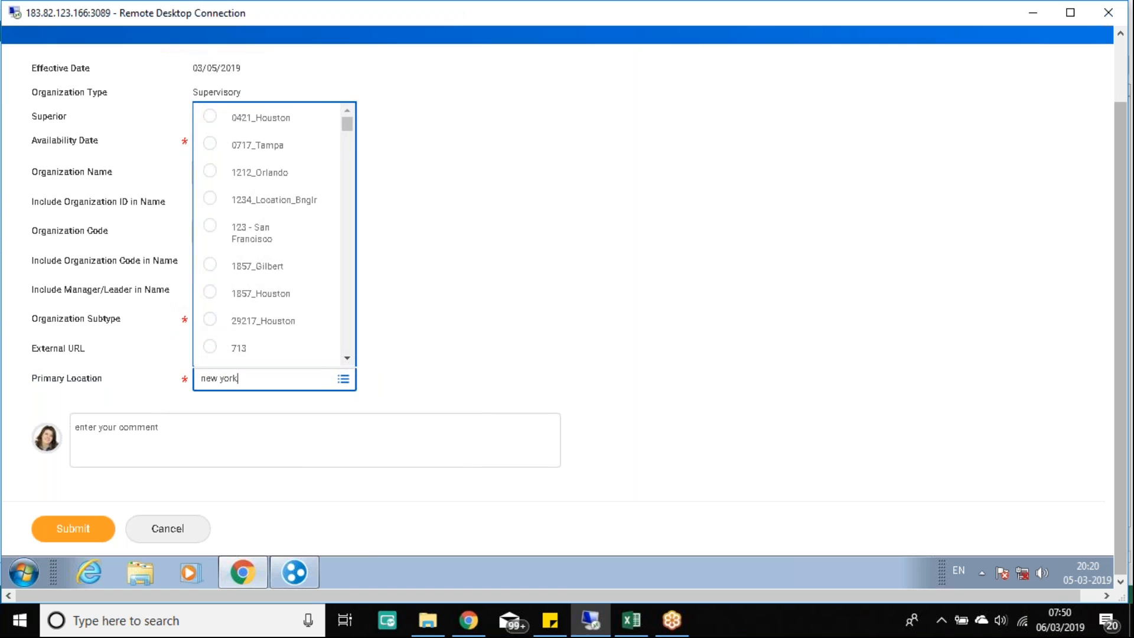
{"action": "key", "text": "Return"}
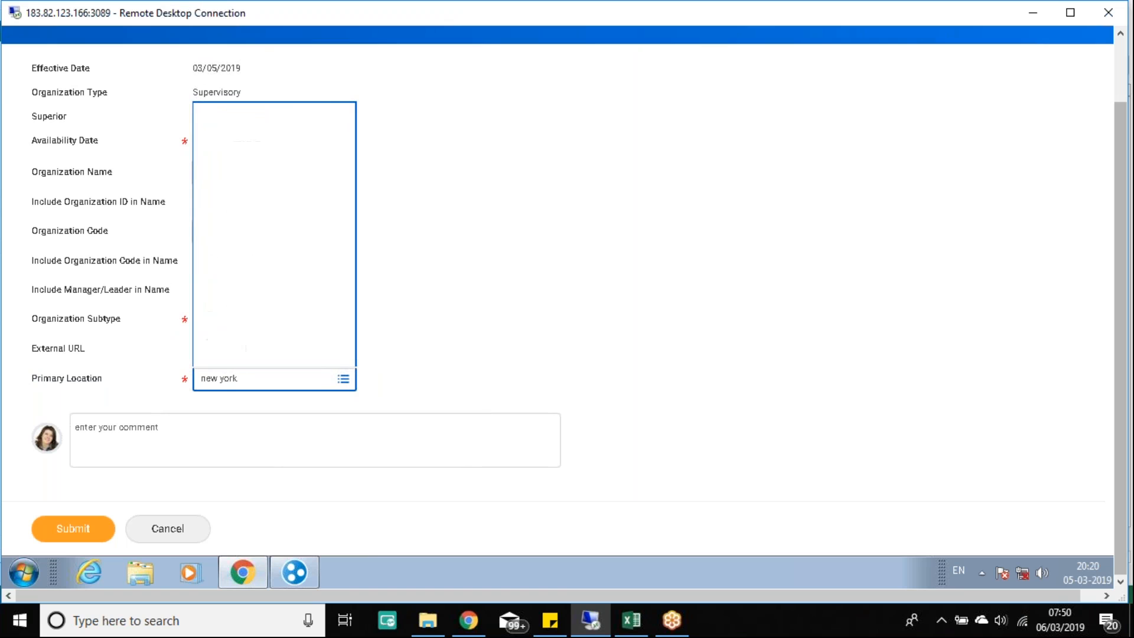
{"action": "type", "text": "york"}
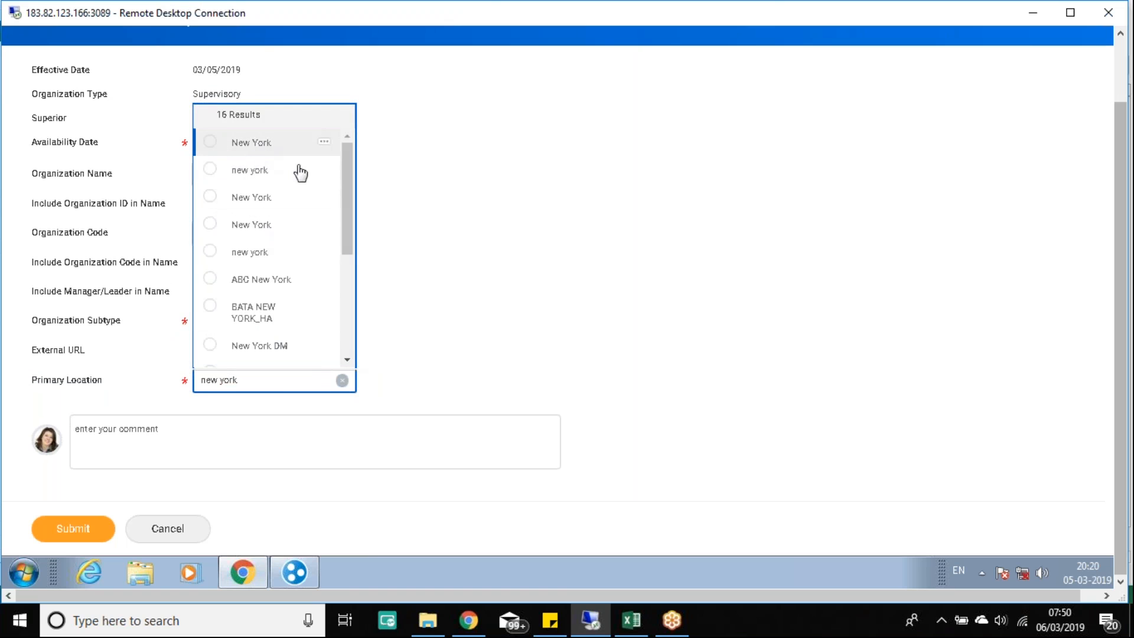
{"action": "left_click", "coordinate": [298, 145]}
Check the Enterprise and Division subtype notes in Excel, and set the new organization's Organization Subtype to Enterprise in Workday
{"action": "left_click", "coordinate": [353, 329]}
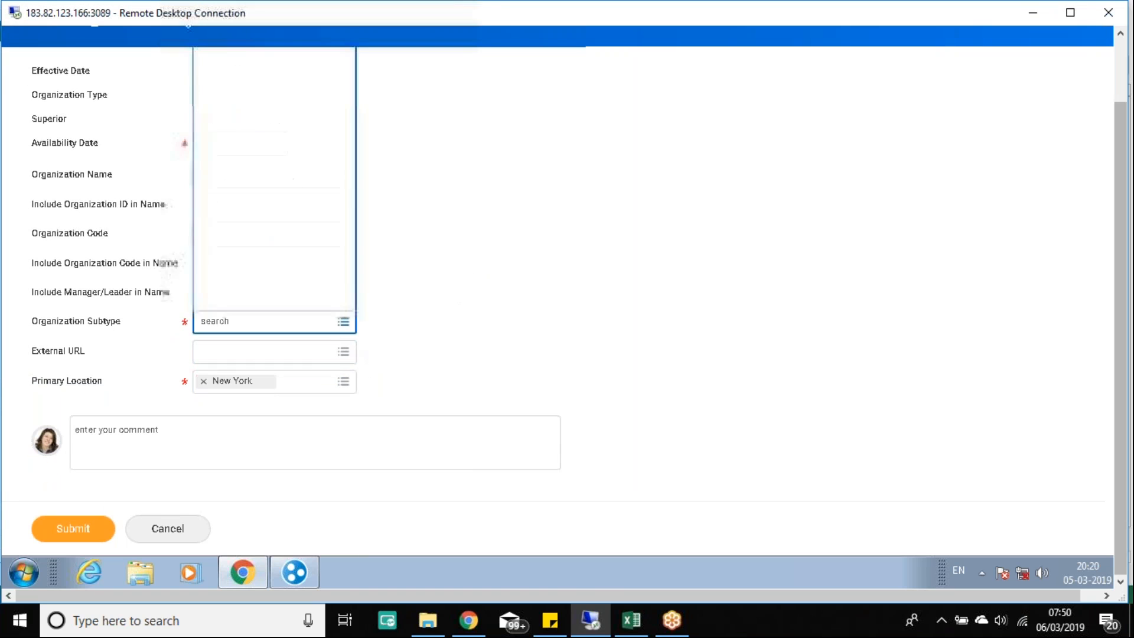
{"action": "scroll", "coordinate": [307, 193], "scroll_direction": "down", "scroll_amount": 3}
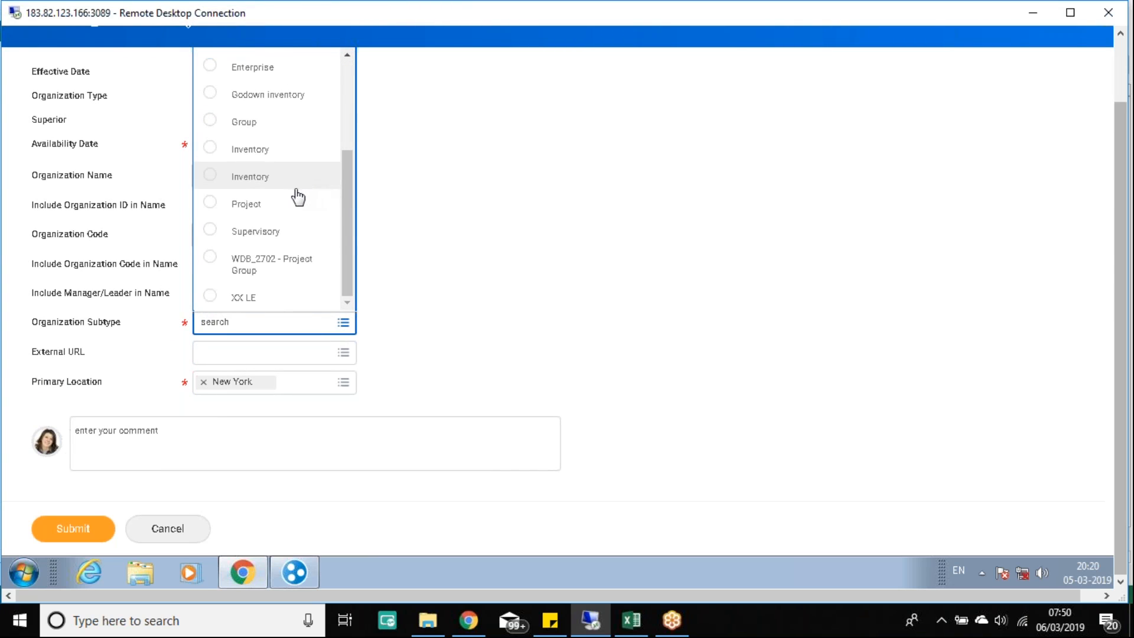
{"action": "left_click_drag", "start_coordinate": [349, 232], "coordinate": [356, 169]}
{"action": "left_click", "coordinate": [632, 620]}
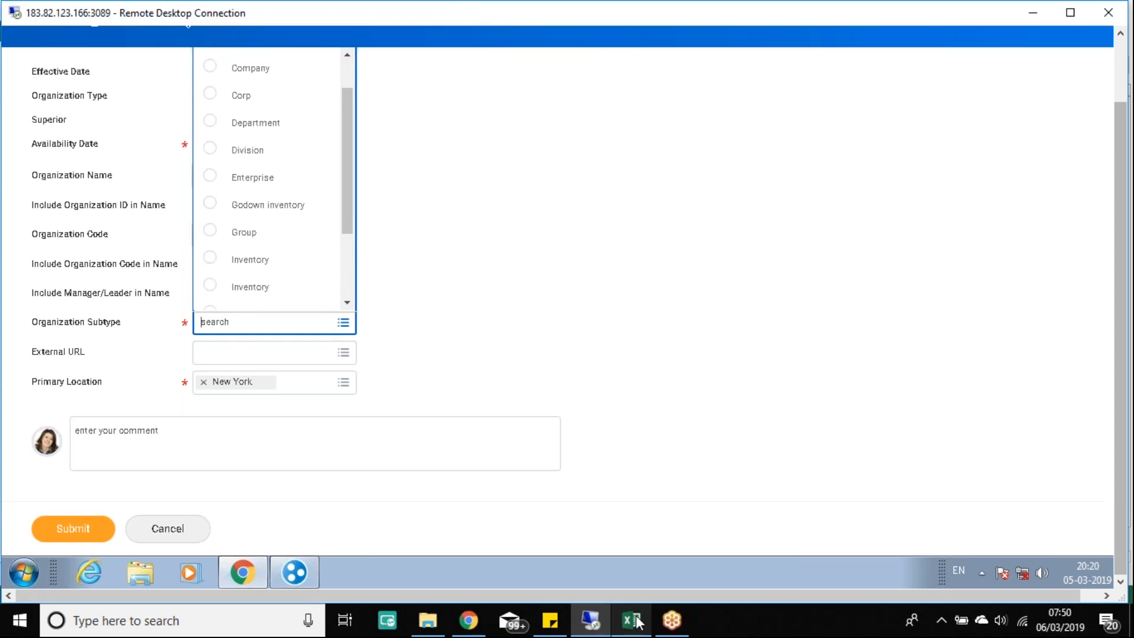
{"action": "left_click", "coordinate": [878, 372]}
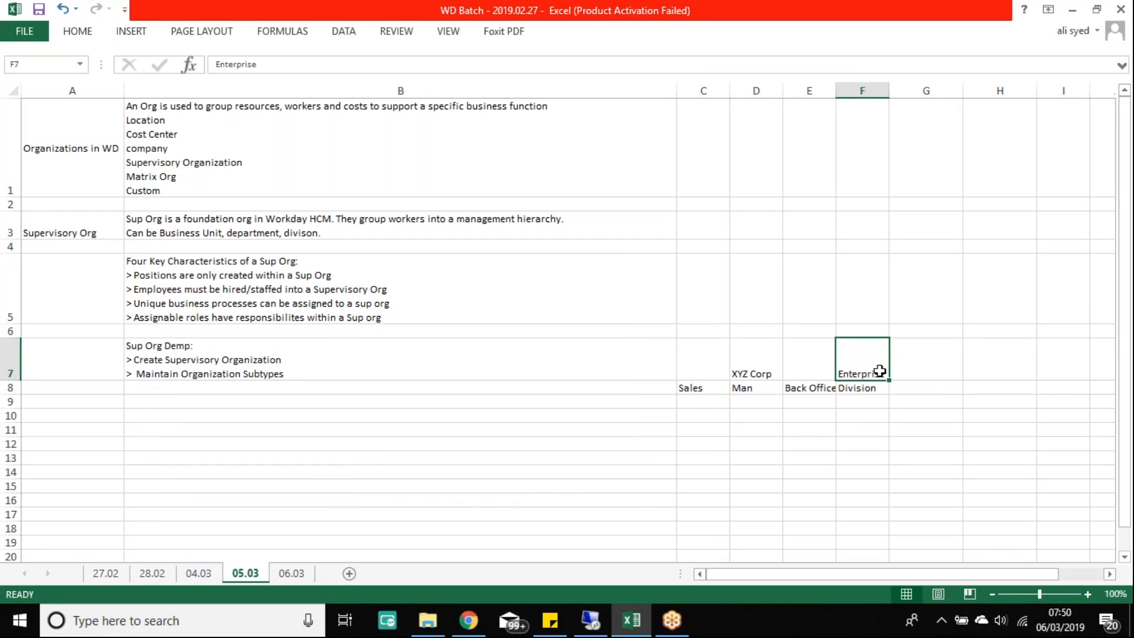
{"action": "mouse_move", "coordinate": [859, 390]}
{"action": "left_mouse_down"}
{"action": "mouse_move", "coordinate": [865, 372]}
{"action": "mouse_move", "coordinate": [866, 380]}
{"action": "left_mouse_up"}
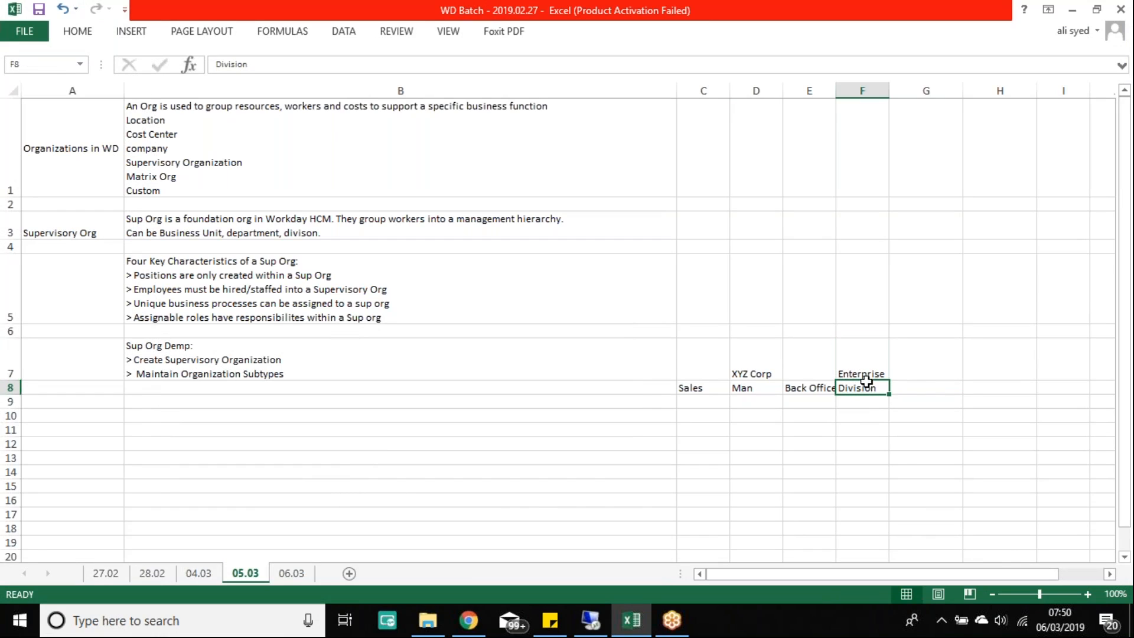
{"action": "left_click", "coordinate": [591, 620]}
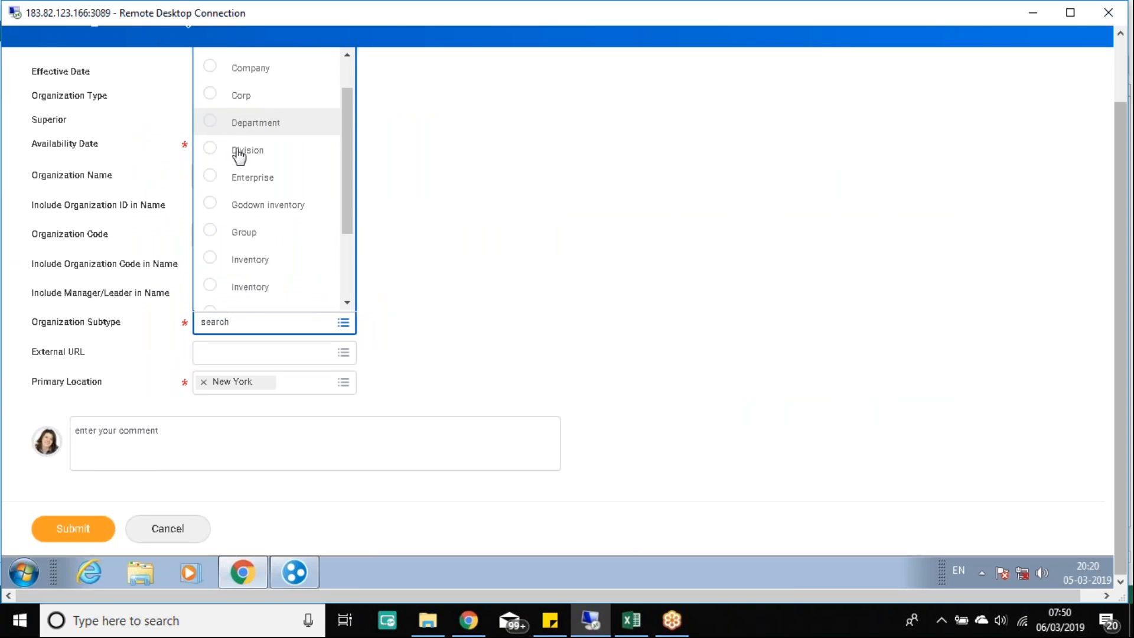
{"action": "left_click", "coordinate": [254, 178]}
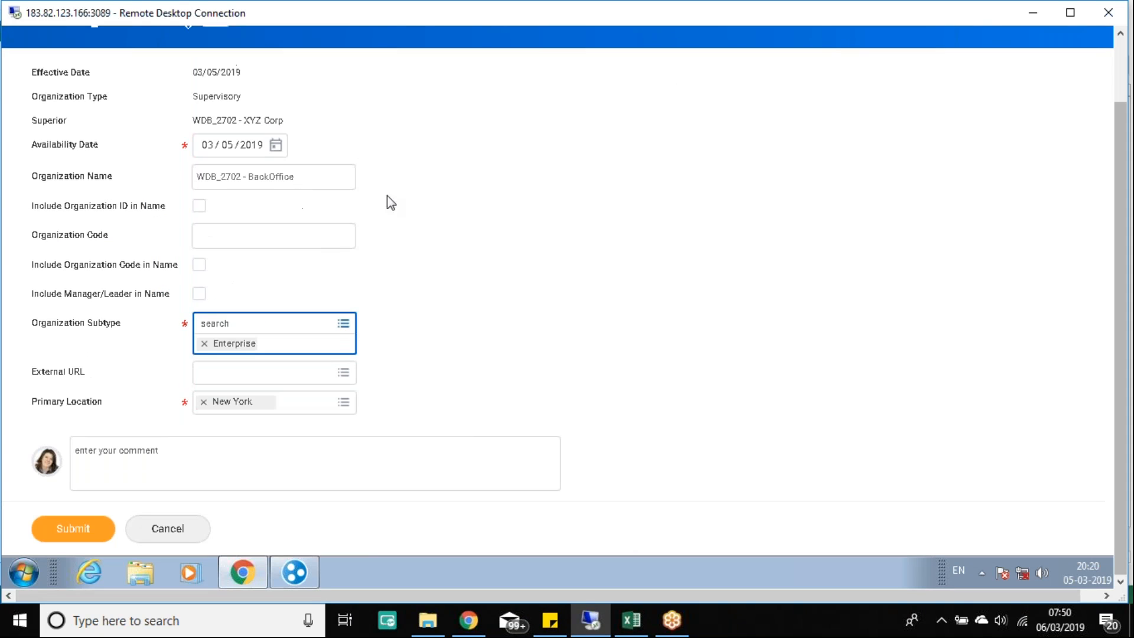
Review in the Excel notes which subtypes belong to XYZ Corp and to the Sales, Man and Back Office organizations
{"action": "left_click", "coordinate": [643, 633]}
{"action": "left_click", "coordinate": [812, 388]}
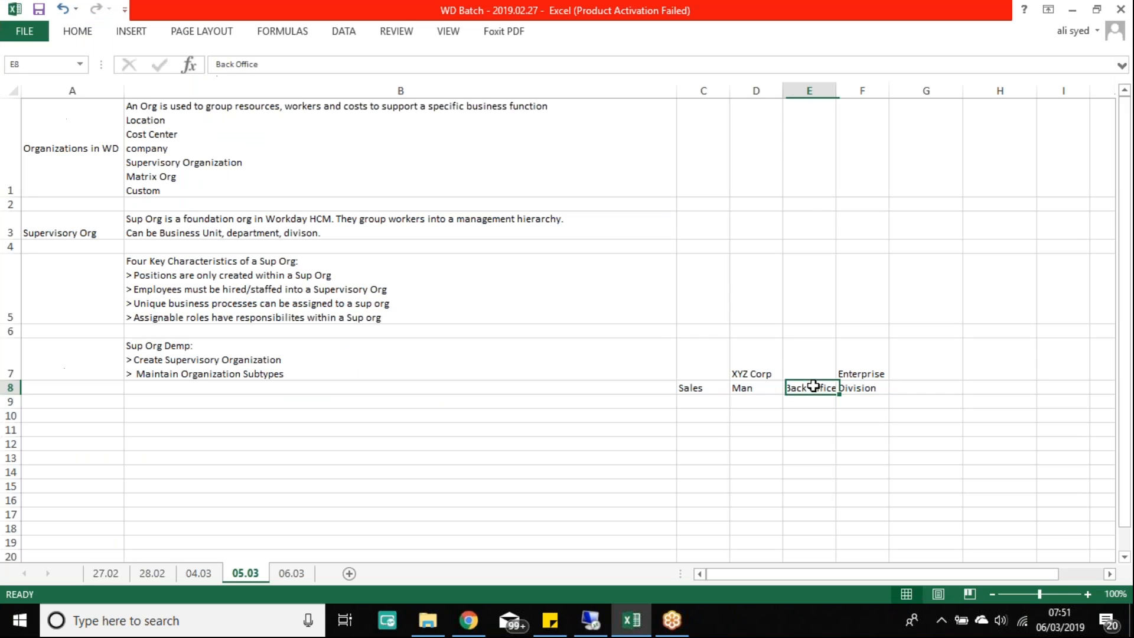
{"action": "left_click", "coordinate": [868, 367]}
{"action": "left_click_drag", "start_coordinate": [679, 388], "coordinate": [835, 384]}
{"action": "left_click", "coordinate": [869, 387]}
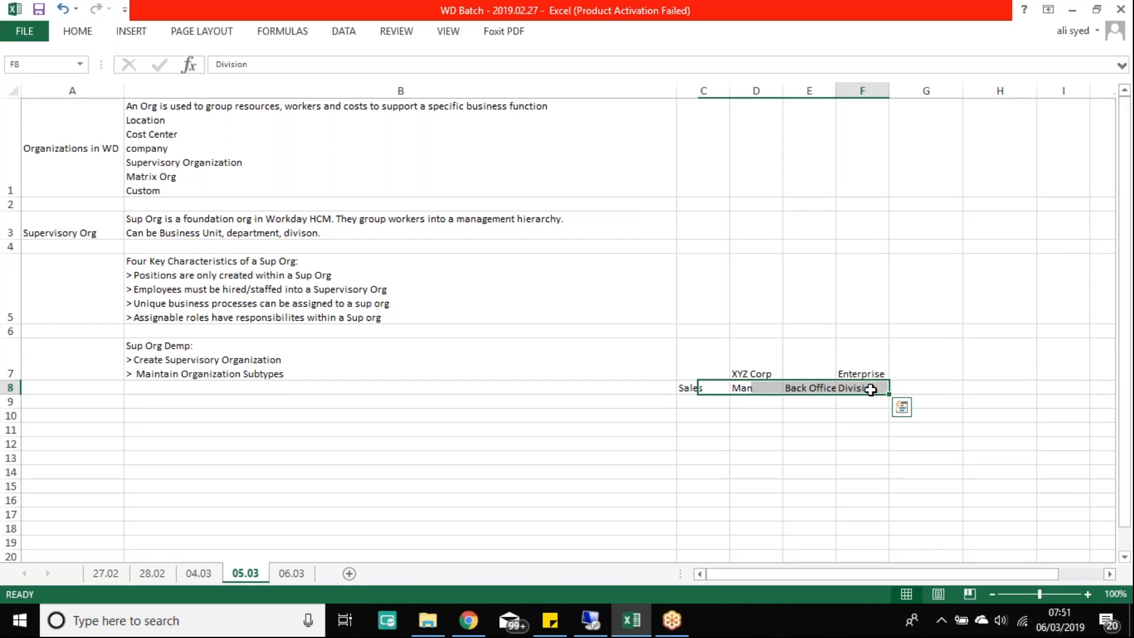
{"action": "left_click", "coordinate": [605, 631]}
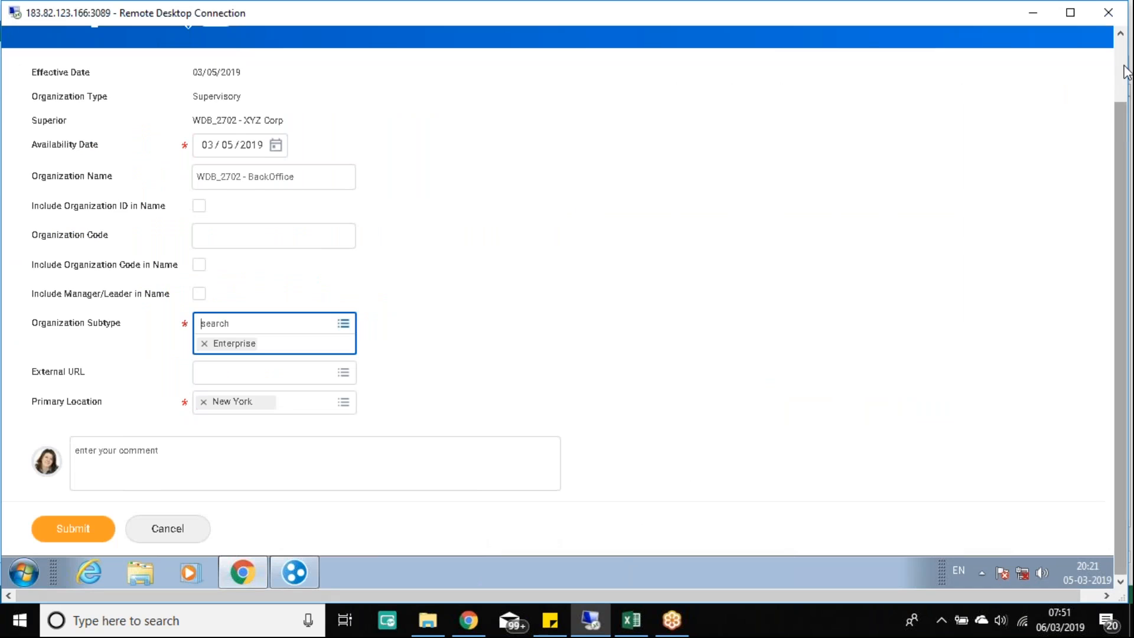
Copy the superior organization's name from the Divide Organization form and search Workday for WDB_2702 - XYZ Corp in the Home browser page
{"action": "left_click", "coordinate": [1125, 72]}
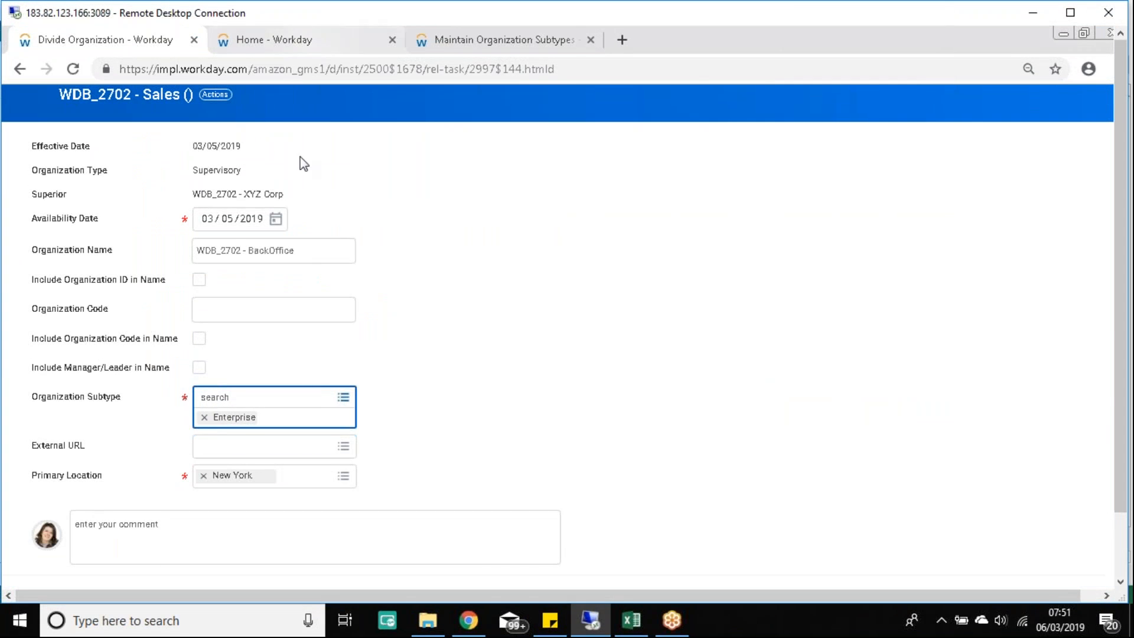
{"action": "left_click_drag", "start_coordinate": [193, 194], "coordinate": [286, 197]}
{"action": "key", "text": "ctrl+c"}
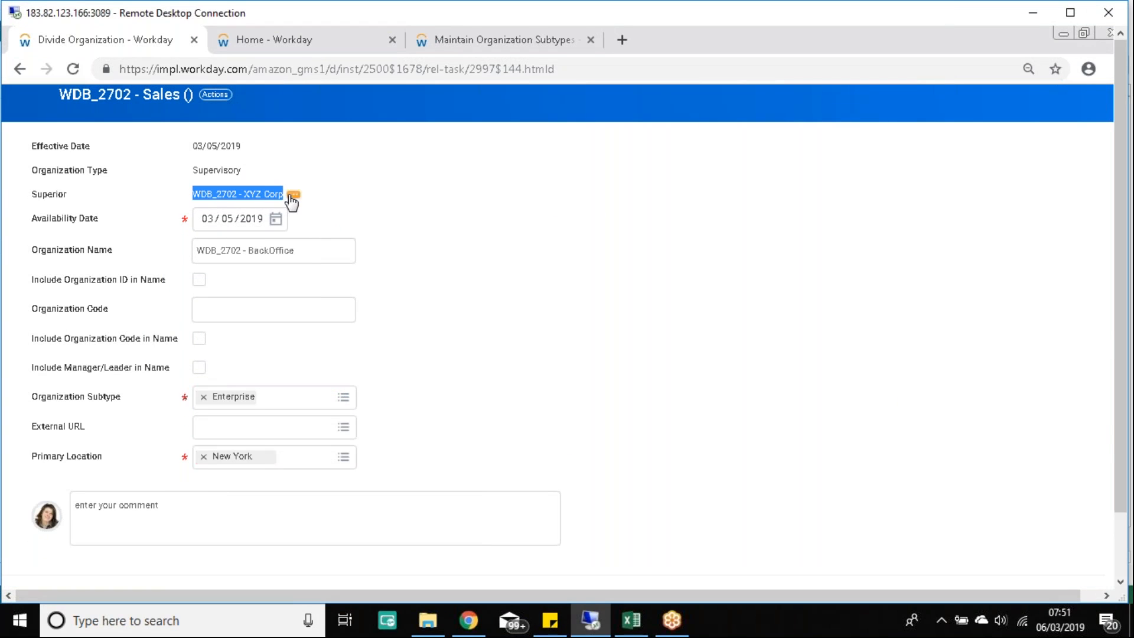
{"action": "left_click", "coordinate": [284, 37]}
{"action": "left_click", "coordinate": [145, 124]}
{"action": "key", "text": "ctrl+v"}
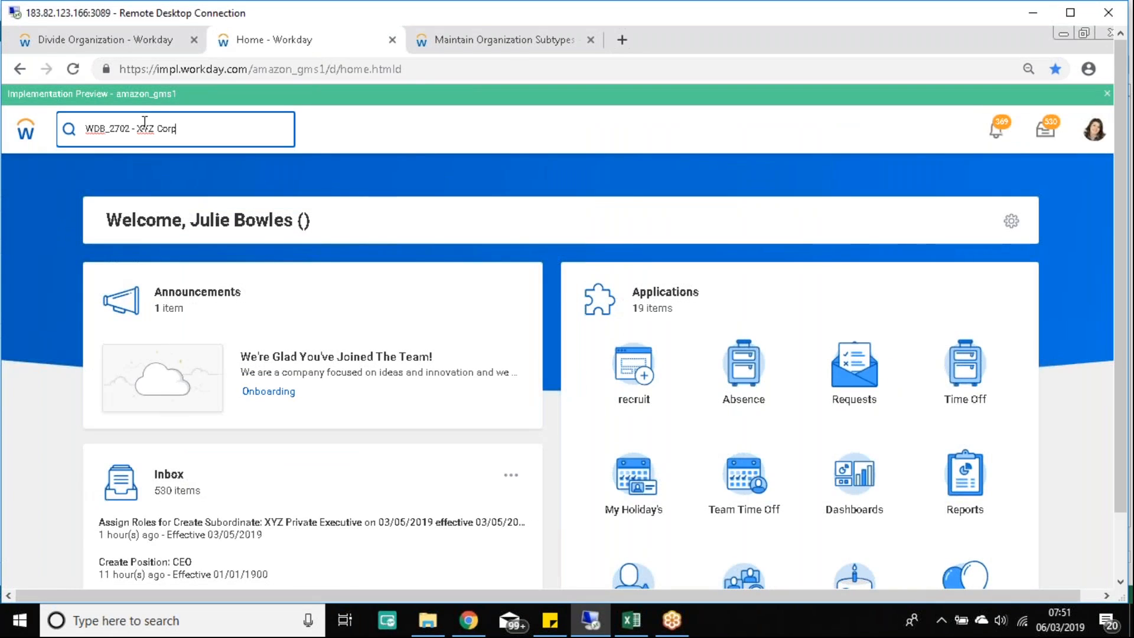
{"action": "key", "text": "Return"}
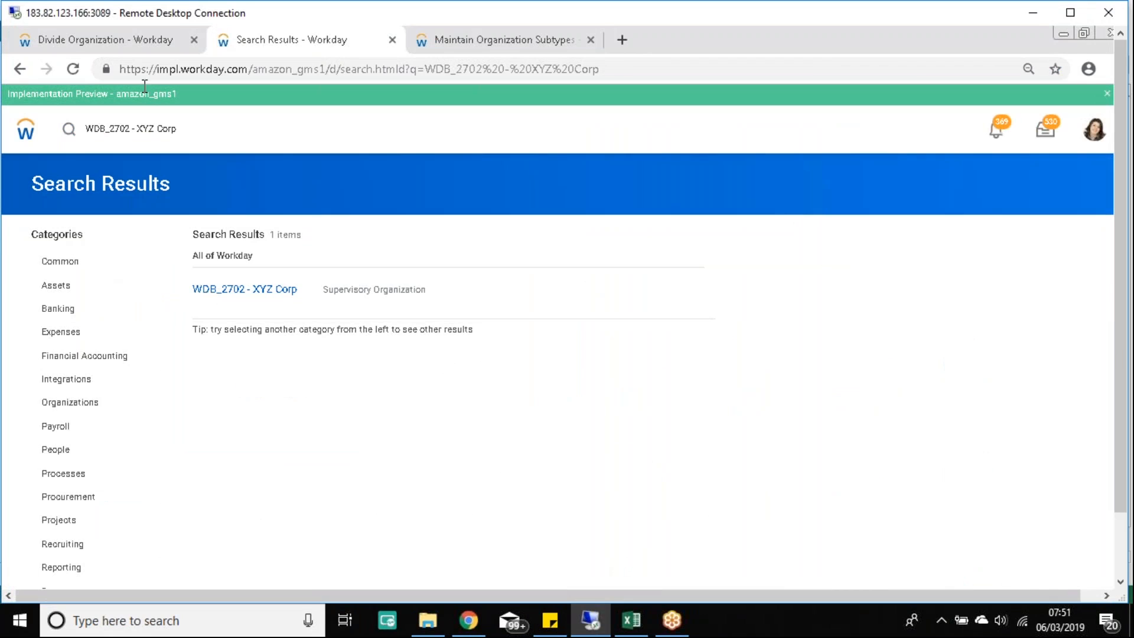
Start creating a hierarchy structure for WDB_2702 - XYZ Corp and name it "Hierarchy Str for XYZ Corp"
{"action": "mouse_move", "coordinate": [307, 298]}
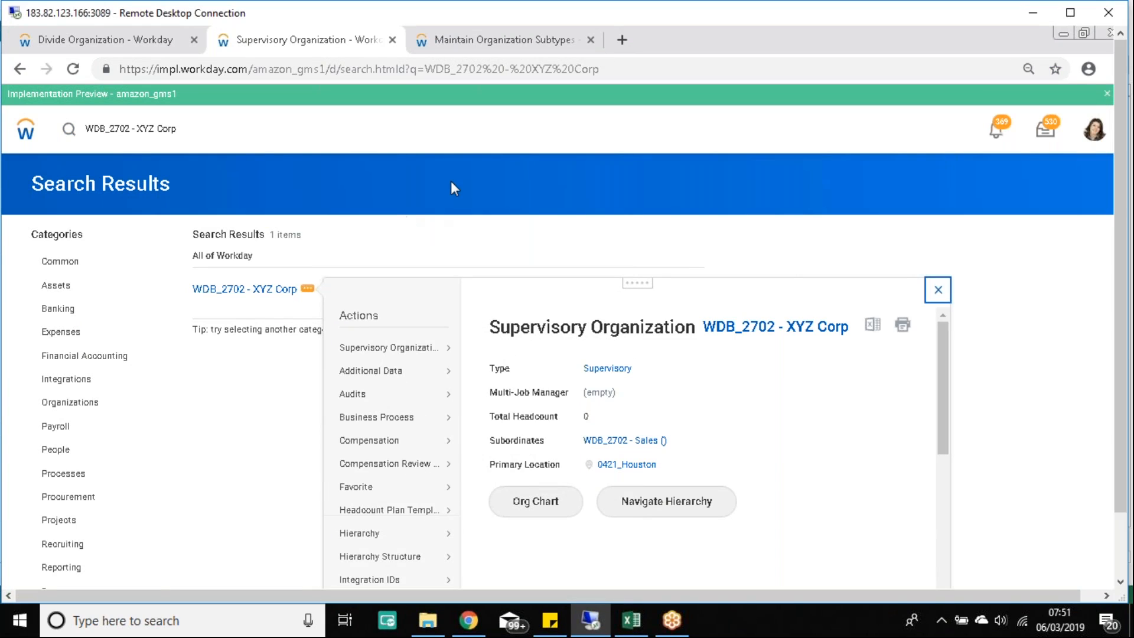
{"action": "scroll", "coordinate": [451, 181], "scroll_direction": "down", "scroll_amount": 1}
{"action": "mouse_move", "coordinate": [406, 460]}
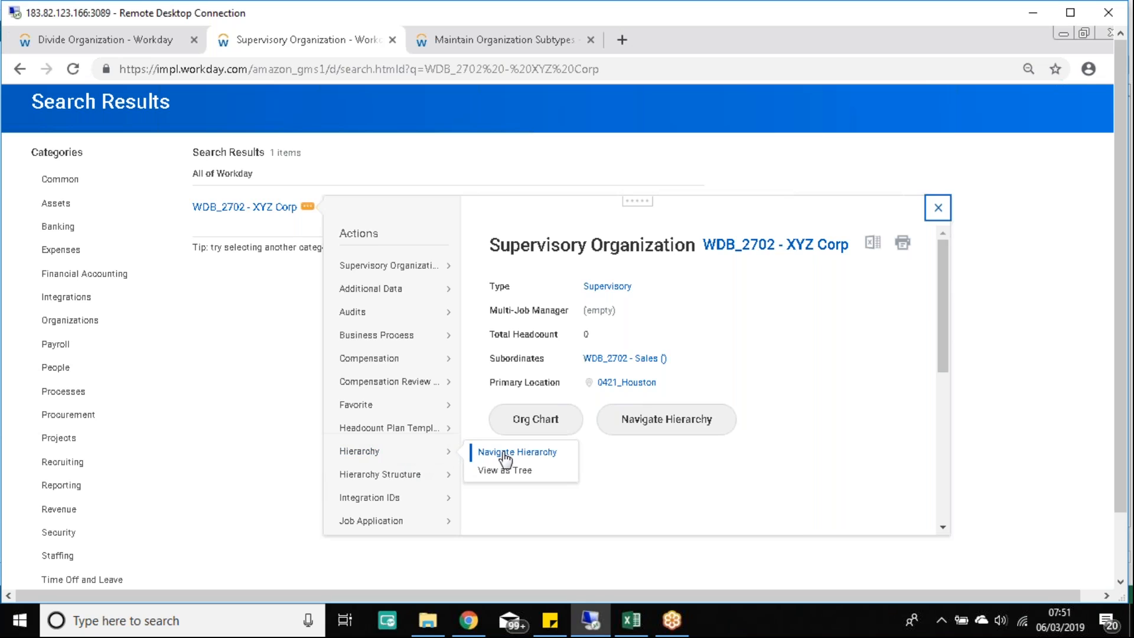
{"action": "mouse_move", "coordinate": [384, 477]}
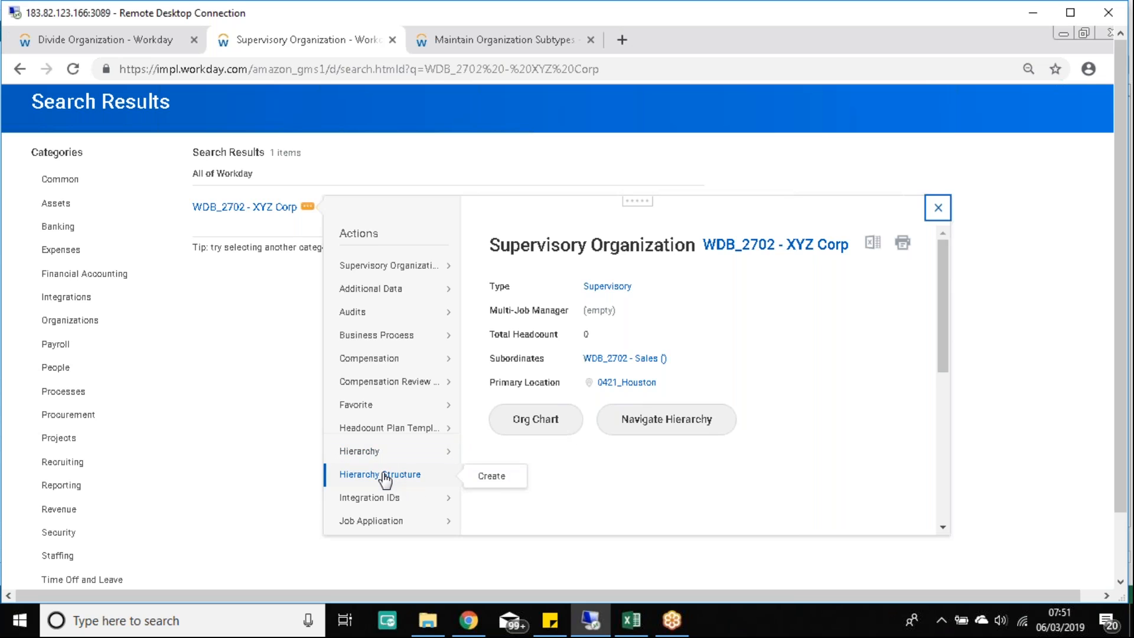
{"action": "left_click", "coordinate": [496, 479]}
{"action": "left_click", "coordinate": [283, 271]}
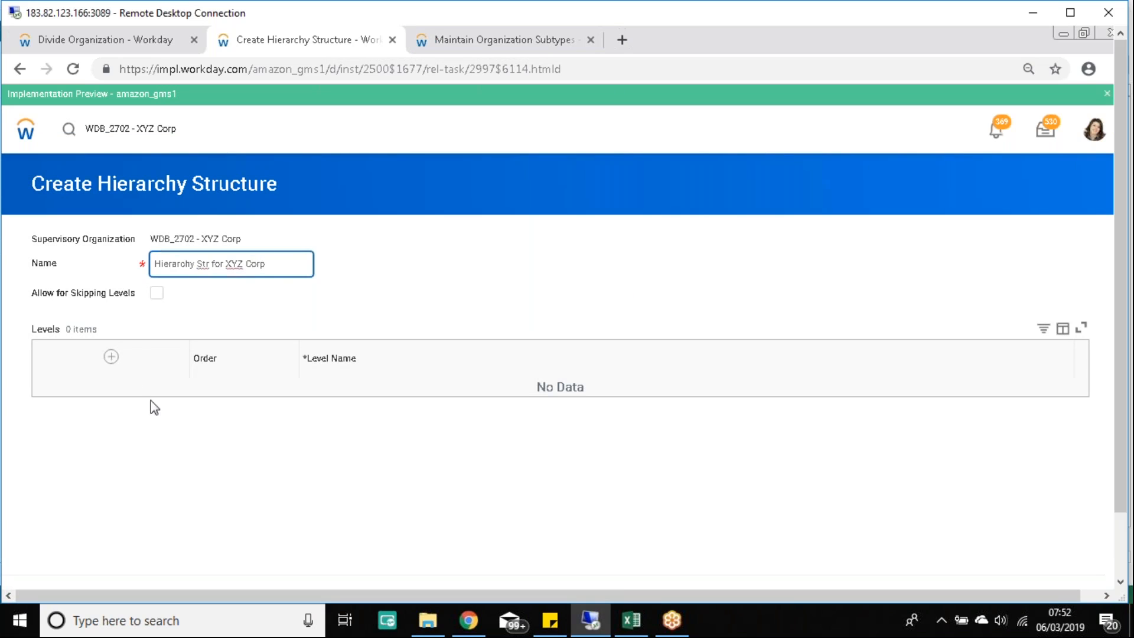
Add Enterprise as the first level and Division as the second level of the hierarchy structure
{"action": "left_click", "coordinate": [112, 357]}
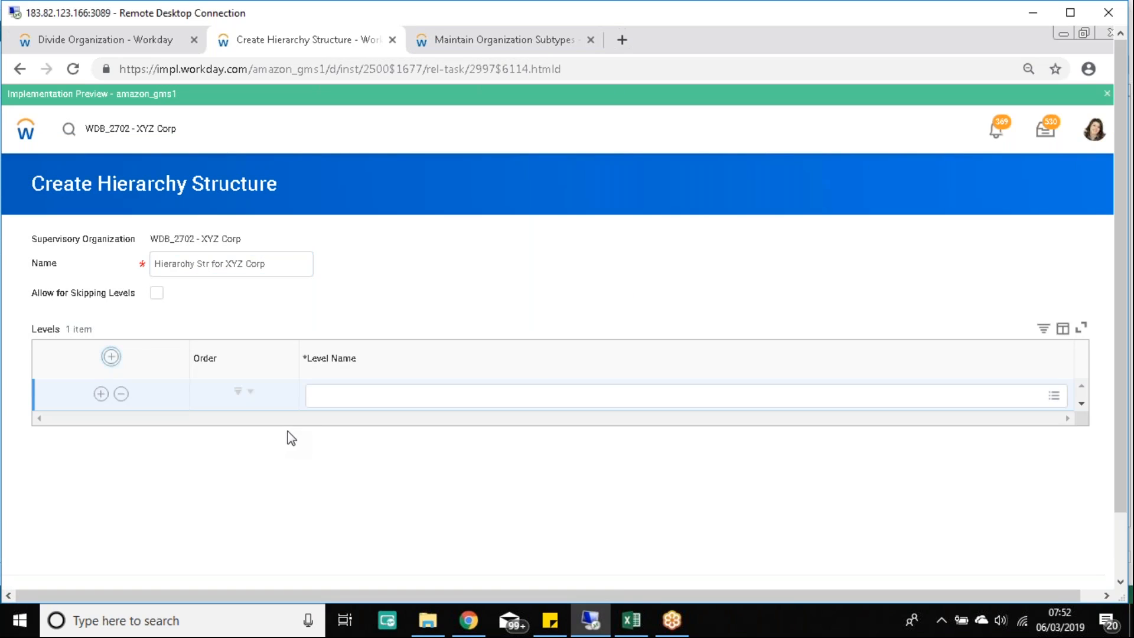
{"action": "left_click", "coordinate": [373, 402]}
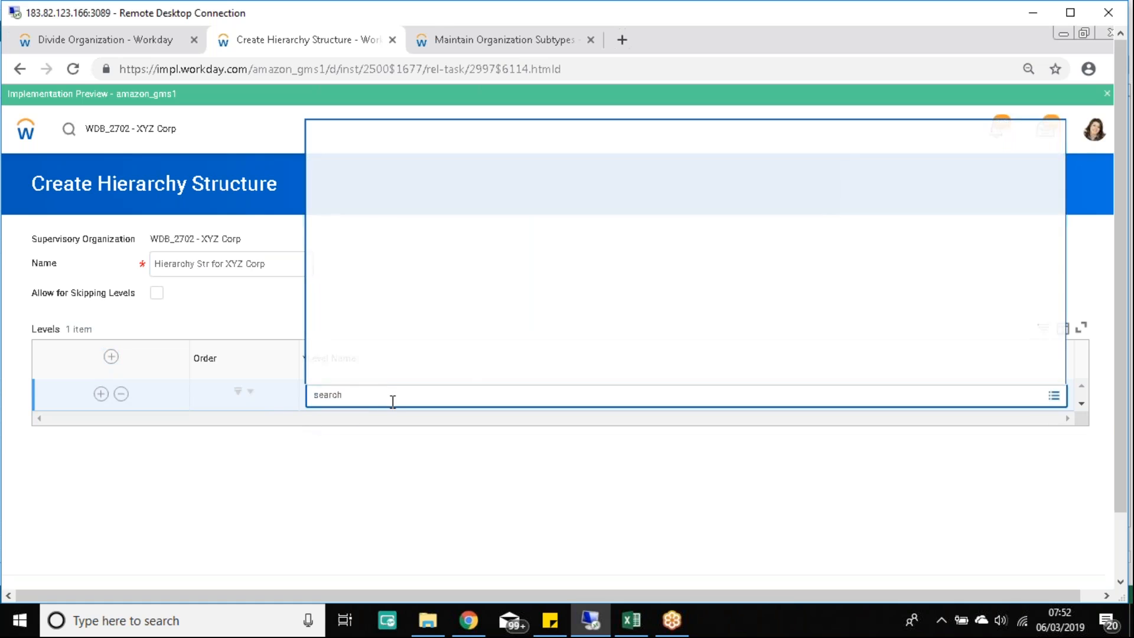
{"action": "type", "text": "enterprise"}
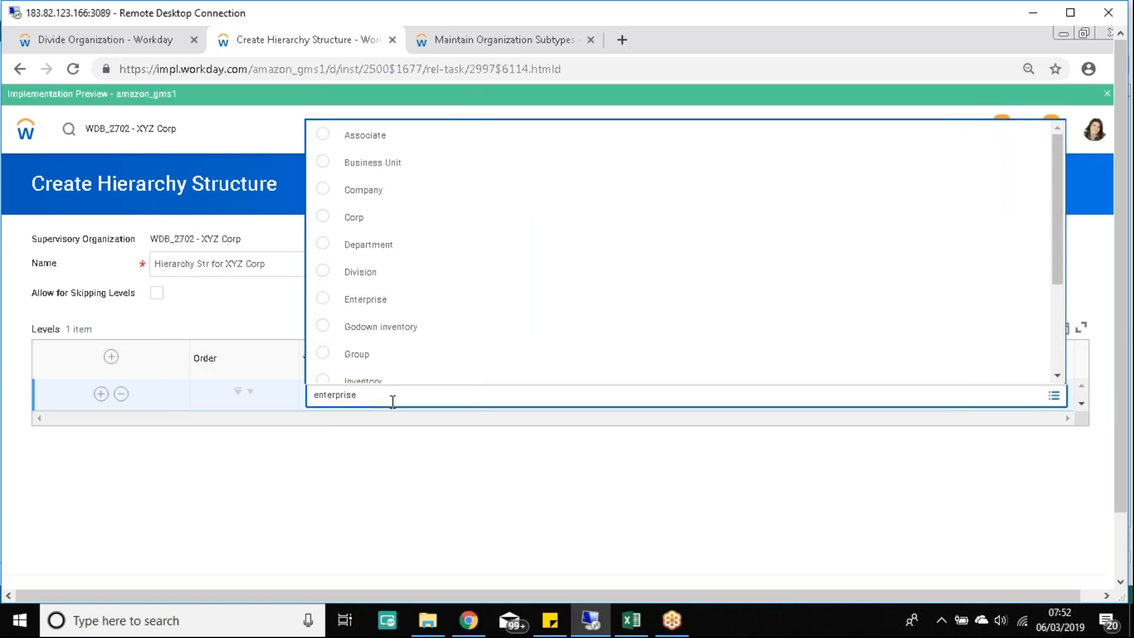
{"action": "left_click", "coordinate": [367, 300]}
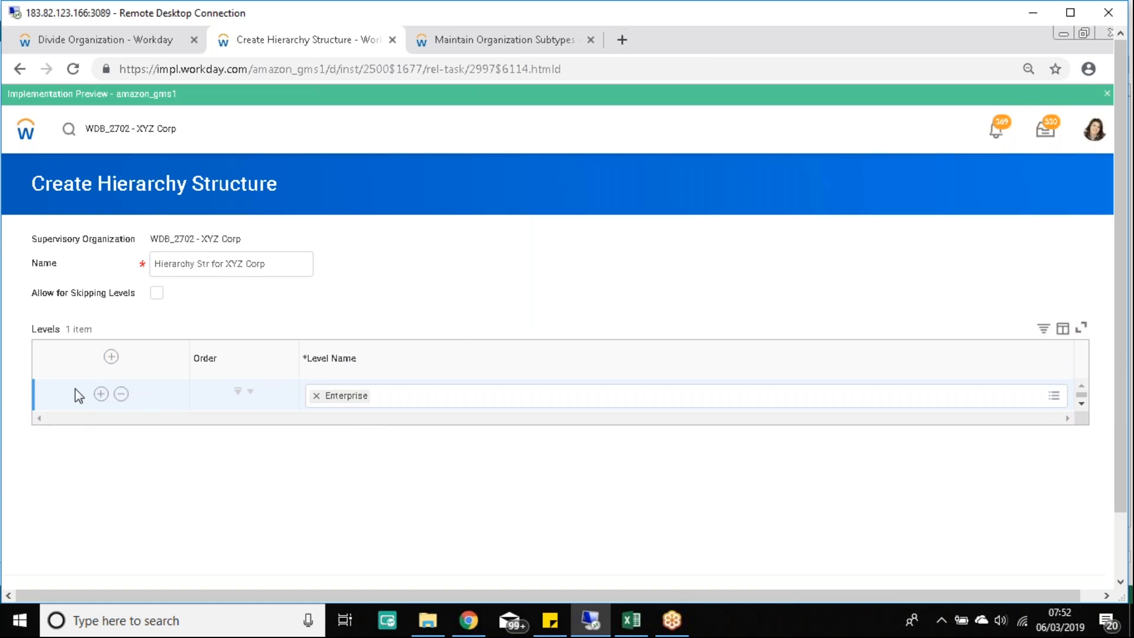
{"action": "left_click", "coordinate": [101, 394]}
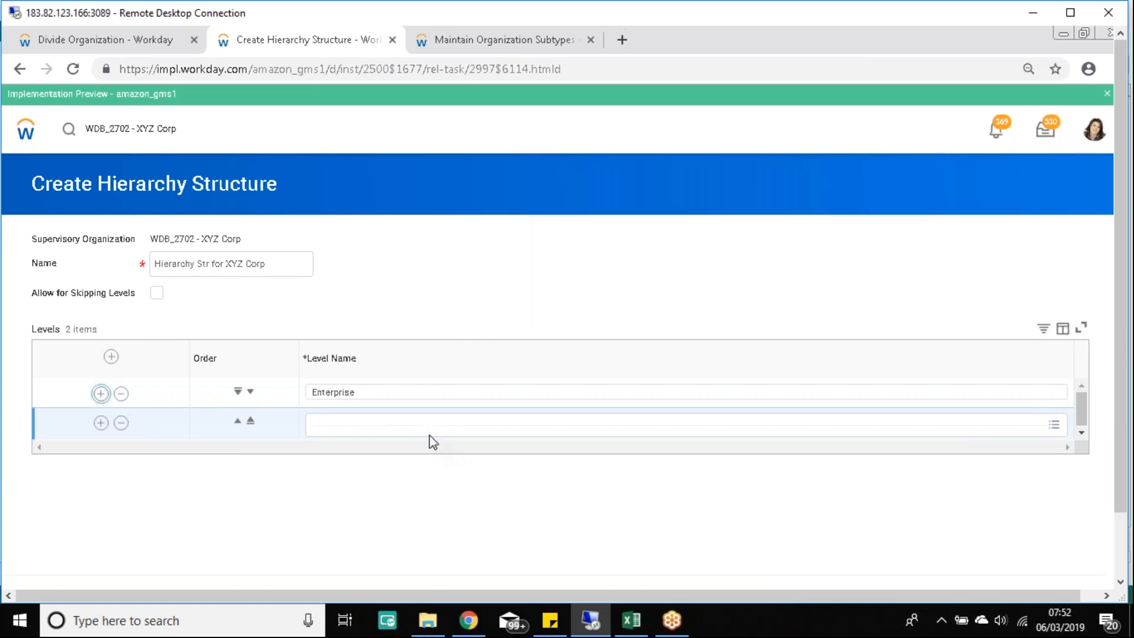
{"action": "left_click", "coordinate": [422, 431]}
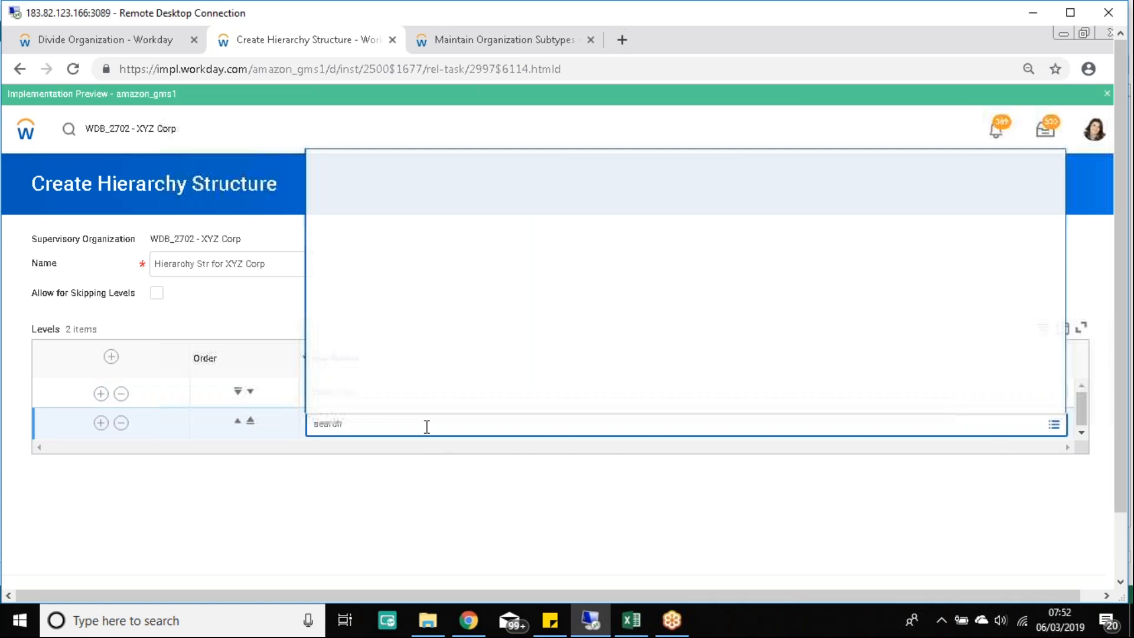
{"action": "left_click", "coordinate": [369, 302]}
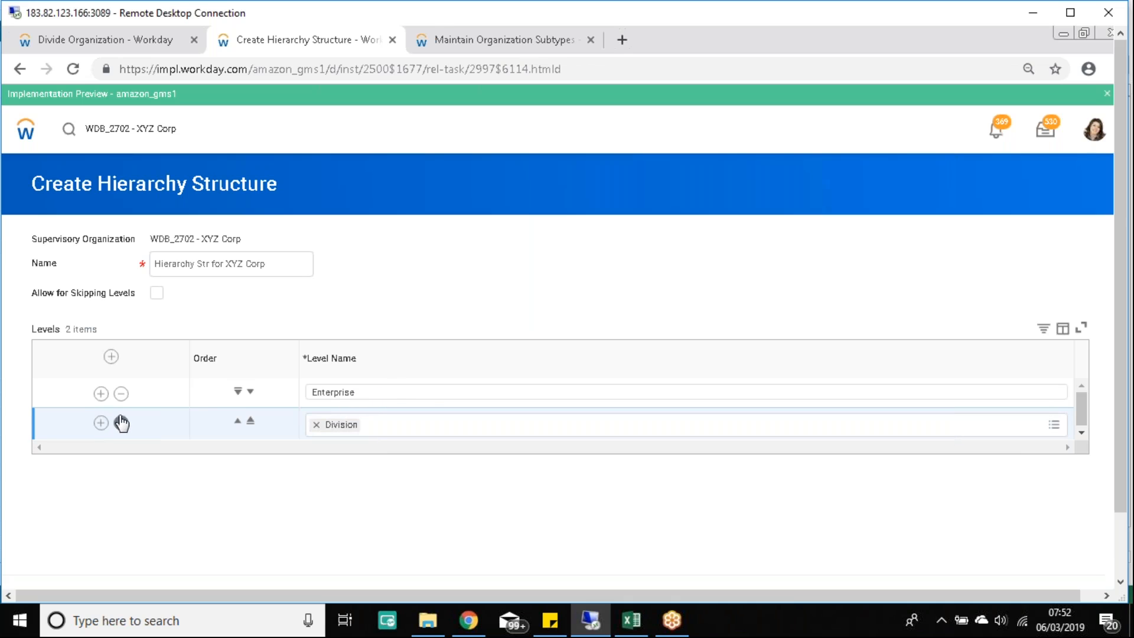
Check the level list on the 06.03 sheet in Excel, and add Corp as the third hierarchy level in Workday
{"action": "left_click", "coordinate": [100, 423]}
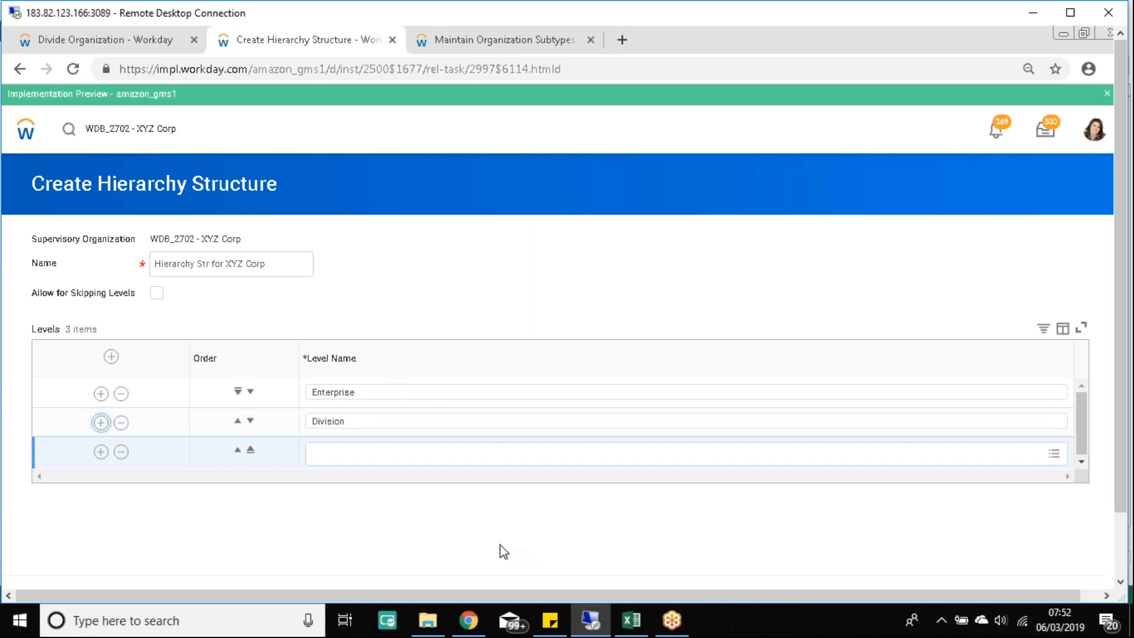
{"action": "left_click", "coordinate": [641, 623]}
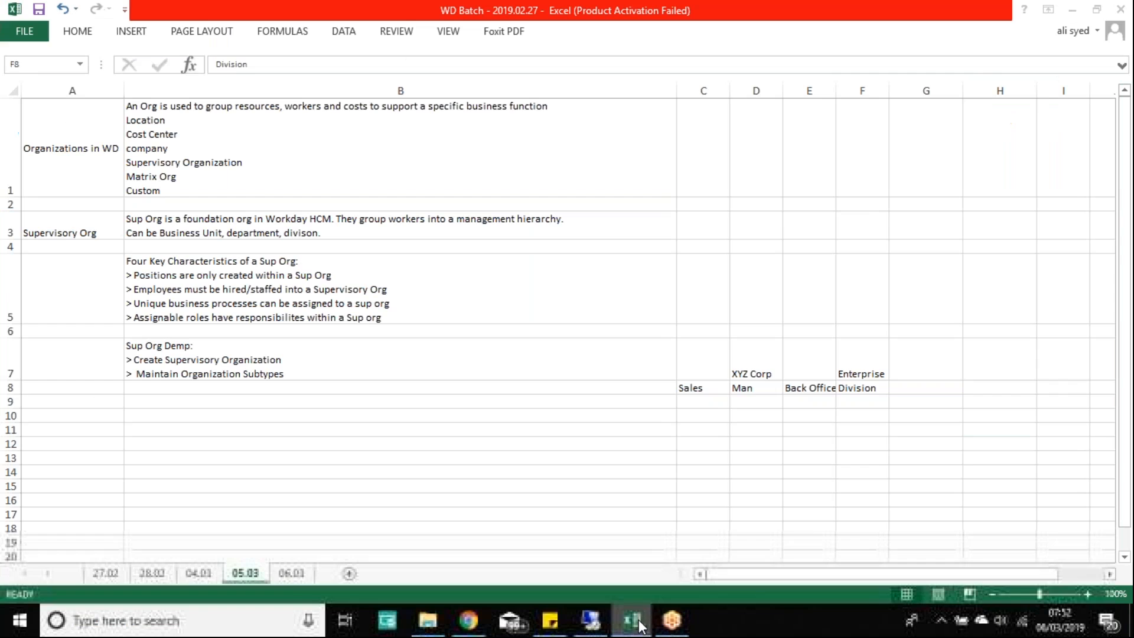
{"action": "left_click", "coordinate": [300, 575]}
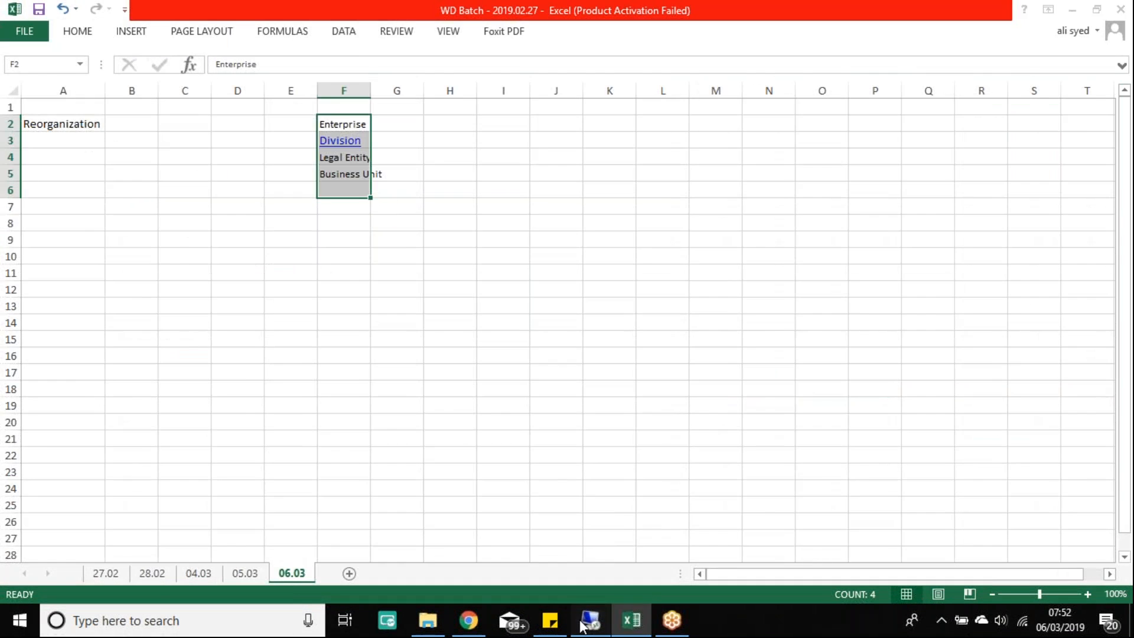
{"action": "left_click", "coordinate": [590, 620]}
{"action": "scroll", "coordinate": [456, 372], "scroll_direction": "down", "scroll_amount": 3}
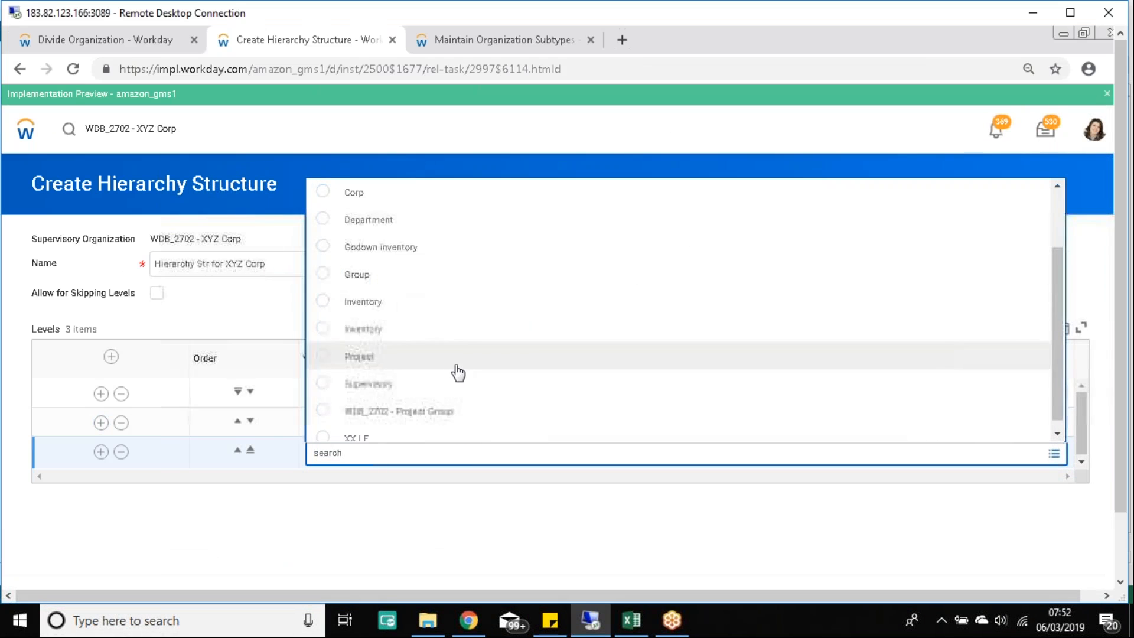
{"action": "scroll", "coordinate": [474, 387], "scroll_direction": "up", "scroll_amount": 3}
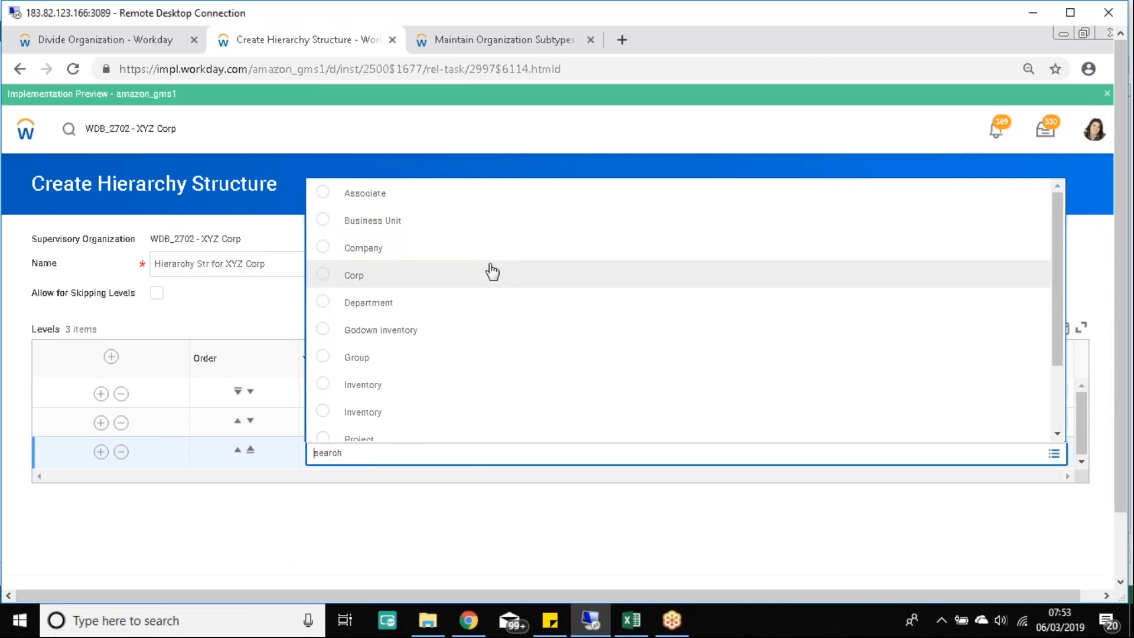
{"action": "left_click", "coordinate": [445, 285]}
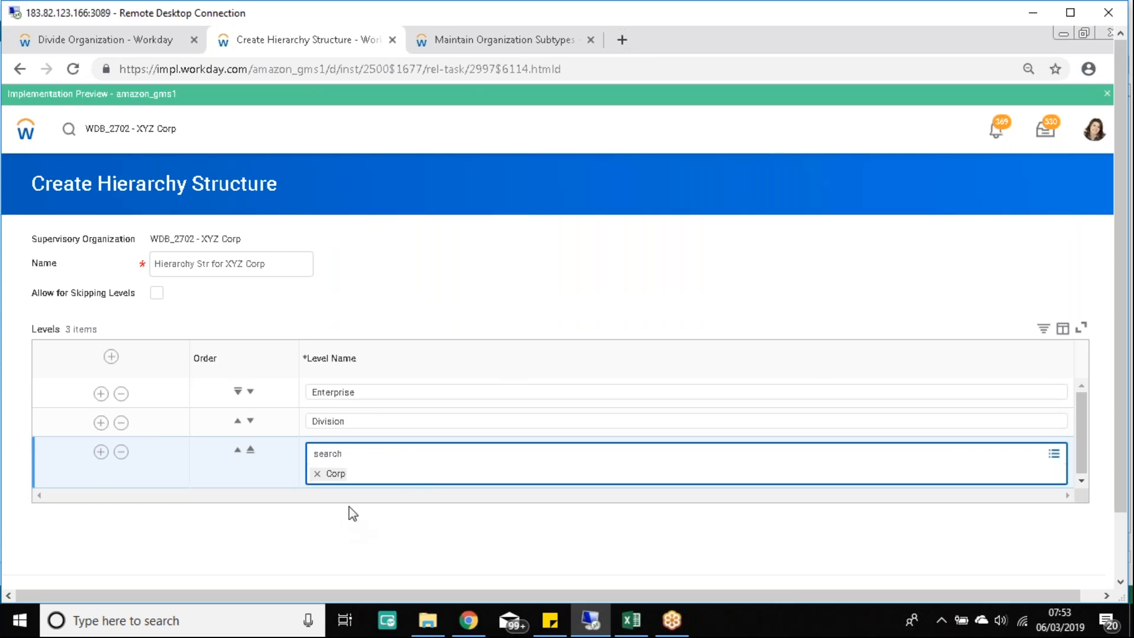
Add Business Unit as the fourth level below Corp in the hierarchy structure
{"action": "left_click", "coordinate": [100, 452]}
{"action": "left_click", "coordinate": [414, 483]}
{"action": "left_click", "coordinate": [361, 255]}
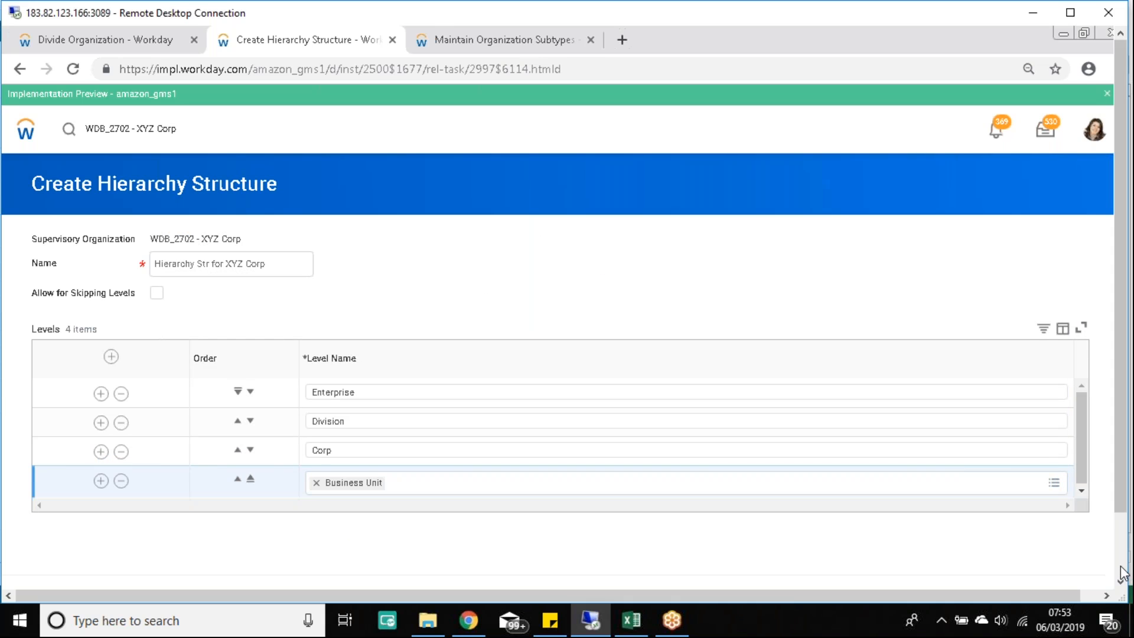
Add WDB_2702 - Project Group as the level below Business Unit in the hierarchy structure
{"action": "left_click", "coordinate": [100, 481]}
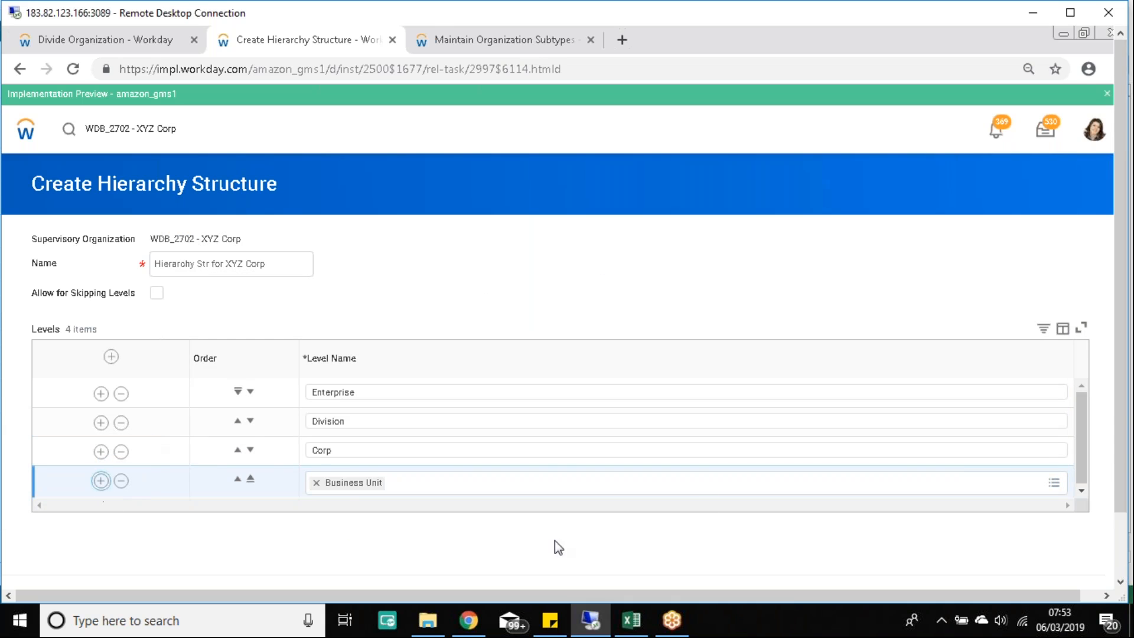
{"action": "left_click", "coordinate": [389, 511]}
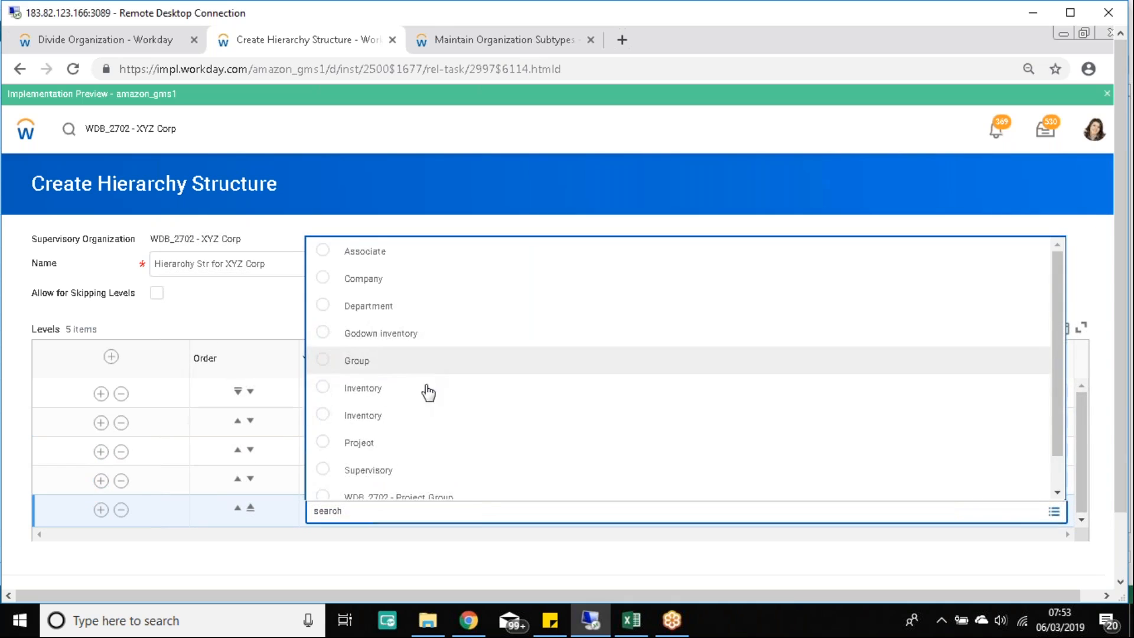
{"action": "scroll", "coordinate": [437, 407], "scroll_direction": "down", "scroll_amount": 2}
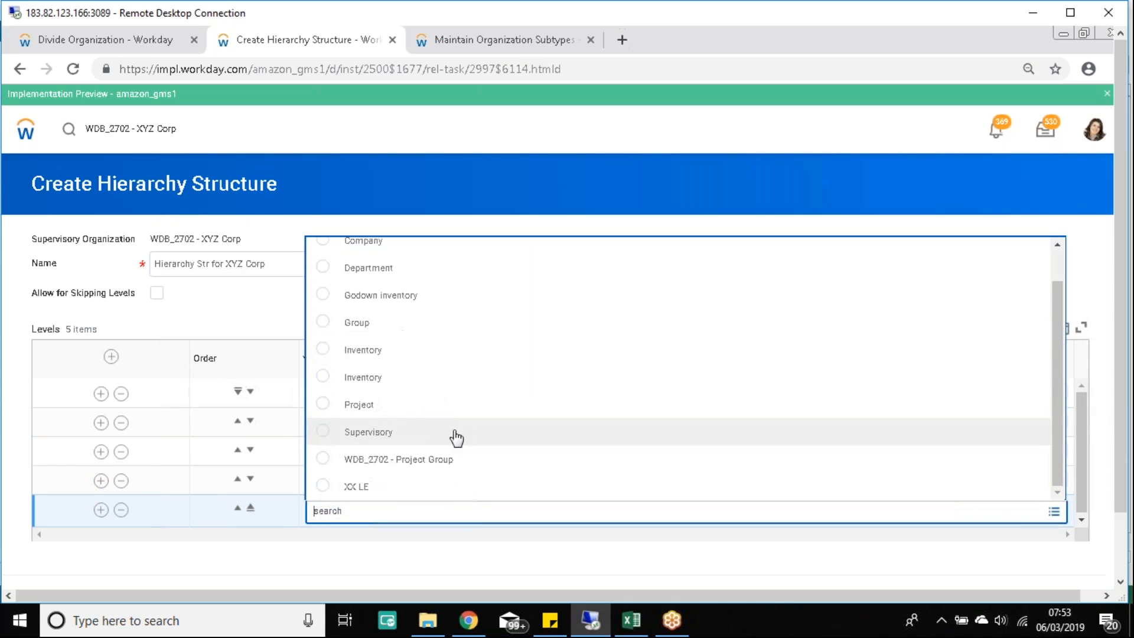
{"action": "left_click", "coordinate": [477, 462]}
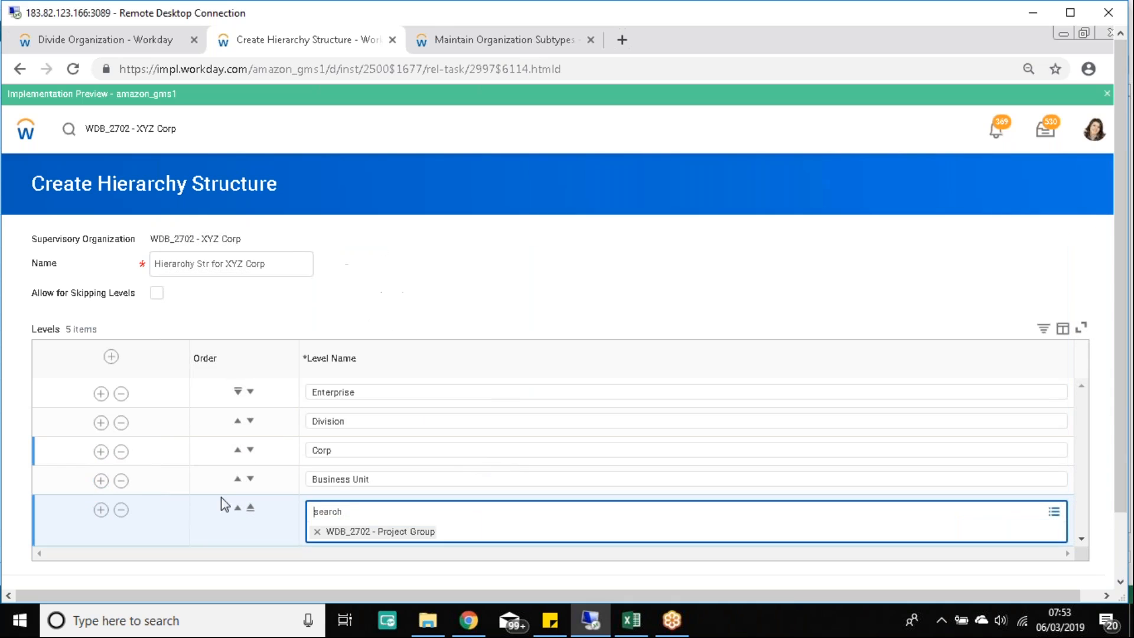
Add Group as the level below WDB_2702 - Project Group and save the new hierarchy structure
{"action": "left_click", "coordinate": [101, 511]}
{"action": "left_click", "coordinate": [490, 540]}
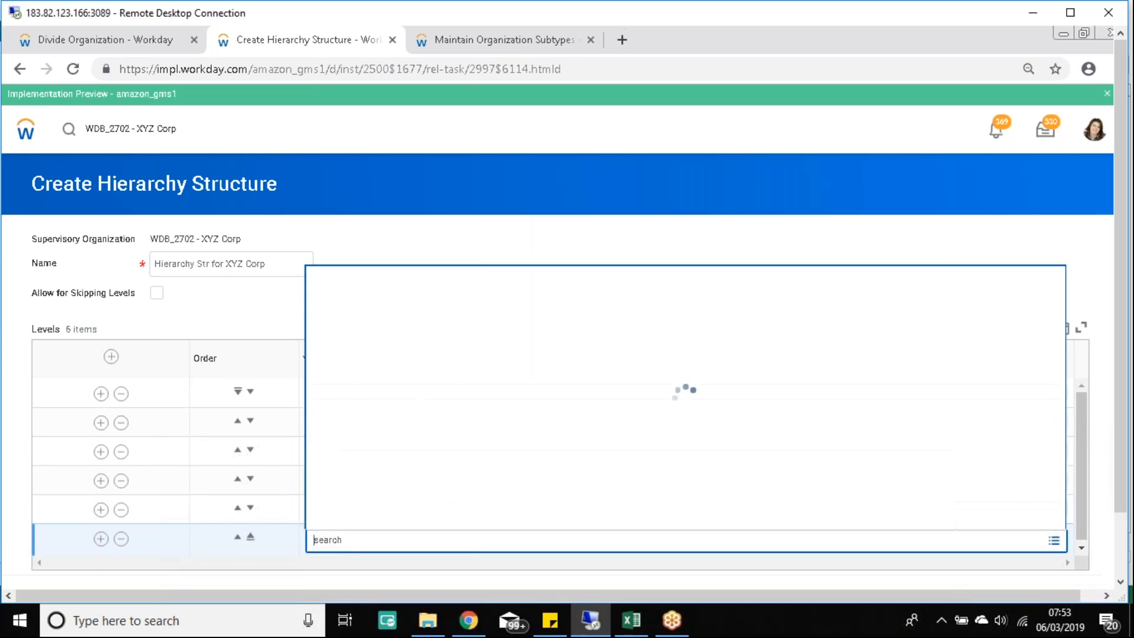
{"action": "left_click", "coordinate": [367, 384]}
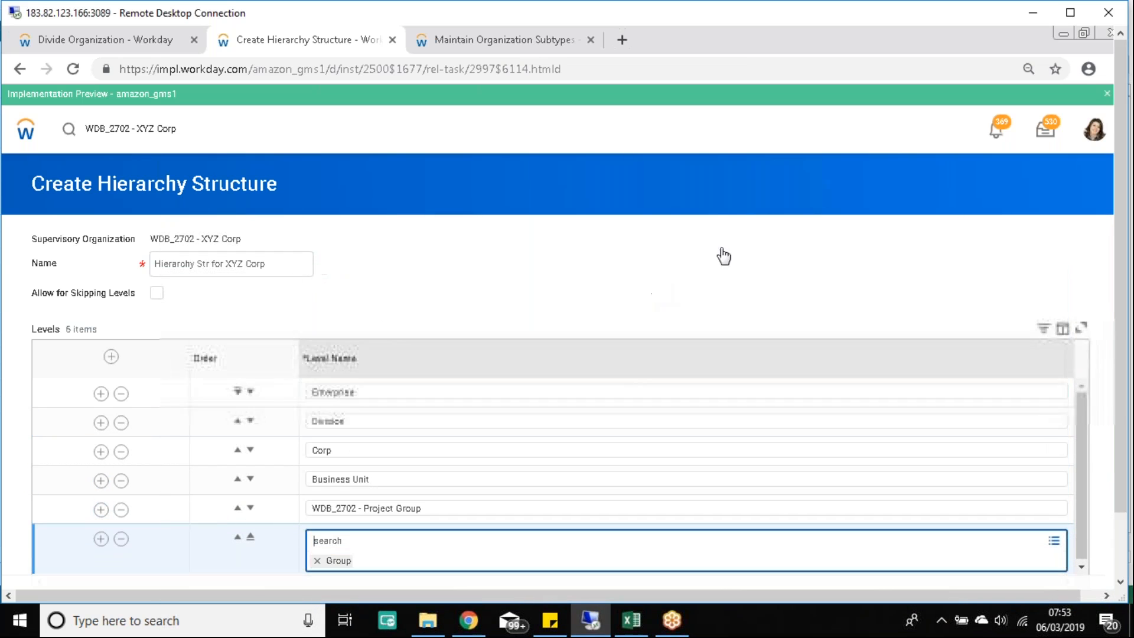
{"action": "left_click", "coordinate": [732, 272]}
{"action": "scroll", "coordinate": [767, 342], "scroll_direction": "down", "scroll_amount": 2}
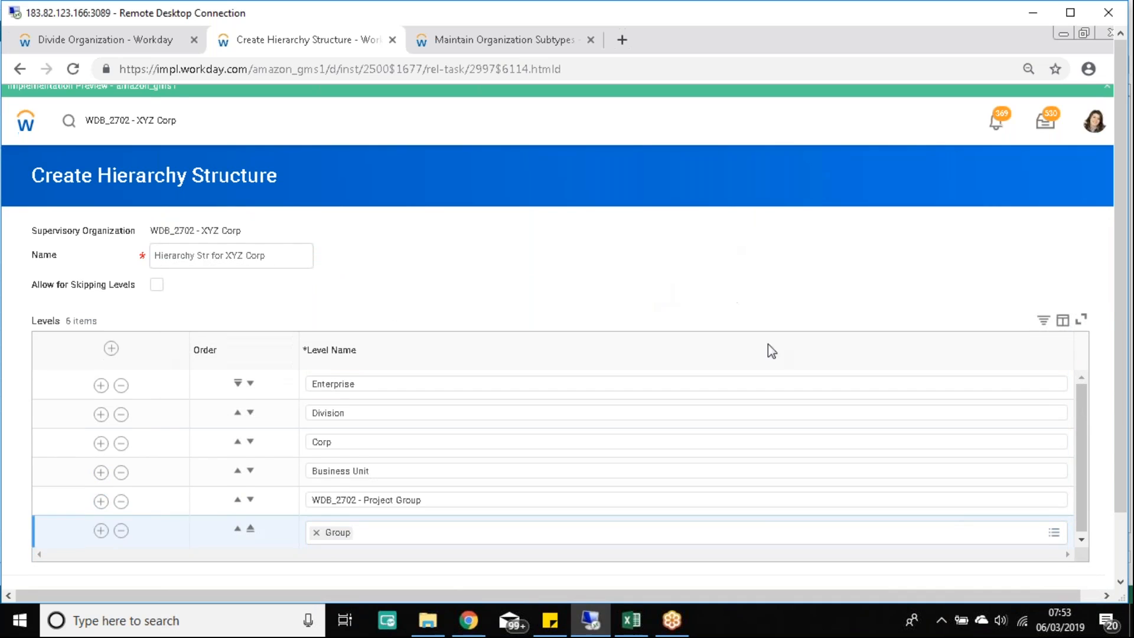
{"action": "left_click", "coordinate": [1114, 582]}
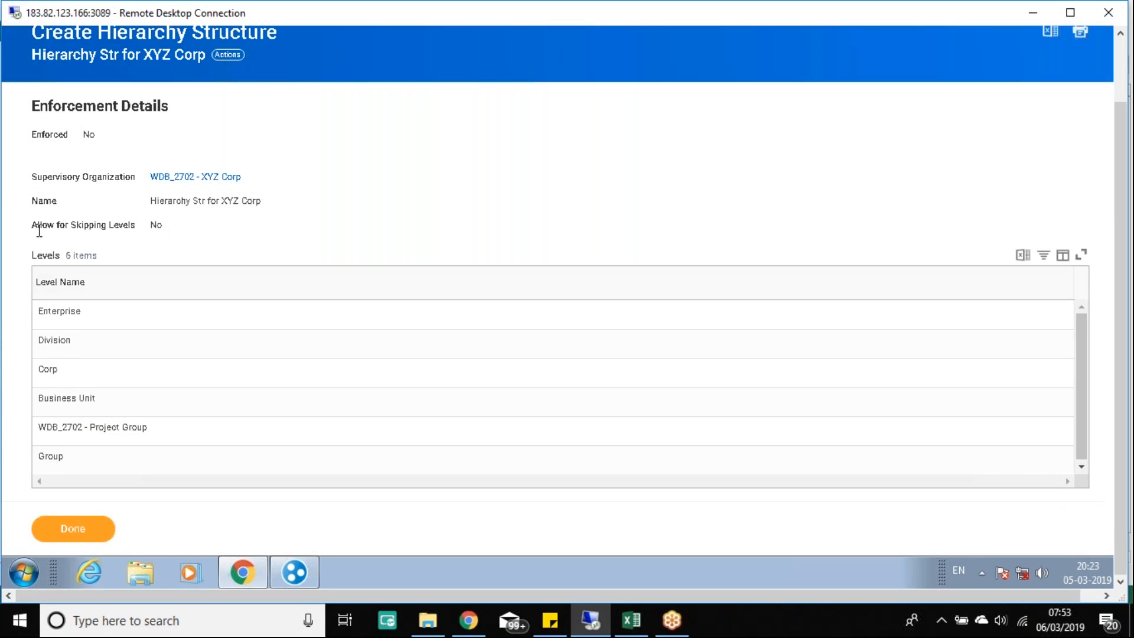
Review the Allow for Skipping Levels setting and the level order of the created hierarchy structure
{"action": "left_click_drag", "start_coordinate": [33, 226], "coordinate": [160, 227]}
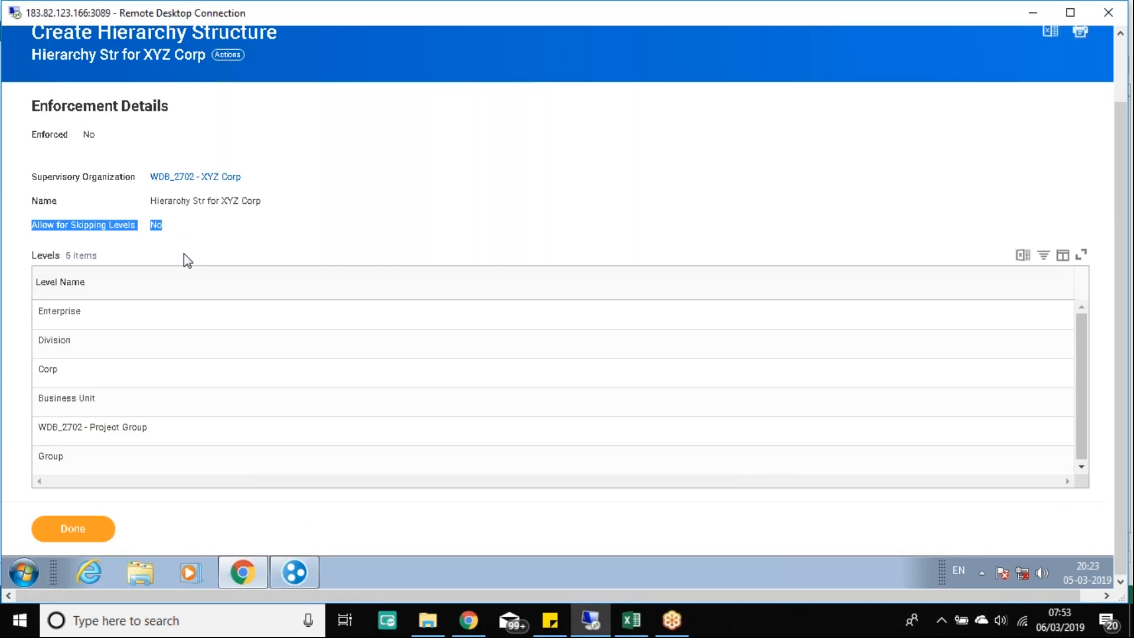
{"action": "left_click", "coordinate": [319, 315]}
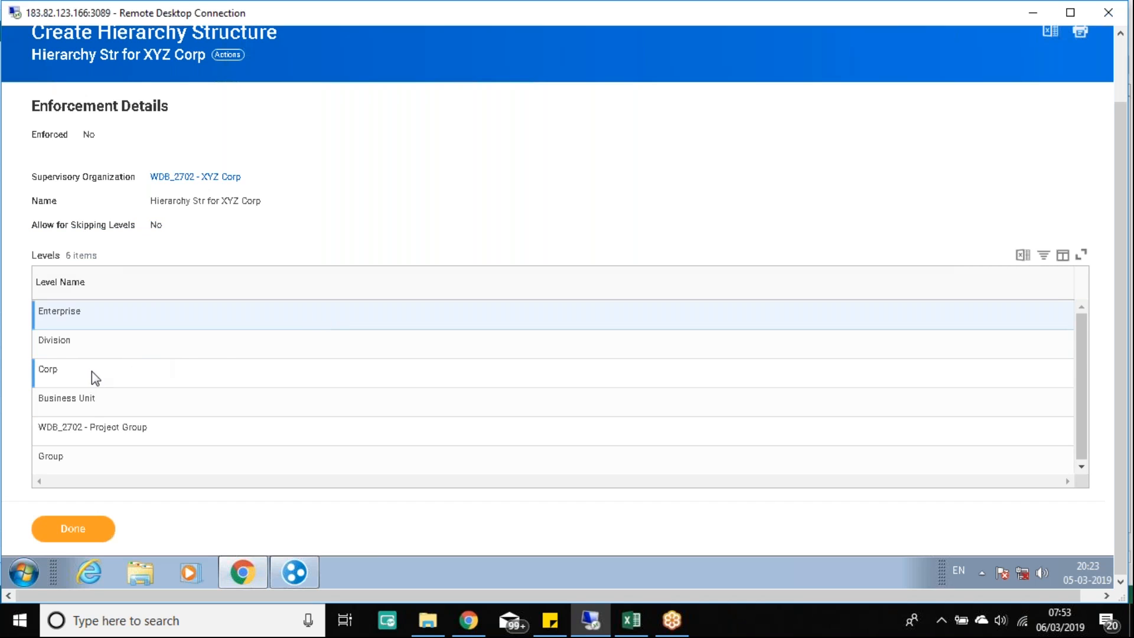
{"action": "left_click", "coordinate": [112, 373]}
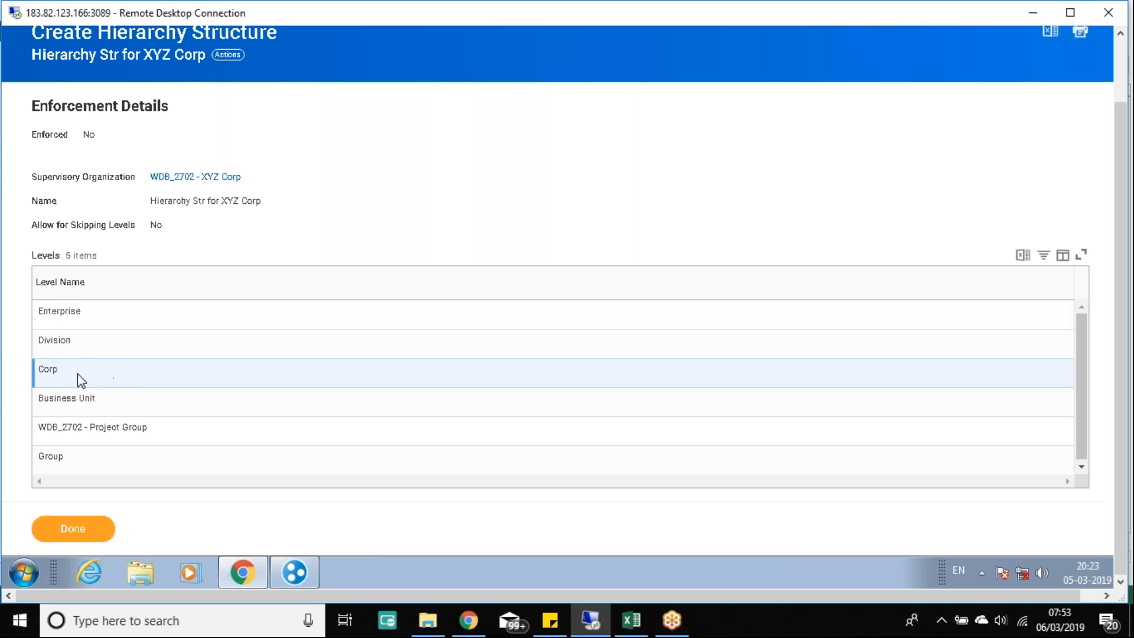
{"action": "mouse_move", "coordinate": [69, 375]}
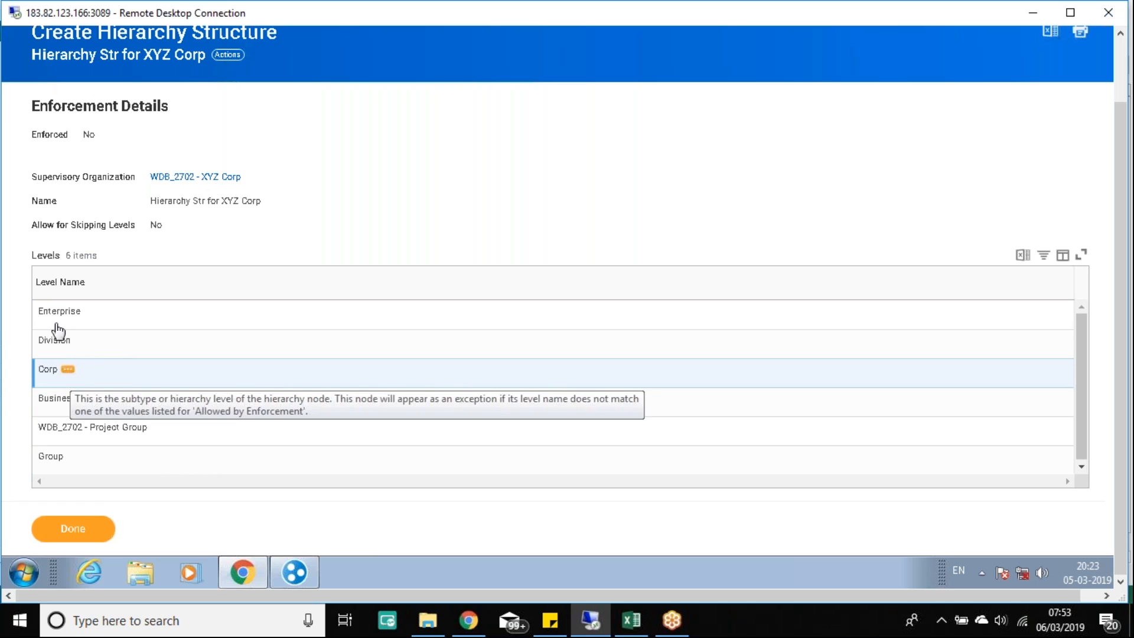
{"action": "left_click", "coordinate": [118, 347]}
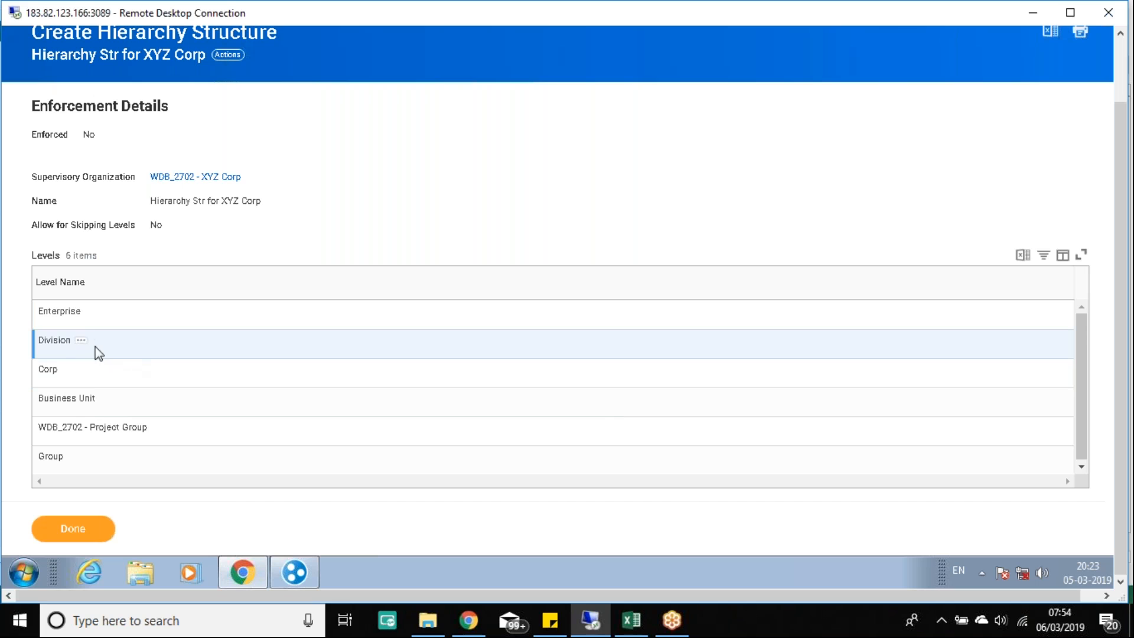
Clear the Organization Subtype in the open Divide Organization form and cancel the division to return to the org chart
{"action": "left_click", "coordinate": [1125, 78]}
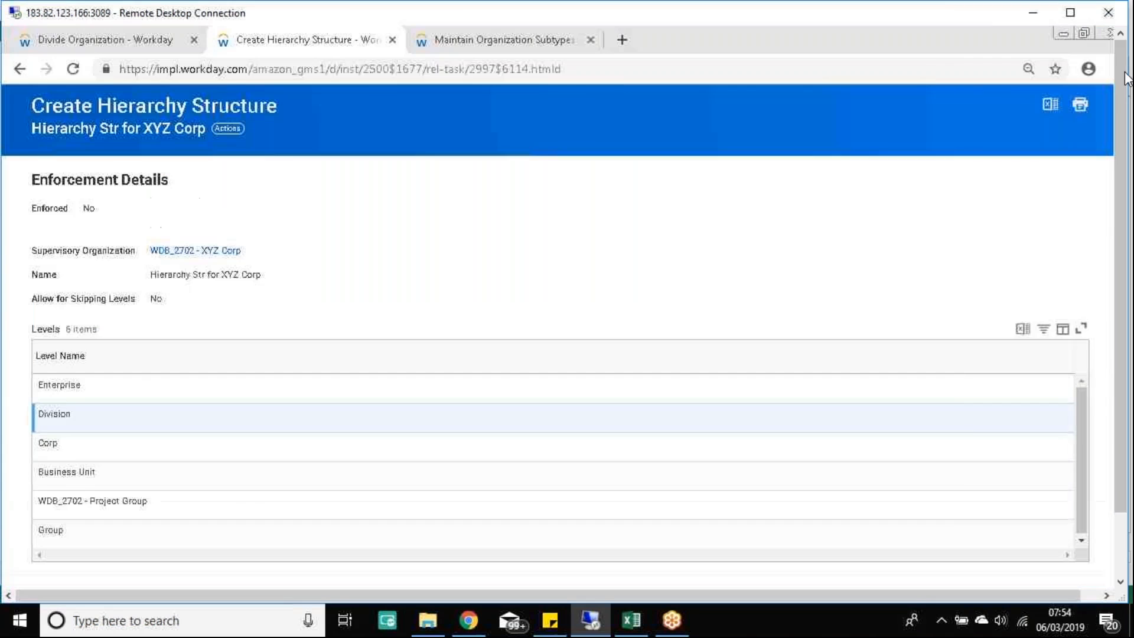
{"action": "left_click", "coordinate": [116, 34]}
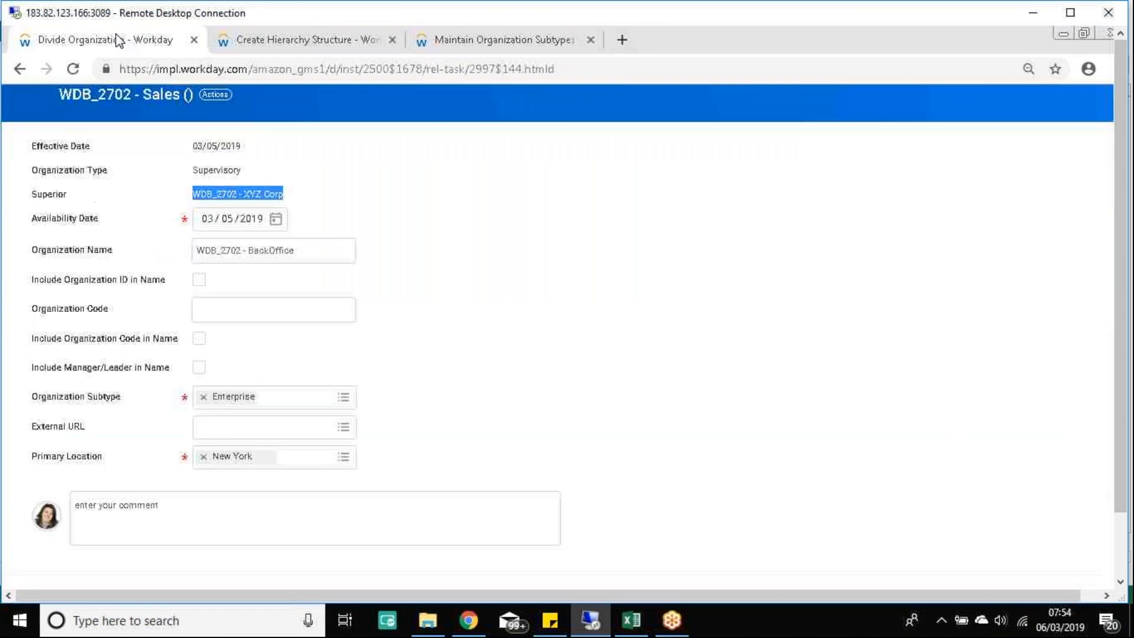
{"action": "left_click", "coordinate": [203, 397]}
{"action": "left_click", "coordinate": [353, 402]}
{"action": "left_click", "coordinate": [401, 304]}
{"action": "scroll", "coordinate": [469, 384], "scroll_direction": "up", "scroll_amount": 2}
{"action": "scroll", "coordinate": [307, 541], "scroll_direction": "down", "scroll_amount": 3}
{"action": "left_click", "coordinate": [1120, 542]}
{"action": "left_click", "coordinate": [195, 530]}
{"action": "left_click", "coordinate": [526, 314]}
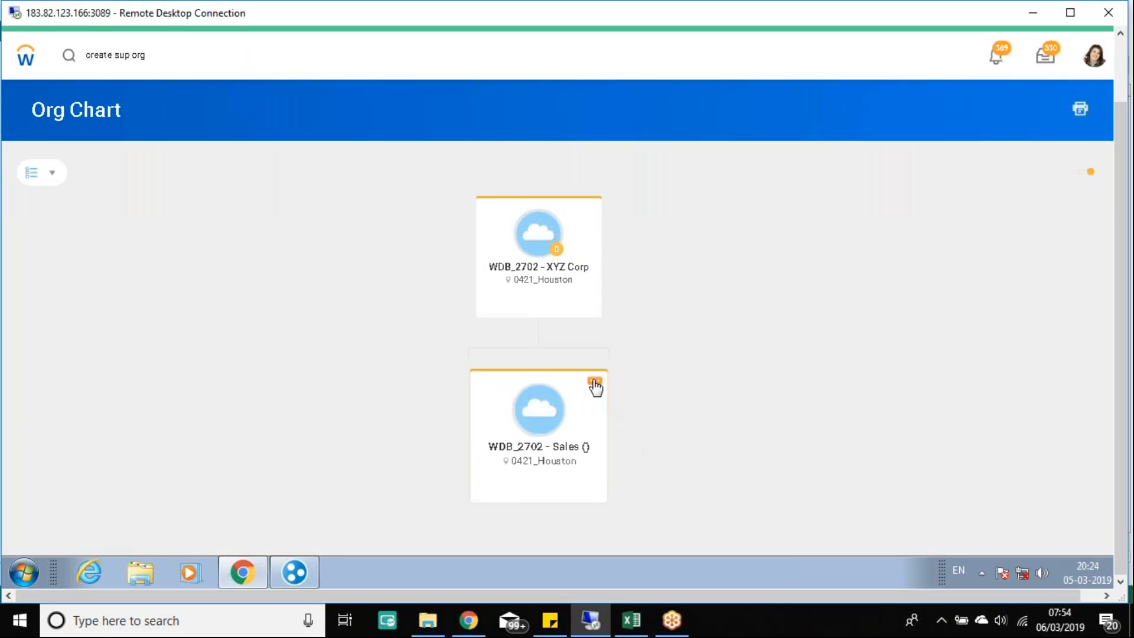
Start creating a subordinate organization under WDB_2702 - Sales, accepting the effective date 03/05/2019
{"action": "left_click", "coordinate": [594, 385]}
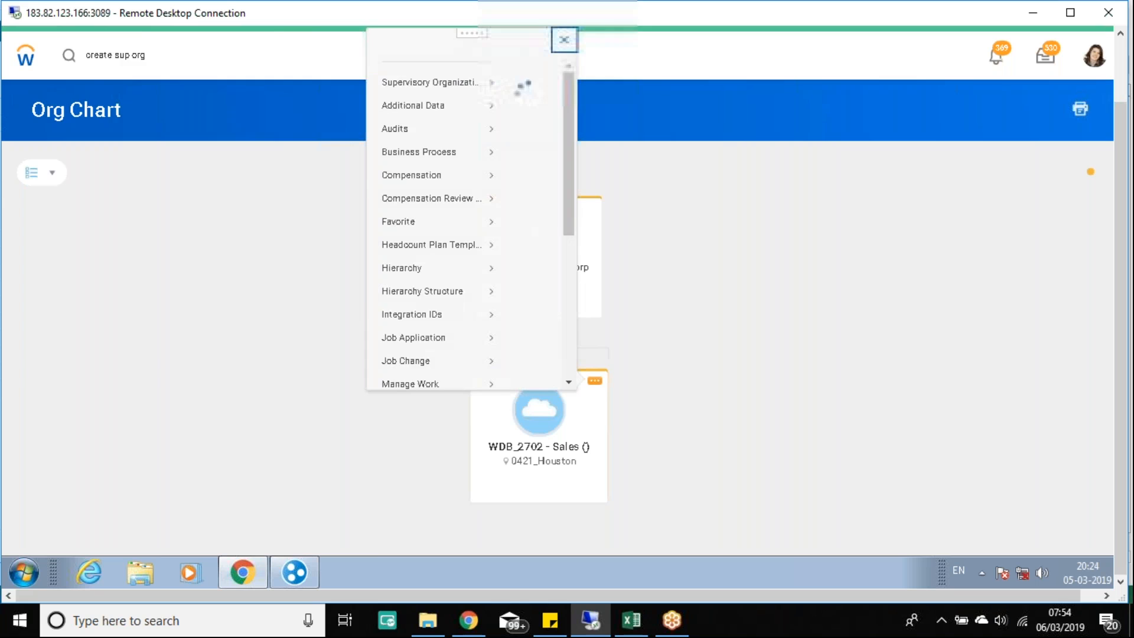
{"action": "scroll", "coordinate": [59, 304], "scroll_direction": "down", "scroll_amount": 2}
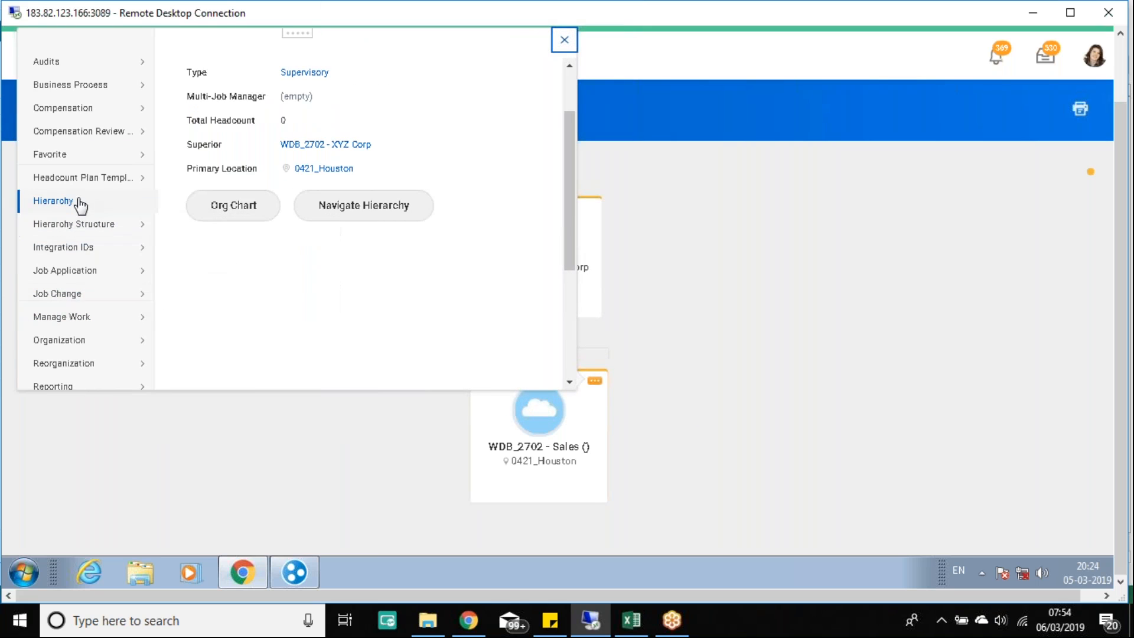
{"action": "mouse_move", "coordinate": [69, 321]}
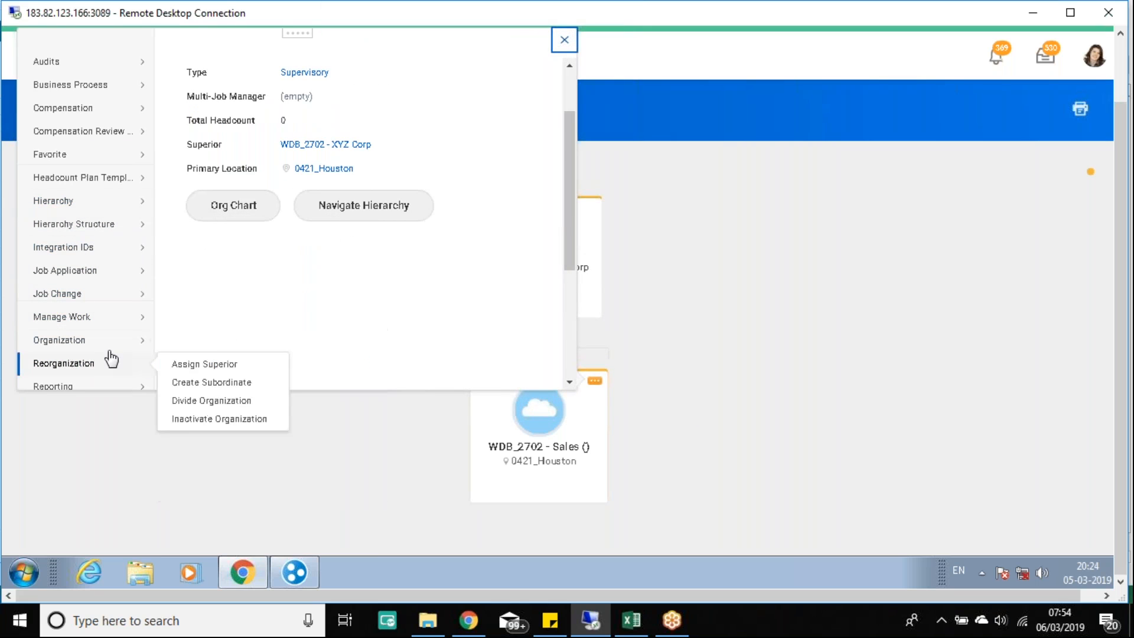
{"action": "mouse_move", "coordinate": [95, 368]}
{"action": "left_click", "coordinate": [220, 386]}
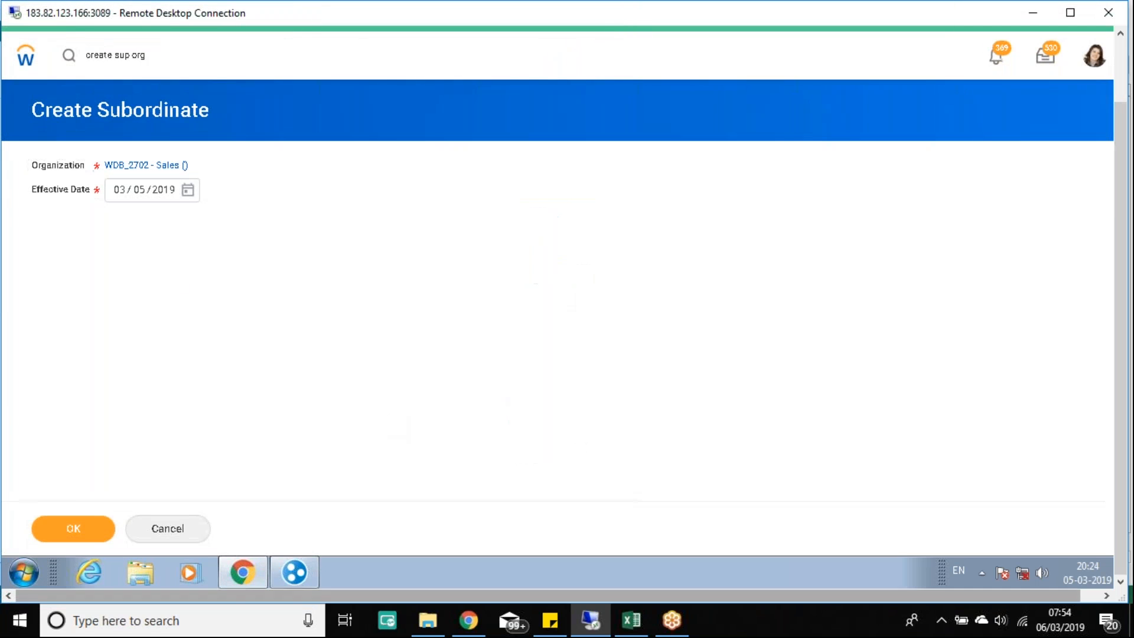
{"action": "left_click", "coordinate": [73, 528]}
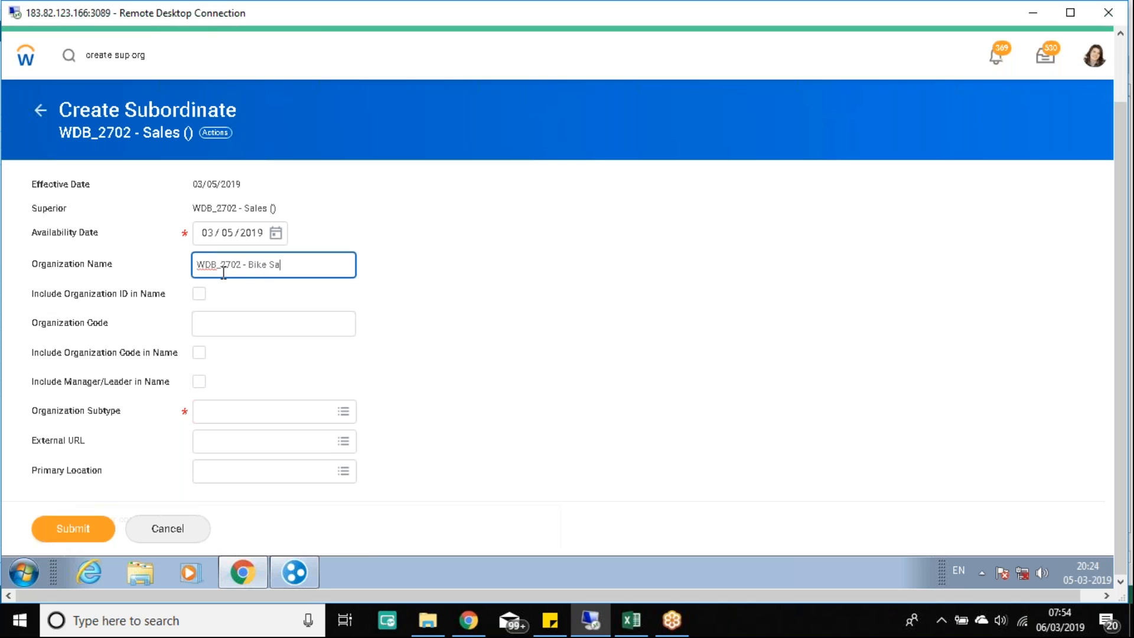
Name the subordinate organization WDB_2702 - Bike Sales, set its subtype to Associate and submit it
{"action": "left_click", "coordinate": [280, 418]}
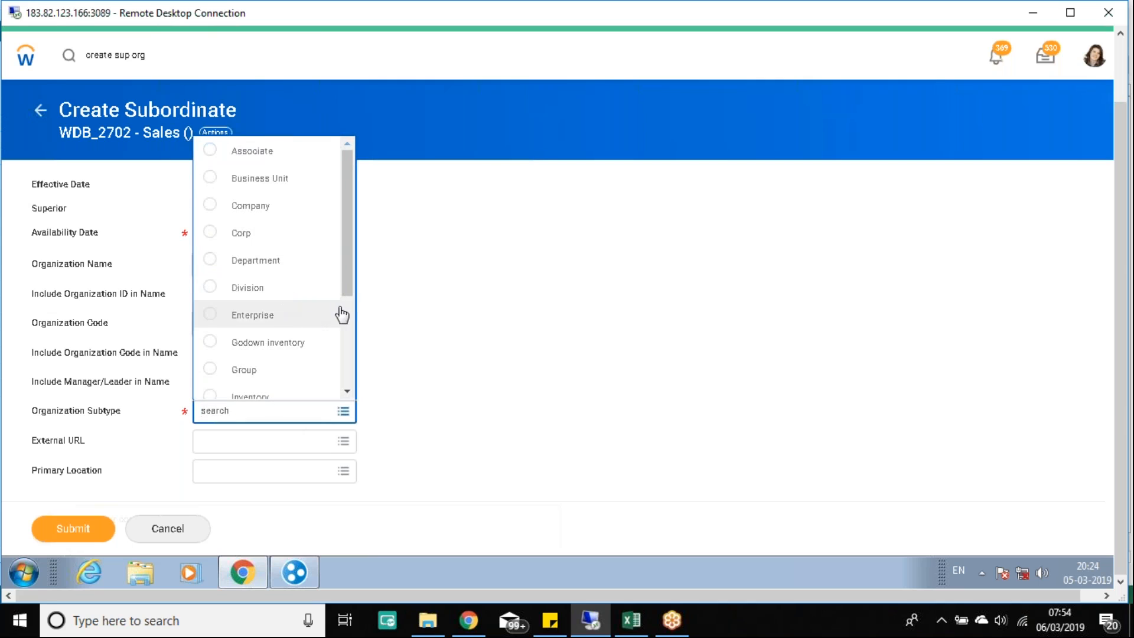
{"action": "left_click", "coordinate": [252, 152]}
{"action": "left_click", "coordinate": [652, 410]}
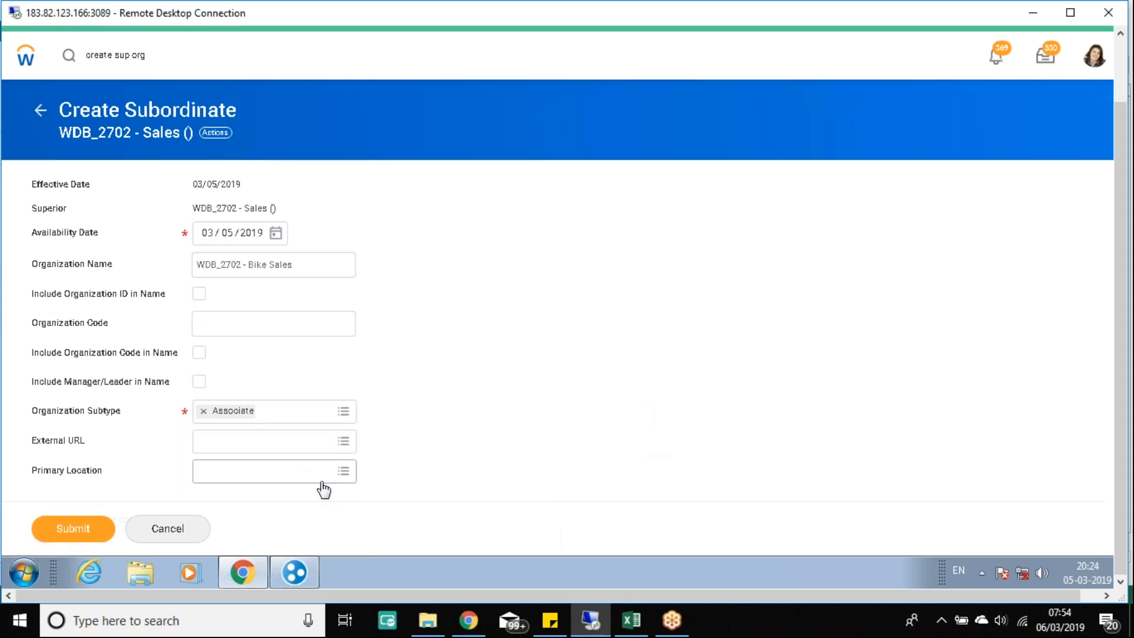
{"action": "left_click", "coordinate": [93, 537]}
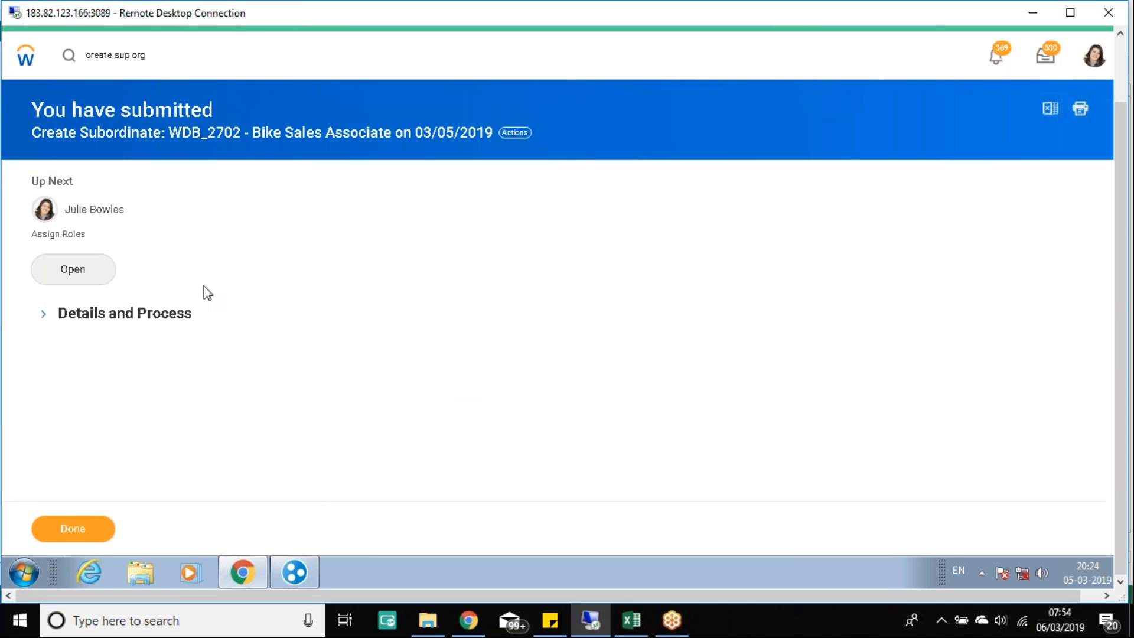
Open Hierarchy Str for XYZ Corp for editing, review its levels and save it without changes
{"action": "left_click", "coordinate": [1122, 87]}
{"action": "left_click", "coordinate": [302, 37]}
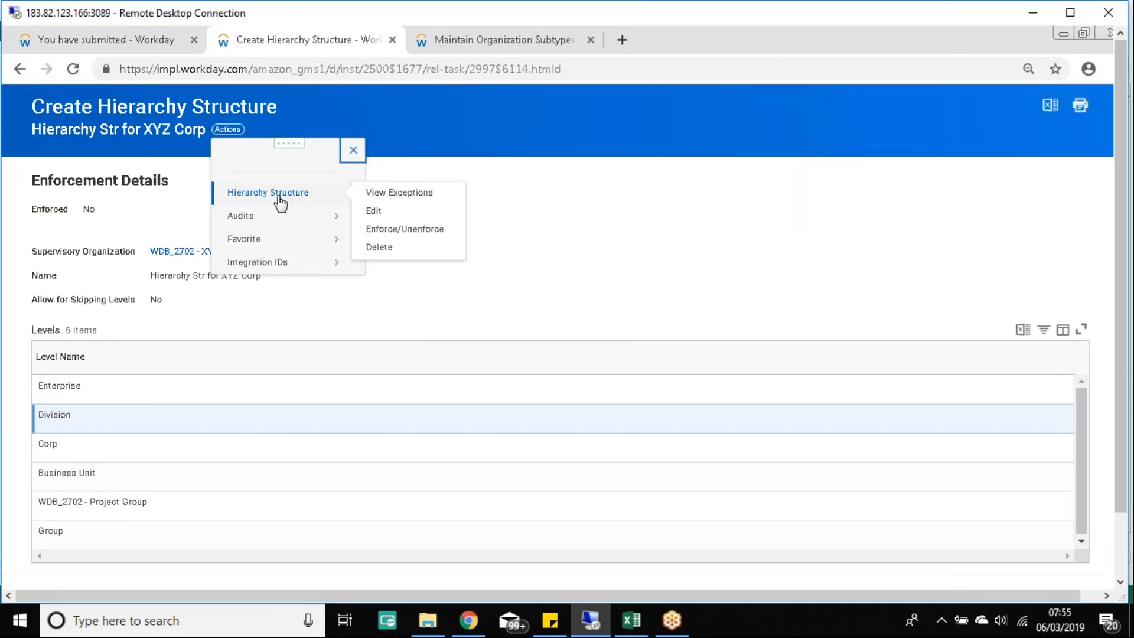
{"action": "left_click", "coordinate": [374, 211]}
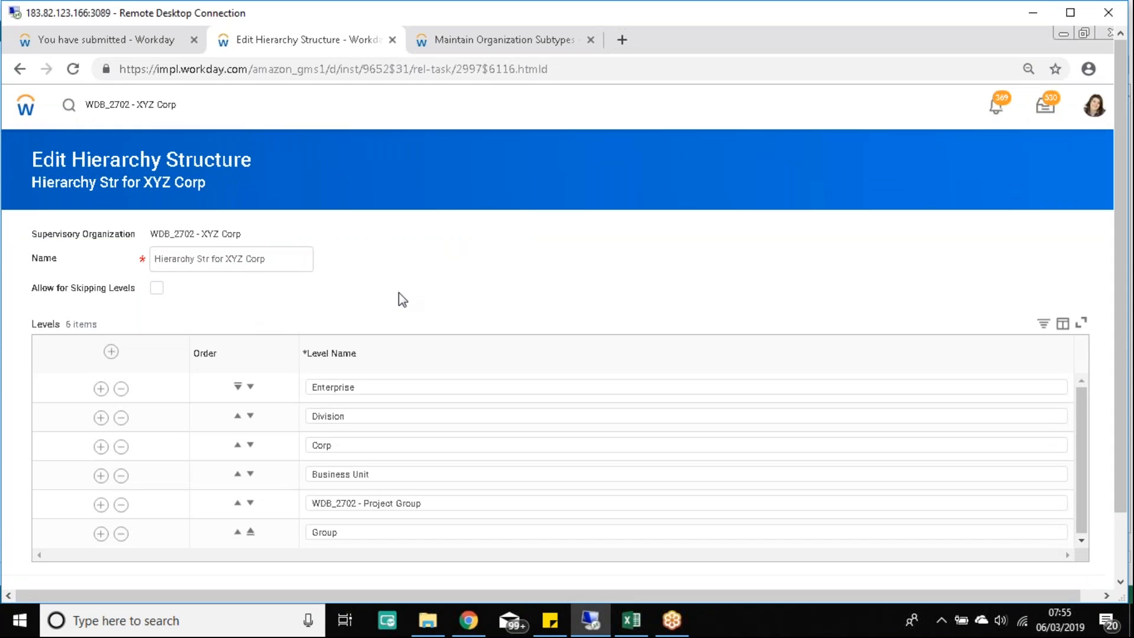
{"action": "left_click", "coordinate": [1122, 558]}
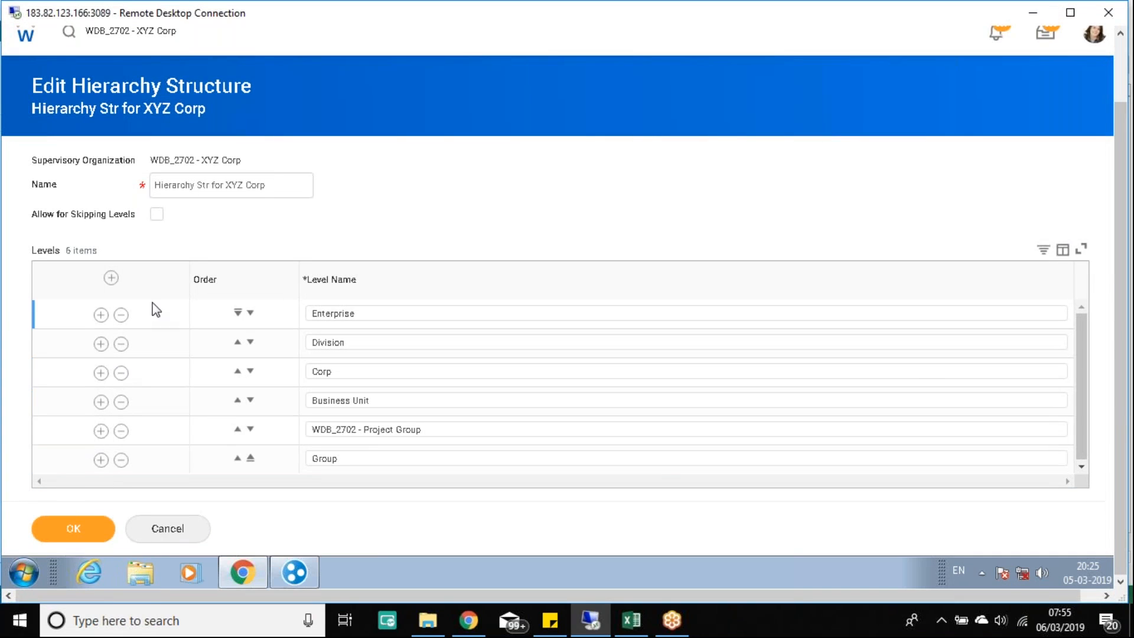
{"action": "left_click", "coordinate": [79, 533]}
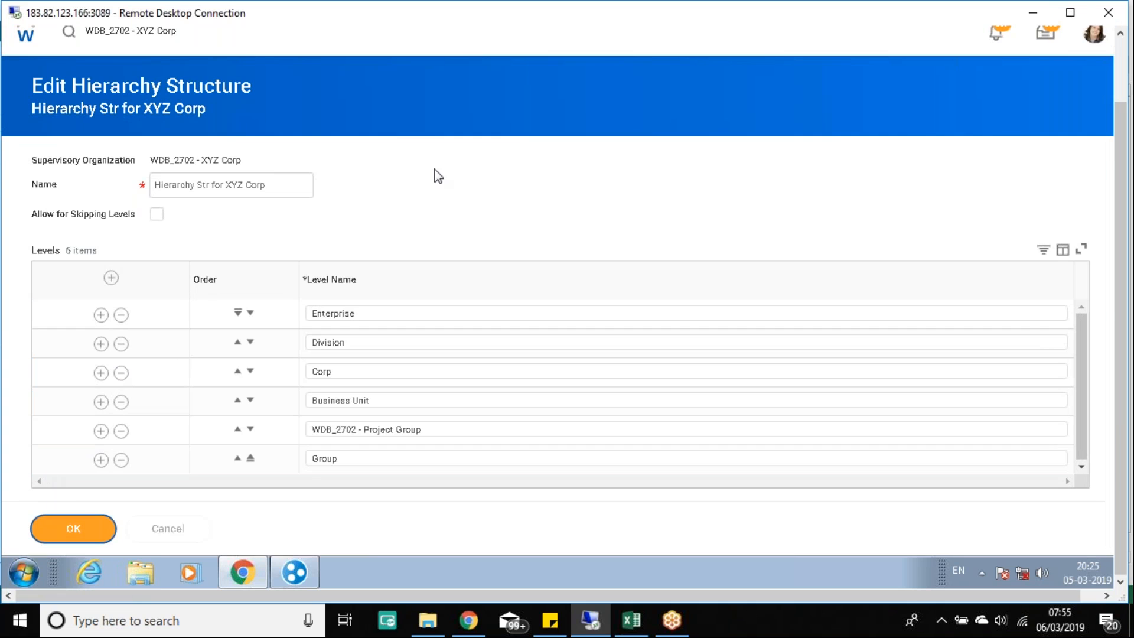
Open the Enforce/Unenforce Hierarchy Structure task for the supervisory organization WDB_2702 - XYZ Corp
{"action": "left_click", "coordinate": [1120, 49]}
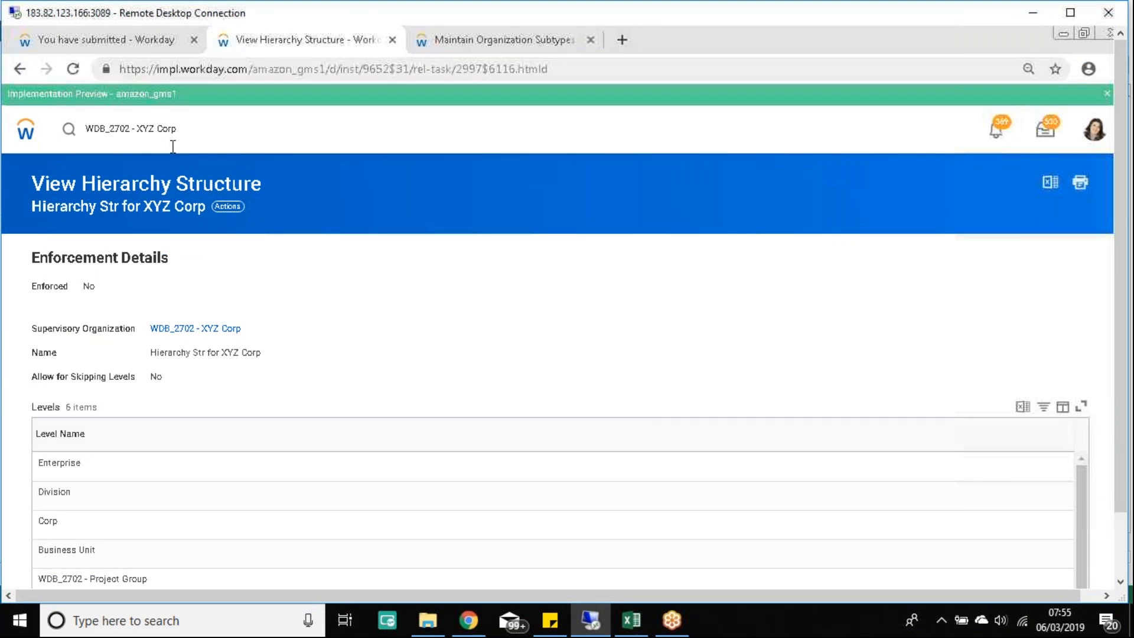
{"action": "left_click", "coordinate": [194, 328]}
{"action": "left_click", "coordinate": [788, 39]}
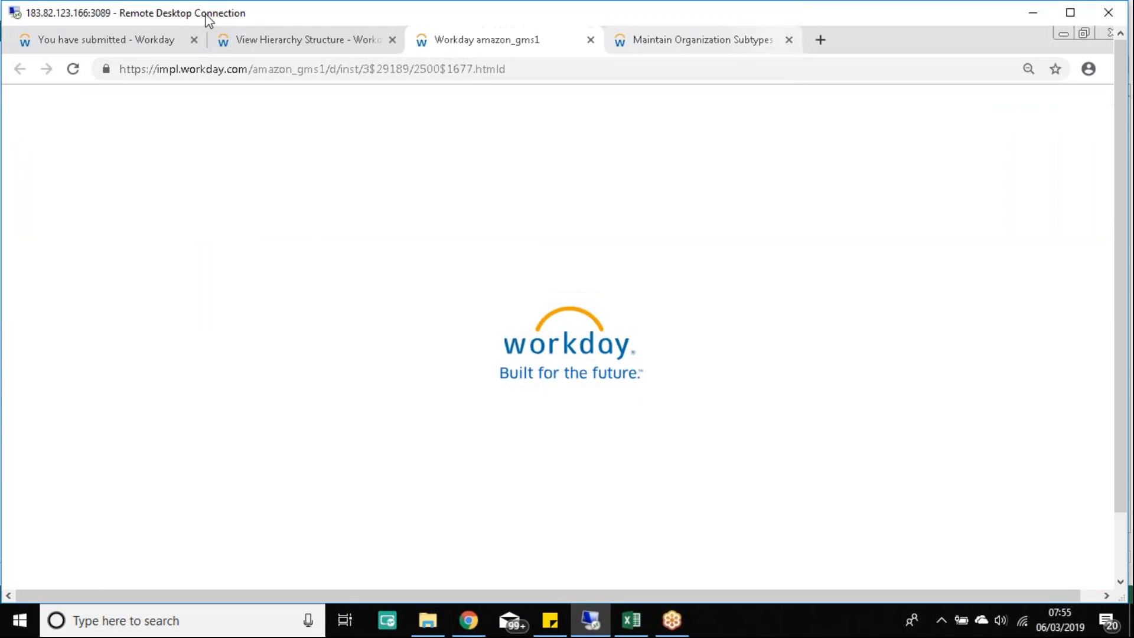
{"action": "left_click", "coordinate": [283, 40]}
{"action": "left_click", "coordinate": [504, 47]}
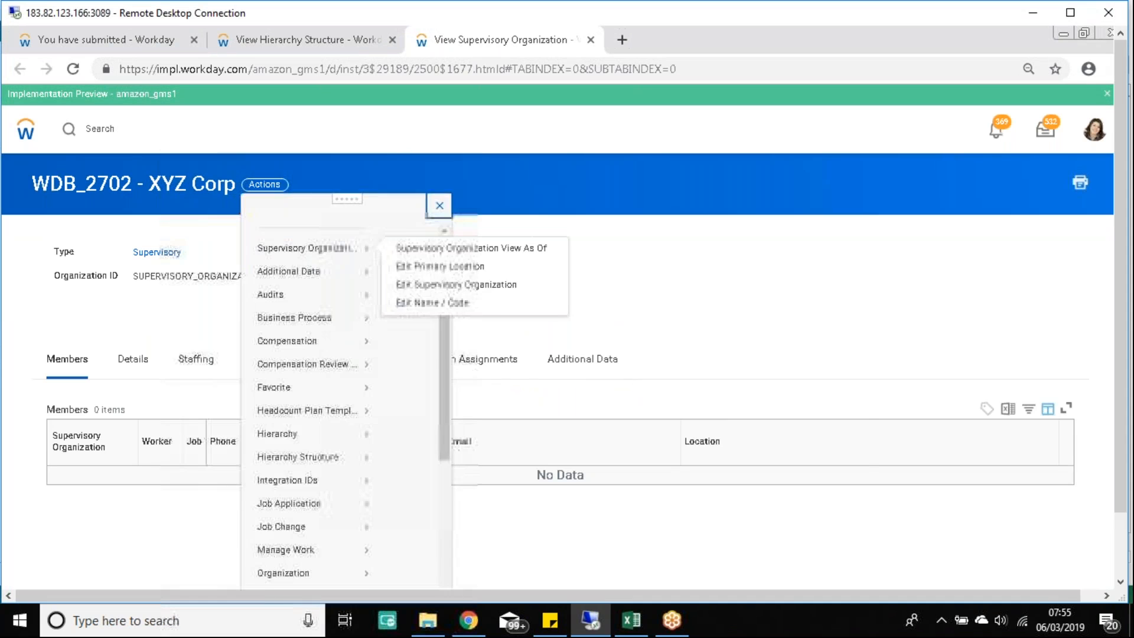
{"action": "mouse_move", "coordinate": [312, 482]}
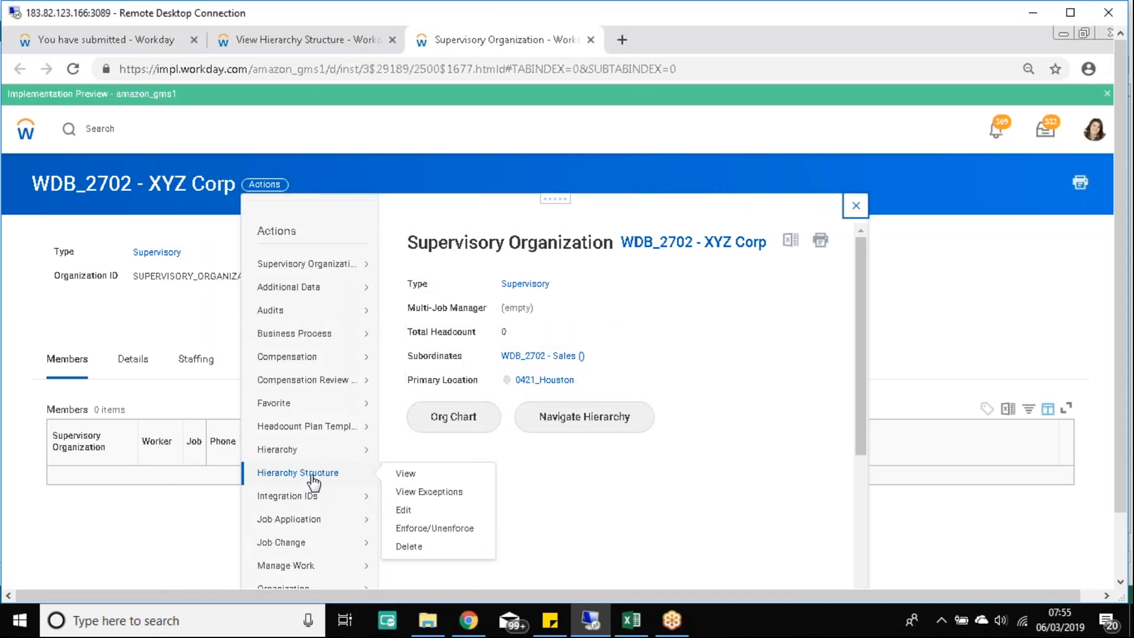
{"action": "left_click", "coordinate": [435, 528]}
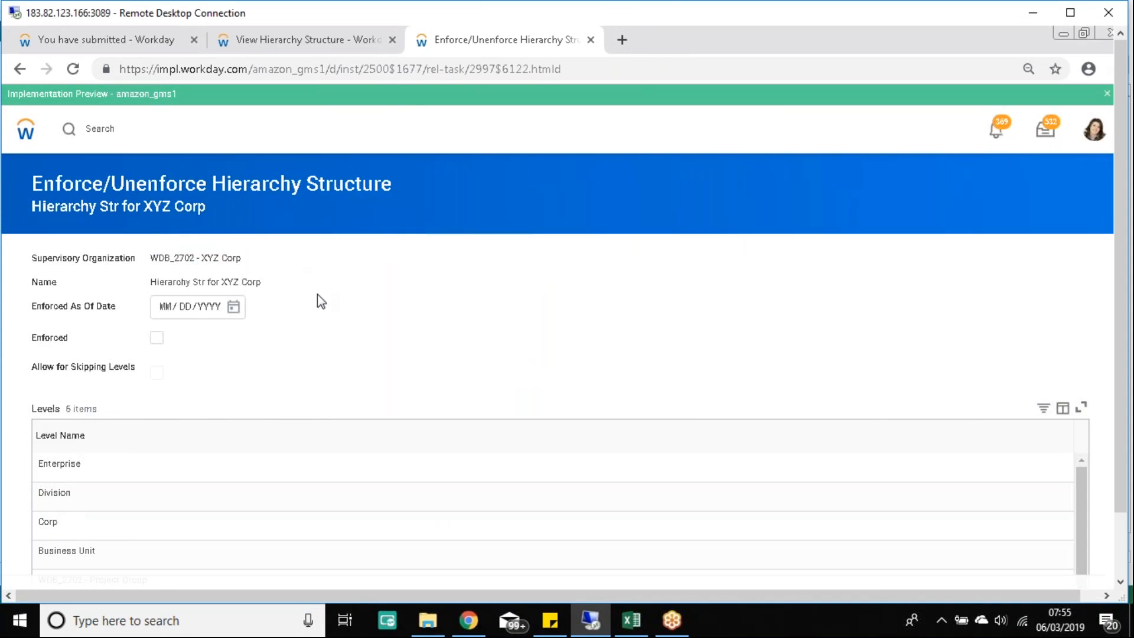
Set Enforced As Of Date to 03/05/2019 and turn on Enforced for the hierarchy structure
{"action": "scroll", "coordinate": [321, 301], "scroll_direction": "down", "scroll_amount": 1}
{"action": "left_click", "coordinate": [234, 227]}
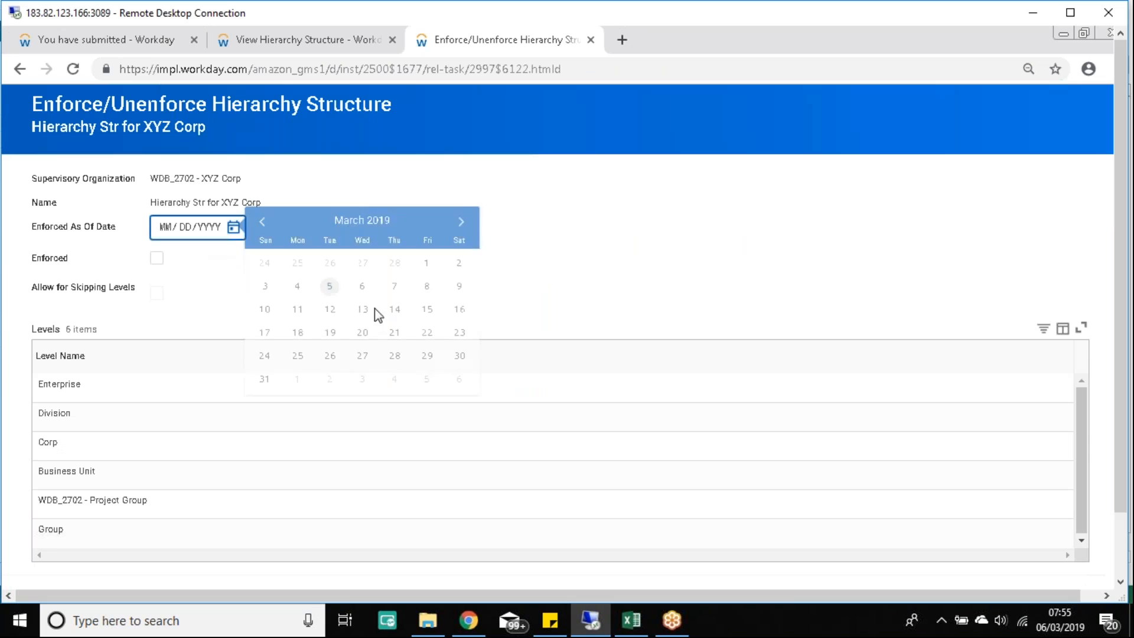
{"action": "left_click", "coordinate": [326, 289]}
{"action": "left_click", "coordinate": [156, 258]}
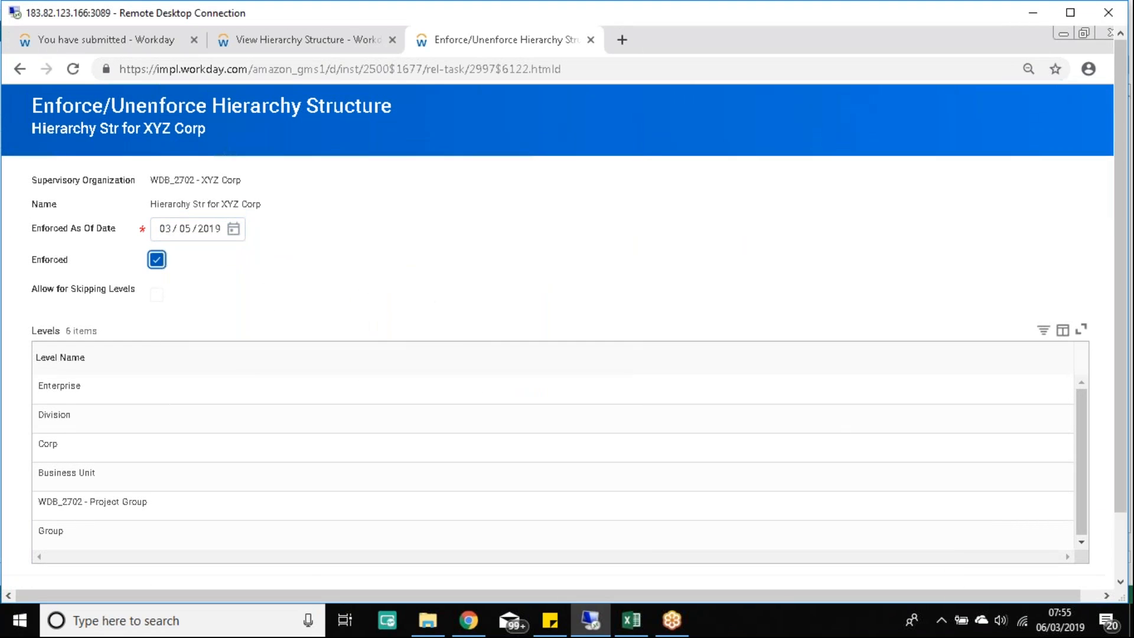
Try to submit the enforcement of Hierarchy Str for XYZ Corp as of 03/05/2019, review the page error and cancel the task
{"action": "left_click", "coordinate": [1116, 567]}
{"action": "left_click", "coordinate": [74, 528]}
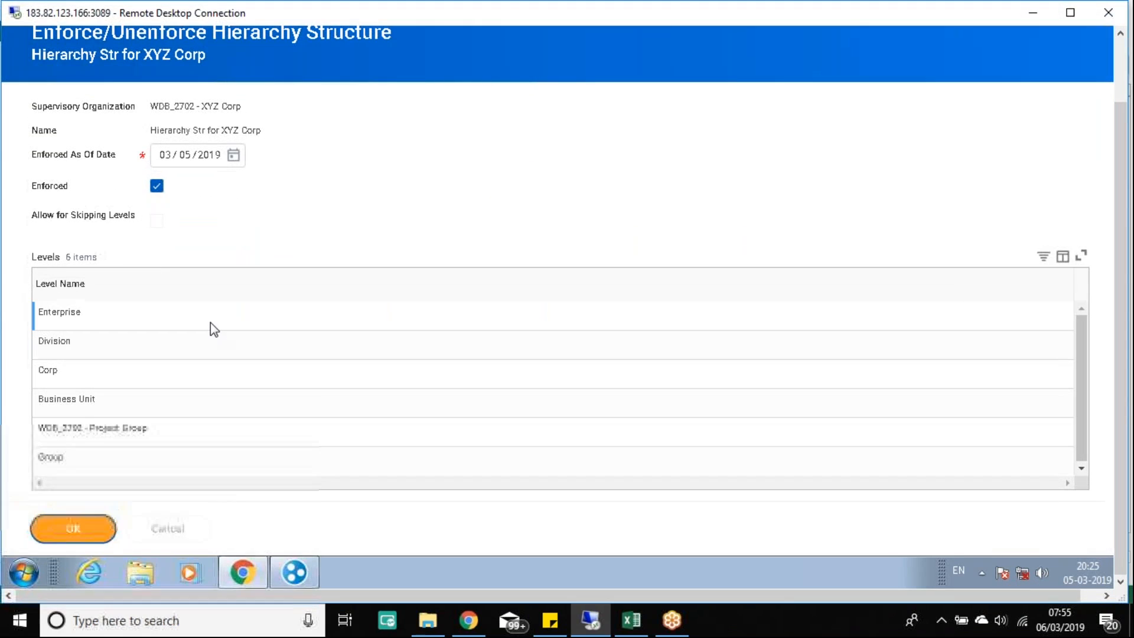
{"action": "left_click", "coordinate": [980, 114]}
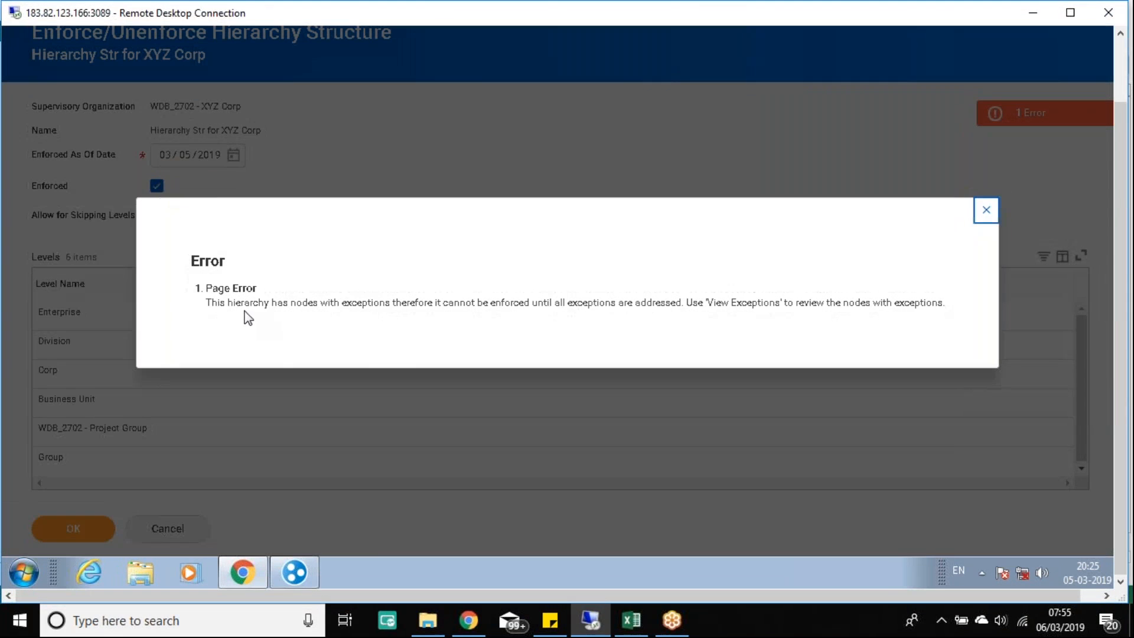
{"action": "left_click_drag", "start_coordinate": [211, 302], "coordinate": [569, 302]}
{"action": "left_click", "coordinate": [987, 209]}
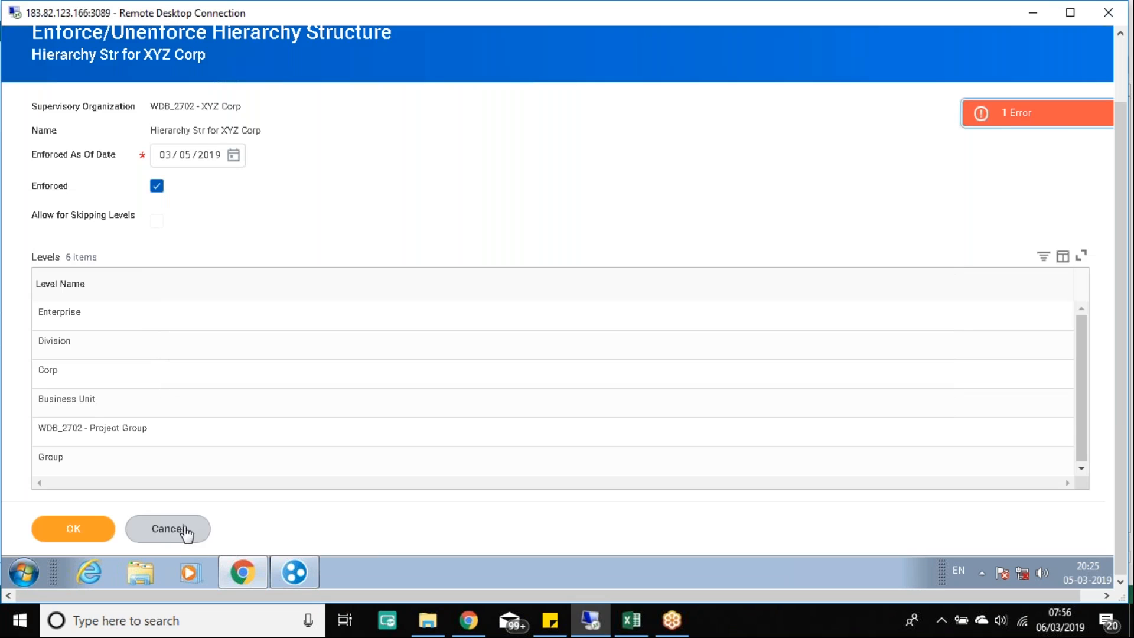
{"action": "left_click", "coordinate": [185, 531]}
{"action": "left_click", "coordinate": [519, 311]}
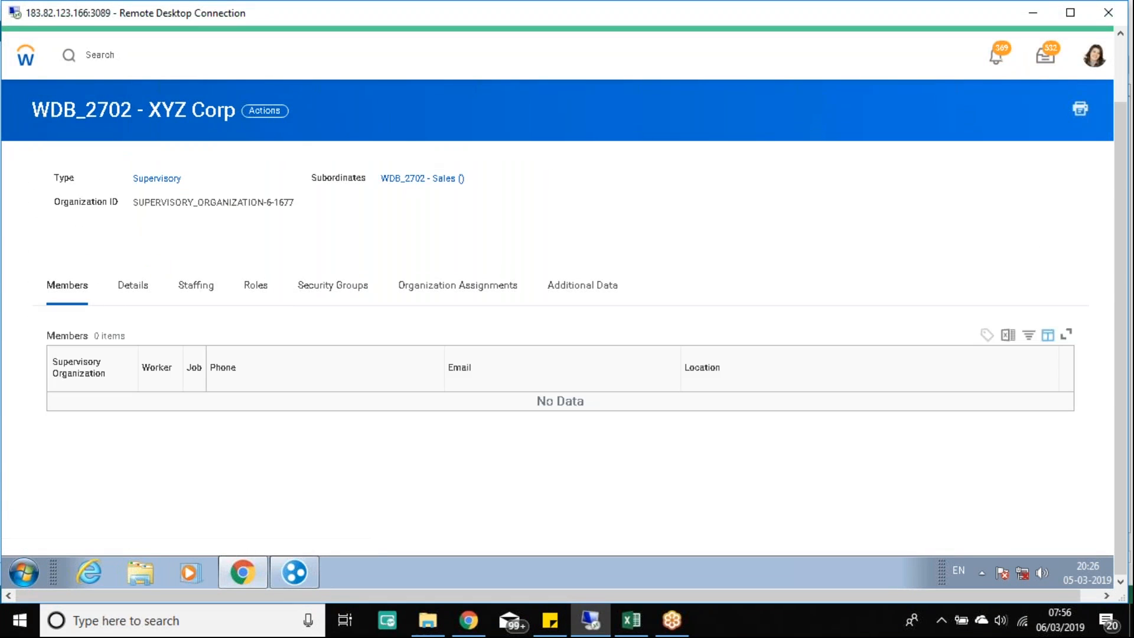
Run View Hierarchy Structure Exceptions for WDB_2702 - XYZ Corp as of 03/05/2019 without skipping levels and examine the listed exceptions
{"action": "left_click", "coordinate": [264, 111]}
{"action": "mouse_move", "coordinate": [317, 417]}
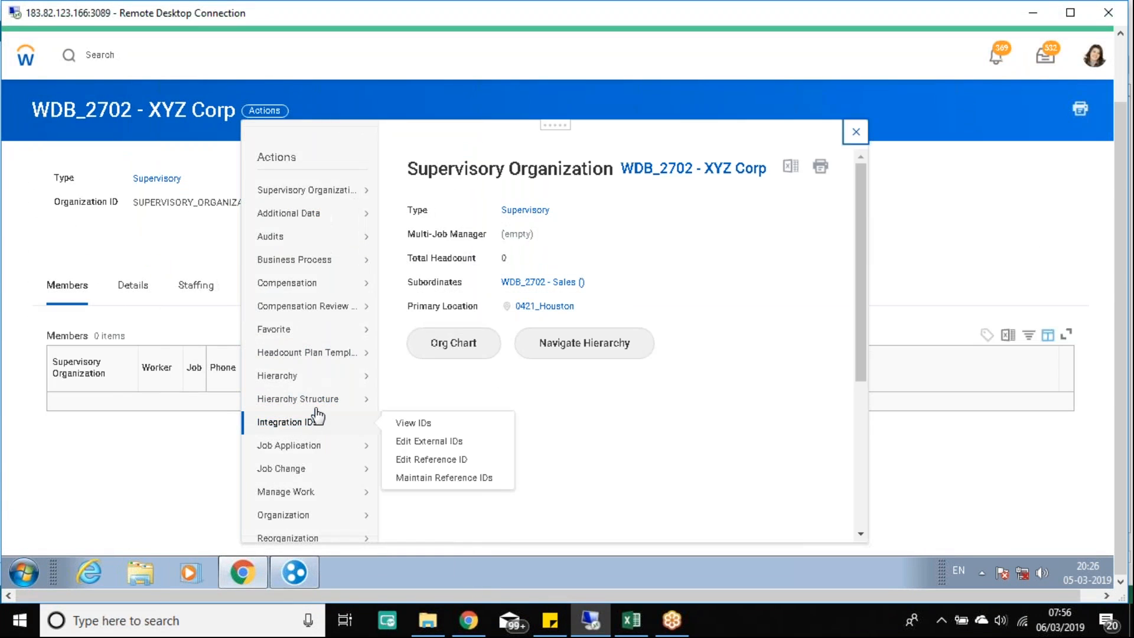
{"action": "left_click", "coordinate": [435, 424]}
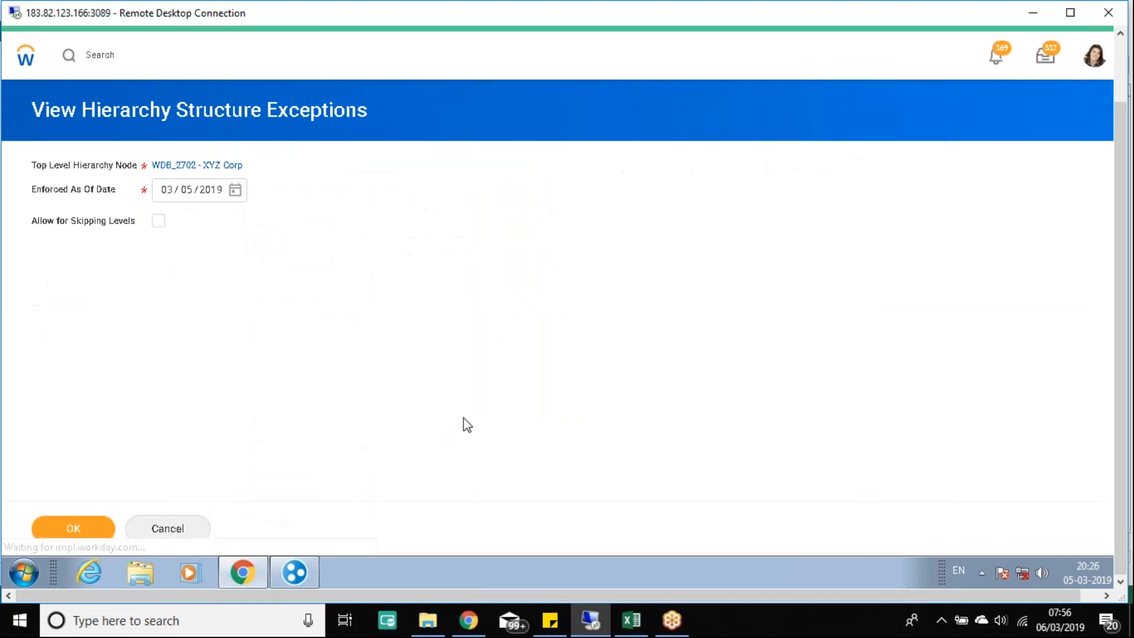
{"action": "left_click", "coordinate": [159, 223]}
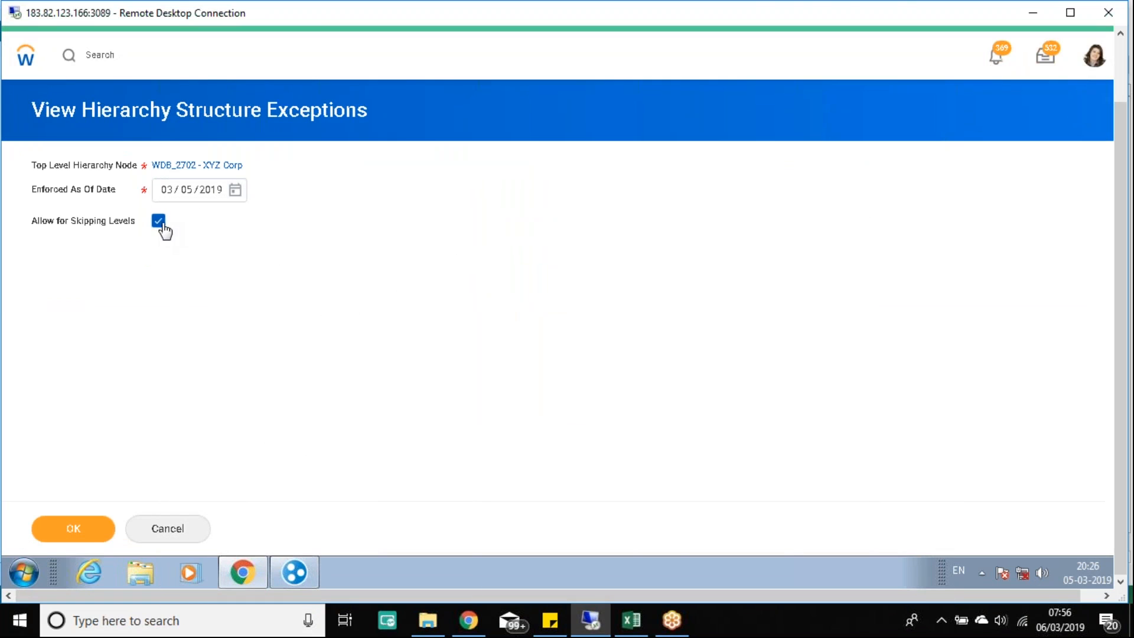
{"action": "left_click", "coordinate": [158, 219]}
{"action": "left_click", "coordinate": [80, 519]}
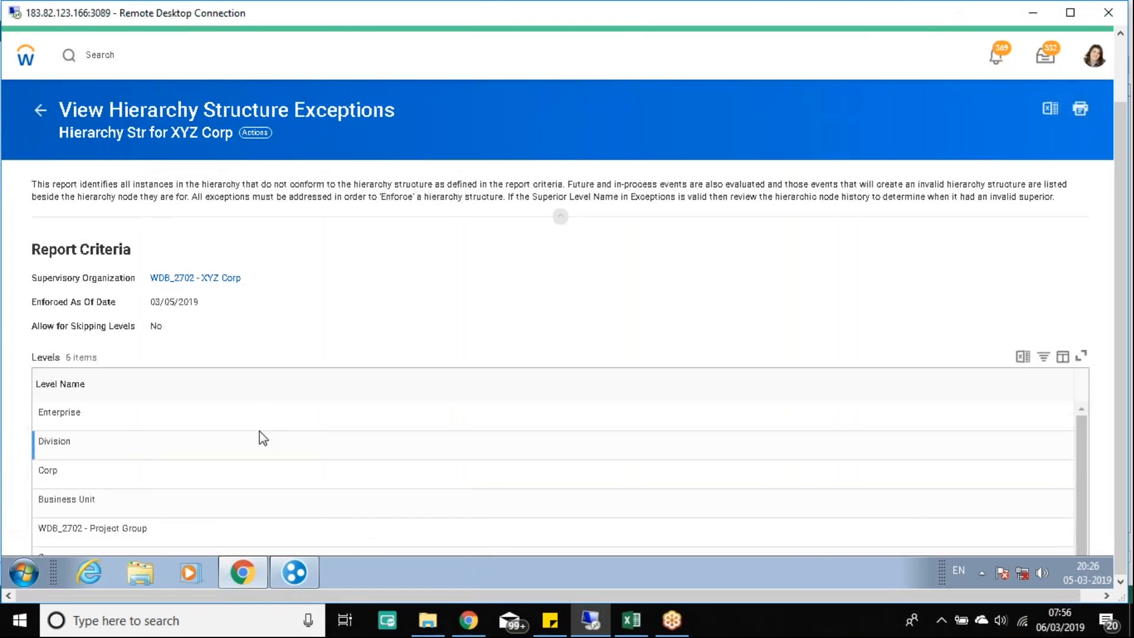
{"action": "scroll", "coordinate": [385, 188], "scroll_direction": "down", "scroll_amount": 1}
{"action": "scroll", "coordinate": [387, 189], "scroll_direction": "down", "scroll_amount": 1}
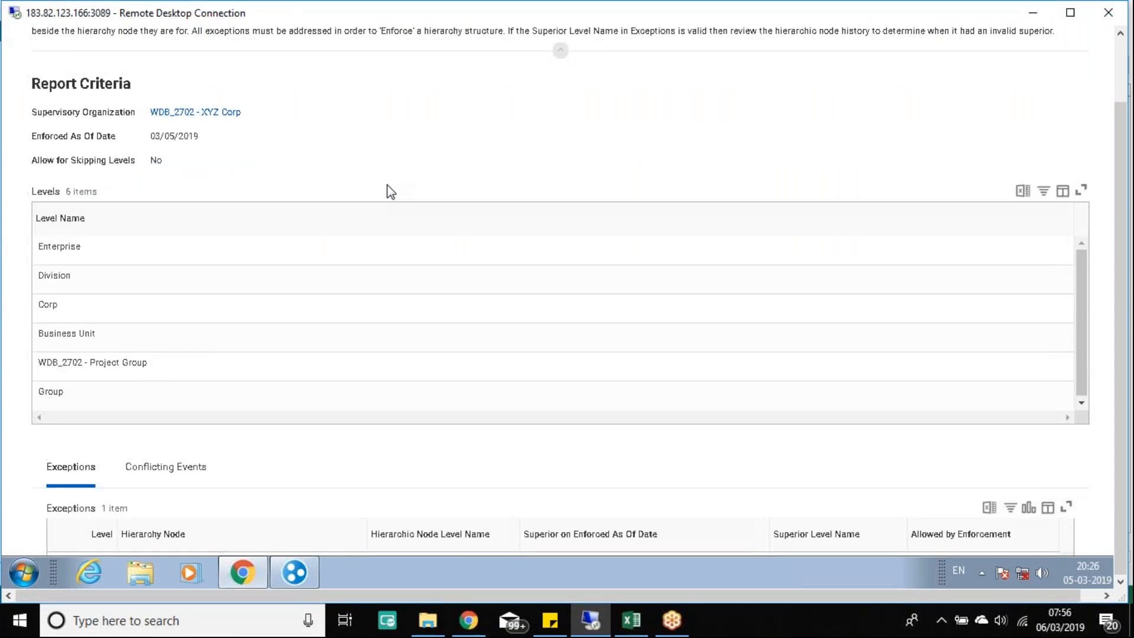
{"action": "scroll", "coordinate": [387, 188], "scroll_direction": "down", "scroll_amount": 1}
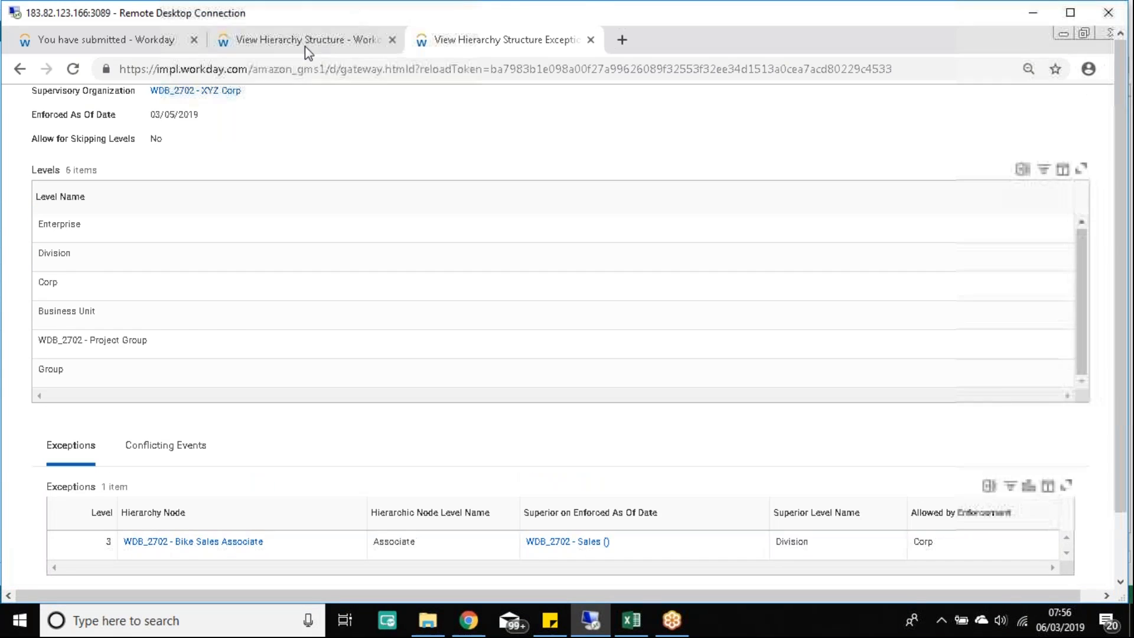
Open the Rescind task for the submitted process Create Subordinate: WDB_2702 - Bike Sales Associate on 03/05/2019
{"action": "left_click", "coordinate": [305, 43]}
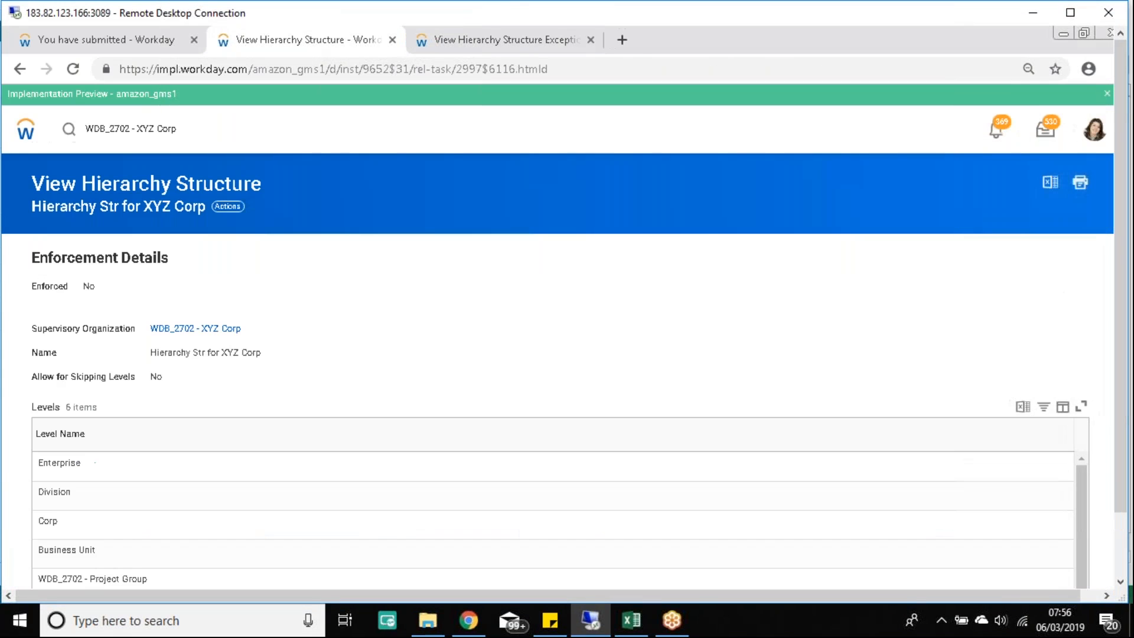
{"action": "left_click", "coordinate": [118, 41]}
{"action": "left_click", "coordinate": [492, 47]}
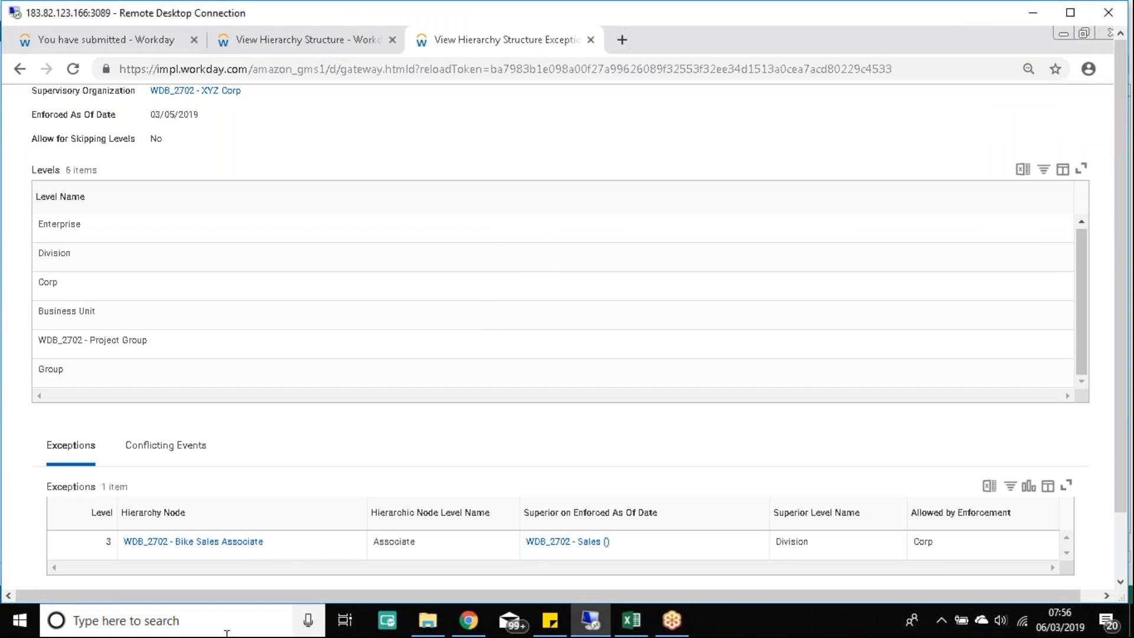
{"action": "left_click", "coordinate": [112, 38]}
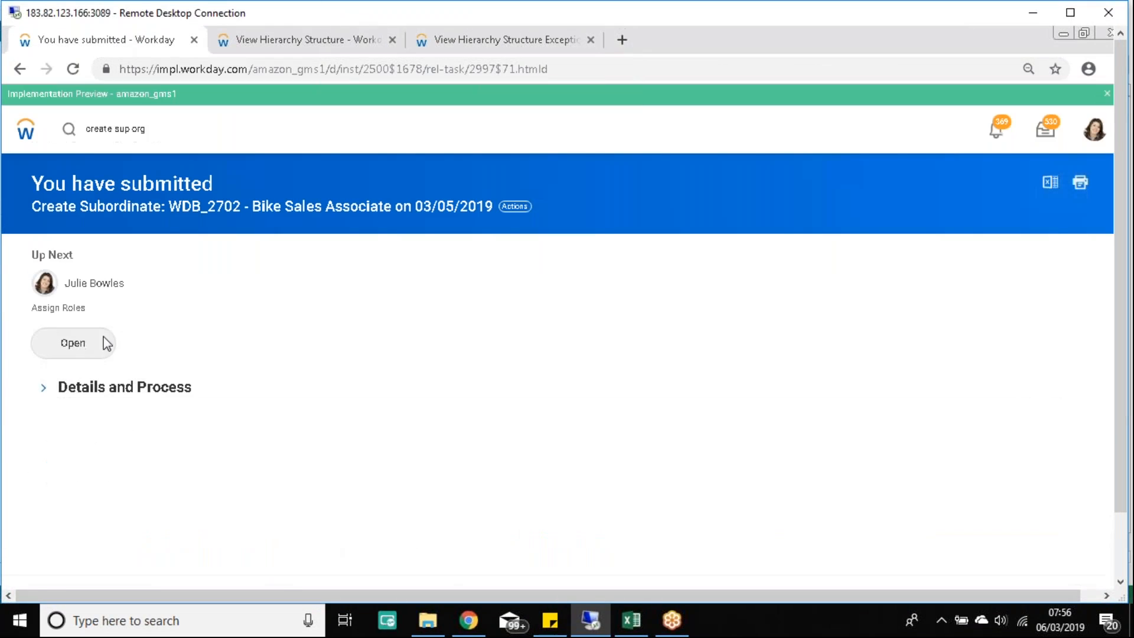
{"action": "left_click", "coordinate": [117, 410]}
{"action": "scroll", "coordinate": [235, 359], "scroll_direction": "down", "scroll_amount": 4}
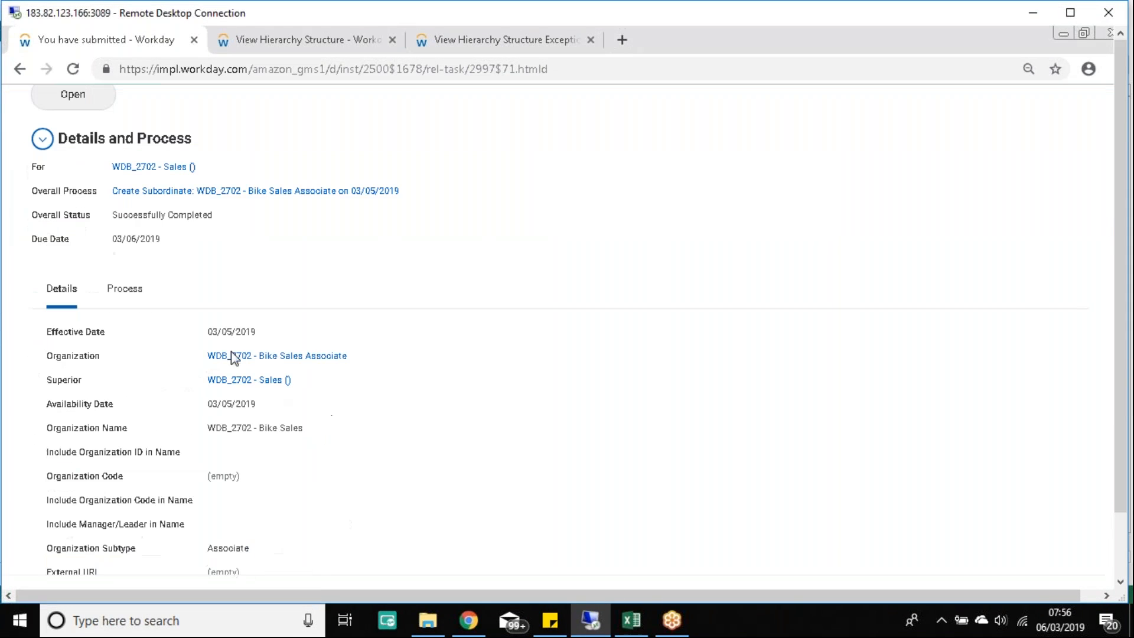
{"action": "left_click", "coordinate": [409, 191]}
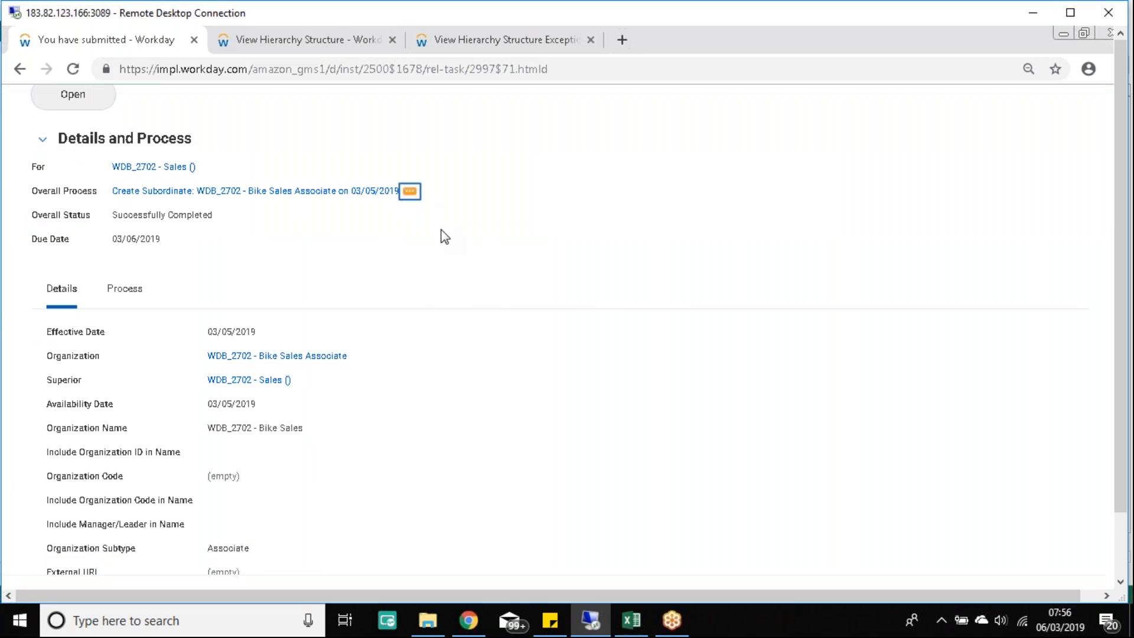
{"action": "mouse_move", "coordinate": [487, 277]}
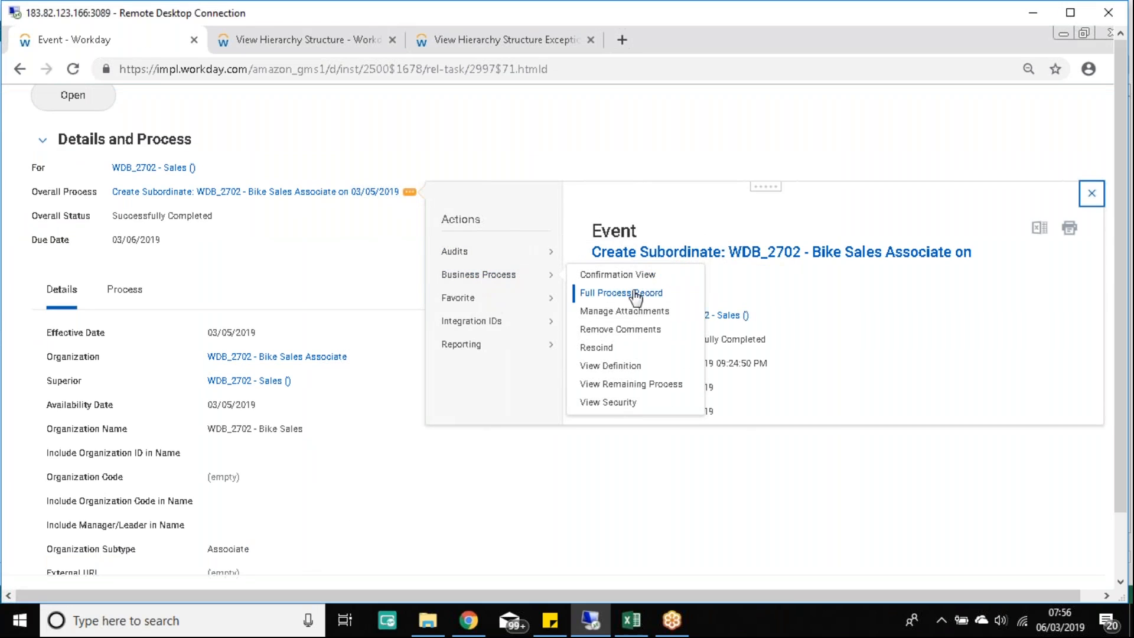
{"action": "left_click", "coordinate": [597, 348]}
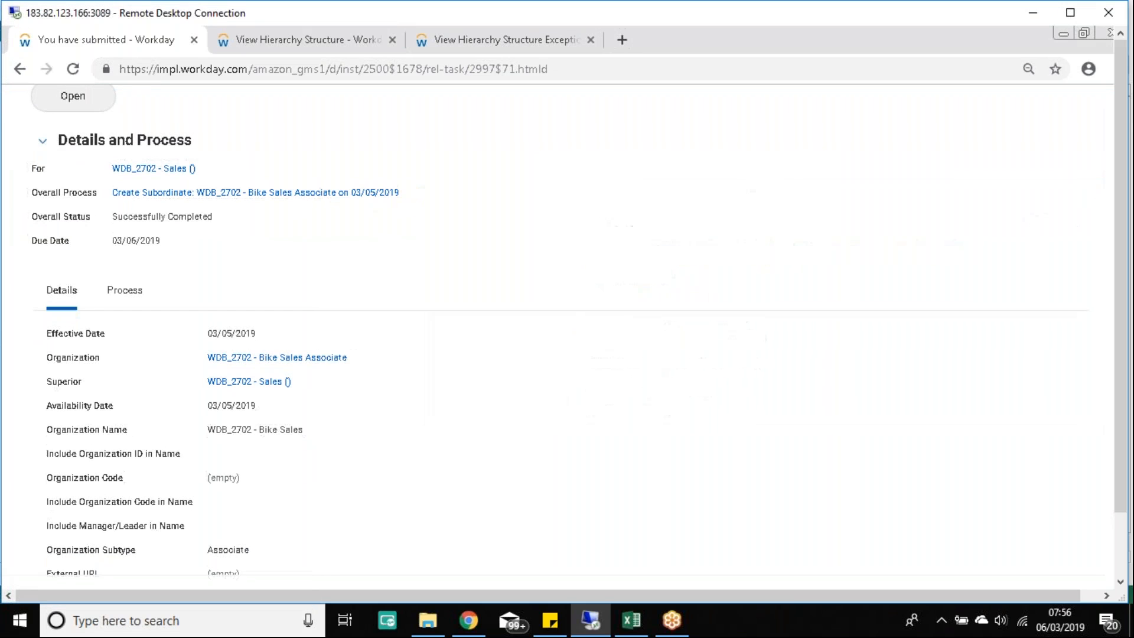
{"action": "left_click", "coordinate": [1120, 542]}
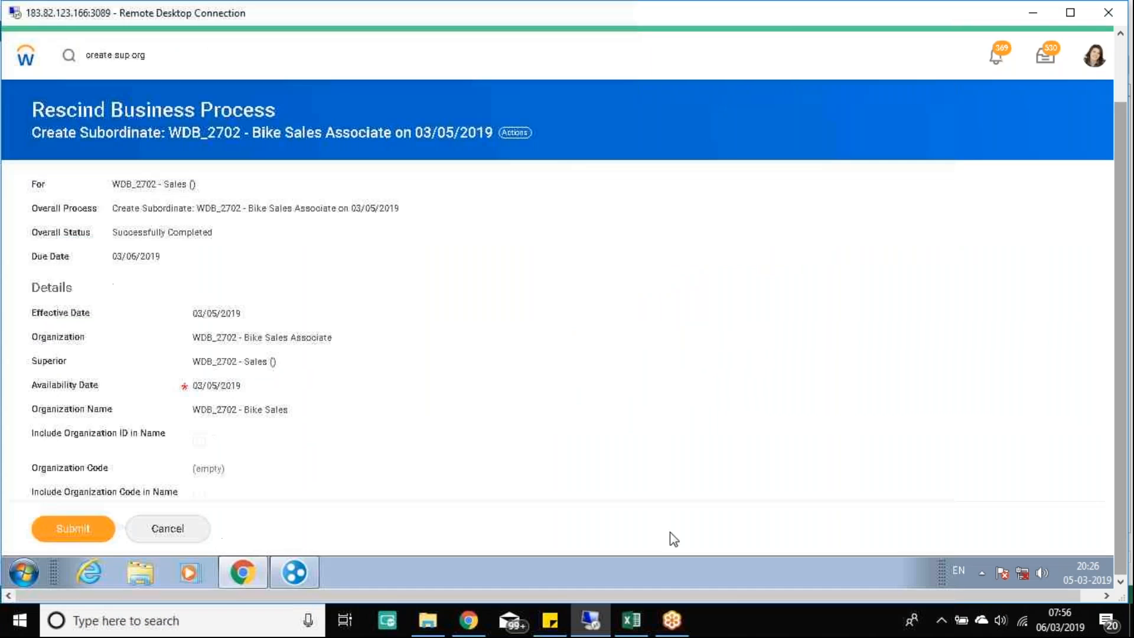
Rescind the creation of WDB_2702 - Bike Sales Associate with the comment "ok"
{"action": "left_click", "coordinate": [74, 528]}
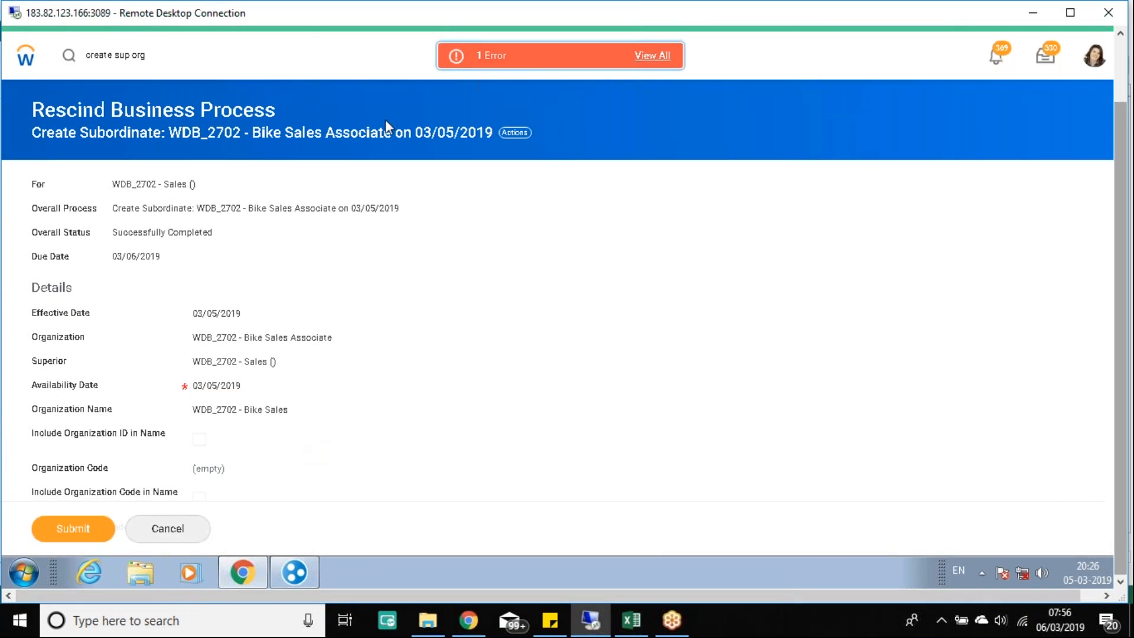
{"action": "left_click", "coordinate": [477, 62]}
{"action": "left_click", "coordinate": [746, 210]}
{"action": "scroll", "coordinate": [314, 472], "scroll_direction": "down", "scroll_amount": 15}
{"action": "left_click", "coordinate": [166, 281]}
{"action": "type", "text": "ok"}
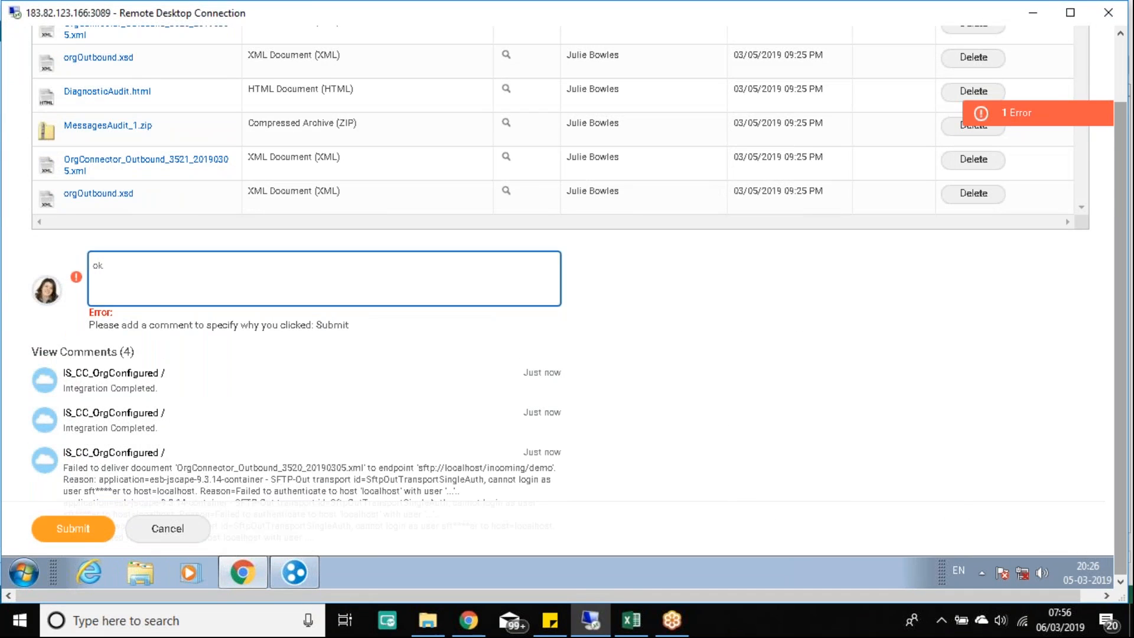
{"action": "left_click", "coordinate": [80, 532]}
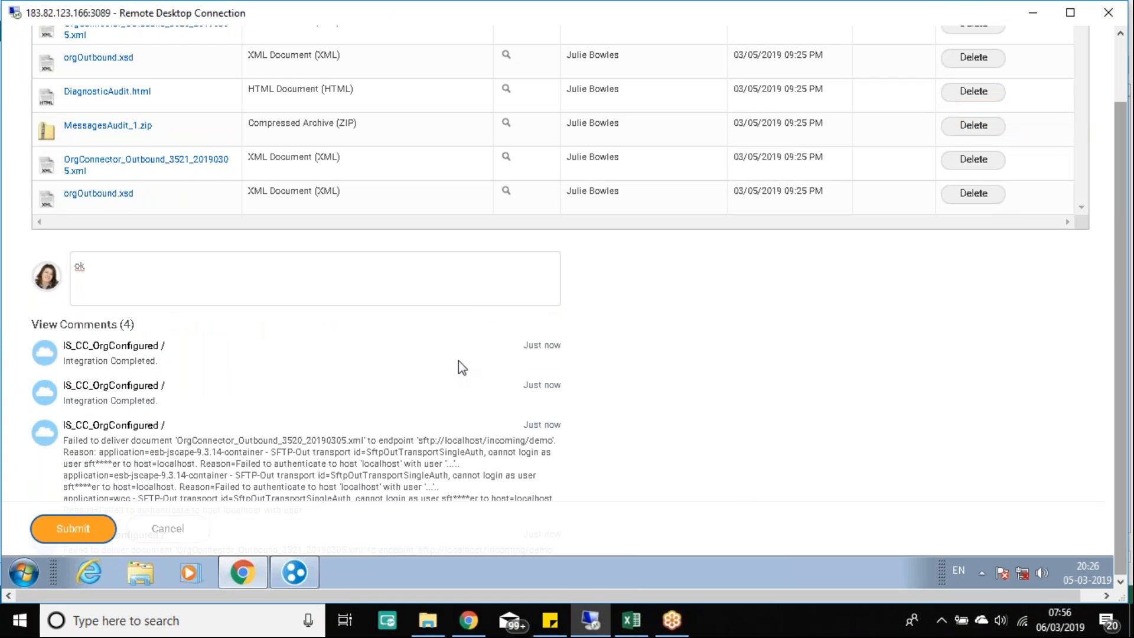
{"action": "left_click", "coordinate": [69, 527]}
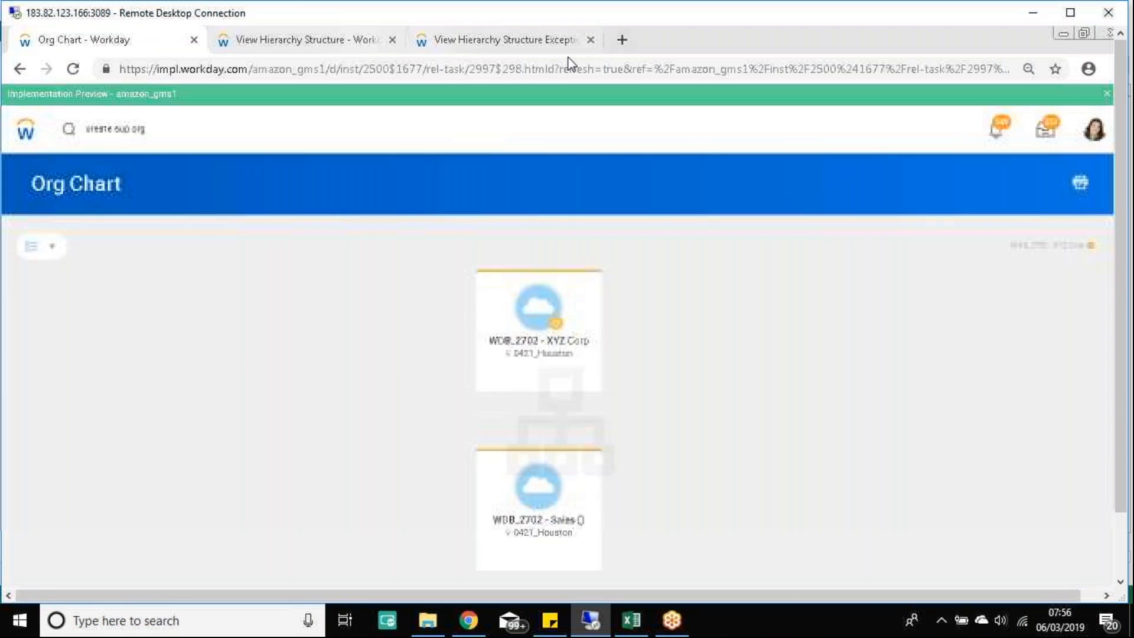
Close the exceptions report and open the Enforce/Unenforce Hierarchy Structure task for WDB_2702 - XYZ Corp
{"action": "left_click", "coordinate": [542, 45]}
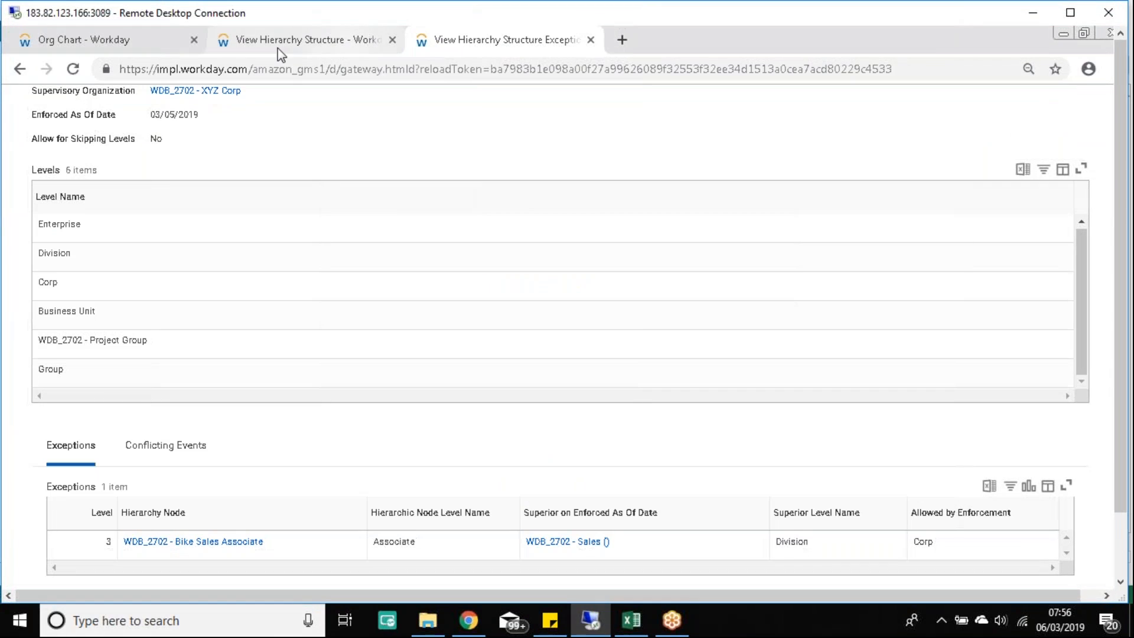
{"action": "left_click", "coordinate": [589, 40]}
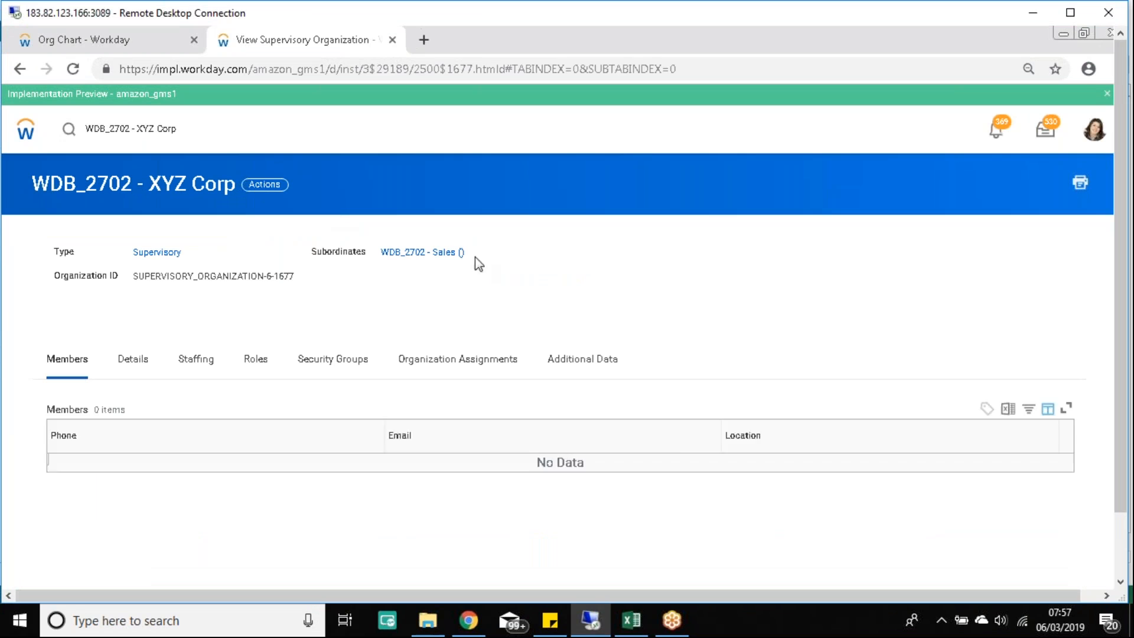
{"action": "left_click", "coordinate": [265, 184]}
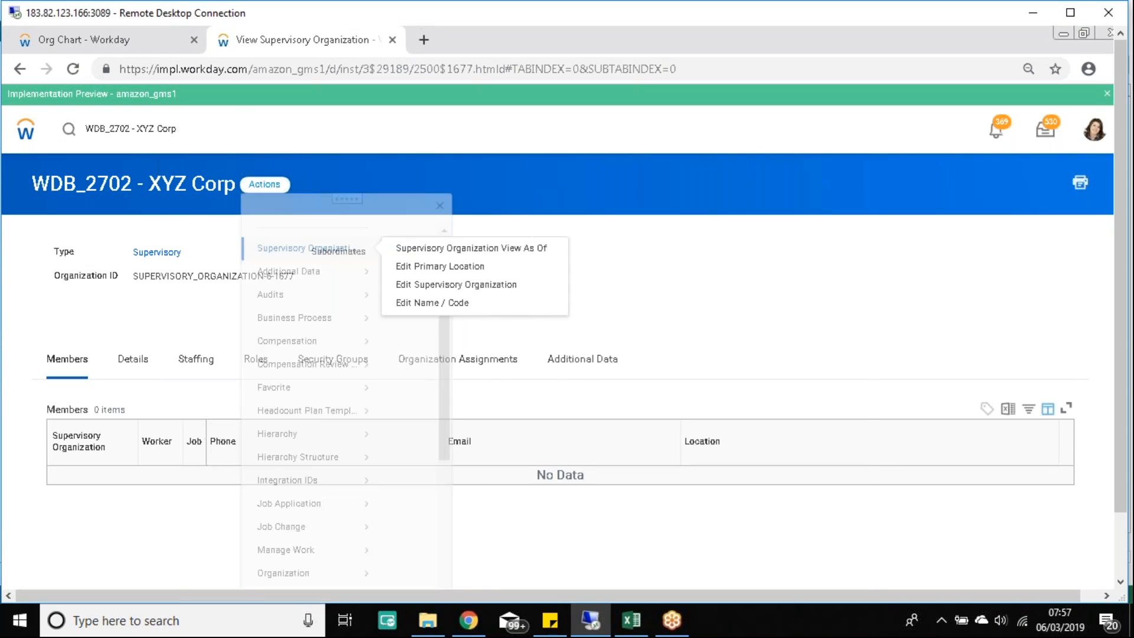
{"action": "mouse_move", "coordinate": [307, 472]}
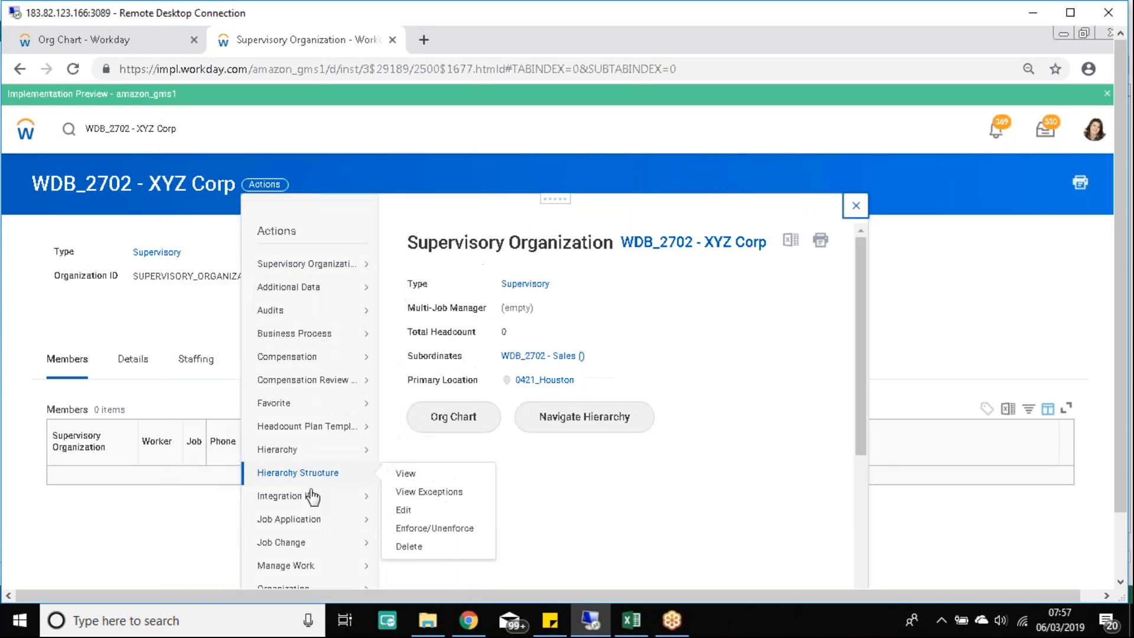
{"action": "left_click", "coordinate": [434, 529]}
Turn on Enforced for Hierarchy Str for XYZ Corp with Enforced As Of Date 03/04/2019 and submit it
{"action": "left_click", "coordinate": [158, 337]}
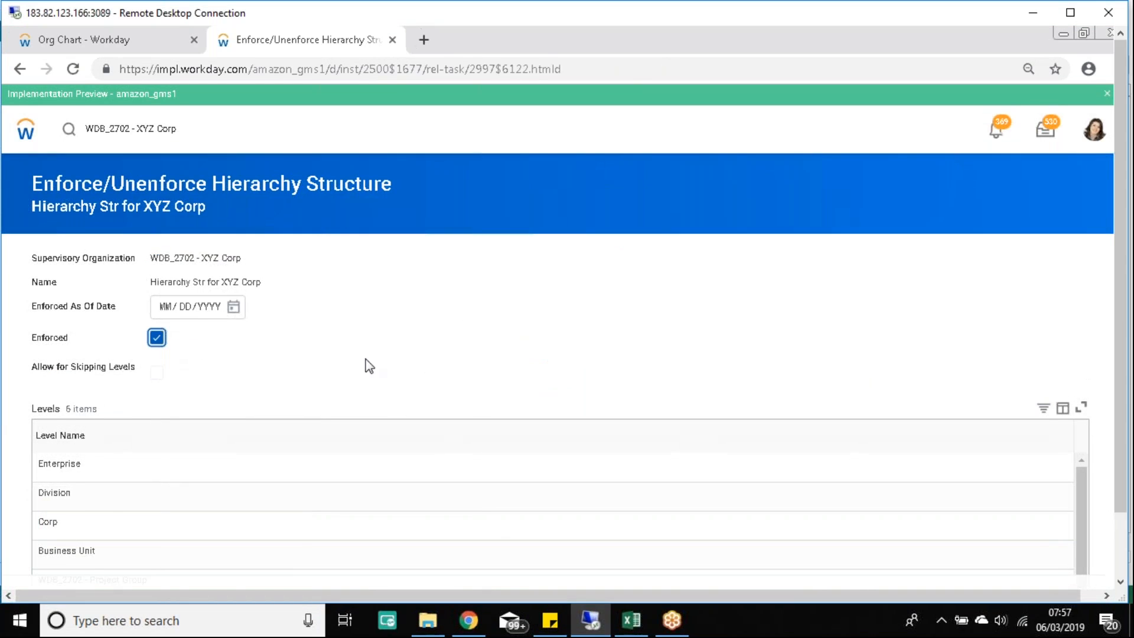
{"action": "scroll", "coordinate": [504, 360], "scroll_direction": "down", "scroll_amount": 1}
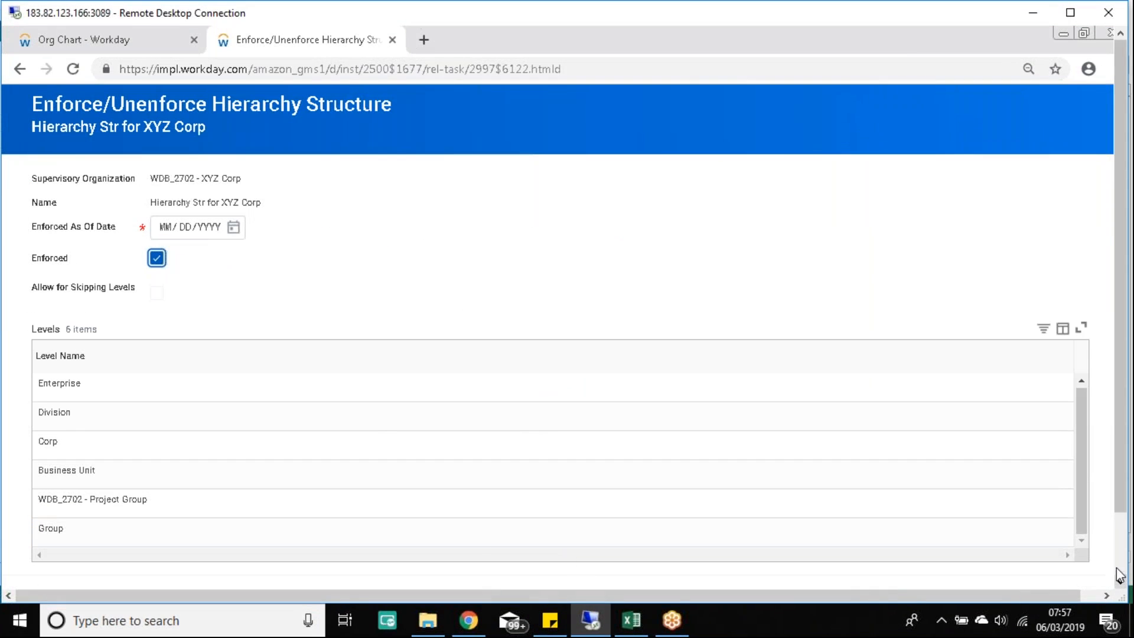
{"action": "left_click", "coordinate": [1120, 582]}
{"action": "left_click", "coordinate": [81, 532]}
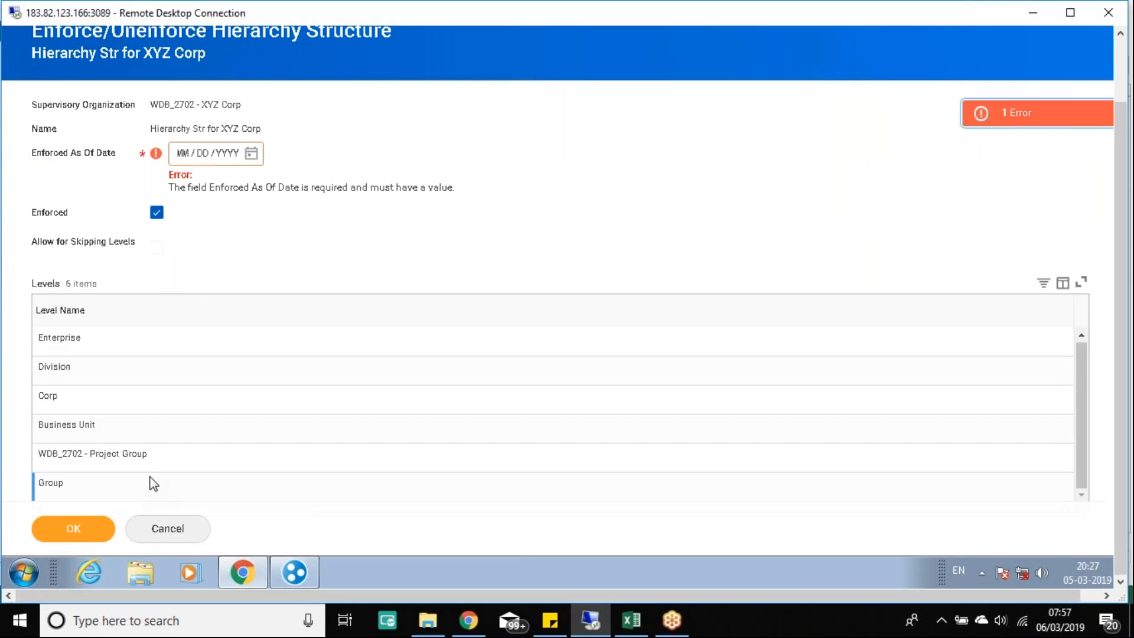
{"action": "left_click", "coordinate": [253, 155]}
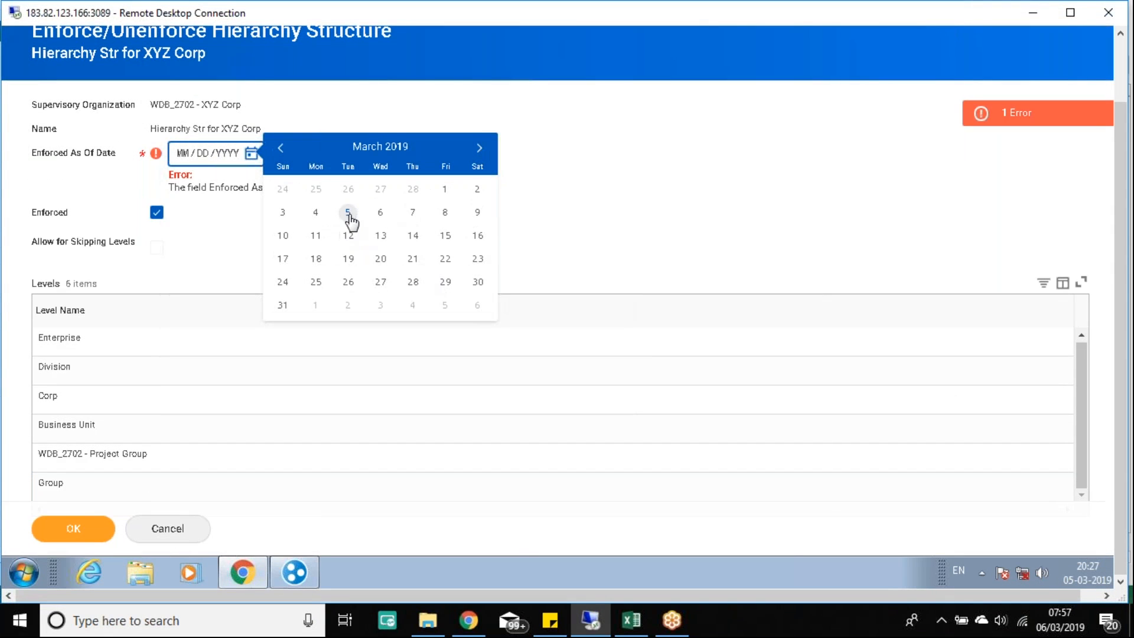
{"action": "left_click", "coordinate": [315, 212]}
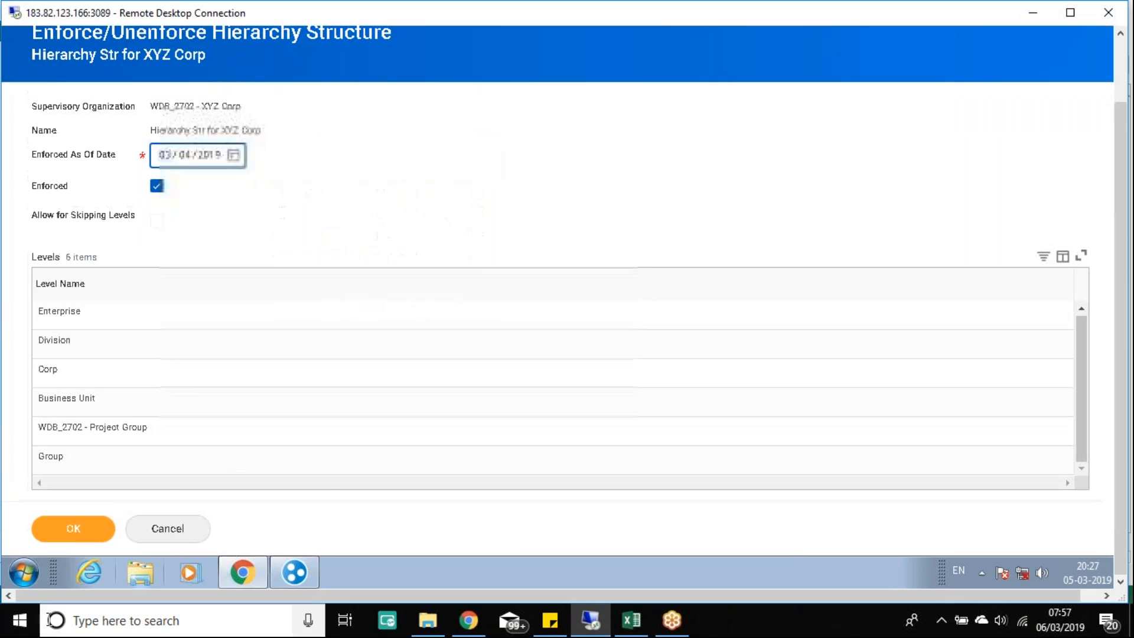
{"action": "left_click", "coordinate": [97, 532]}
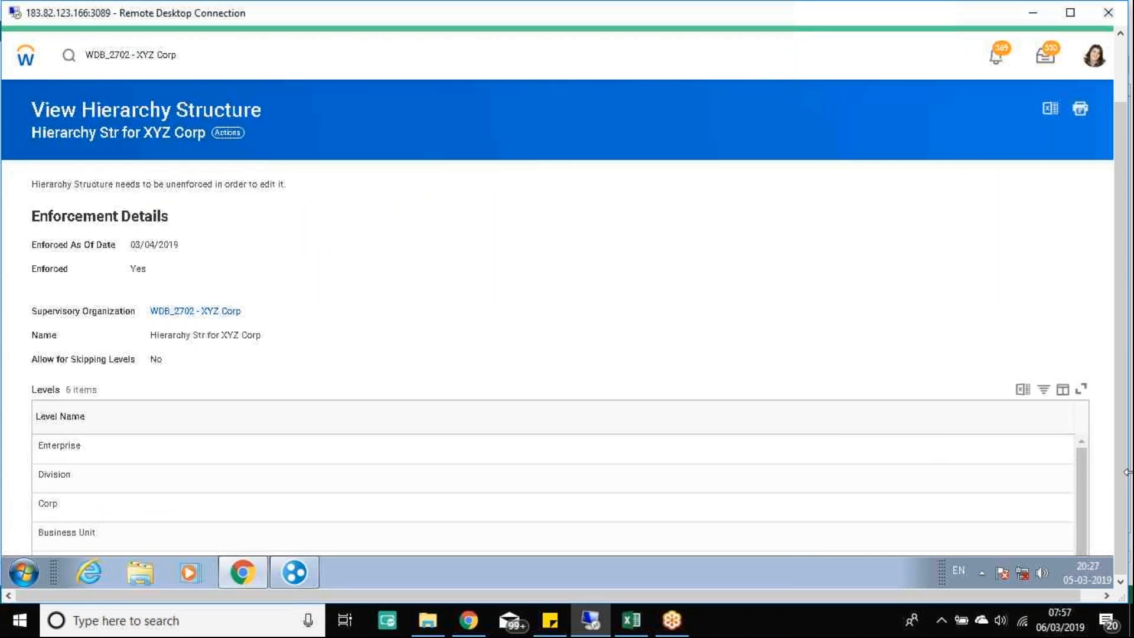
{"action": "left_click", "coordinate": [1119, 75]}
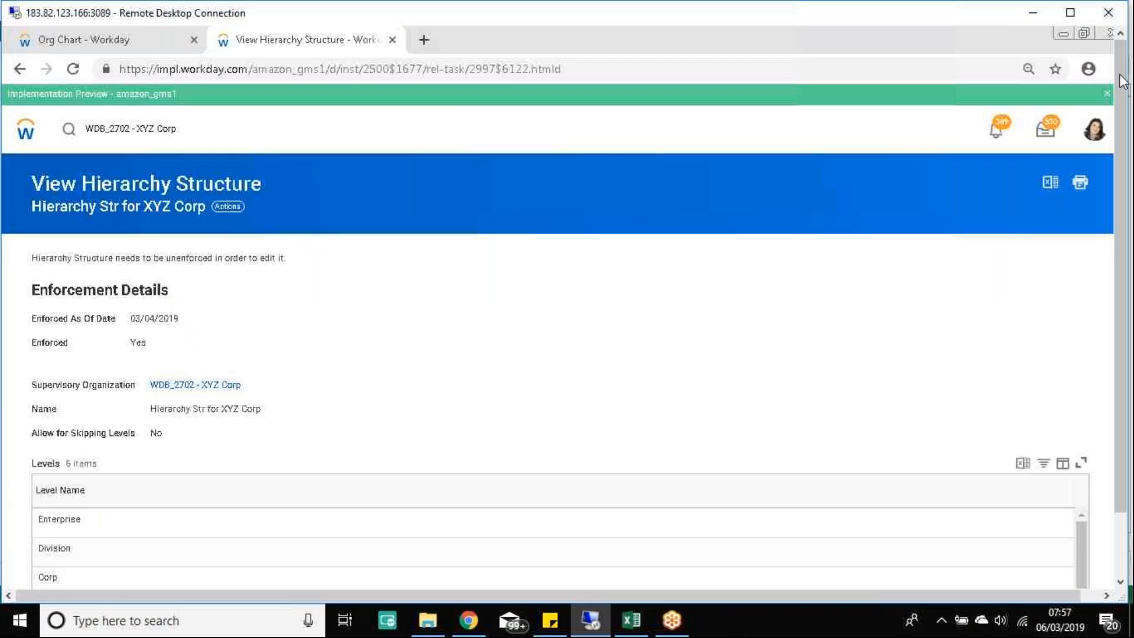
Open the Create Subordinate task for WDB_2702 - Sales from the org chart
{"action": "left_click", "coordinate": [101, 43]}
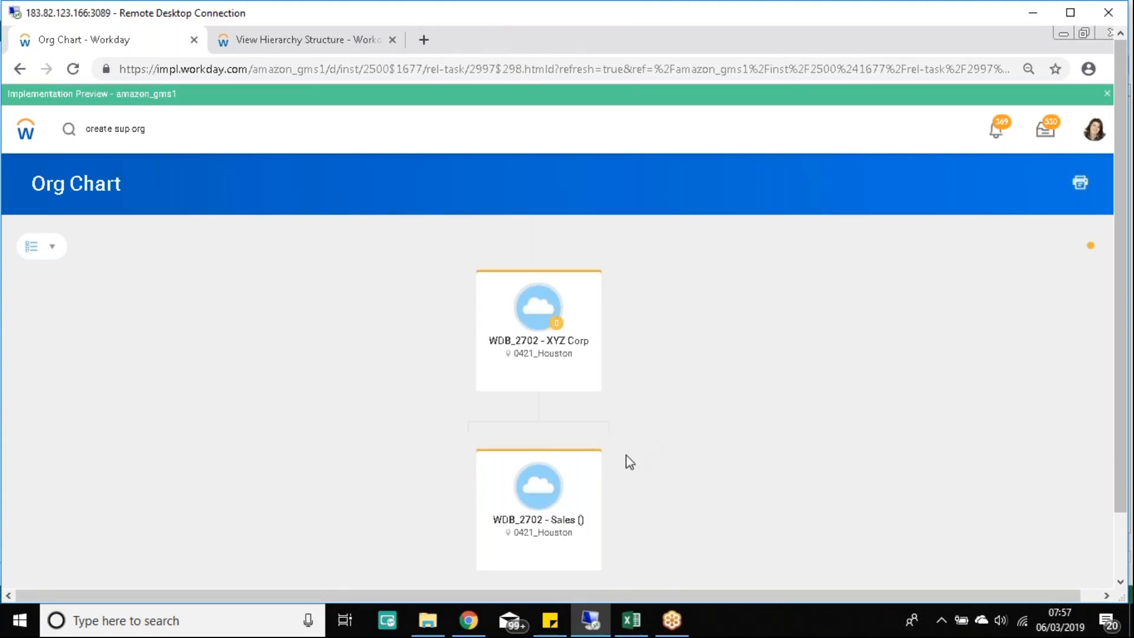
{"action": "left_click", "coordinate": [595, 457]}
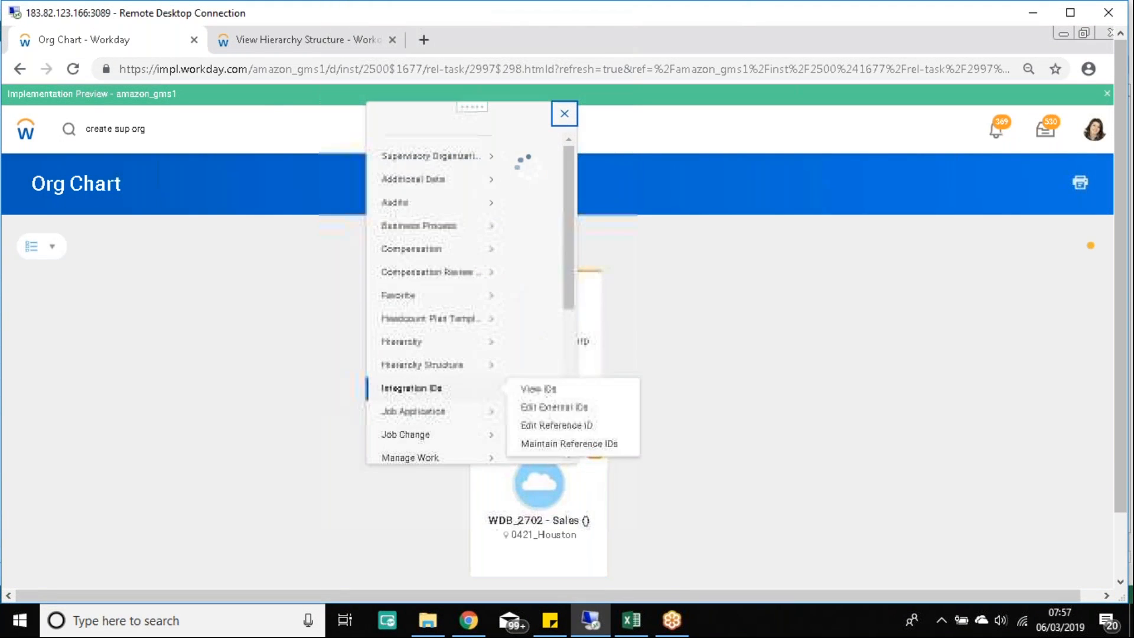
{"action": "scroll", "coordinate": [74, 357], "scroll_direction": "down", "scroll_amount": 2}
{"action": "mouse_move", "coordinate": [72, 398]}
{"action": "scroll", "coordinate": [88, 402], "scroll_direction": "down", "scroll_amount": 2}
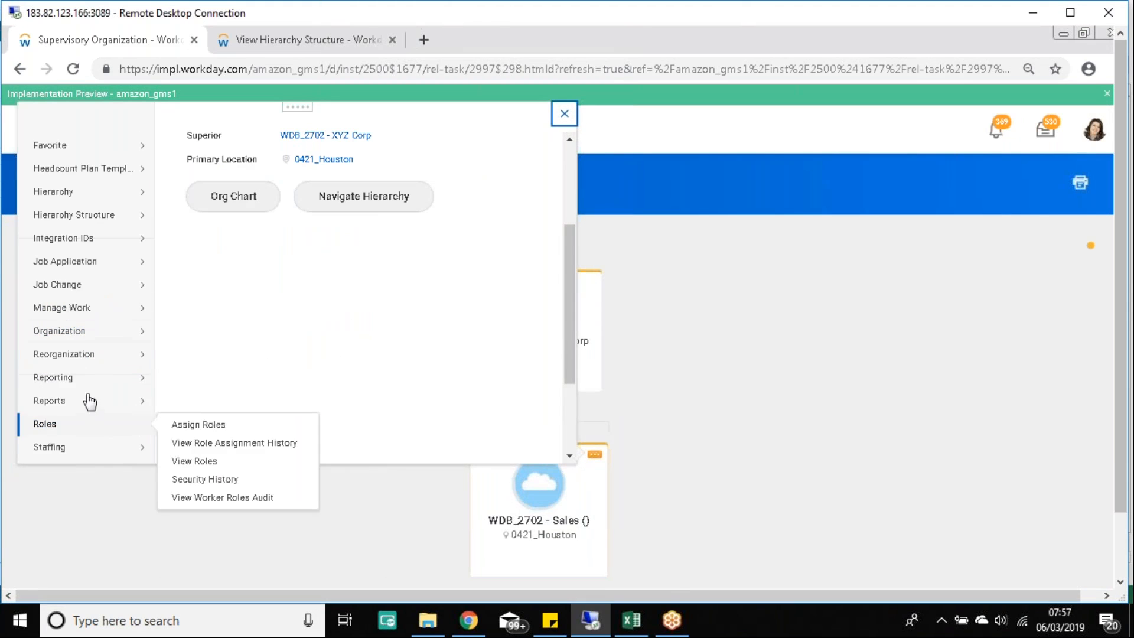
{"action": "mouse_move", "coordinate": [126, 362]}
{"action": "left_click", "coordinate": [224, 374]}
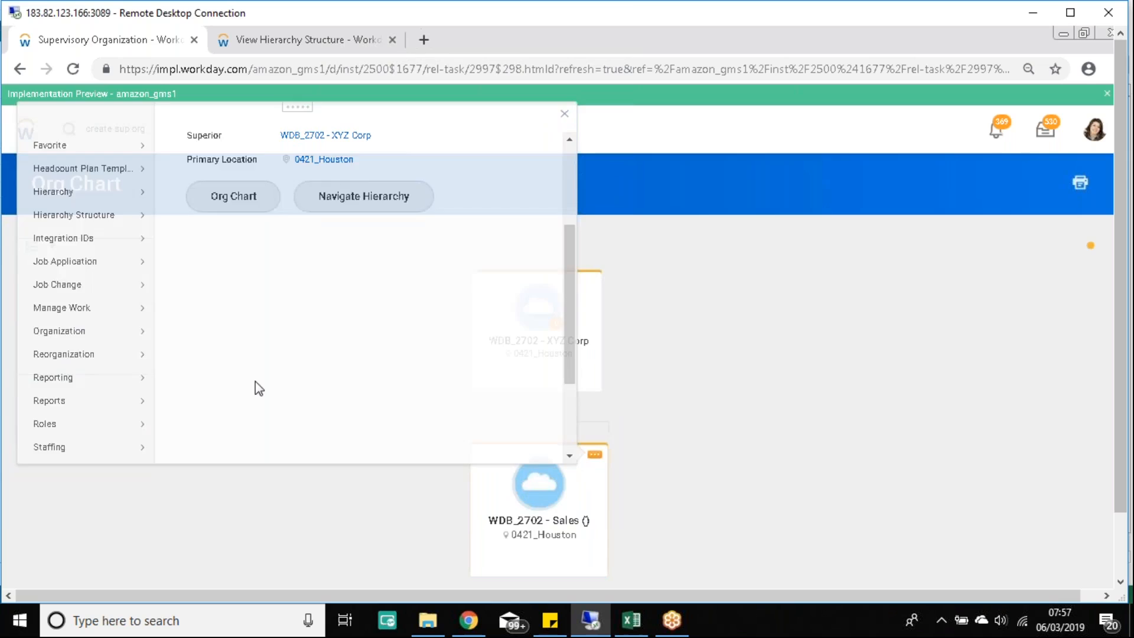
{"action": "left_click", "coordinate": [1122, 564]}
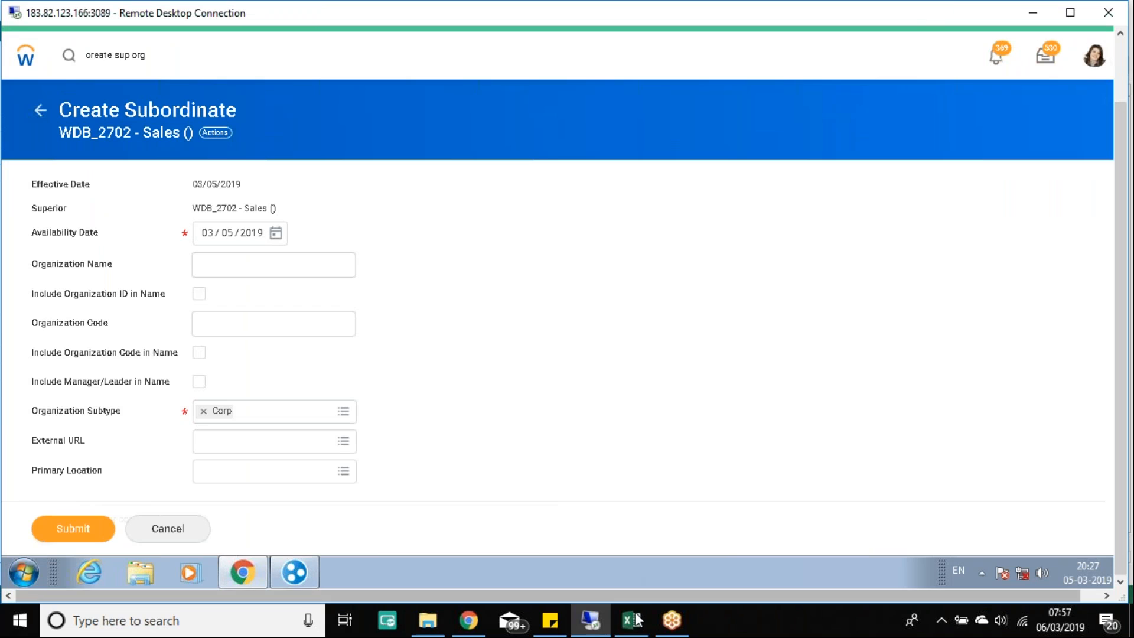
{"action": "left_click", "coordinate": [1121, 76]}
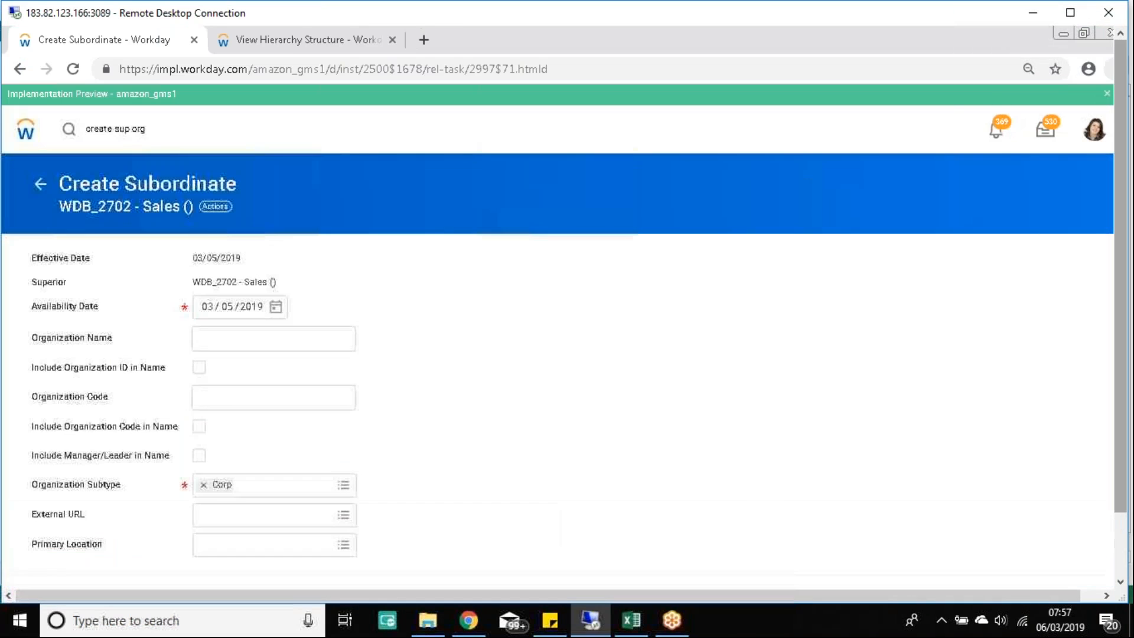
Examine the Corp level and the Allow for Skipping Levels setting in Hierarchy Str for XYZ Corp
{"action": "left_click", "coordinate": [254, 39]}
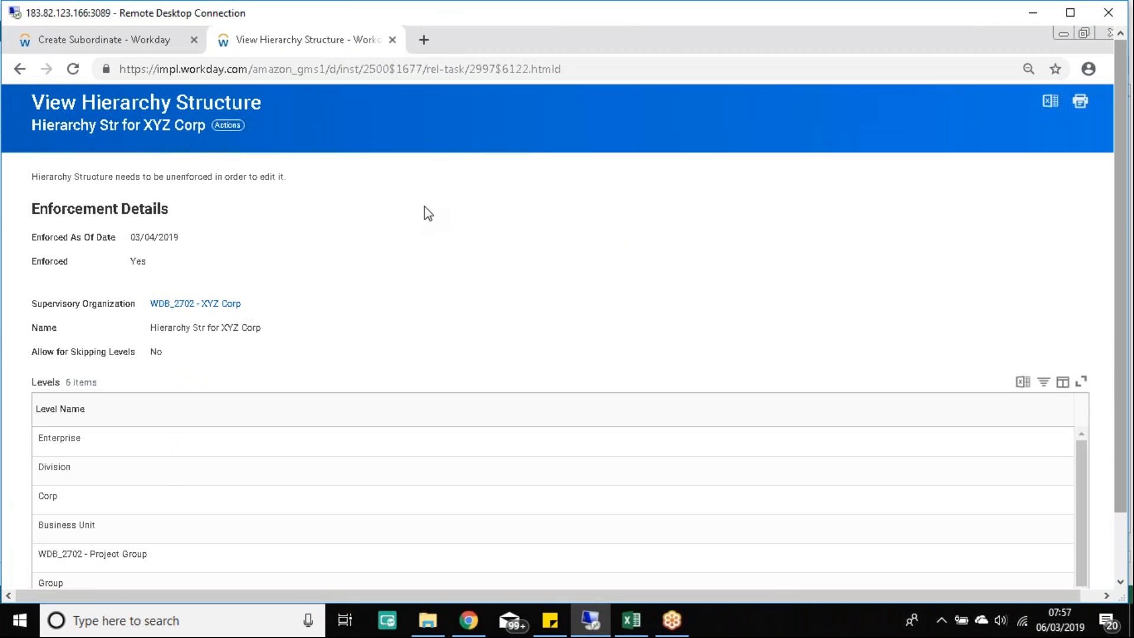
{"action": "left_click", "coordinate": [124, 481]}
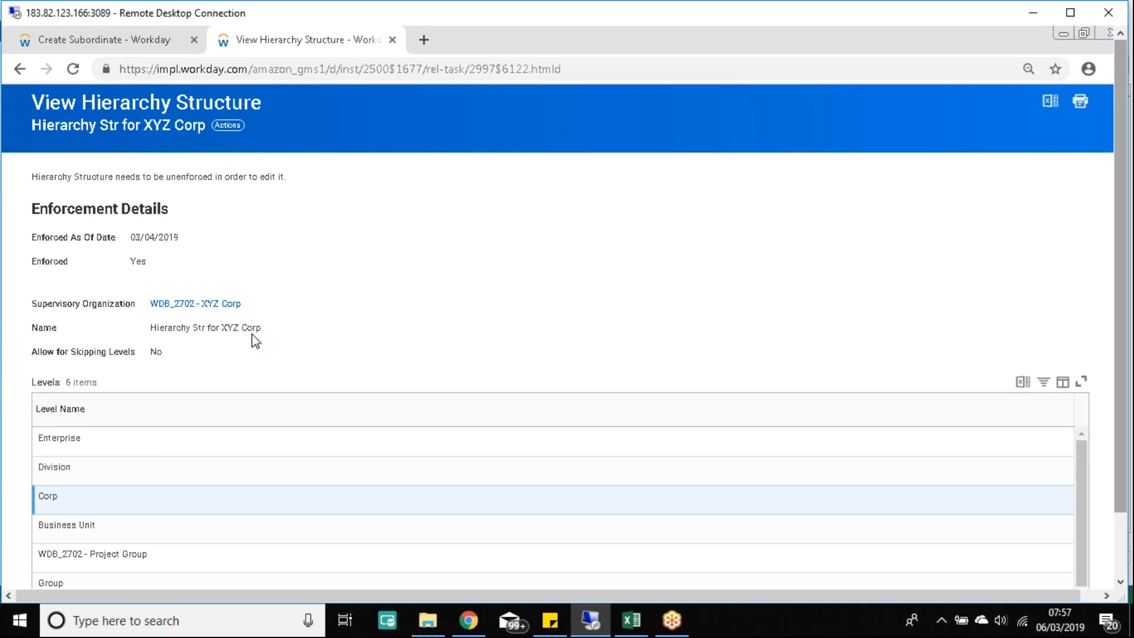
{"action": "left_click_drag", "start_coordinate": [32, 354], "coordinate": [158, 357]}
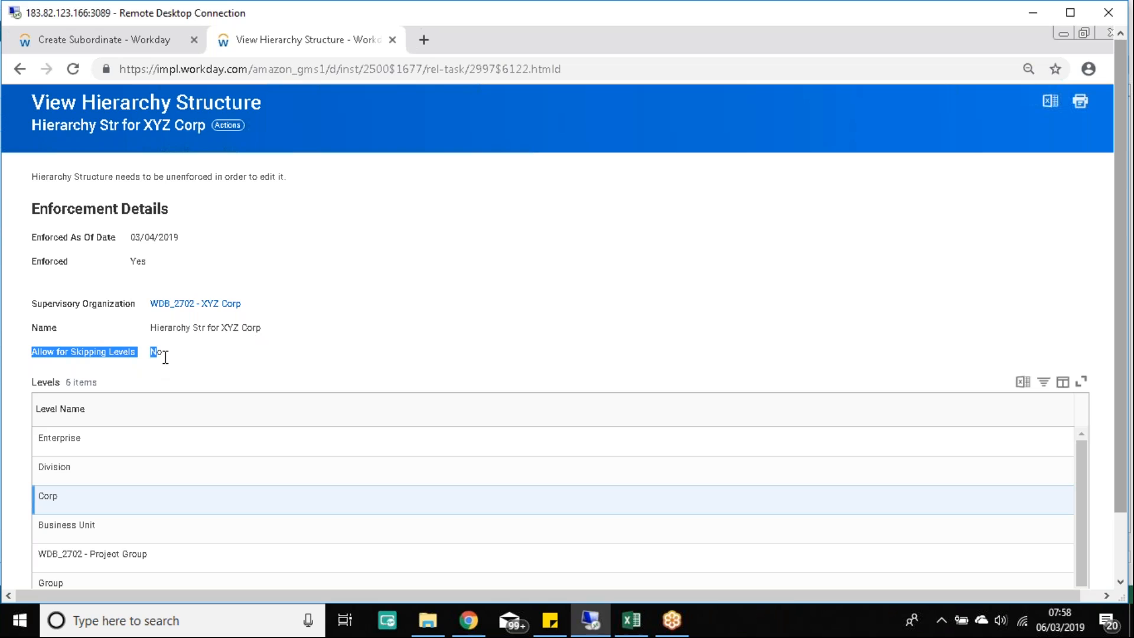
Check the Organization Subtype choices for the Sales subordinate against the structure's supervisory organization, WDB_2702 - XYZ Corp
{"action": "left_click", "coordinate": [130, 41]}
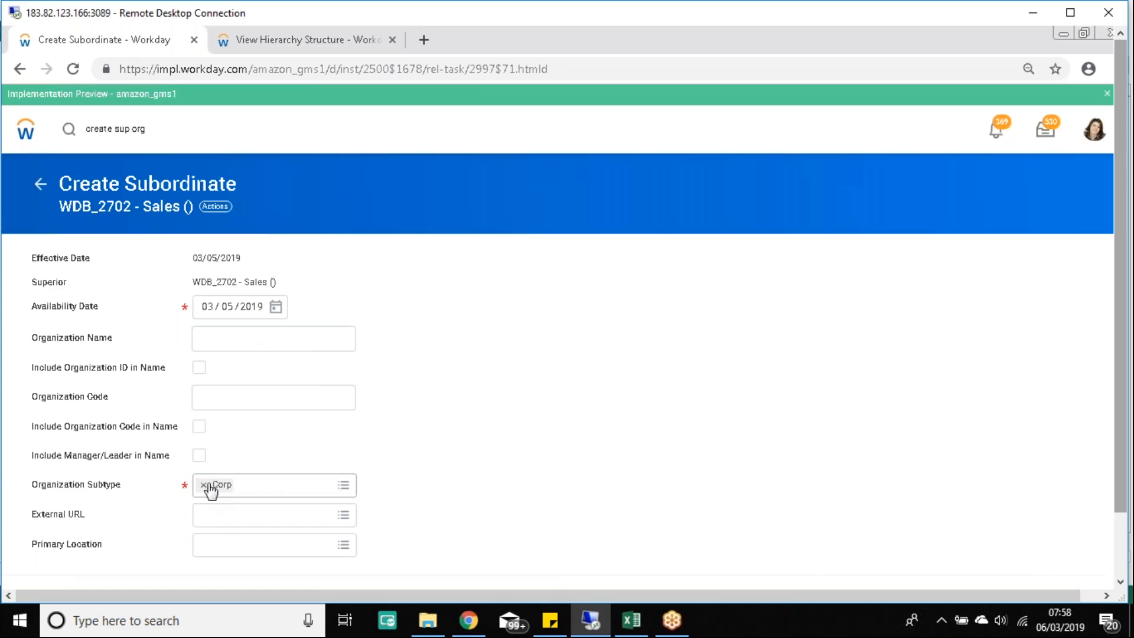
{"action": "left_click", "coordinate": [344, 486]}
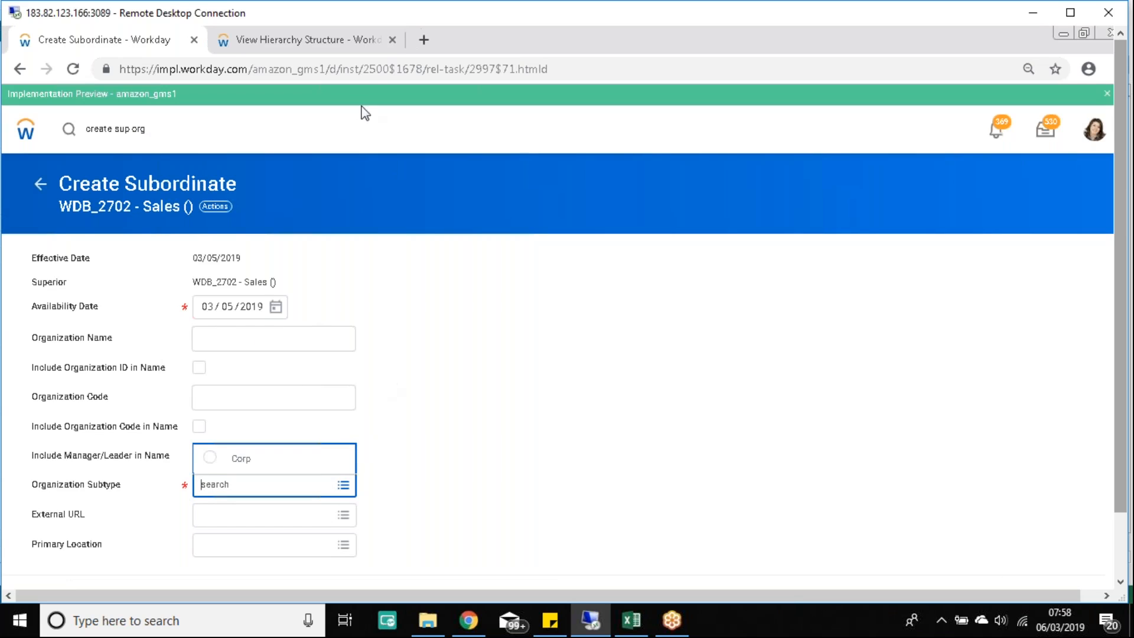
{"action": "left_click", "coordinate": [291, 42]}
{"action": "left_click_drag", "start_coordinate": [147, 303], "coordinate": [236, 318]}
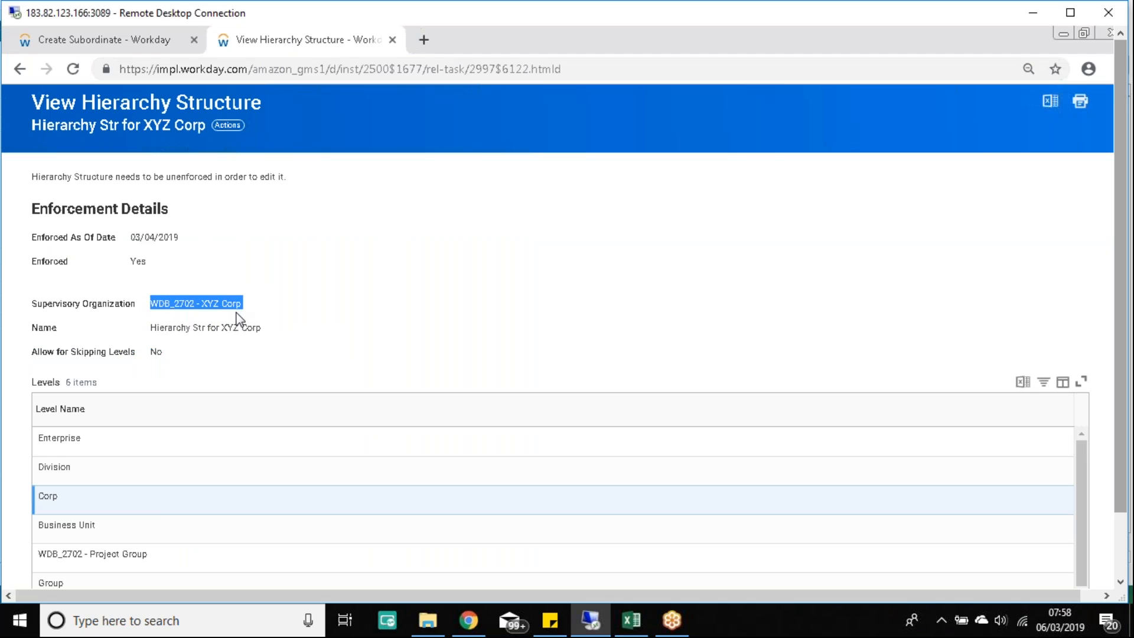
{"action": "left_click", "coordinate": [131, 40]}
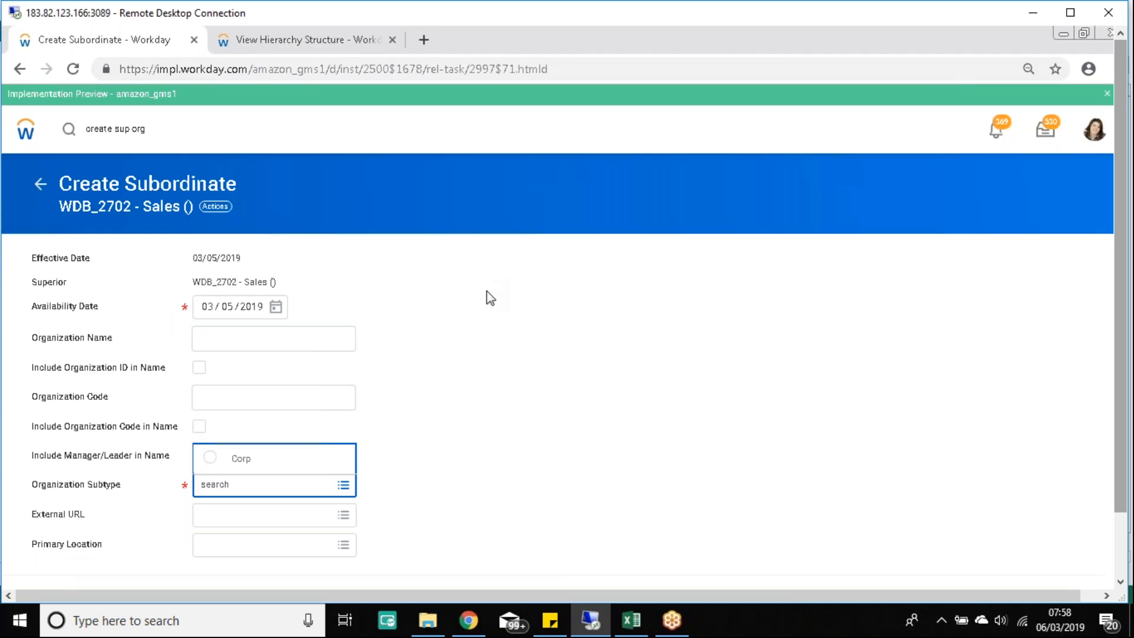
{"action": "scroll", "coordinate": [490, 297], "scroll_direction": "down", "scroll_amount": 2}
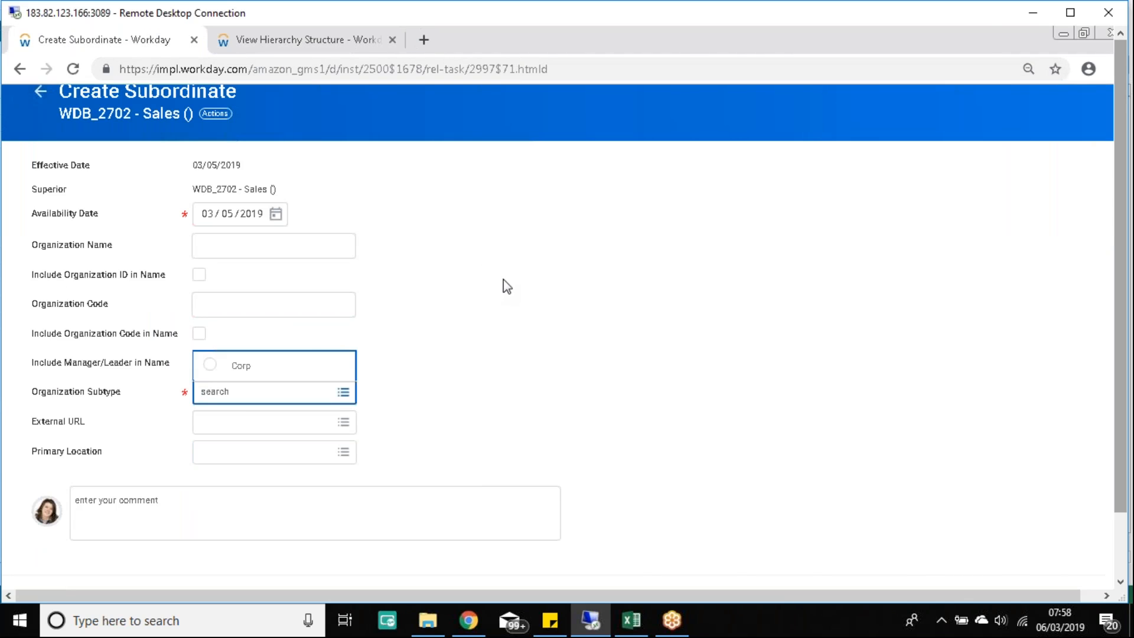
In the Excel sheet 06.03, fit column F to its contents and review the levels Enterprise through Business Unit
{"action": "left_click", "coordinate": [631, 620]}
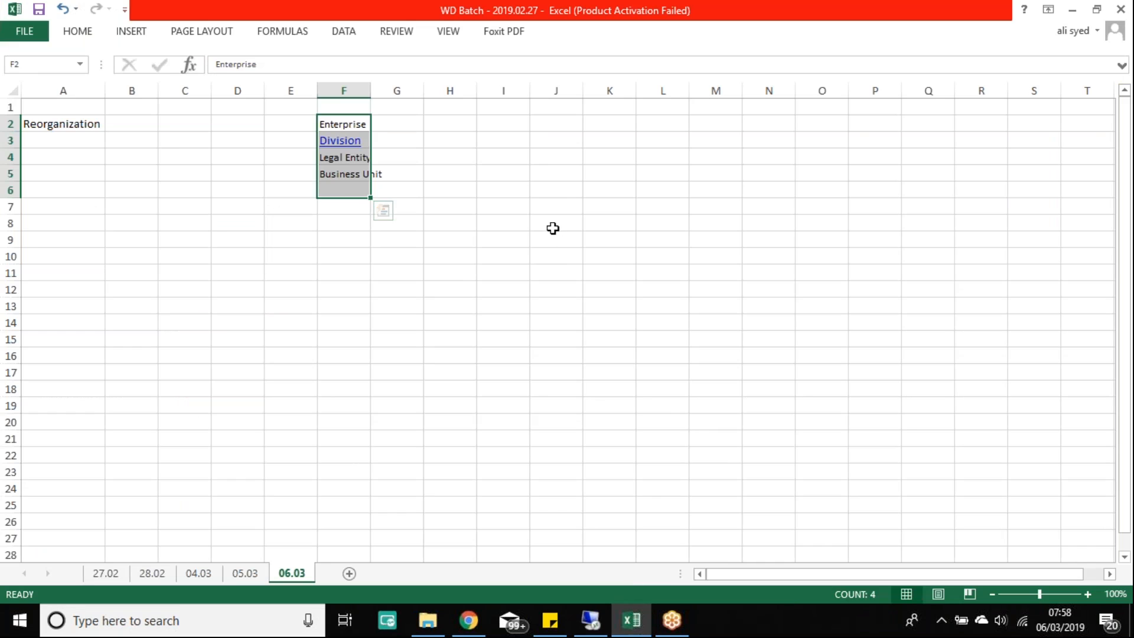
{"action": "double_click", "coordinate": [370, 91]}
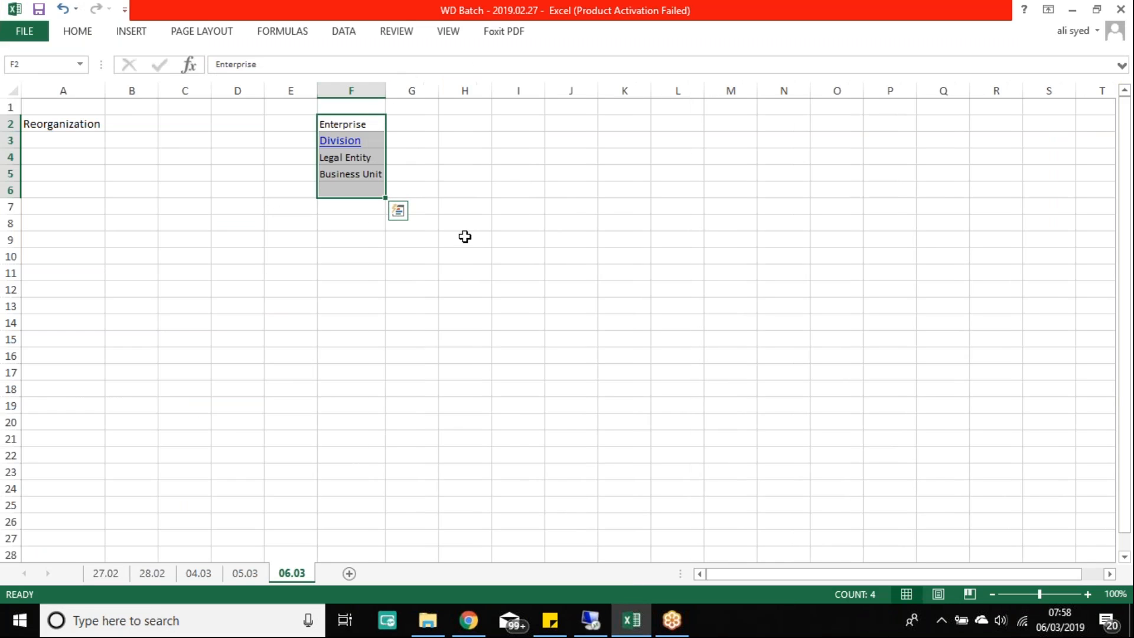
{"action": "left_click", "coordinate": [487, 256]}
{"action": "left_click_drag", "start_coordinate": [350, 123], "coordinate": [413, 177]}
{"action": "left_click", "coordinate": [589, 620]}
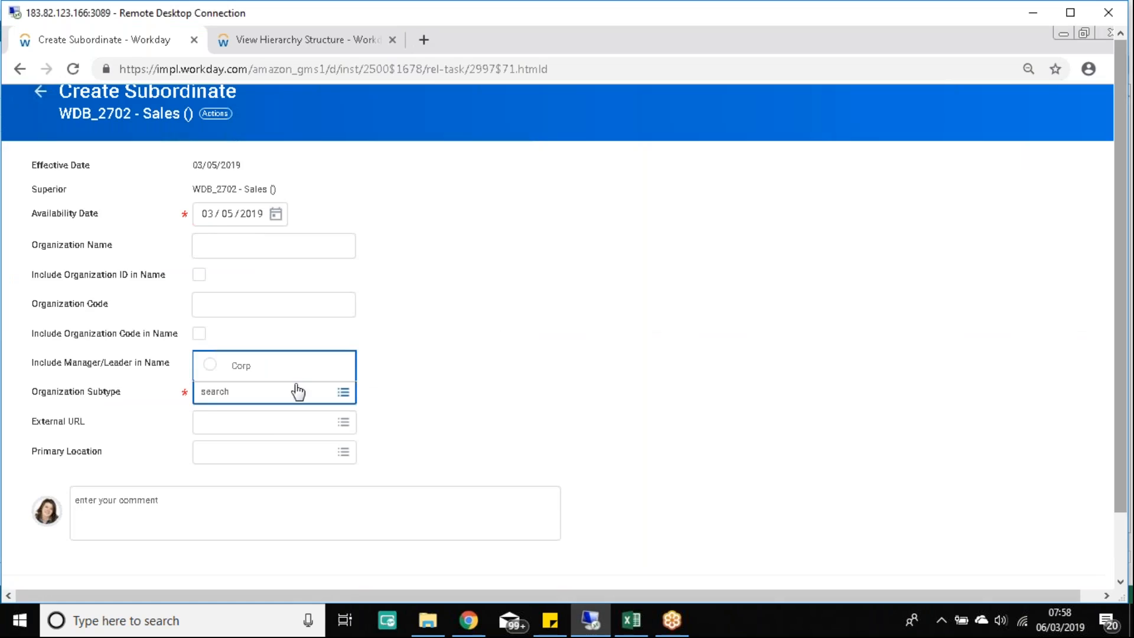
Set the Organization Subtype of the new Sales subordinate to Corp
{"action": "left_click", "coordinate": [236, 372]}
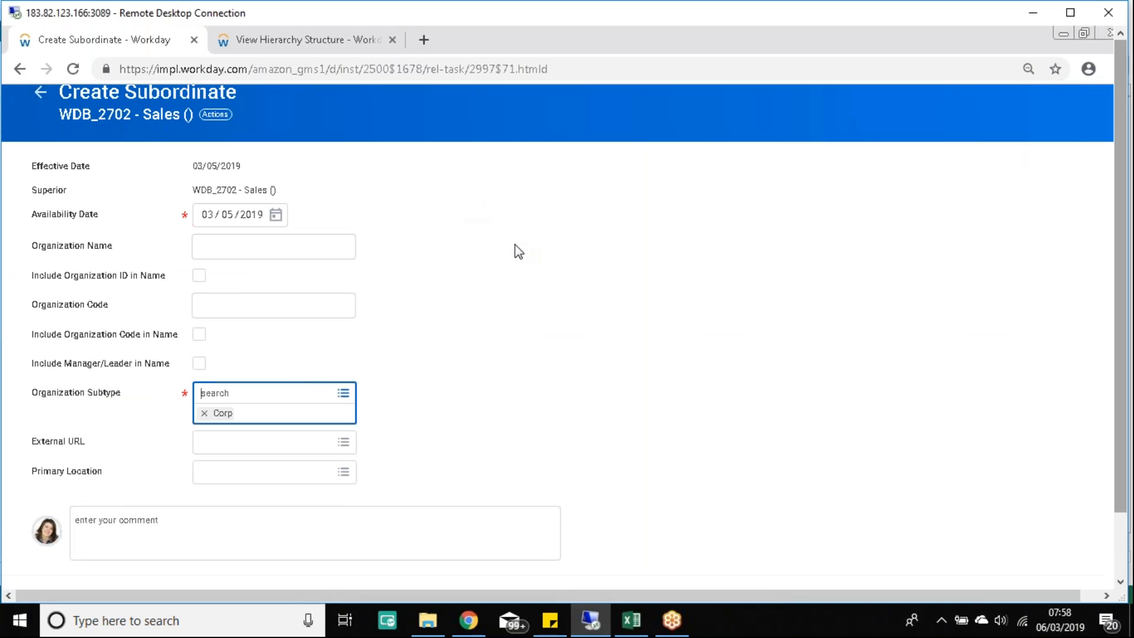
{"action": "left_click", "coordinate": [514, 243]}
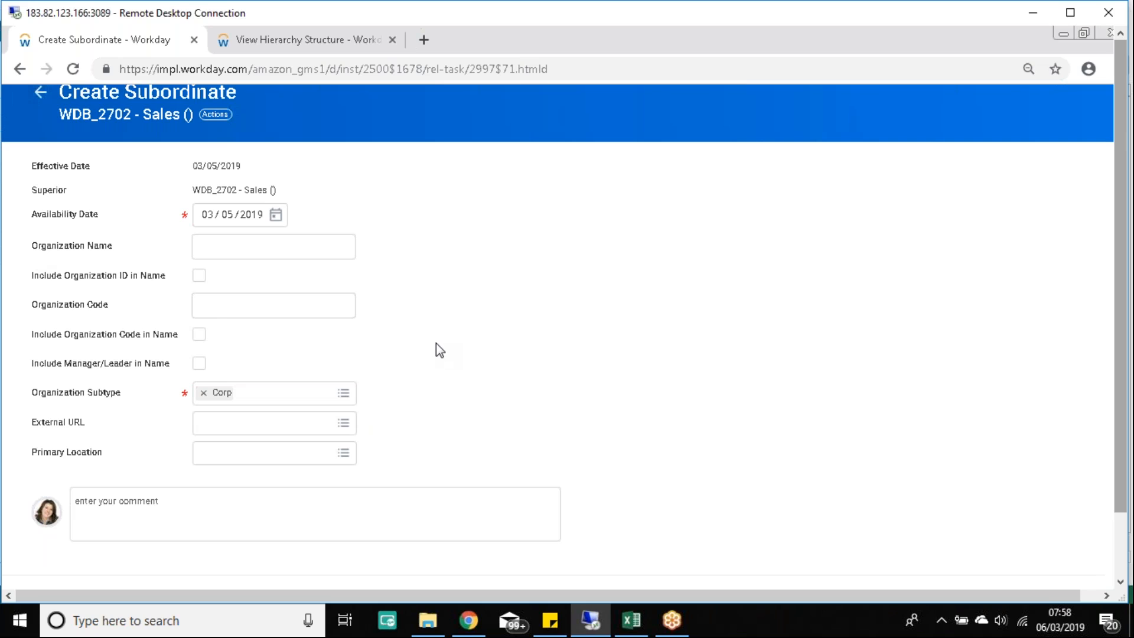
{"action": "left_click", "coordinate": [253, 254]}
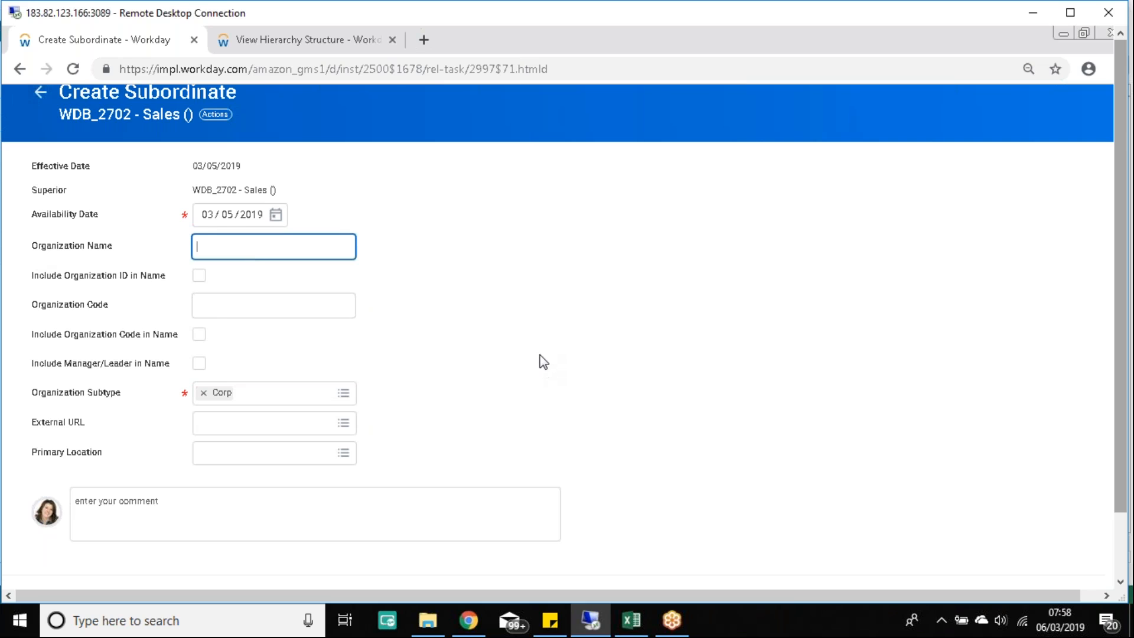
{"action": "left_click_drag", "start_coordinate": [36, 401], "coordinate": [205, 404]}
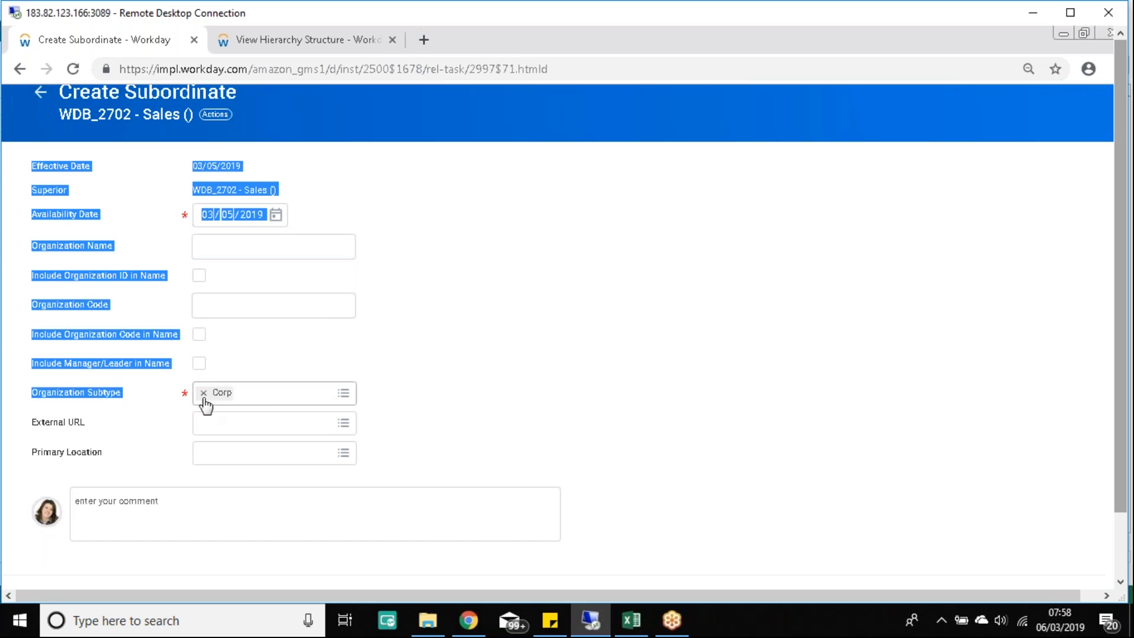
{"action": "left_click", "coordinate": [442, 370]}
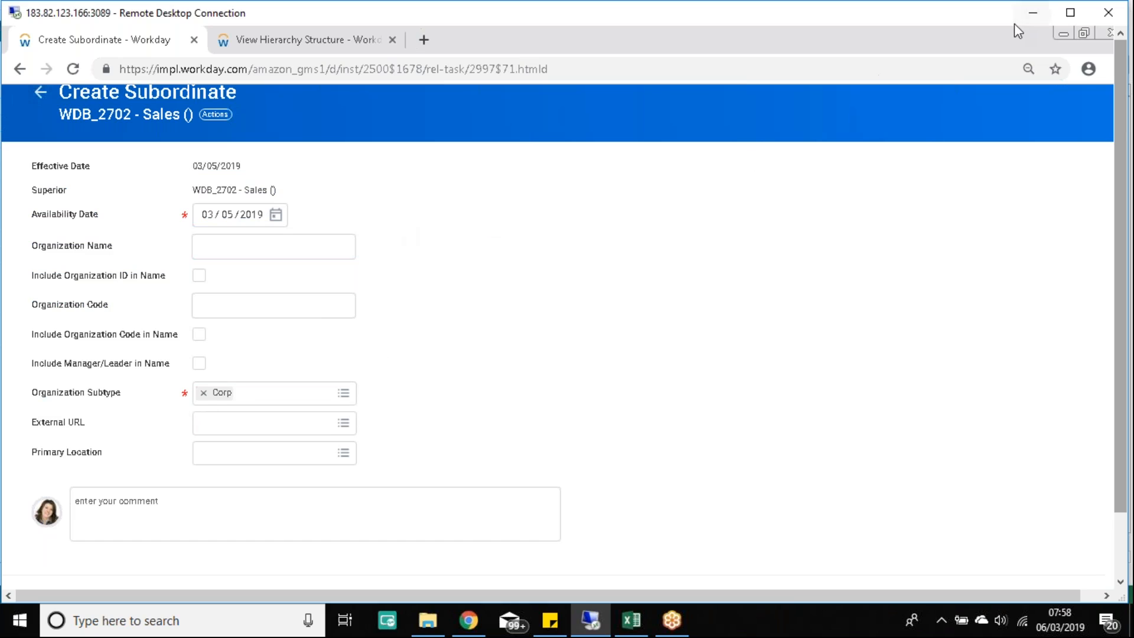
Review the order of the organization levels listed in column F of the Excel sheet 06.03
{"action": "left_click", "coordinate": [1032, 12]}
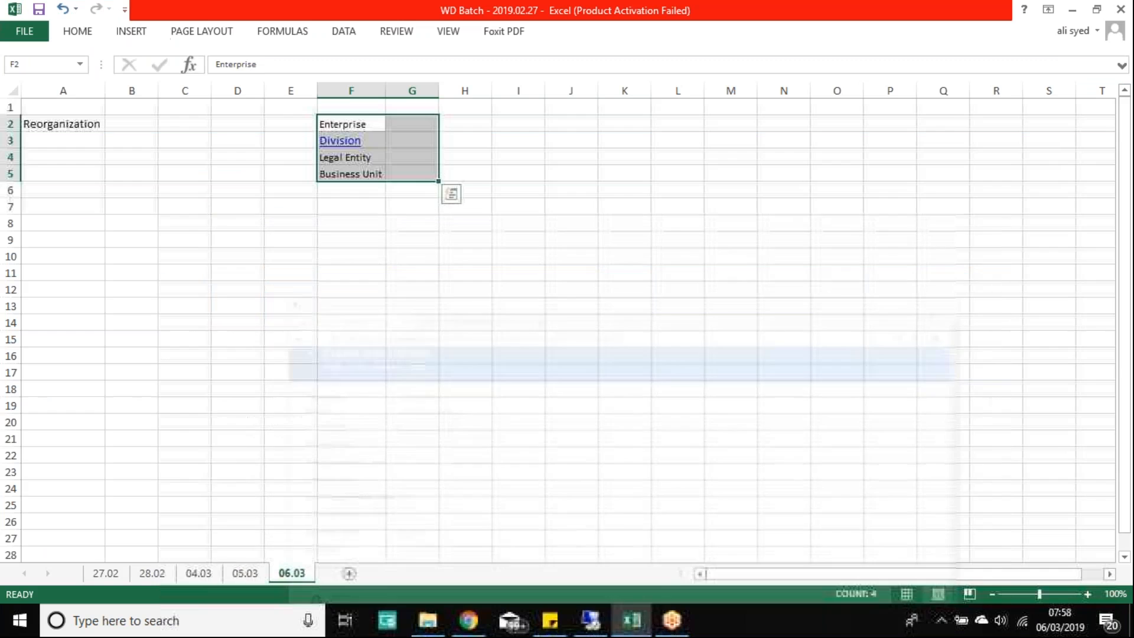
{"action": "left_click", "coordinate": [385, 131]}
{"action": "left_click_drag", "start_coordinate": [385, 131], "coordinate": [374, 328]}
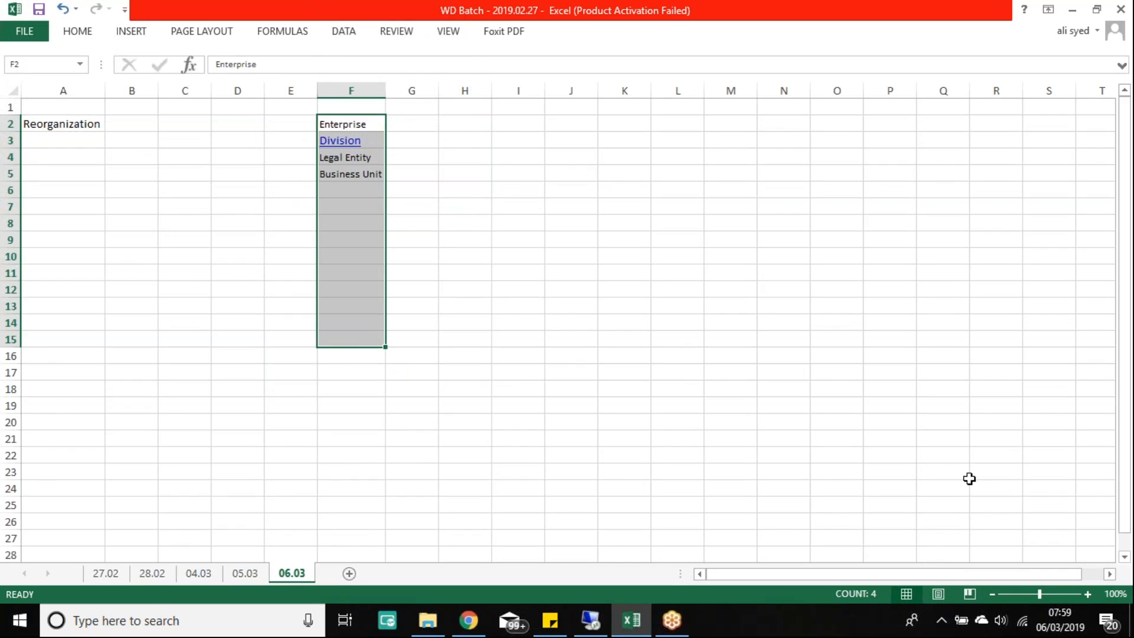
{"action": "left_click", "coordinate": [767, 446]}
{"action": "left_click", "coordinate": [590, 620]}
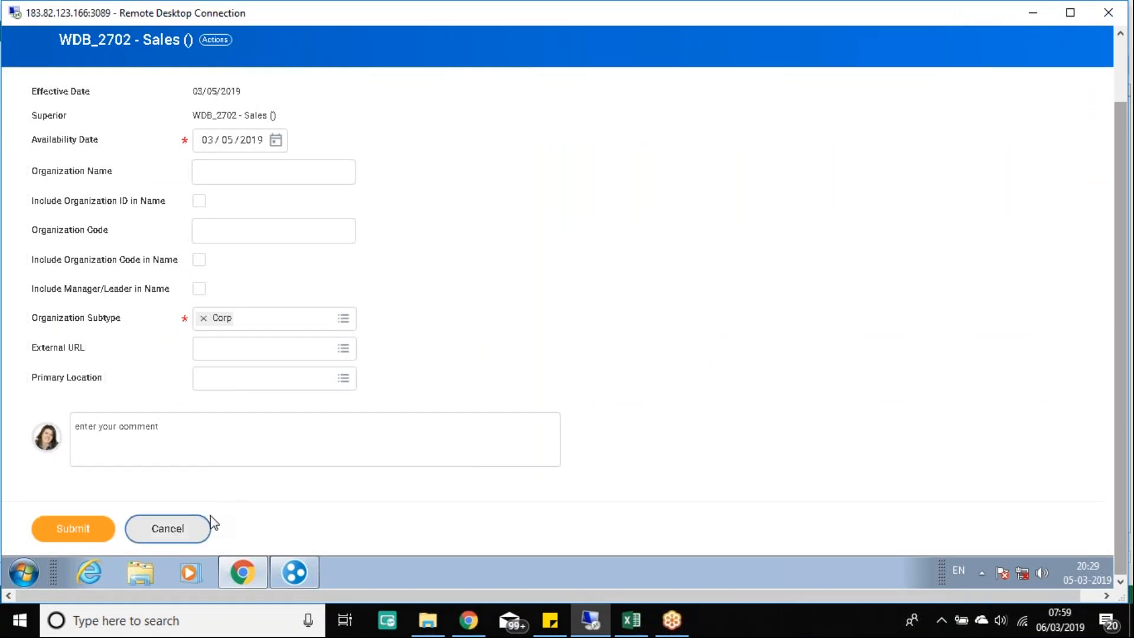
Cancel the Create Subordinate task for WDB_2702 - Sales and view the Reorganization options of WDB_2702 - XYZ Corp
{"action": "left_click", "coordinate": [204, 527]}
{"action": "left_click", "coordinate": [514, 312]}
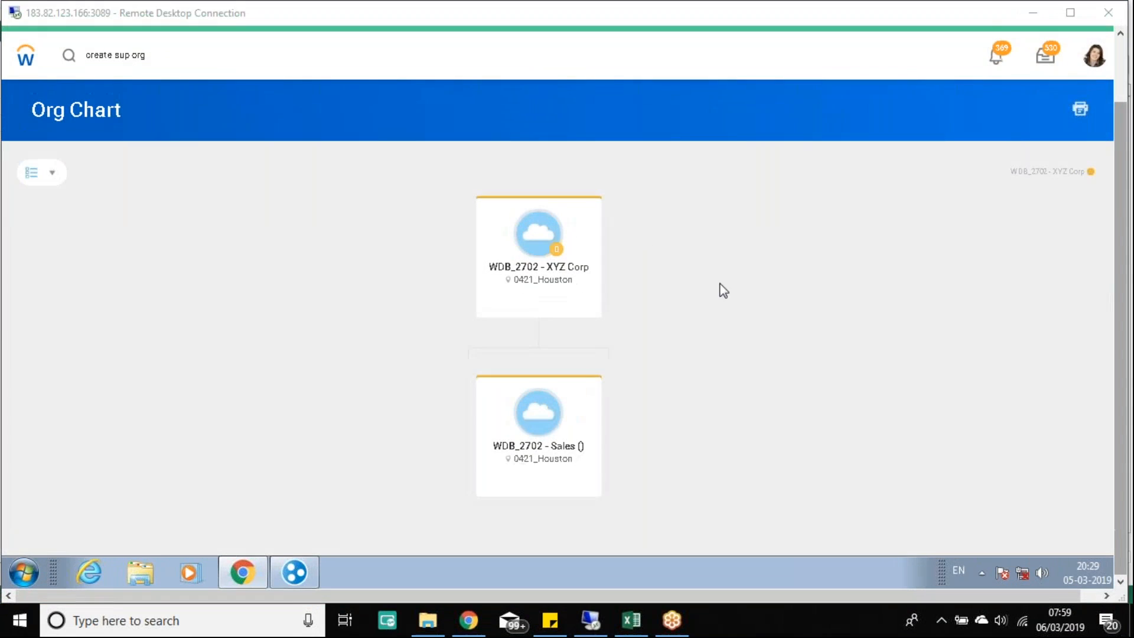
{"action": "left_click", "coordinate": [790, 300]}
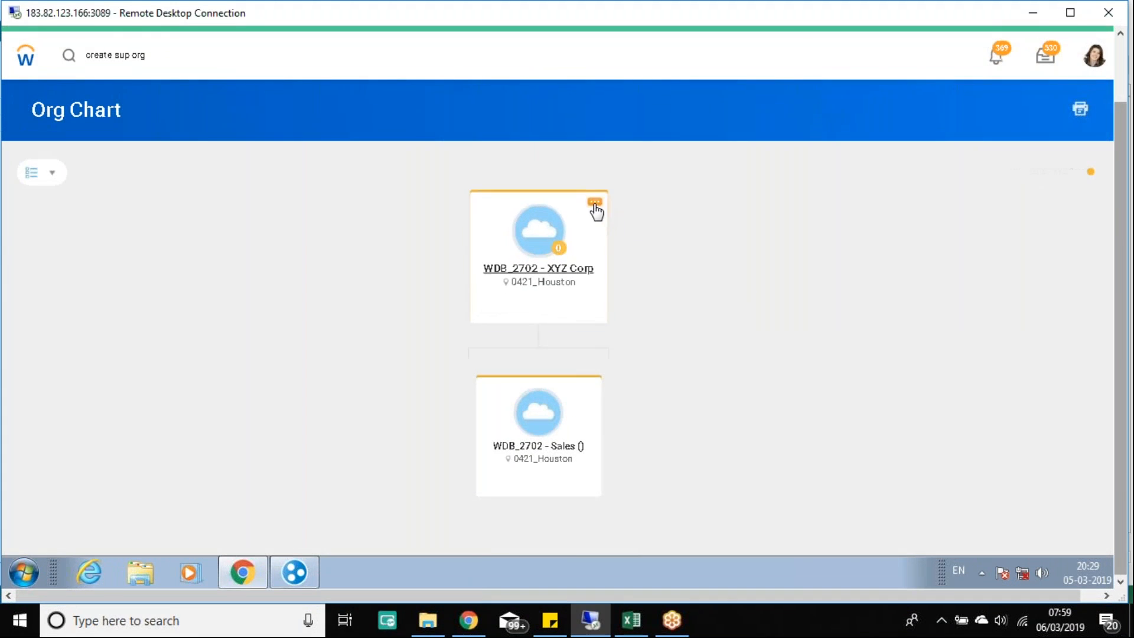
{"action": "left_click", "coordinate": [595, 201]}
{"action": "scroll", "coordinate": [93, 435], "scroll_direction": "down", "scroll_amount": 3}
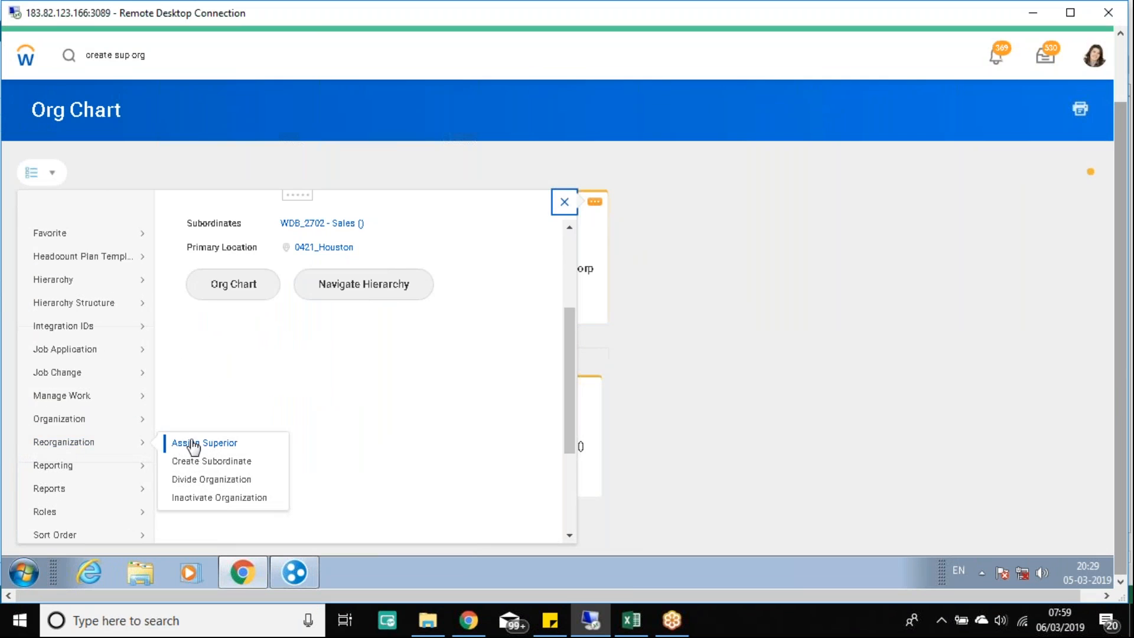
{"action": "left_click", "coordinate": [733, 380]}
Open the Divide Organization task for WDB_2702 - Sales with effective date 03/05/2019
{"action": "left_click", "coordinate": [594, 380]}
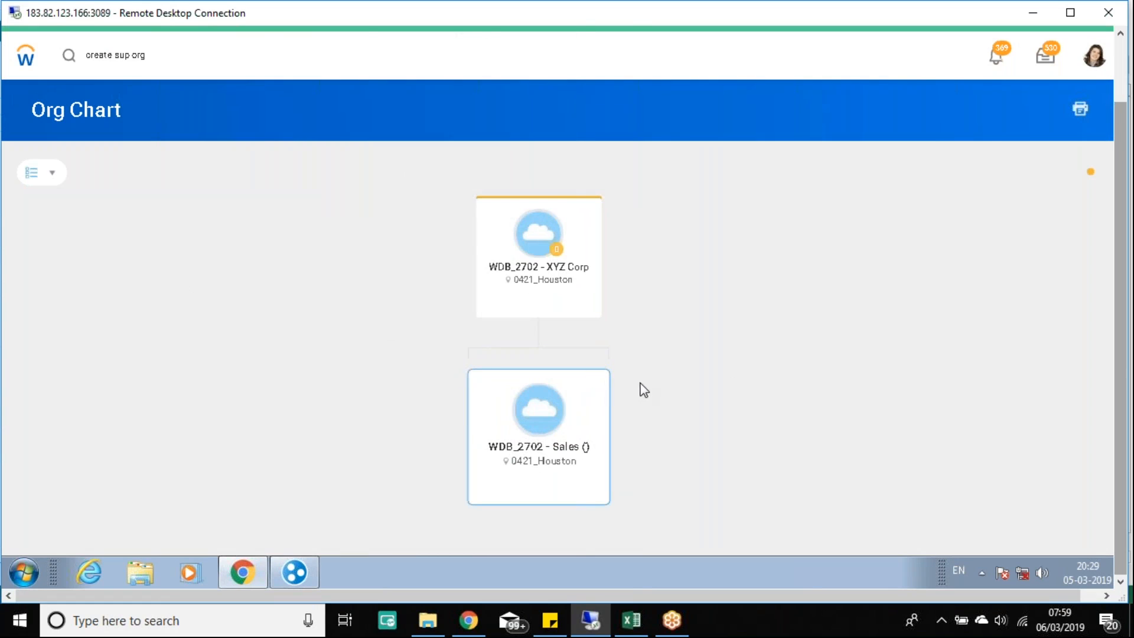
{"action": "scroll", "coordinate": [104, 286], "scroll_direction": "down", "scroll_amount": 3}
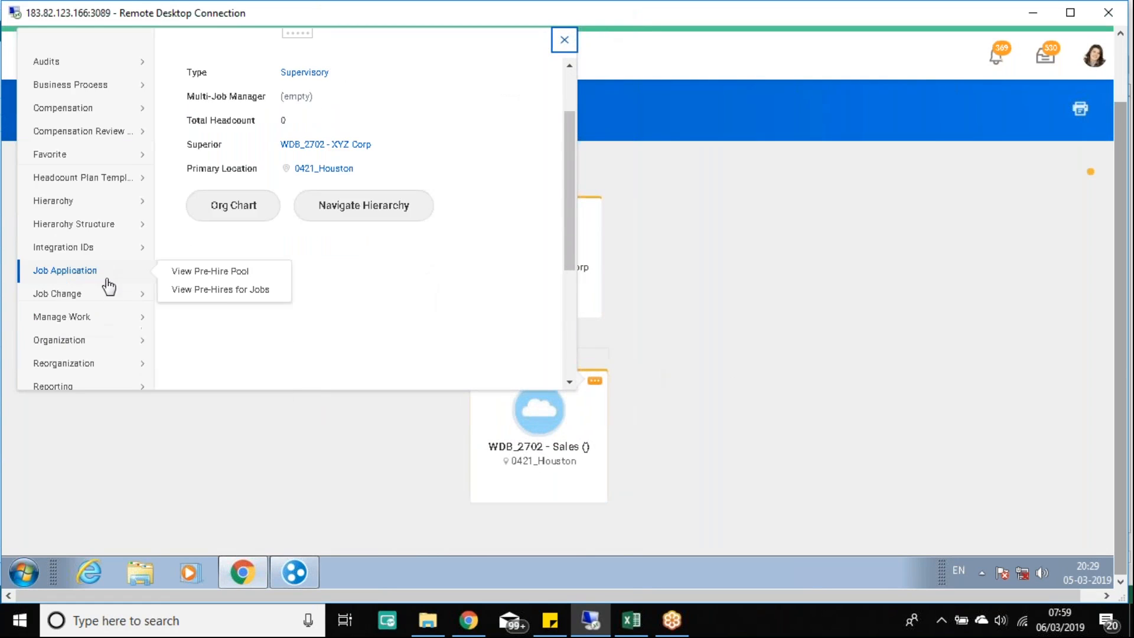
{"action": "mouse_move", "coordinate": [77, 343]}
{"action": "mouse_move", "coordinate": [101, 197]}
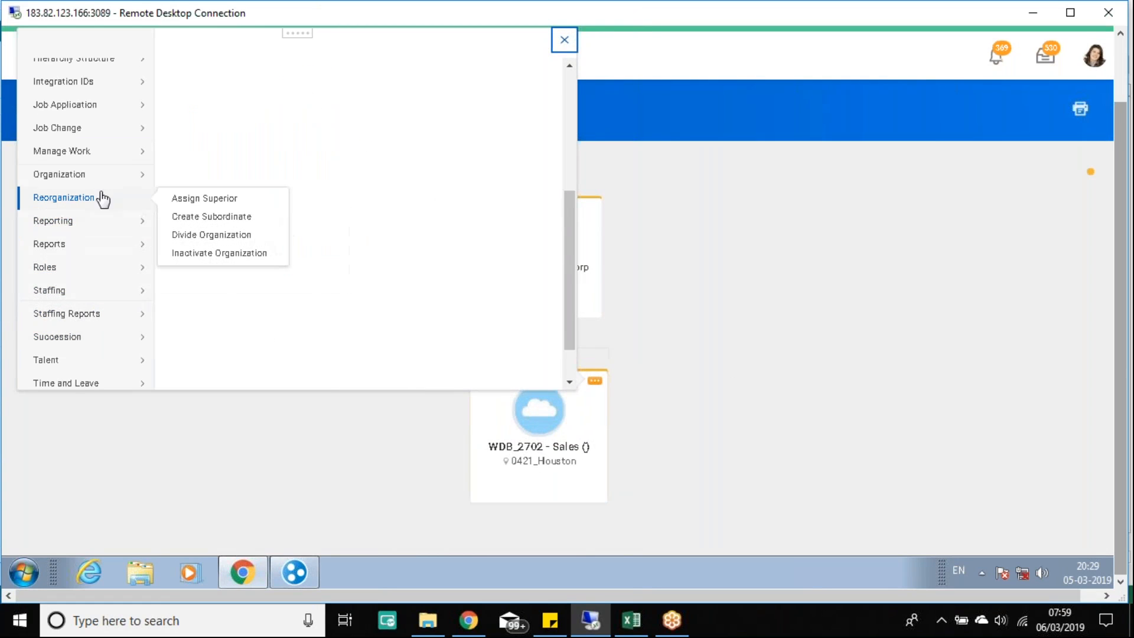
{"action": "left_click", "coordinate": [212, 234]}
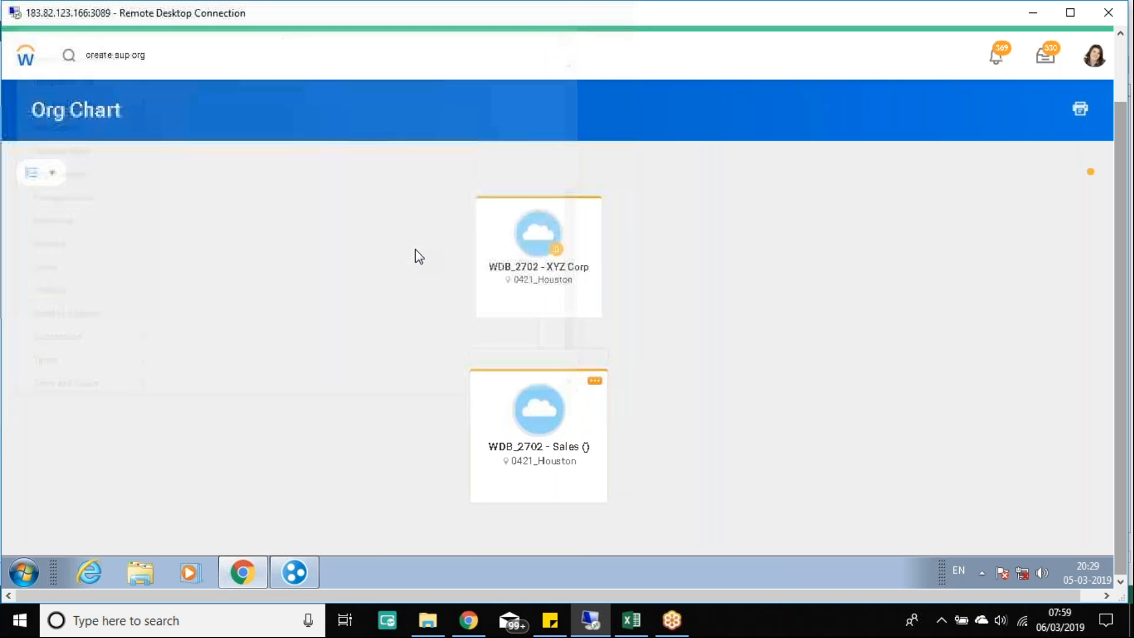
{"action": "left_click", "coordinate": [74, 528]}
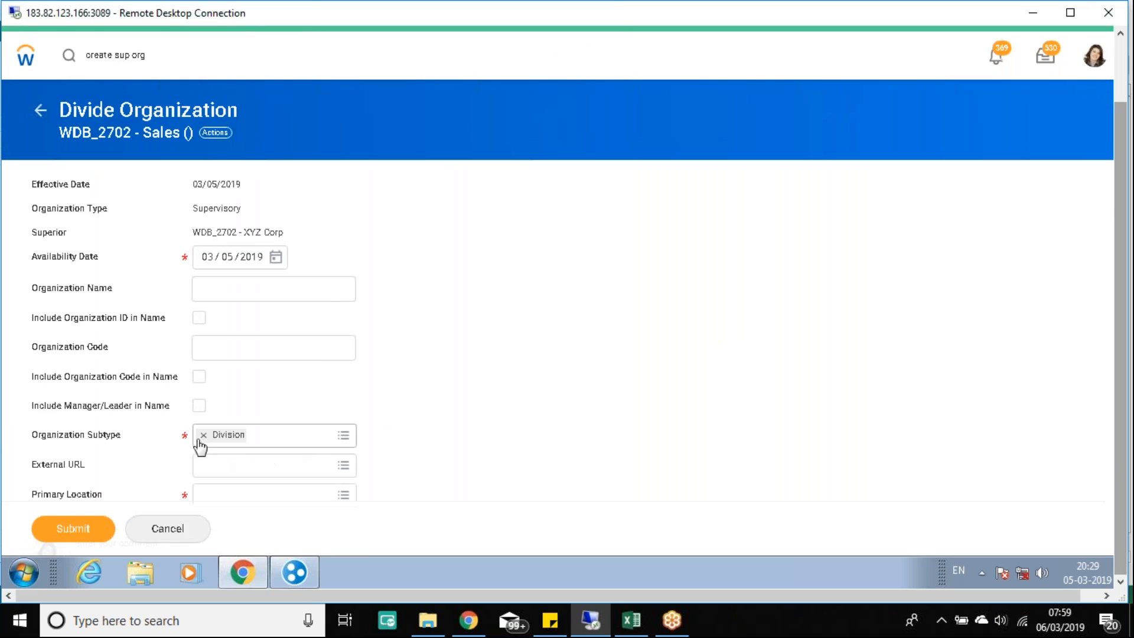
Check the levels Enterprise through Legal Entity in the Excel sheet against the Division subtype of the divided organization
{"action": "left_click", "coordinate": [643, 625]}
{"action": "left_click_drag", "start_coordinate": [362, 122], "coordinate": [364, 157]}
{"action": "left_click", "coordinate": [590, 620]}
Divide WDB_2702 - Sales into WDB_2702 - Back Office, including the manager in its name, with primary location New York, and submit
{"action": "left_click", "coordinate": [255, 171]}
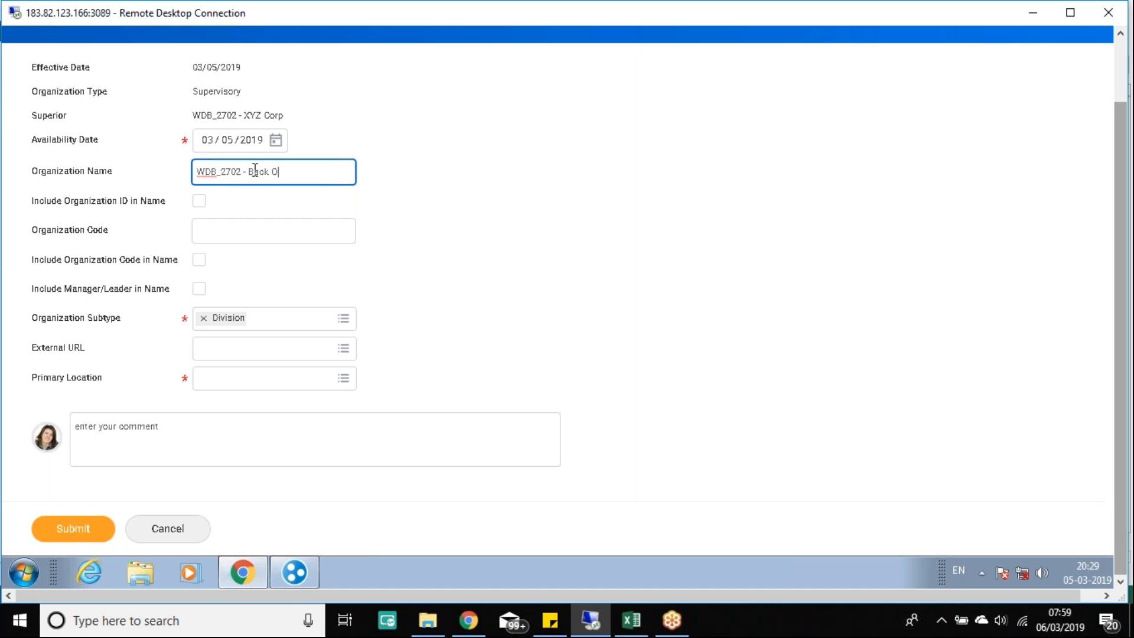
{"action": "left_click", "coordinate": [204, 285]}
{"action": "left_click", "coordinate": [350, 382]}
{"action": "type", "text": "new yoir=="}
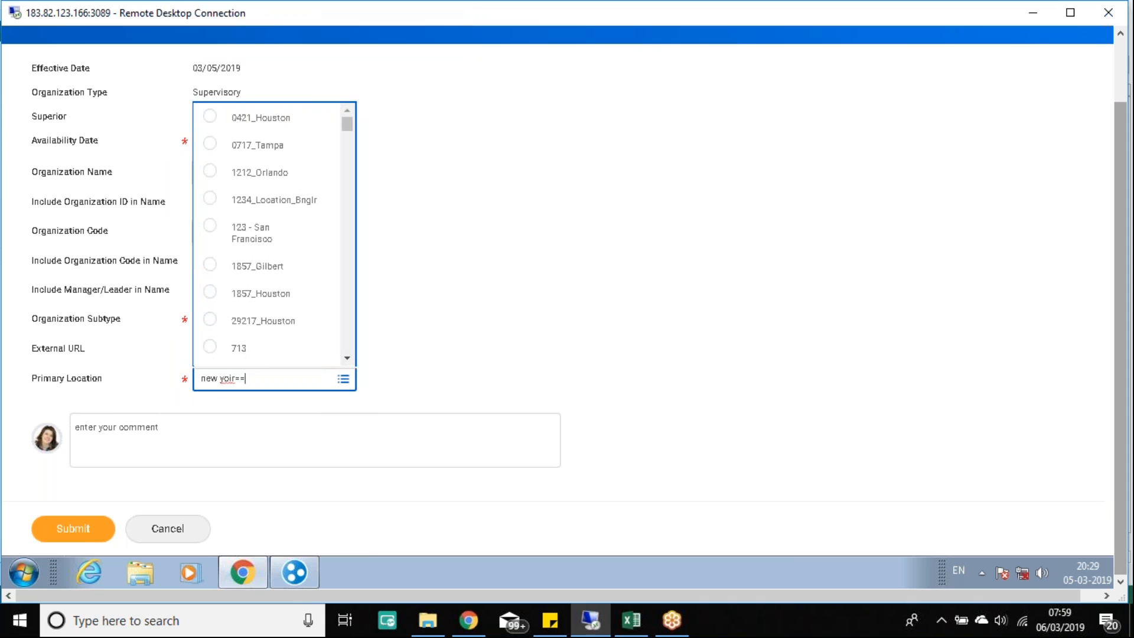
{"action": "key", "text": "BackSpace"}
{"action": "key", "text": "BackSpace"}
{"action": "key", "text": "BackSpace"}
{"action": "key", "text": "BackSpace"}
{"action": "type", "text": "rk"}
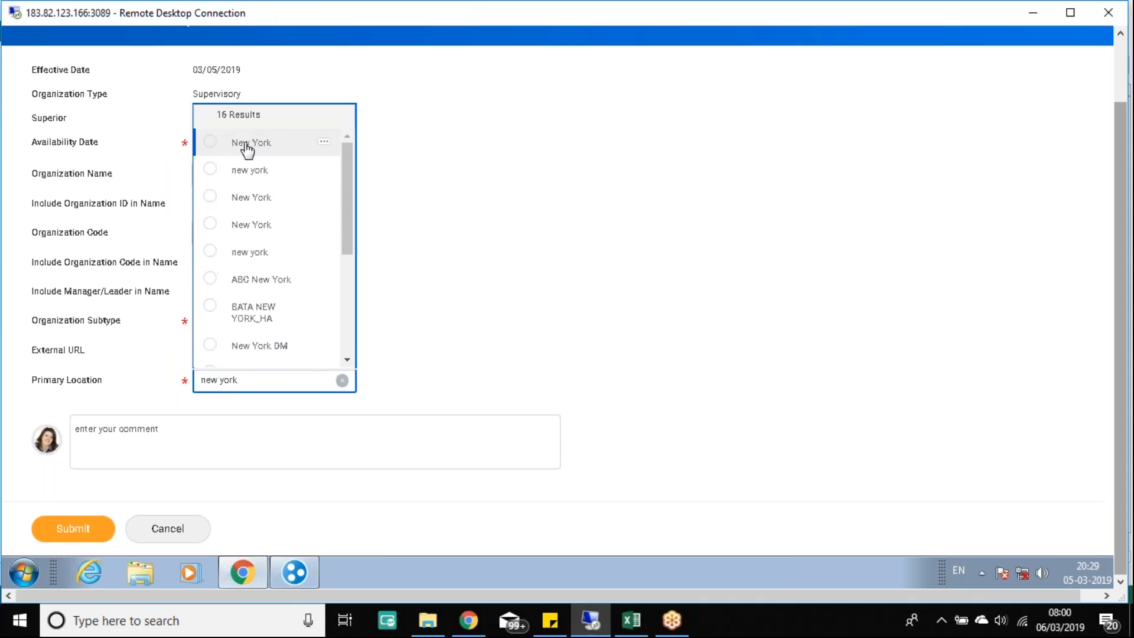
{"action": "left_click", "coordinate": [246, 147]}
{"action": "left_click", "coordinate": [76, 527]}
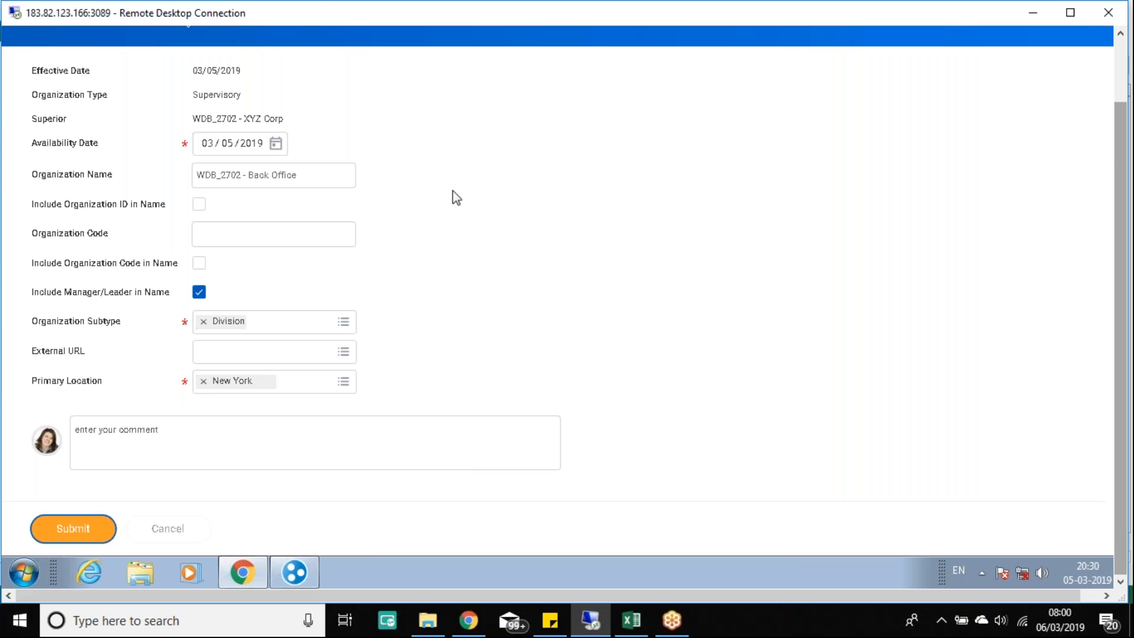
Expand the details of the submitted Divide Organization event and review its process history
{"action": "left_click", "coordinate": [41, 334]}
{"action": "scroll", "coordinate": [346, 336], "scroll_direction": "down", "scroll_amount": 4}
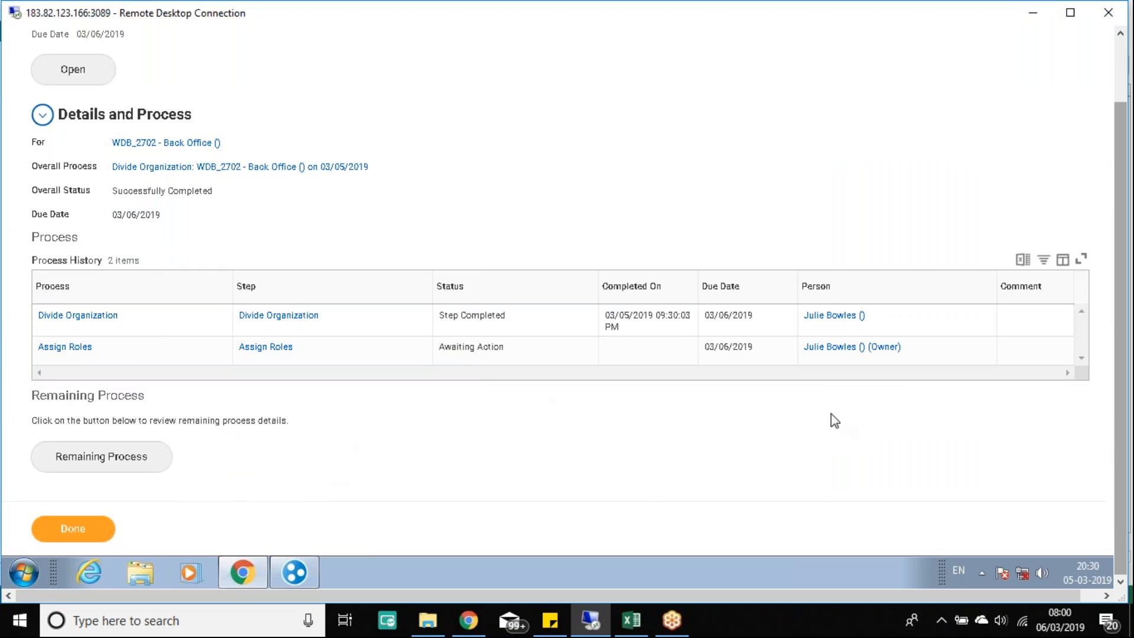
{"action": "left_click", "coordinate": [1104, 40]}
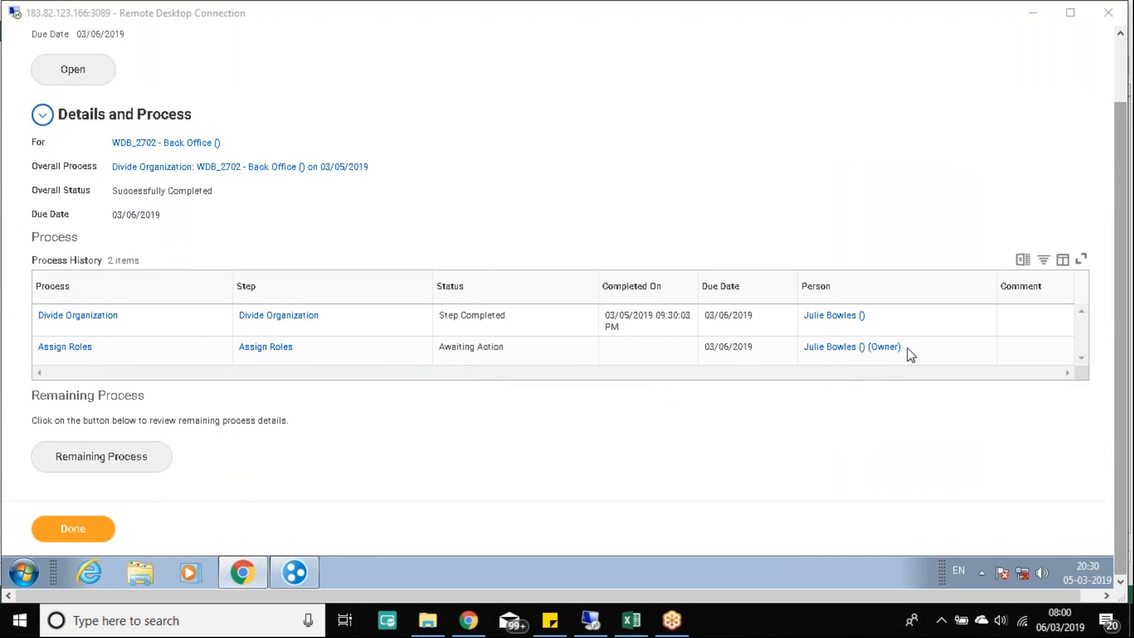
{"action": "left_click", "coordinate": [623, 462]}
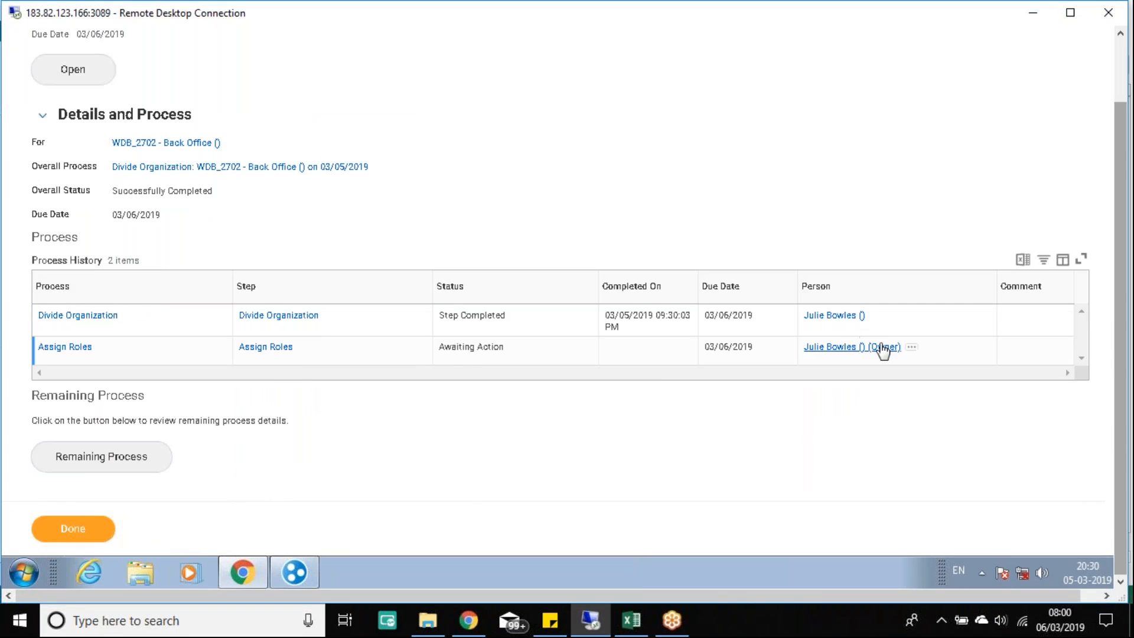
Examine the related actions of the worker who owns the pending Assign Roles step, including the Security Profile options
{"action": "mouse_move", "coordinate": [909, 356]}
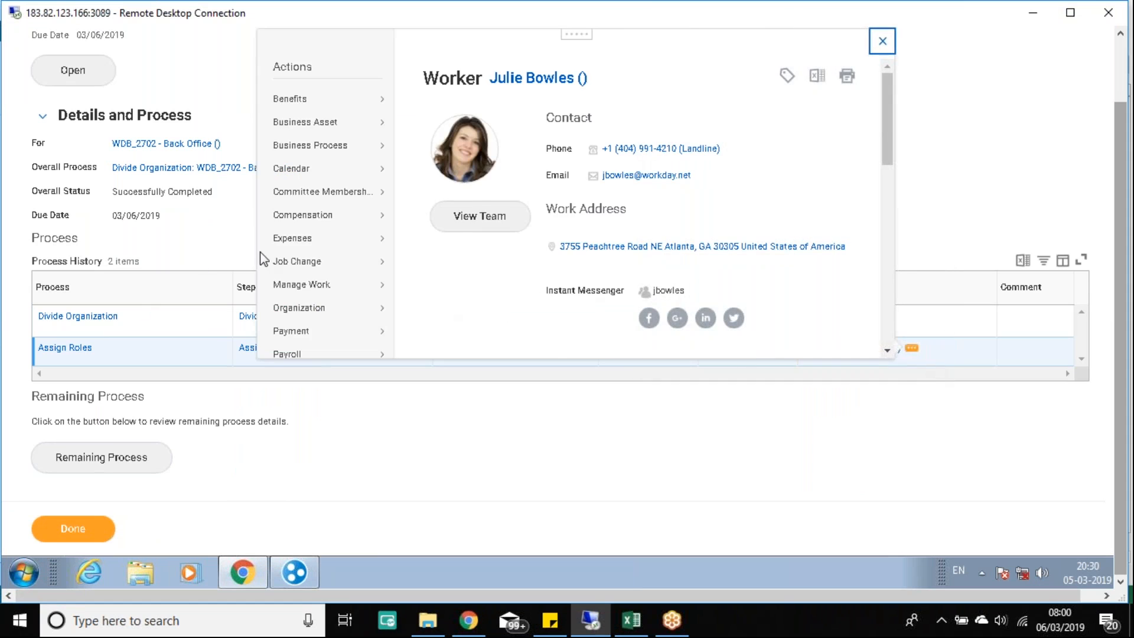
{"action": "mouse_move", "coordinate": [298, 261]}
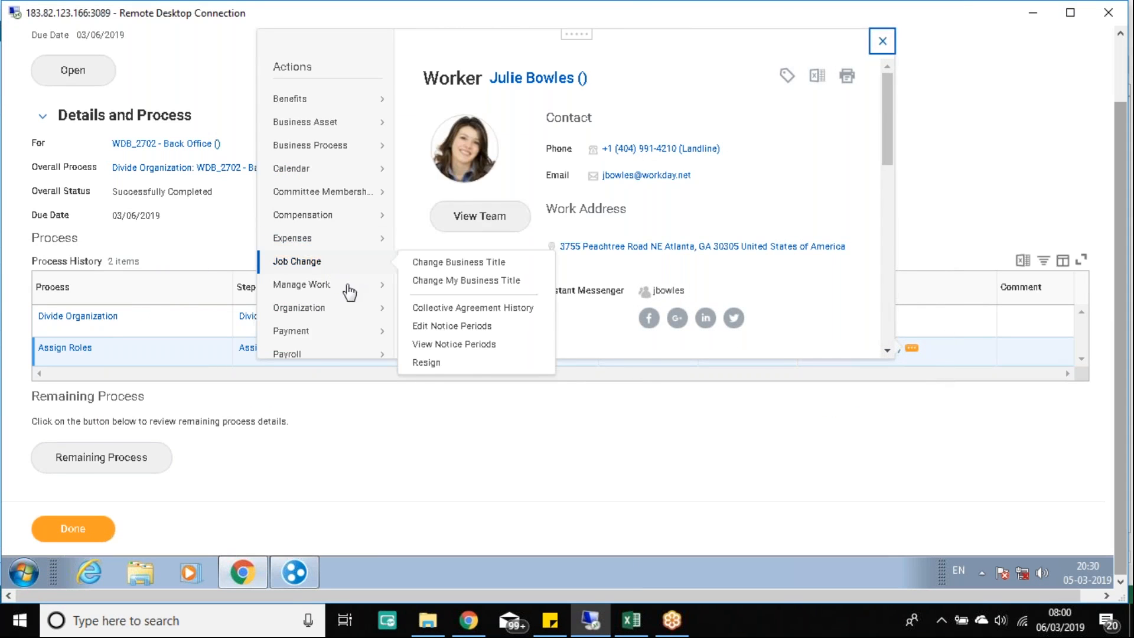
{"action": "scroll", "coordinate": [349, 291], "scroll_direction": "down", "scroll_amount": 10}
{"action": "mouse_move", "coordinate": [324, 326]}
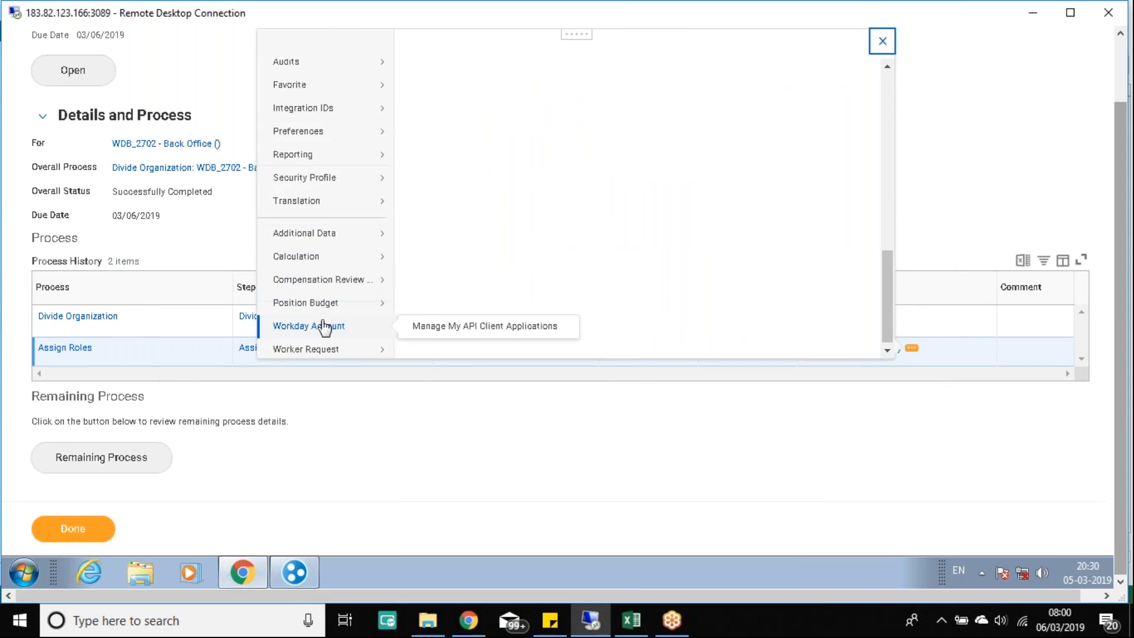
{"action": "mouse_move", "coordinate": [308, 181]}
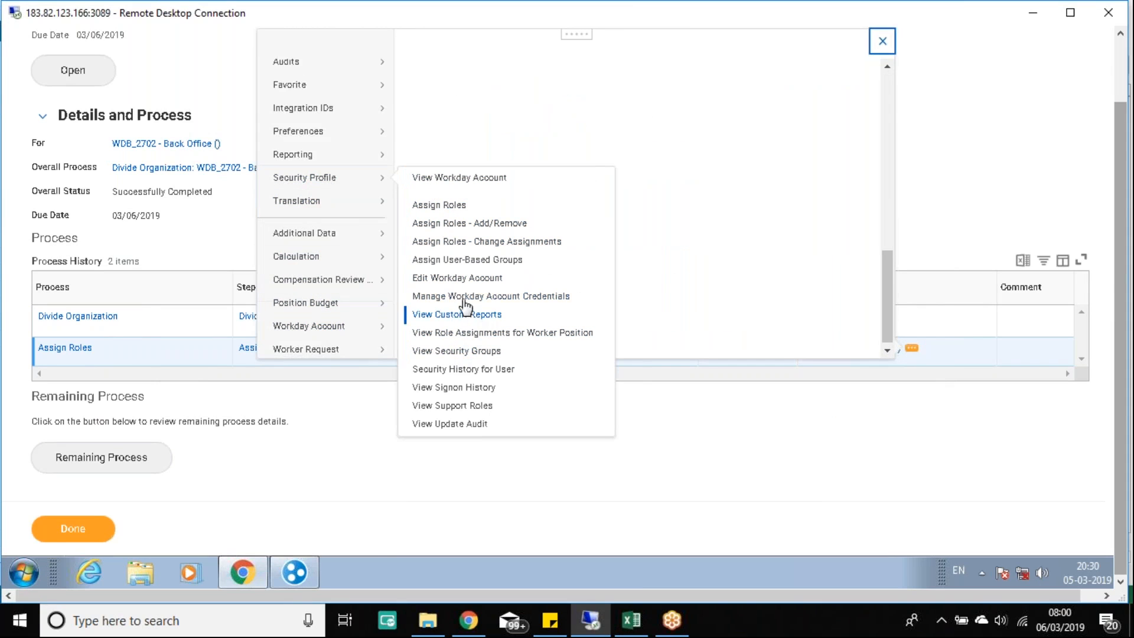
{"action": "left_click", "coordinate": [652, 511]}
{"action": "scroll", "coordinate": [987, 225], "scroll_direction": "up", "scroll_amount": 4}
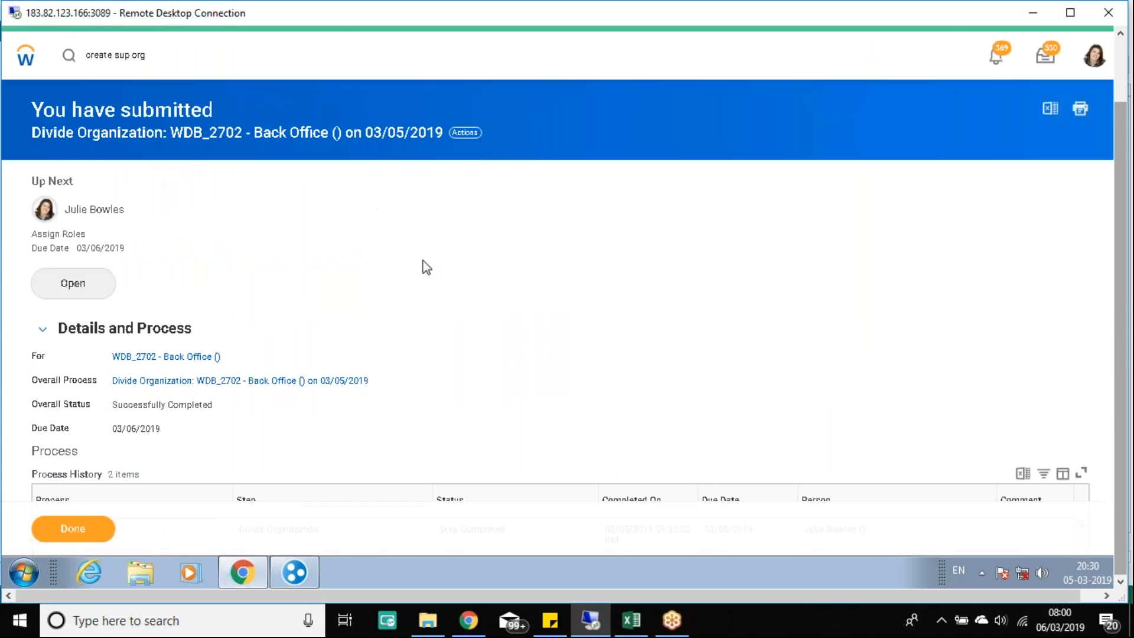
{"action": "scroll", "coordinate": [649, 295], "scroll_direction": "down", "scroll_amount": 4}
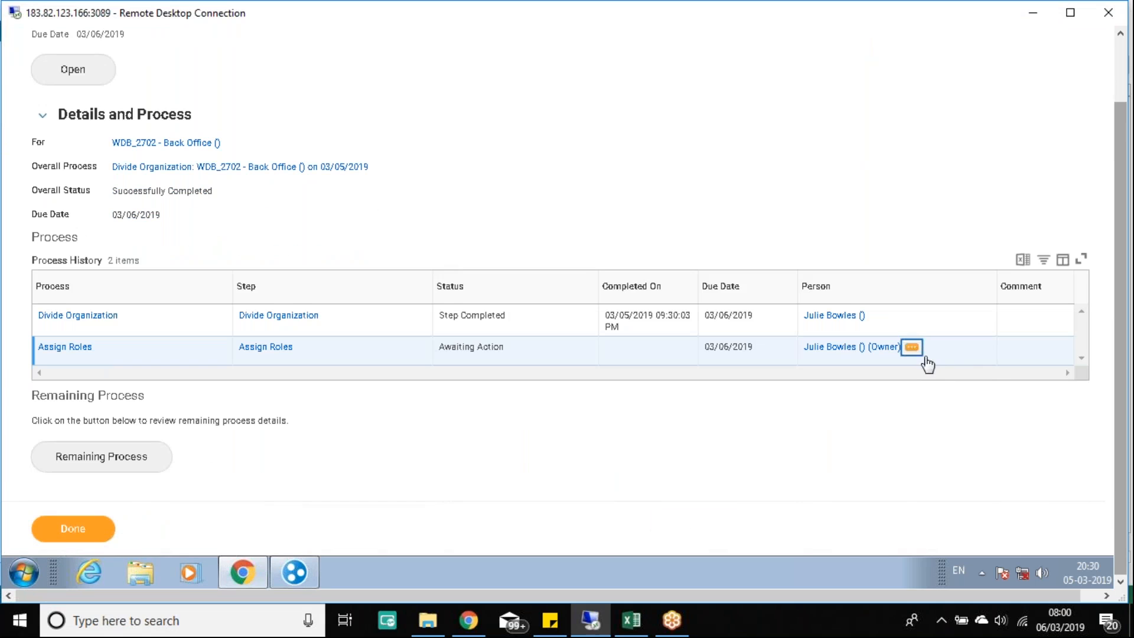
{"action": "left_click", "coordinate": [911, 347]}
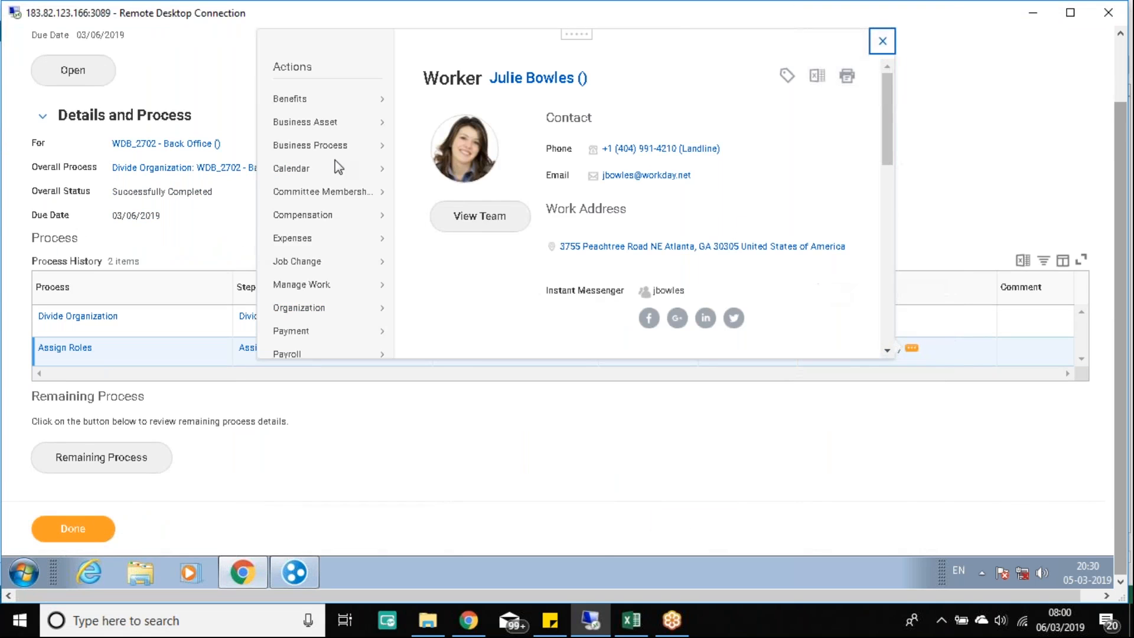
{"action": "mouse_move", "coordinate": [327, 218]}
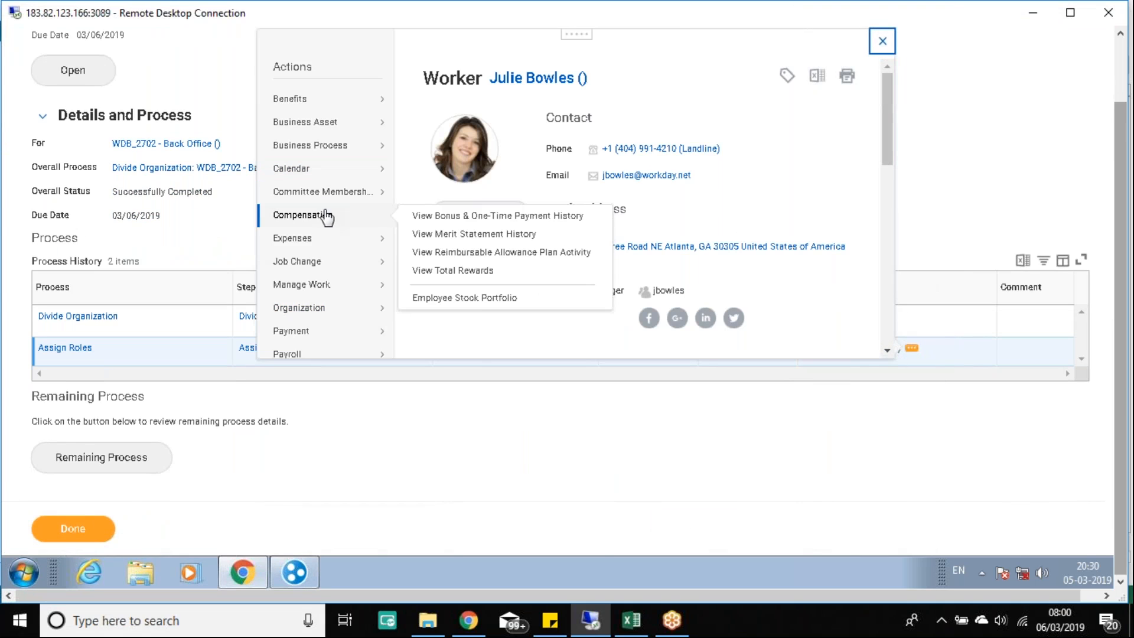
{"action": "left_click", "coordinate": [882, 41]}
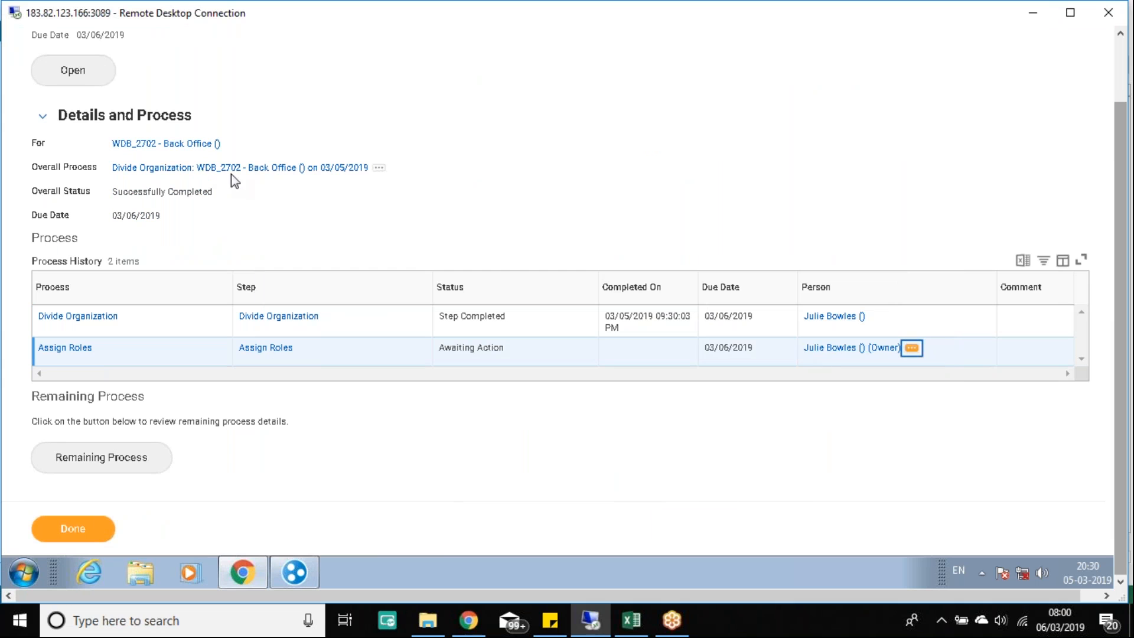
View the overall Divide Organization event for WDB_2702 - Back Office and compare its pending action with the process history
{"action": "left_click", "coordinate": [331, 169]}
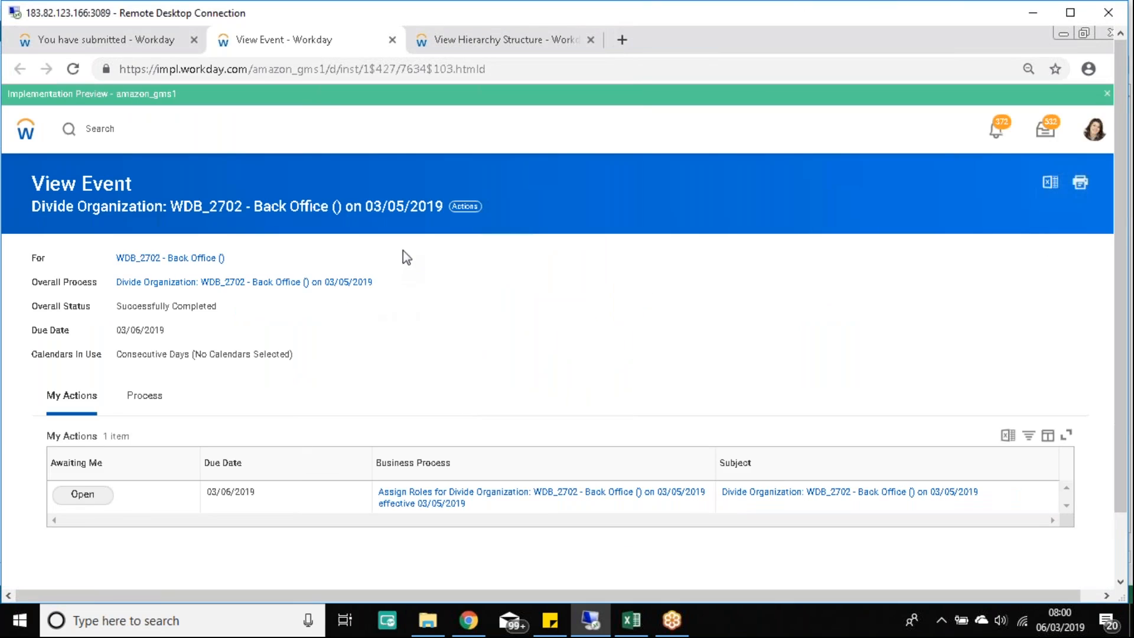
{"action": "left_click", "coordinate": [89, 495]}
{"action": "left_click", "coordinate": [122, 41]}
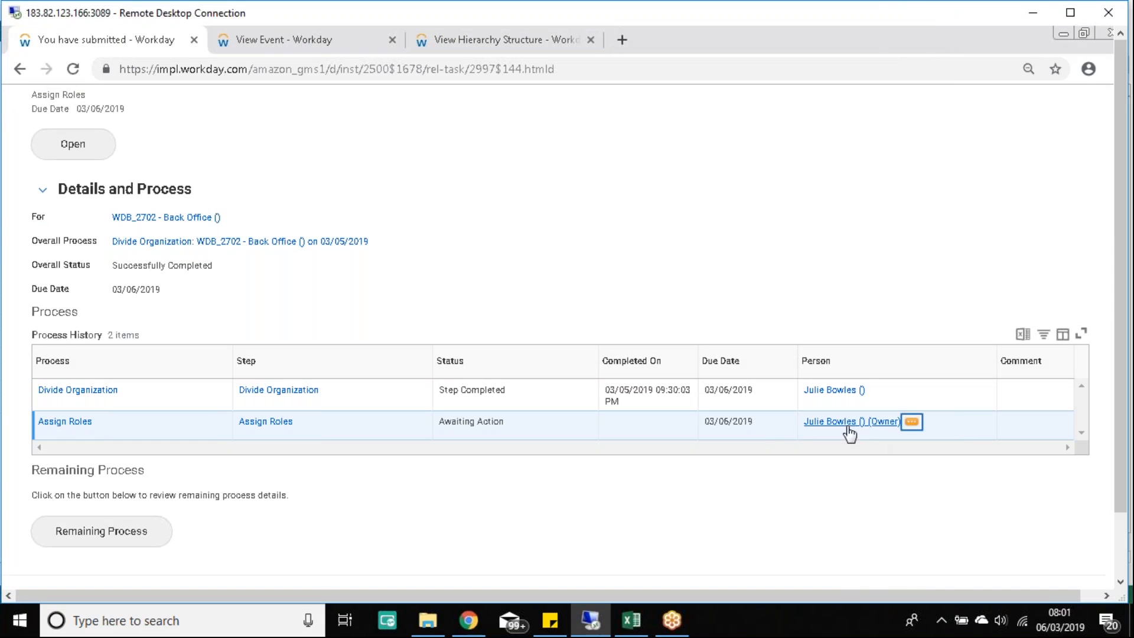
{"action": "left_click", "coordinate": [290, 44]}
{"action": "left_click", "coordinate": [136, 39]}
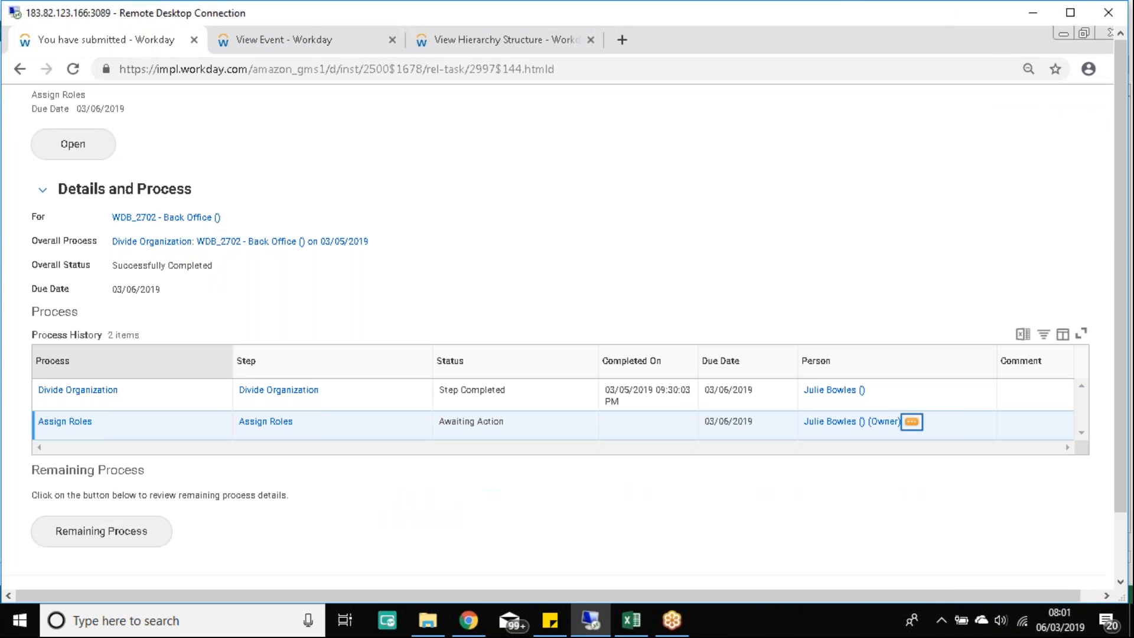
{"action": "left_click", "coordinate": [253, 43]}
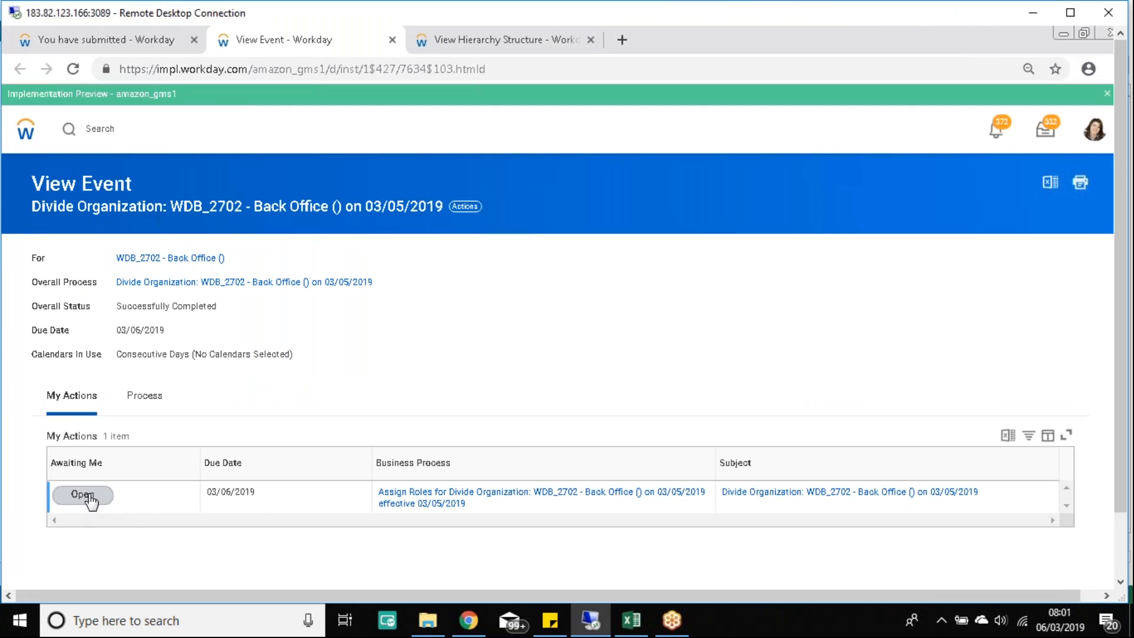
Open the Assign Roles task for WDB_2702 - Back Office, review the roles and submit it with the existing assignments
{"action": "left_click", "coordinate": [94, 43]}
{"action": "scroll", "coordinate": [66, 229], "scroll_direction": "up", "scroll_amount": 2}
{"action": "left_click", "coordinate": [69, 228]}
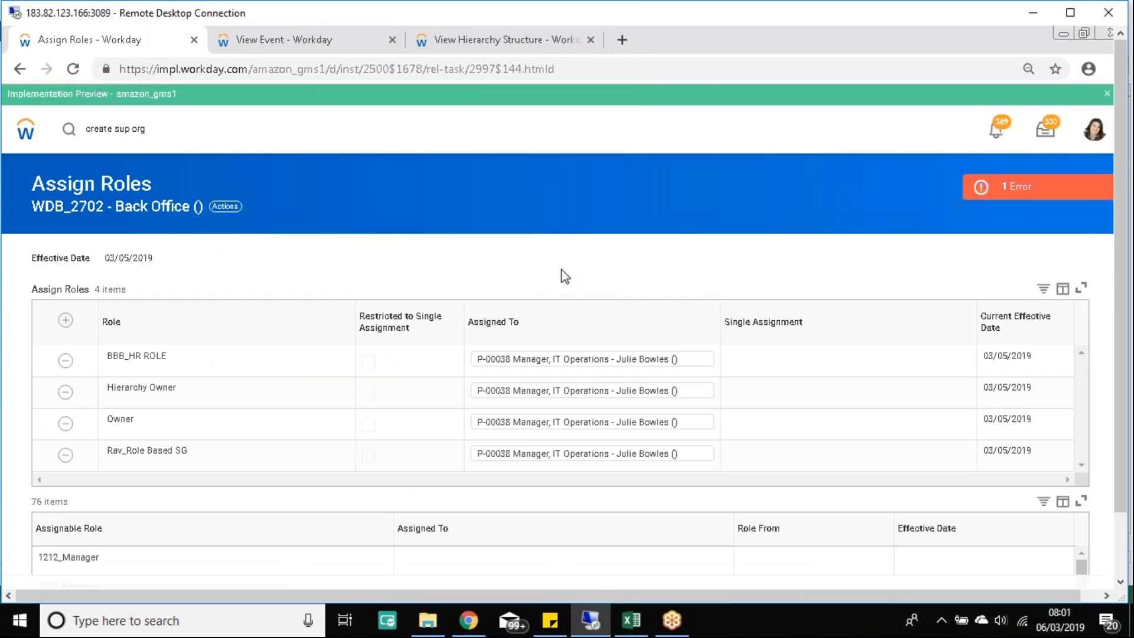
{"action": "scroll", "coordinate": [576, 281], "scroll_direction": "down", "scroll_amount": 3}
{"action": "scroll", "coordinate": [513, 375], "scroll_direction": "down", "scroll_amount": 6}
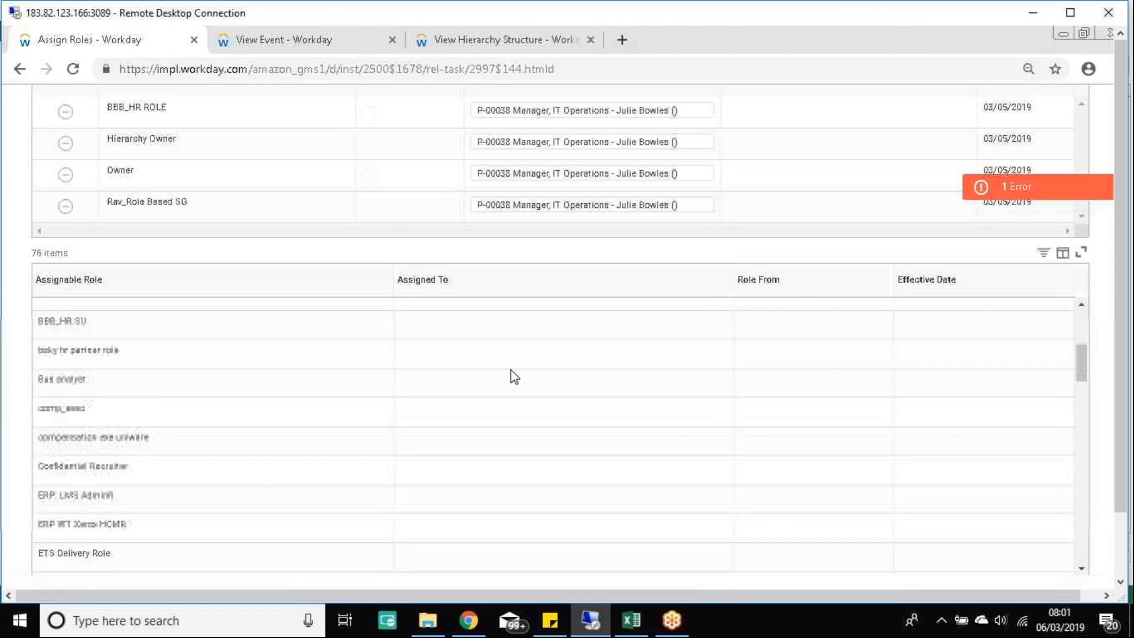
{"action": "left_click", "coordinate": [1118, 565]}
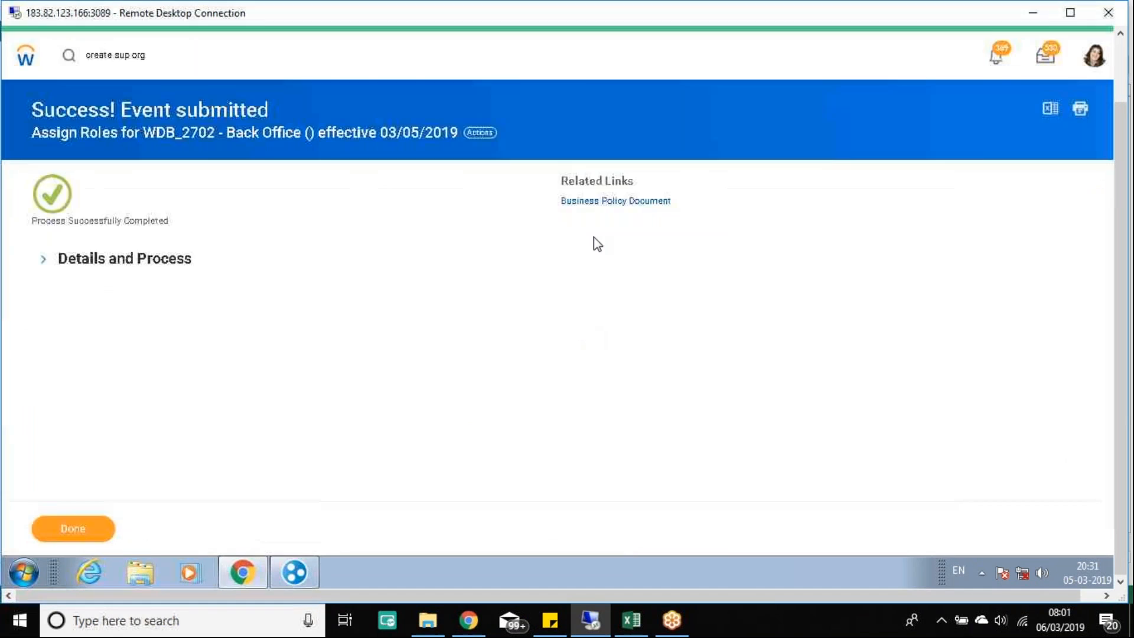
Open the org chart of WDB_2702 - XYZ Corp and view the Reorganization options of WDB_2702 - Sales
{"action": "left_click", "coordinate": [45, 265]}
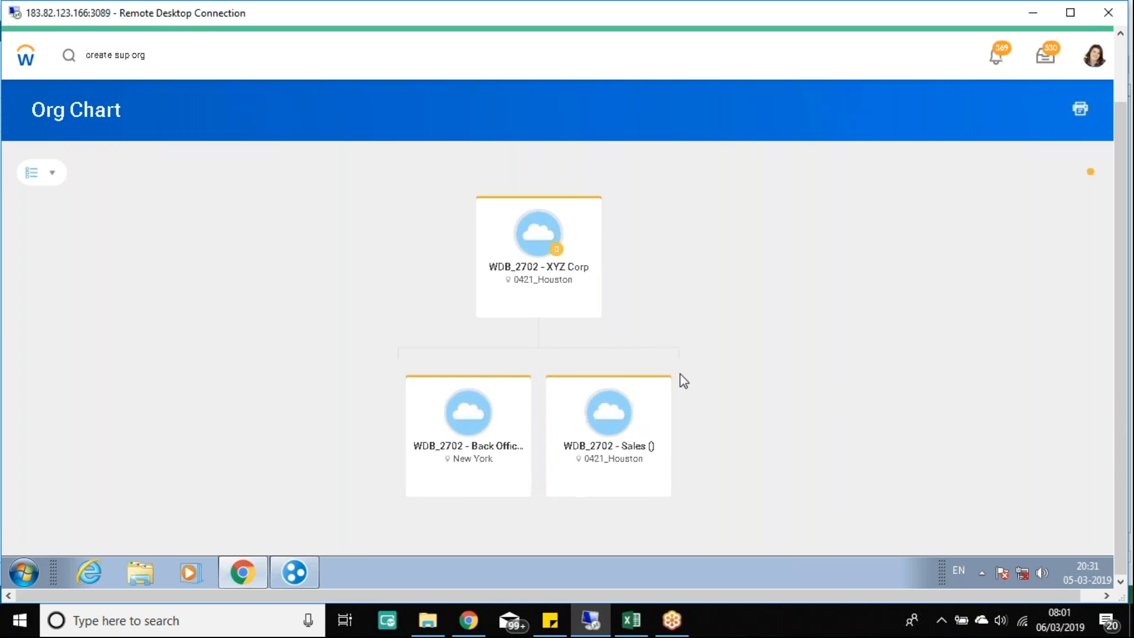
{"action": "mouse_move", "coordinate": [664, 402]}
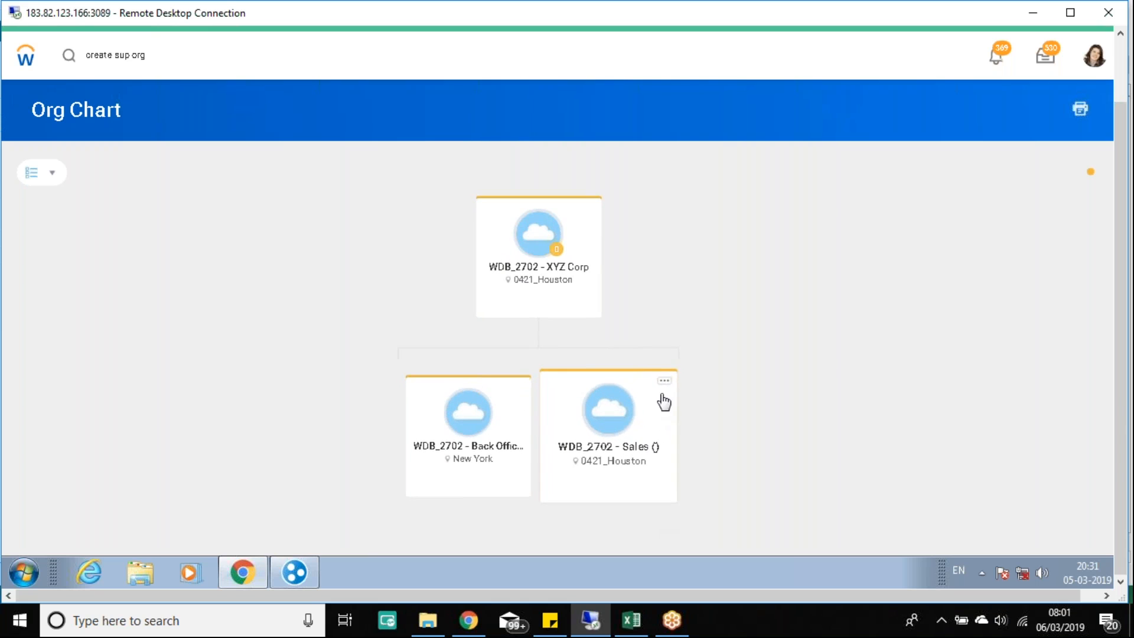
{"action": "left_click", "coordinate": [664, 383]}
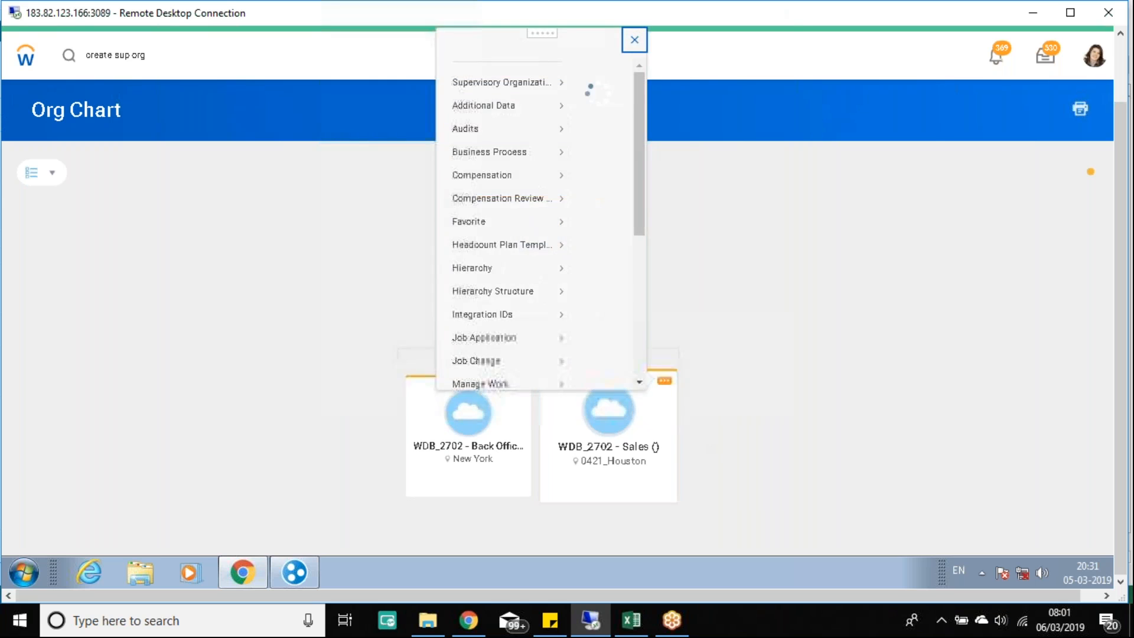
{"action": "scroll", "coordinate": [95, 316], "scroll_direction": "down", "scroll_amount": 5}
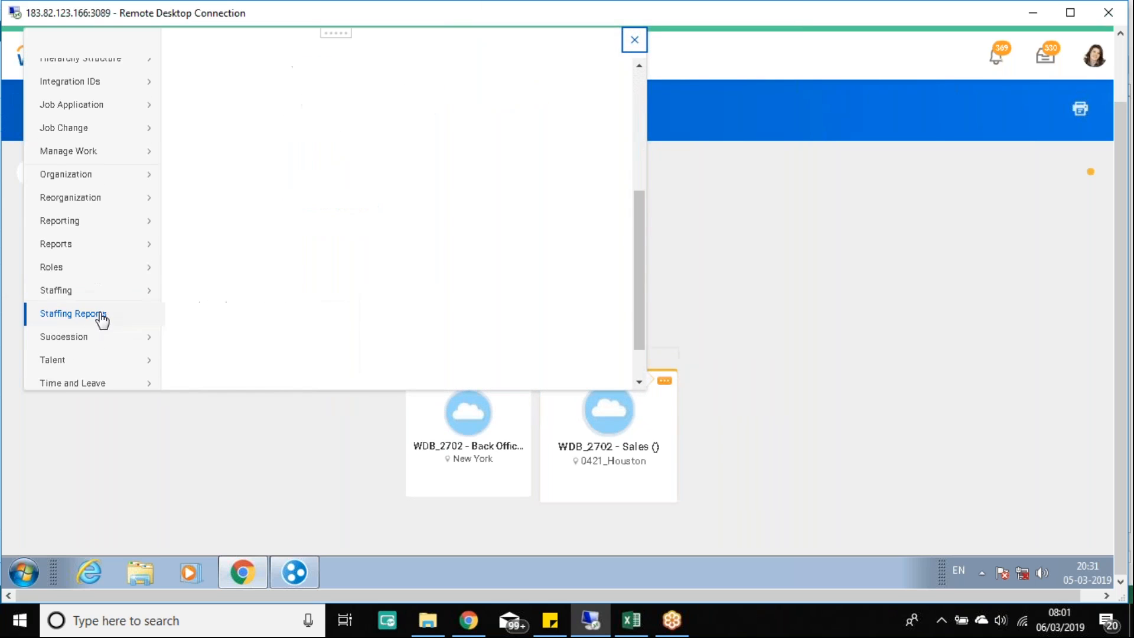
{"action": "mouse_move", "coordinate": [80, 213]}
{"action": "mouse_move", "coordinate": [118, 205]}
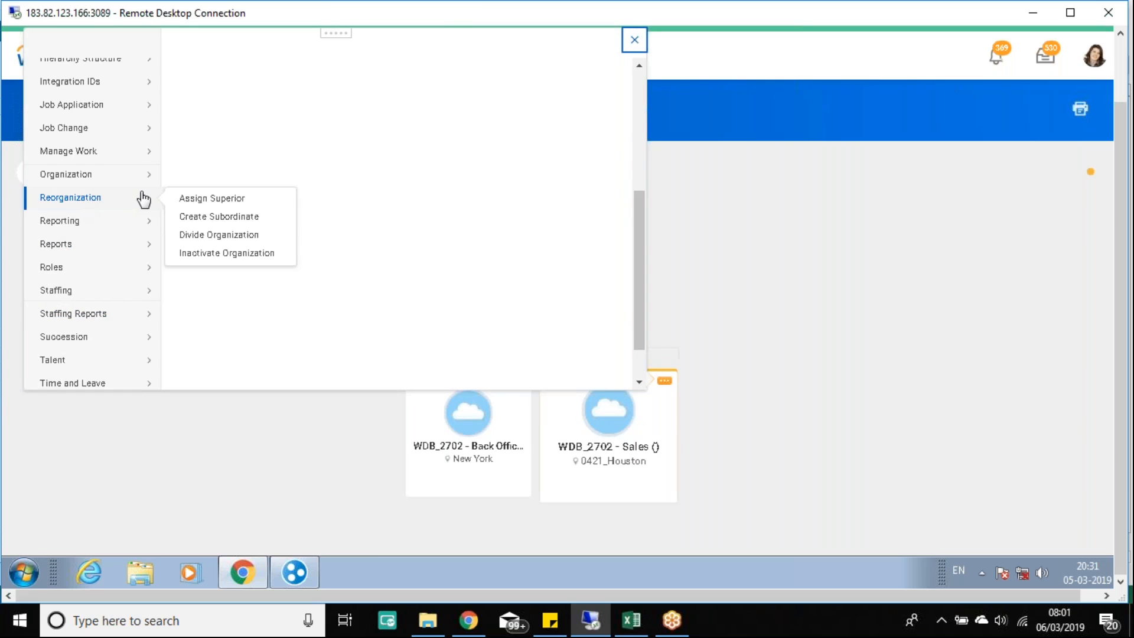
{"action": "left_click", "coordinate": [237, 200]}
{"action": "left_click", "coordinate": [731, 299]}
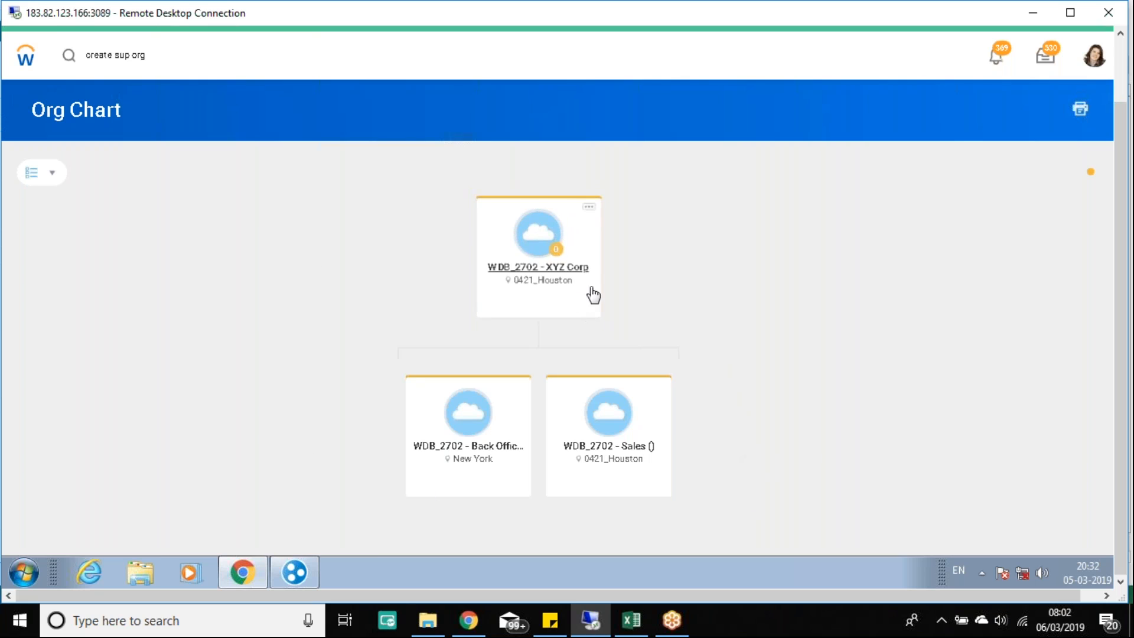
Try to assign a superior organization to WDB_2702 - XYZ Corp effective 03/05/2019 and read the details of the response
{"action": "left_click", "coordinate": [519, 248]}
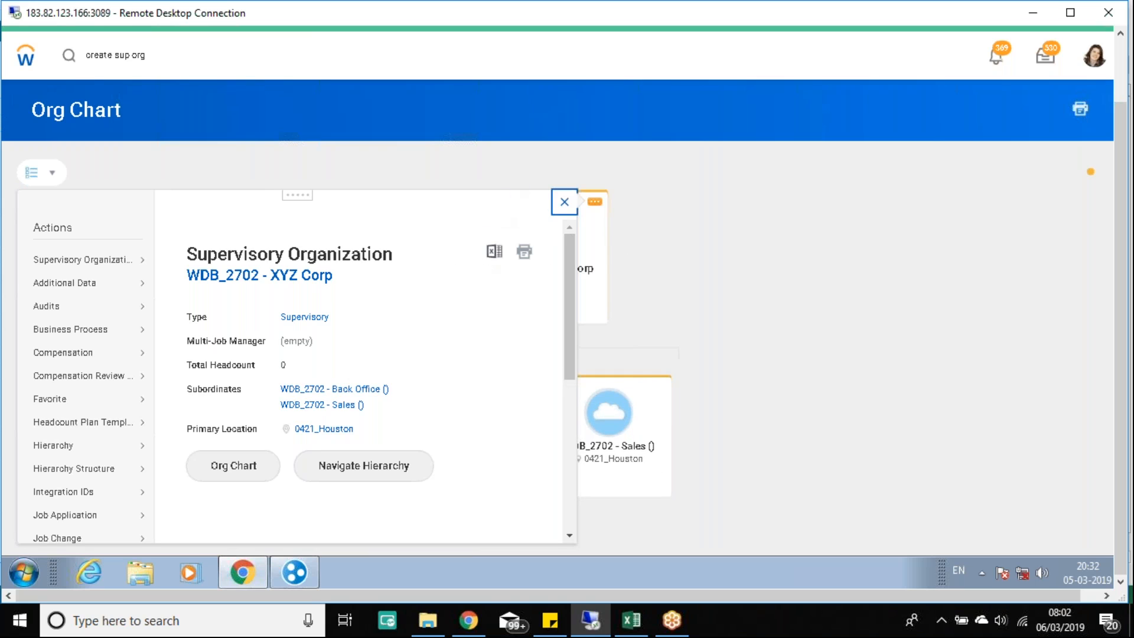
{"action": "scroll", "coordinate": [87, 423], "scroll_direction": "down", "scroll_amount": 3}
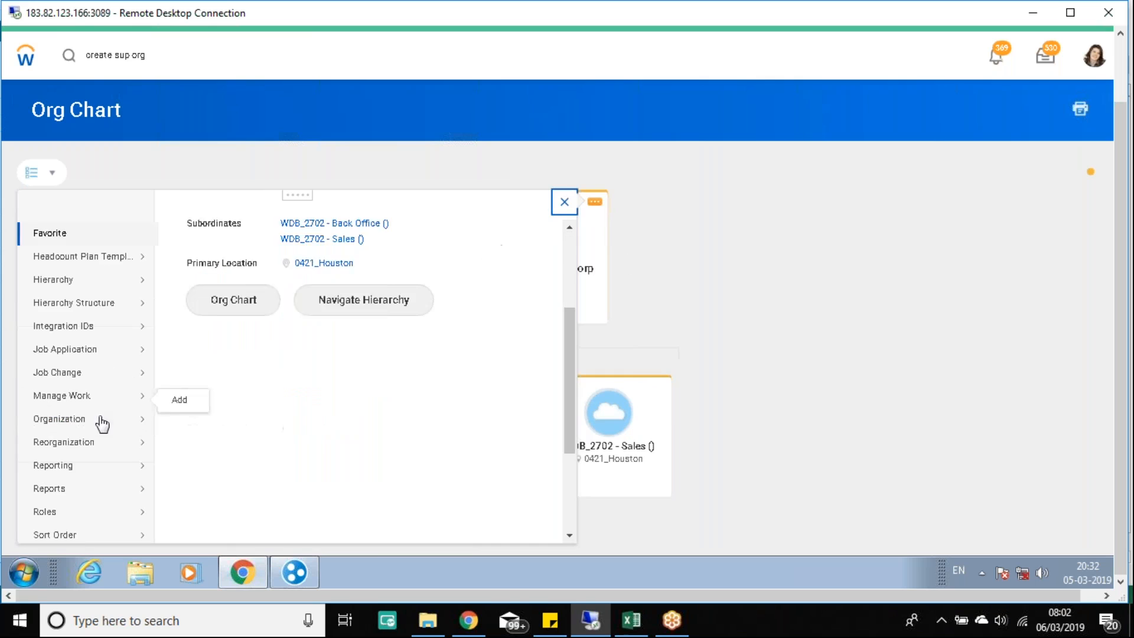
{"action": "mouse_move", "coordinate": [86, 451]}
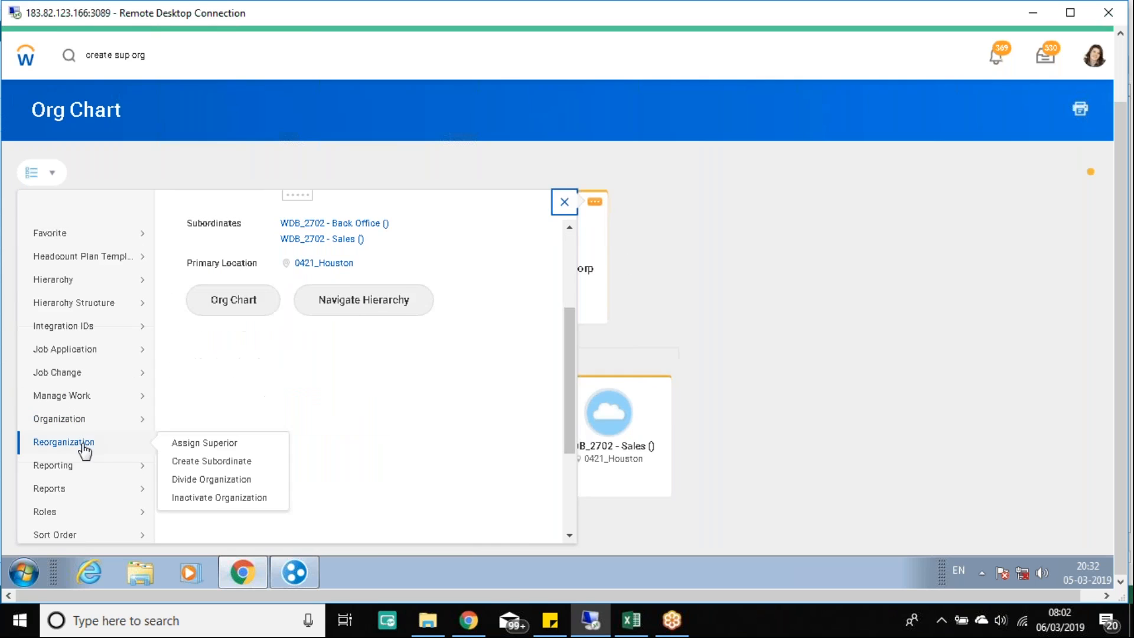
{"action": "left_click", "coordinate": [210, 444]}
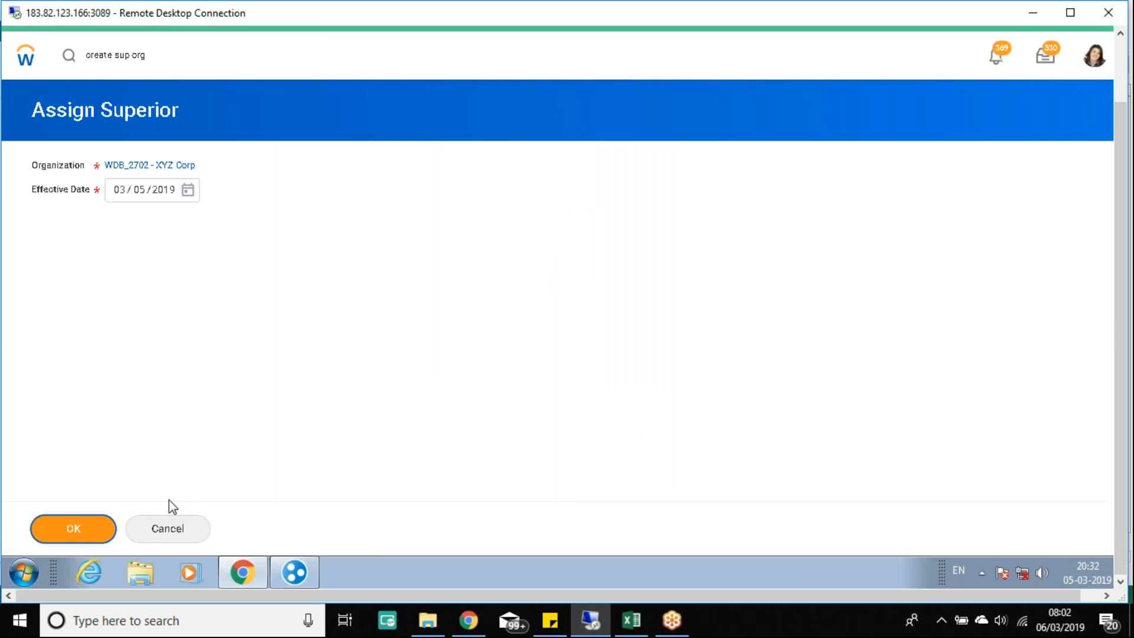
{"action": "left_click", "coordinate": [988, 118]}
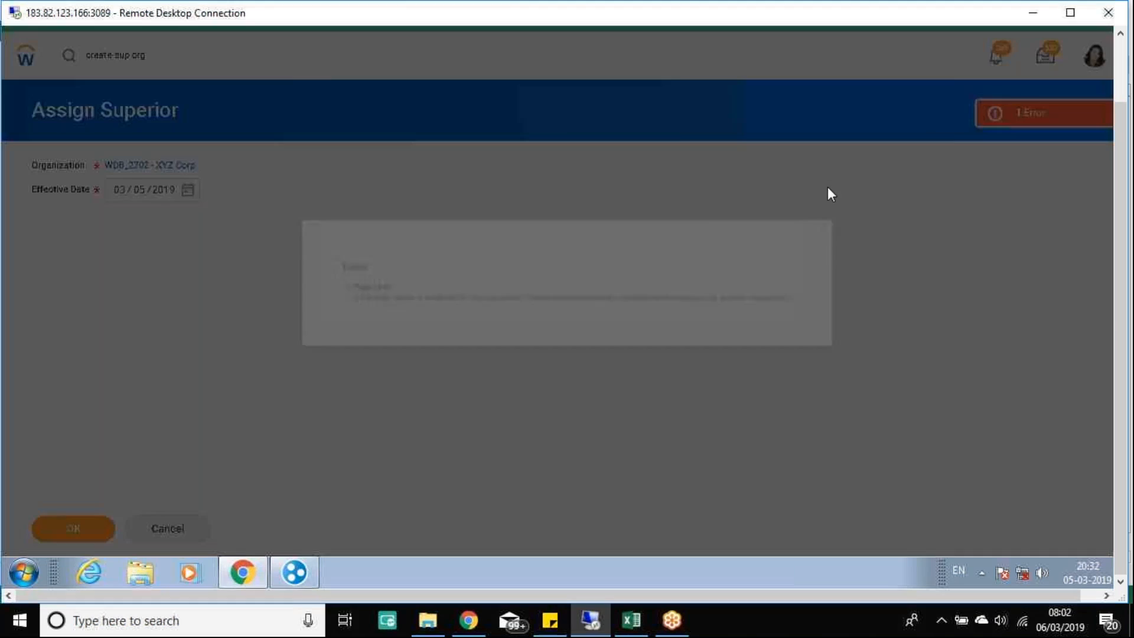
{"action": "left_click_drag", "start_coordinate": [307, 304], "coordinate": [891, 311]}
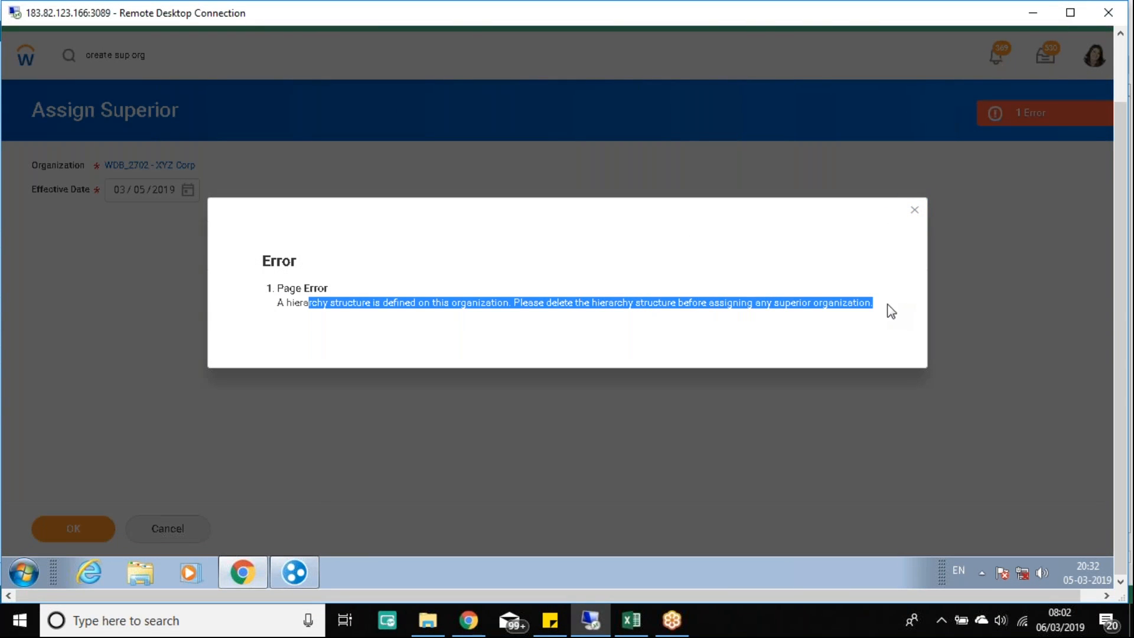
Cancel the open Assign Superior task and delete the hierarchy structure of WDB_2702 - XYZ Corp
{"action": "left_click", "coordinate": [914, 211]}
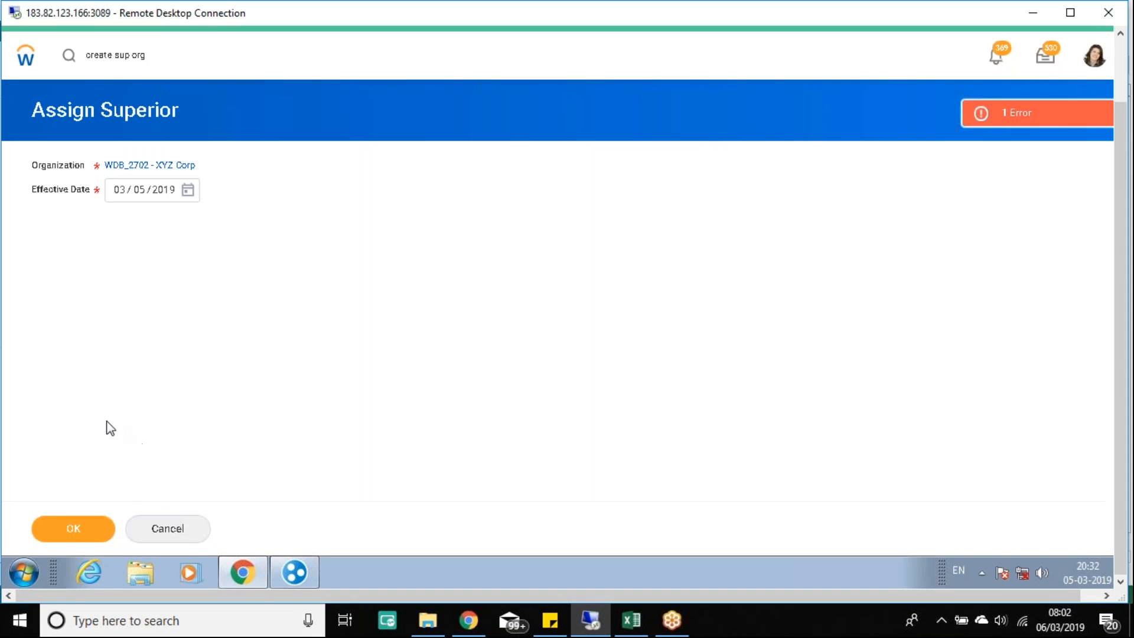
{"action": "left_click", "coordinate": [174, 537]}
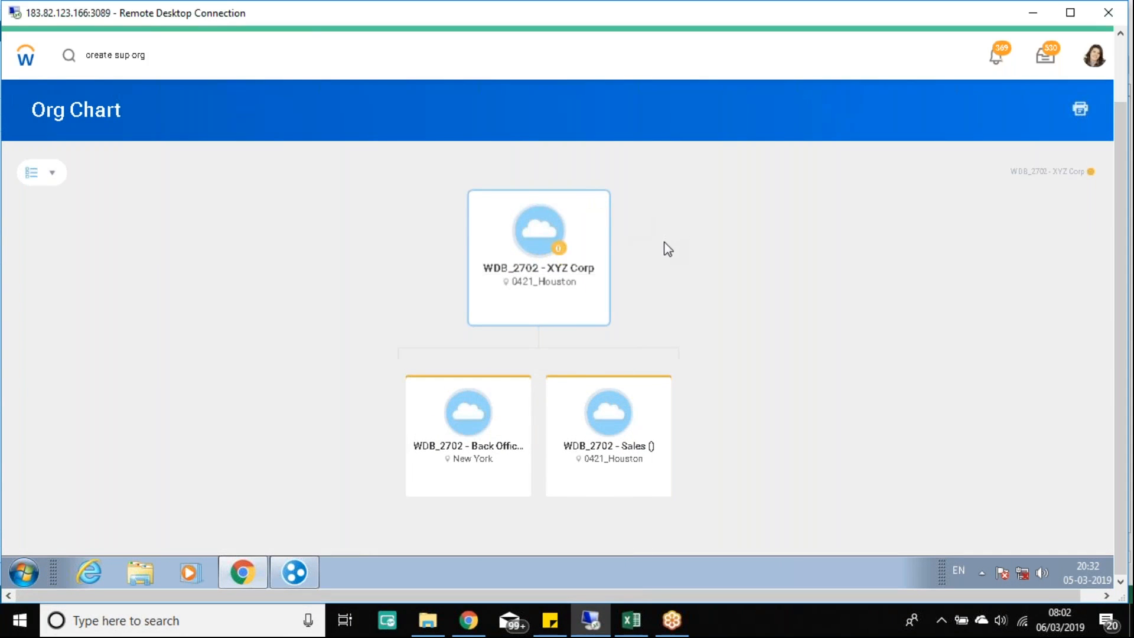
{"action": "left_click", "coordinate": [595, 202]}
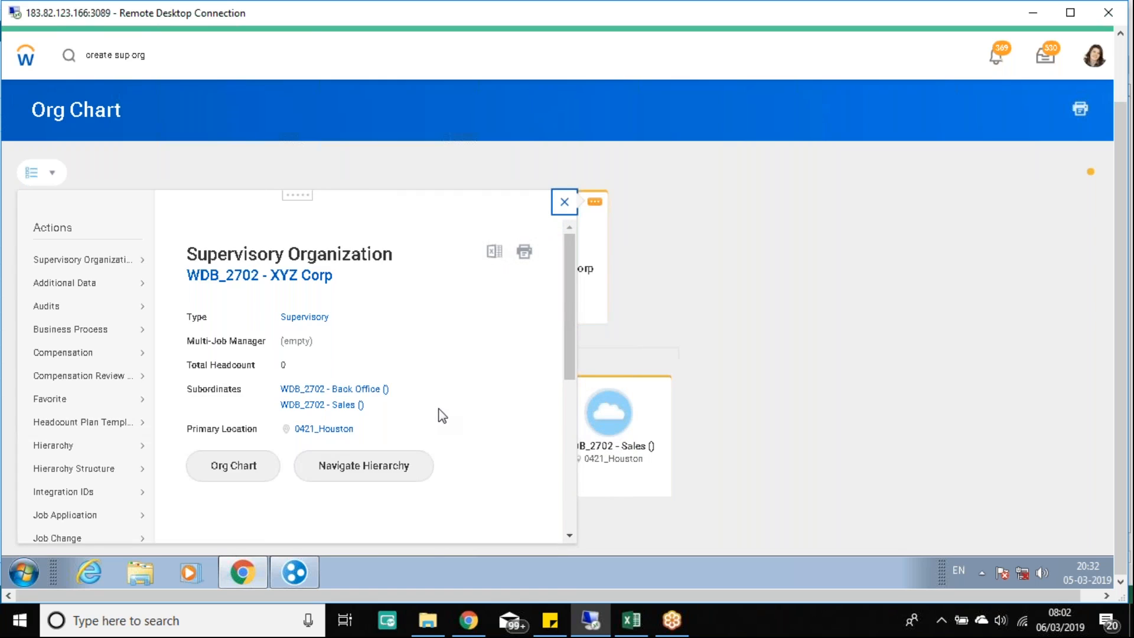
{"action": "scroll", "coordinate": [525, 397], "scroll_direction": "down", "scroll_amount": 5}
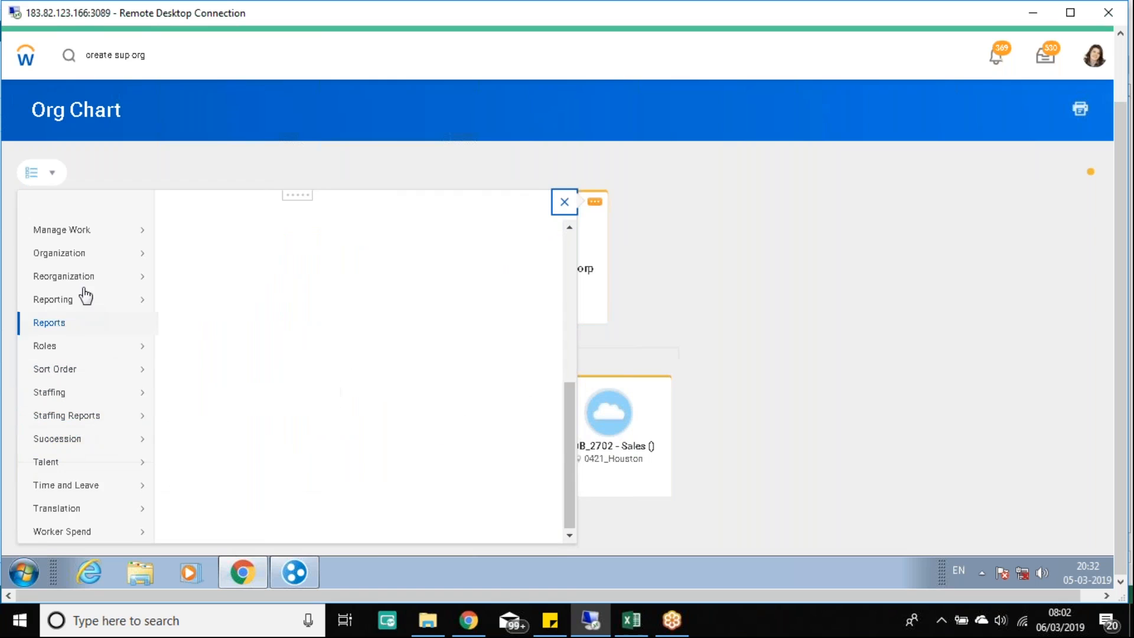
{"action": "mouse_move", "coordinate": [68, 377]}
{"action": "scroll", "coordinate": [69, 383], "scroll_direction": "up", "scroll_amount": 2}
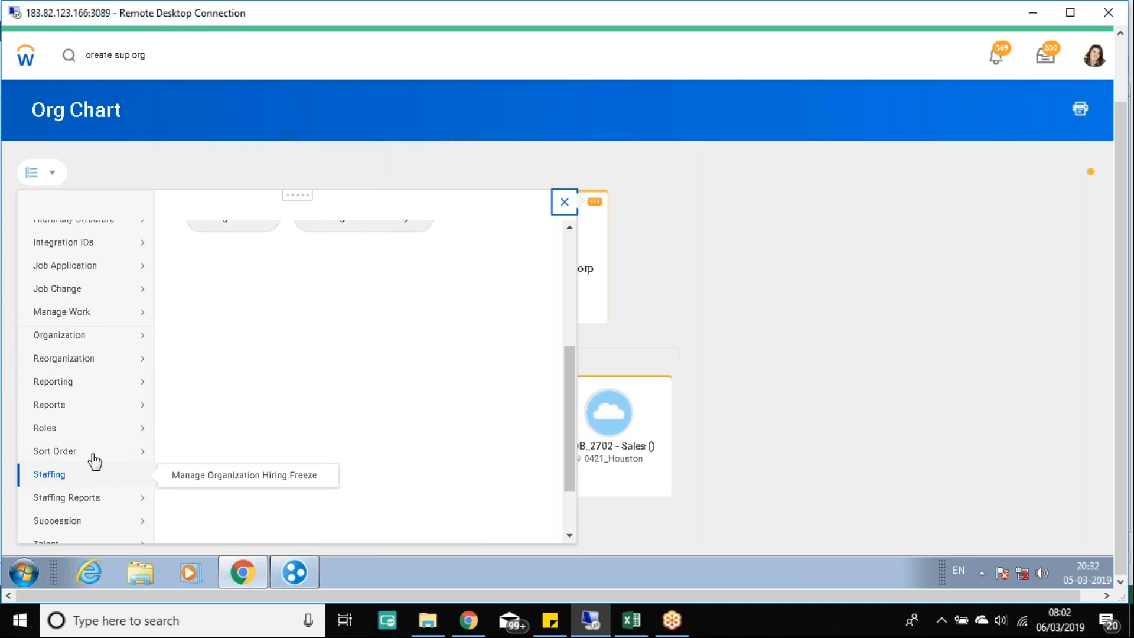
{"action": "scroll", "coordinate": [91, 459], "scroll_direction": "up", "scroll_amount": 2}
{"action": "mouse_move", "coordinate": [81, 284]}
{"action": "mouse_move", "coordinate": [88, 262]}
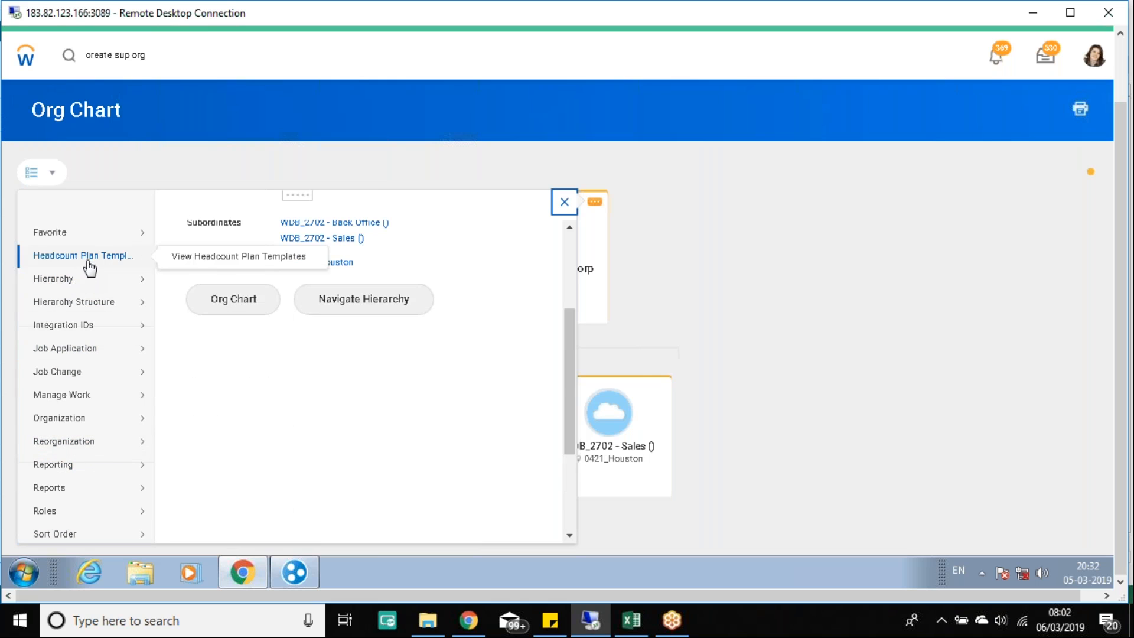
{"action": "mouse_move", "coordinate": [129, 304]}
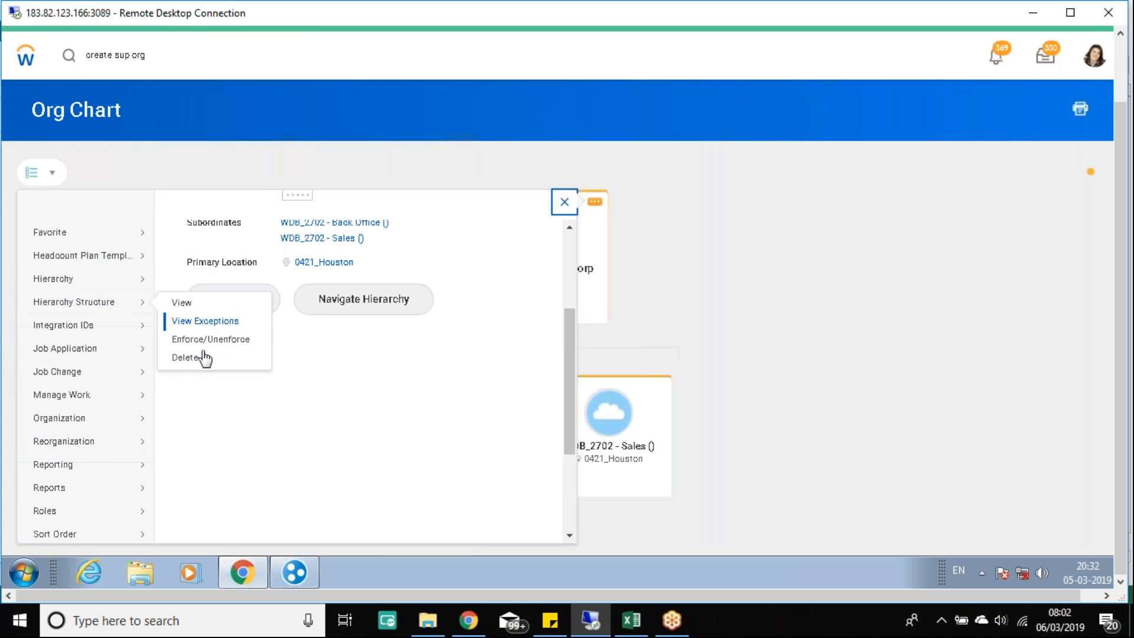
{"action": "left_click", "coordinate": [193, 359]}
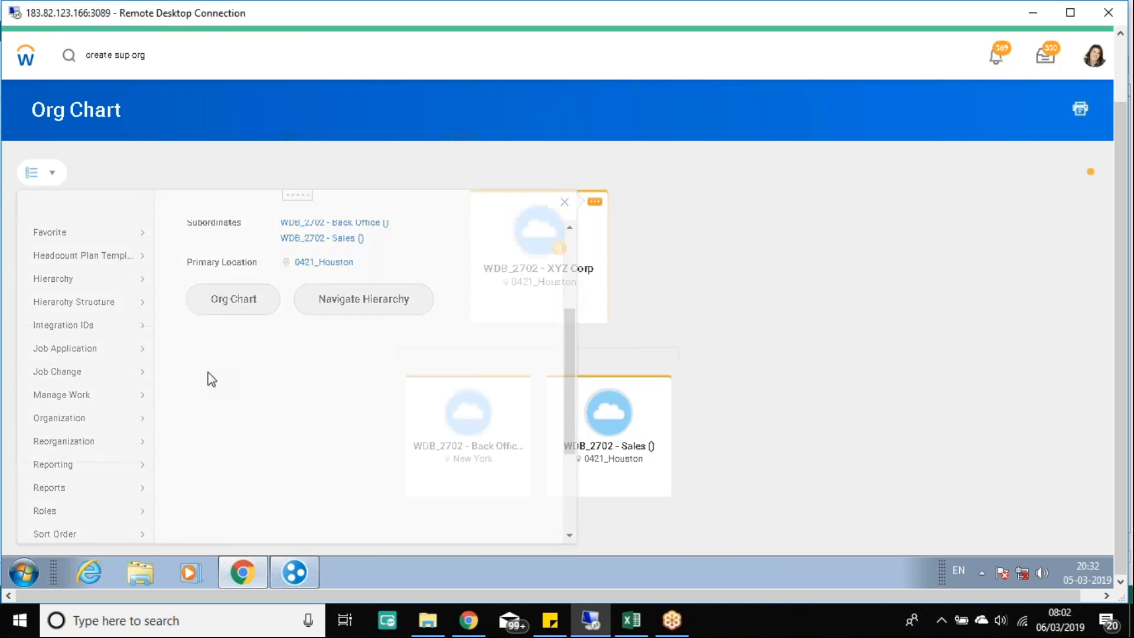
{"action": "scroll", "coordinate": [80, 534], "scroll_direction": "down", "scroll_amount": 3}
{"action": "left_click", "coordinate": [76, 533]}
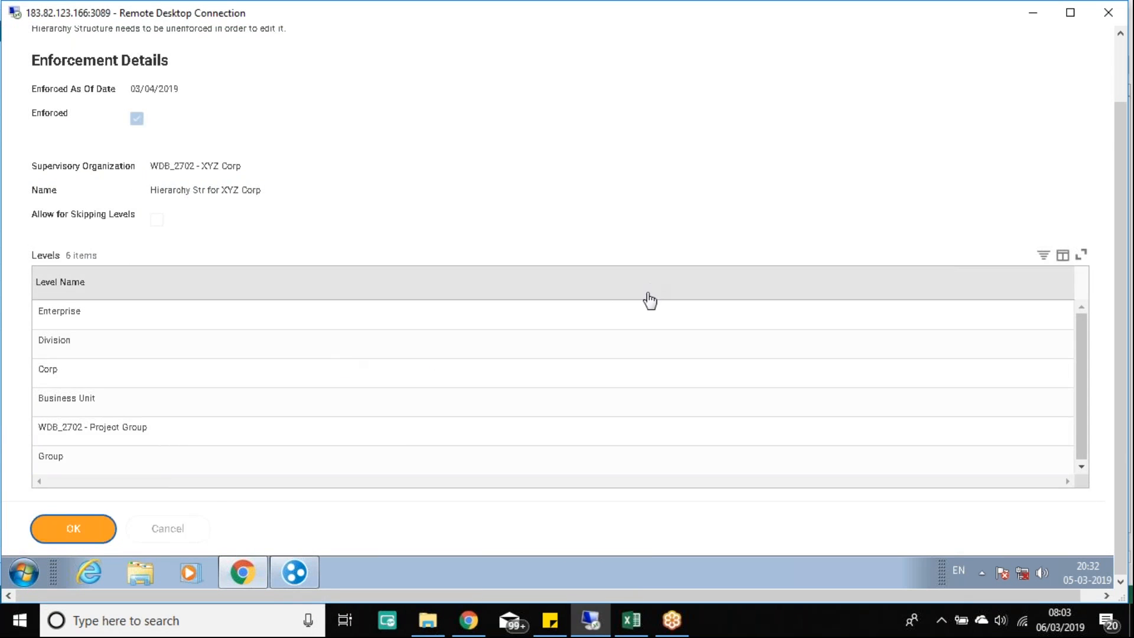
{"action": "left_click", "coordinate": [80, 529]}
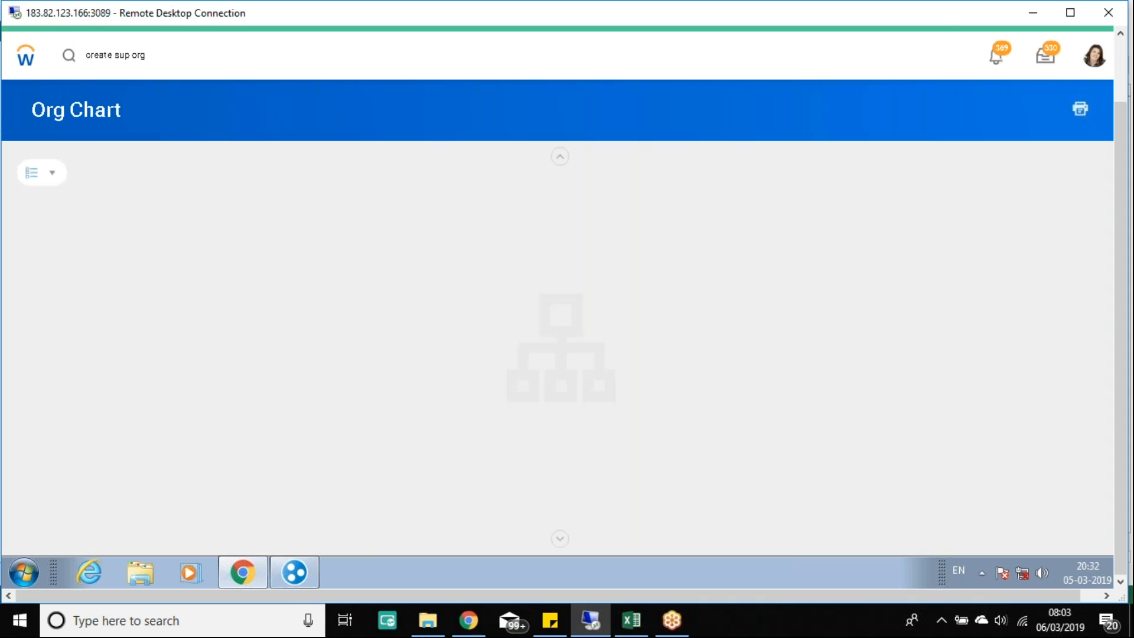
Assign RF_TO Rainbow Farms Top Org Supervisory as the superior of WDB_2702 - XYZ Corp, effective 03/05/2019, and submit
{"action": "left_click", "coordinate": [594, 201]}
{"action": "scroll", "coordinate": [76, 437], "scroll_direction": "down", "scroll_amount": 5}
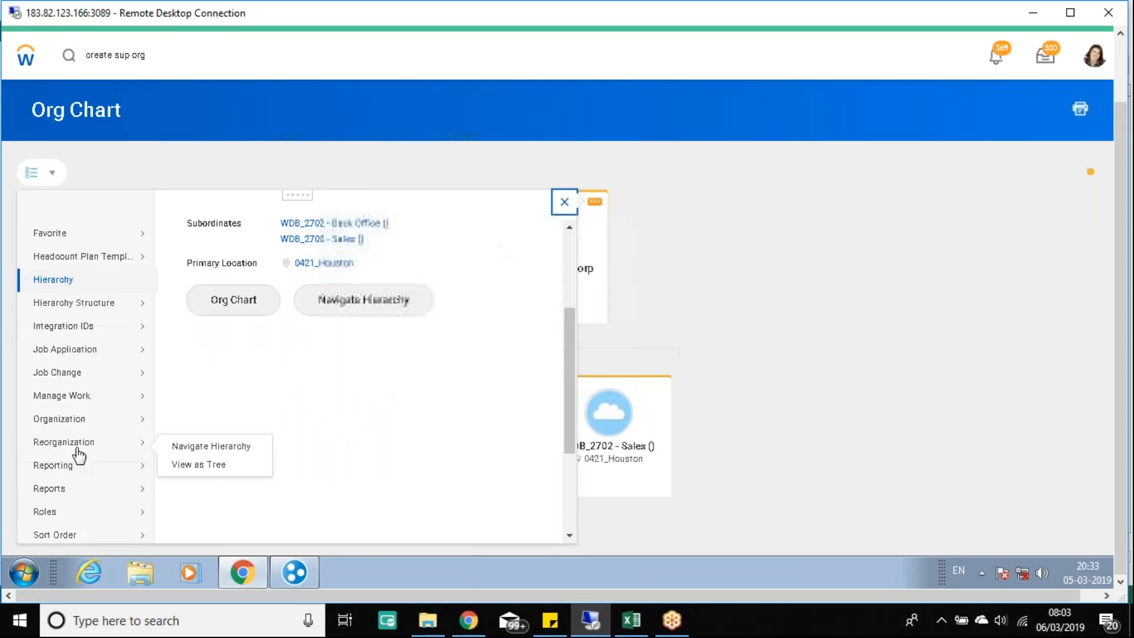
{"action": "mouse_move", "coordinate": [139, 278]}
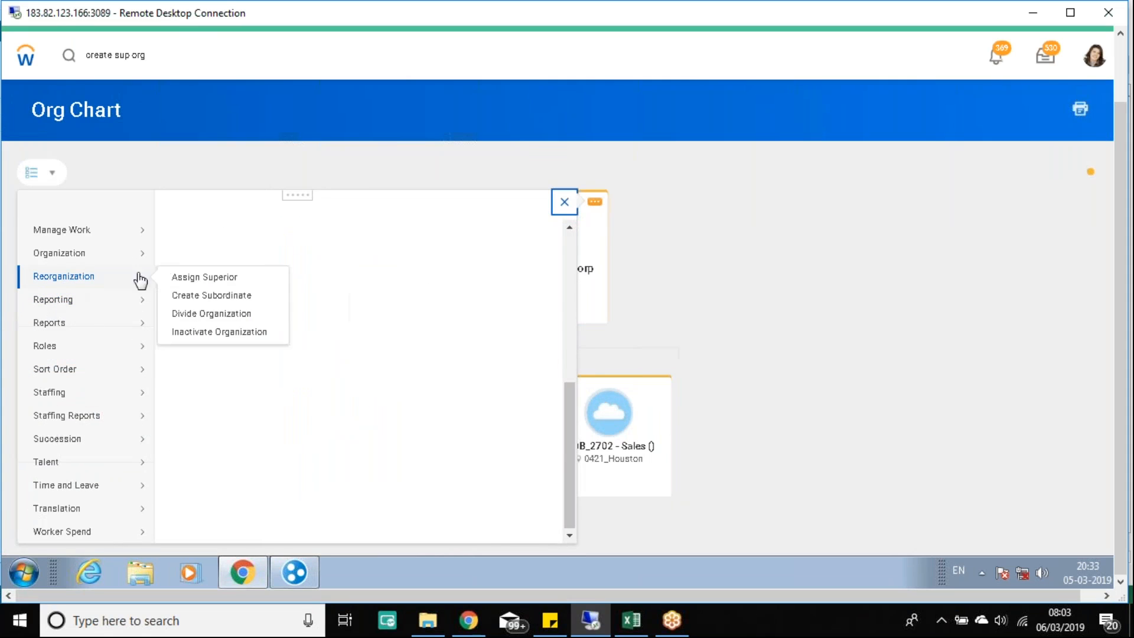
{"action": "left_click", "coordinate": [213, 284]}
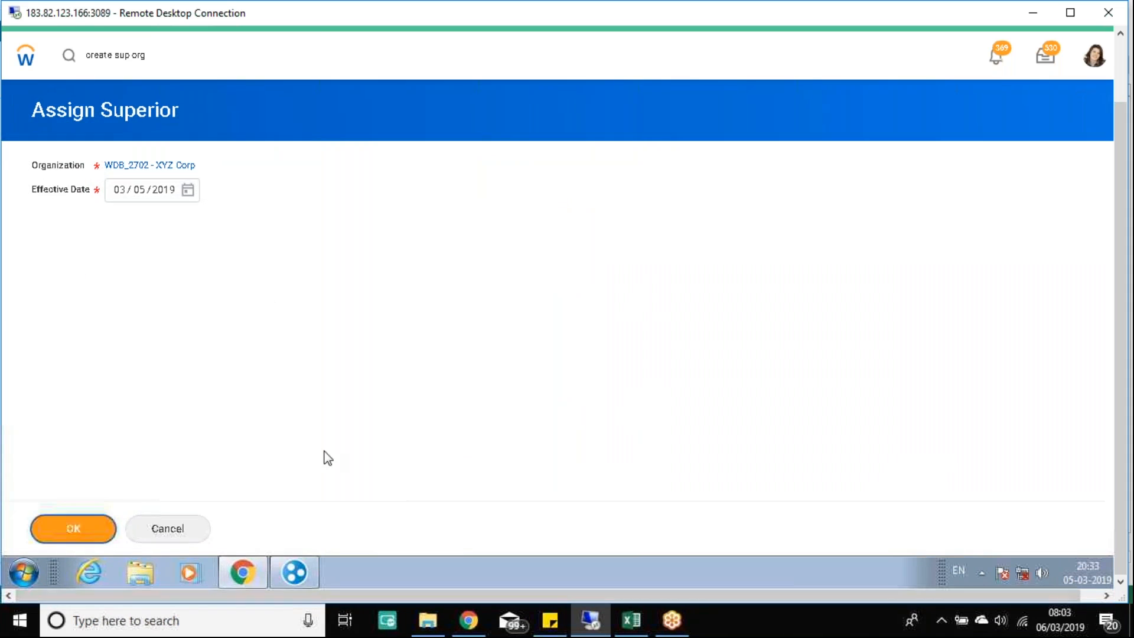
{"action": "left_click", "coordinate": [109, 216]}
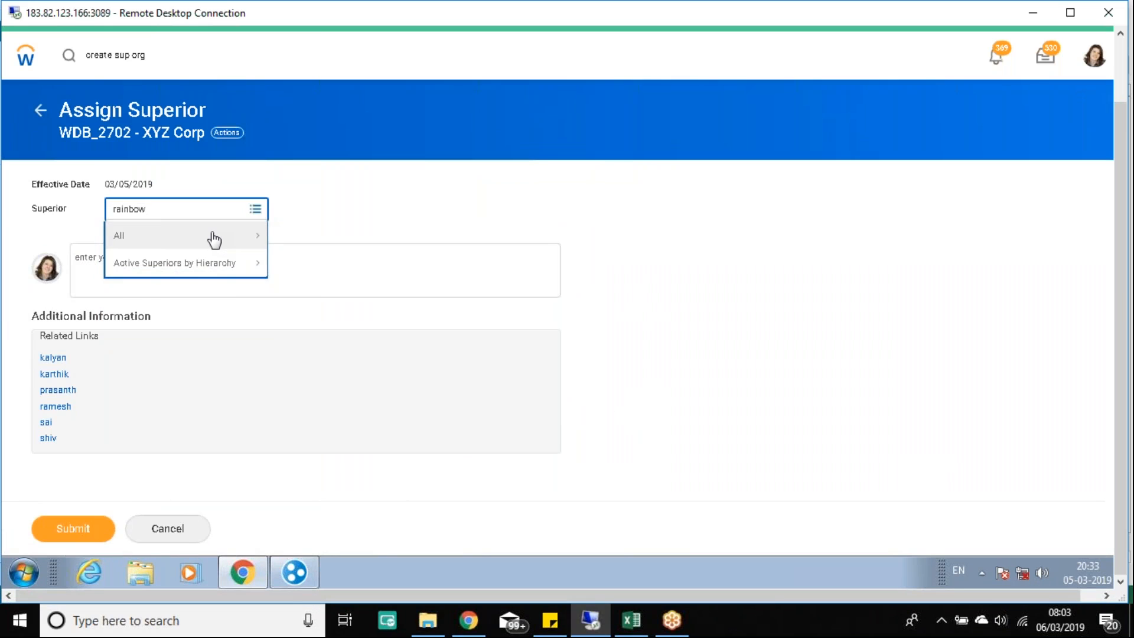
{"action": "key", "text": "Return"}
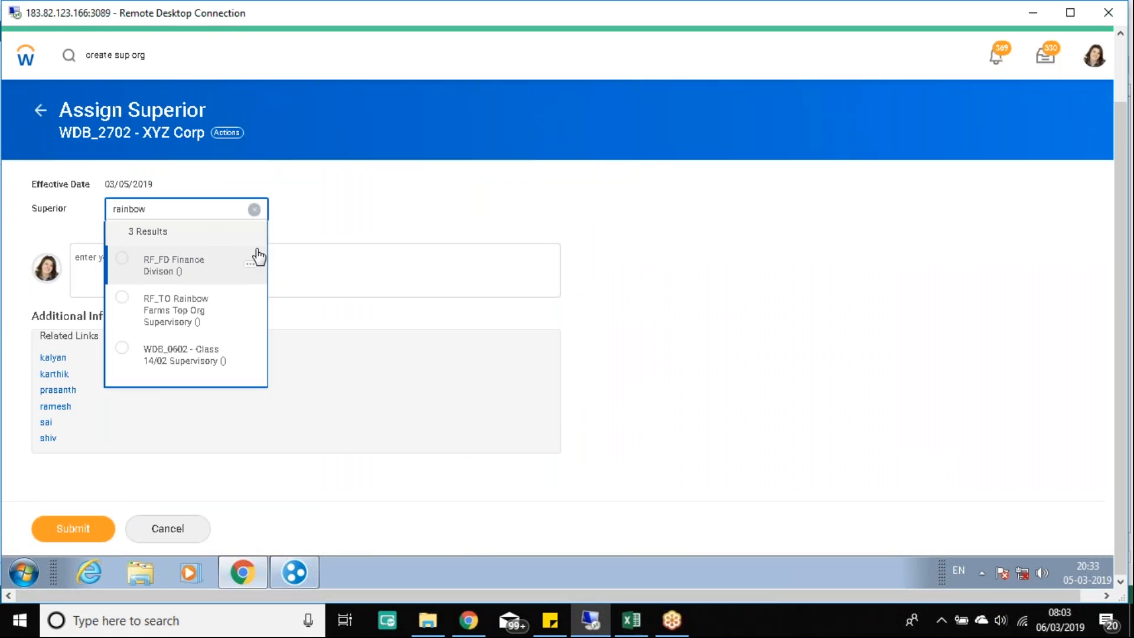
{"action": "left_click", "coordinate": [192, 313]}
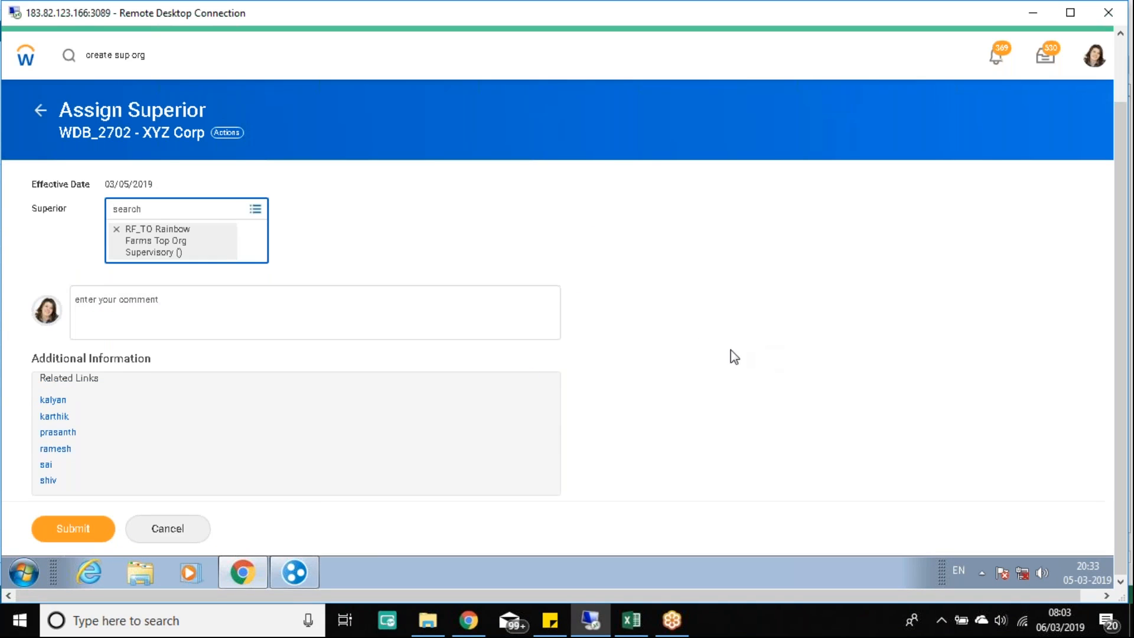
{"action": "left_click", "coordinate": [74, 528]}
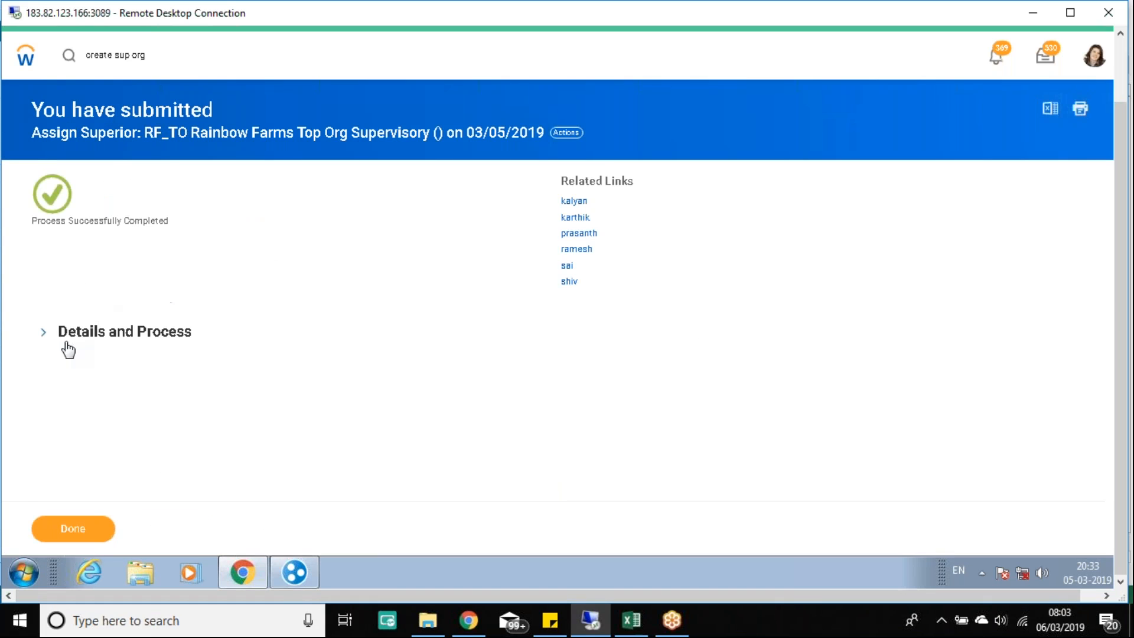
View the details of the submitted superior assignment and examine where WDB_2702 - XYZ Corp sits in the org chart
{"action": "left_click", "coordinate": [44, 334]}
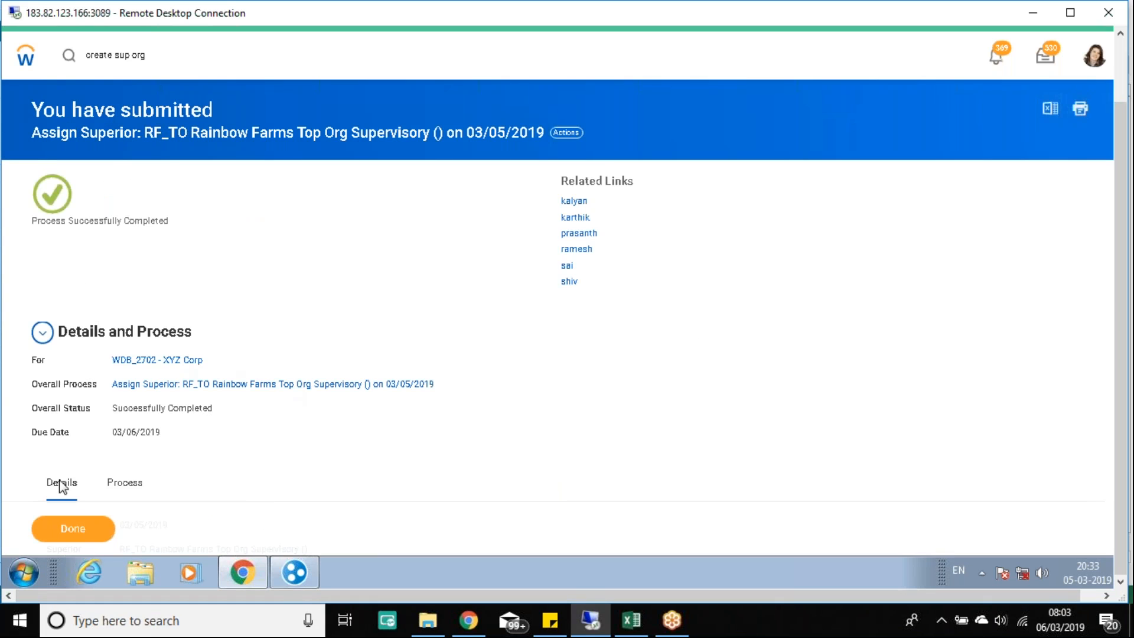
{"action": "left_click", "coordinate": [72, 529]}
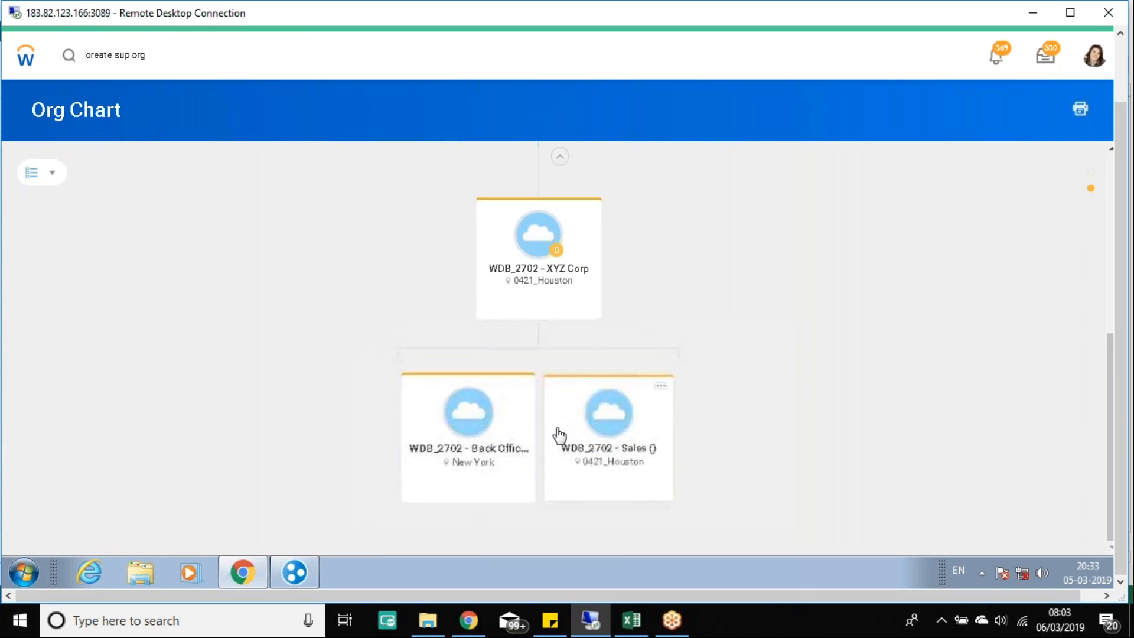
{"action": "scroll", "coordinate": [562, 436], "scroll_direction": "up", "scroll_amount": 1}
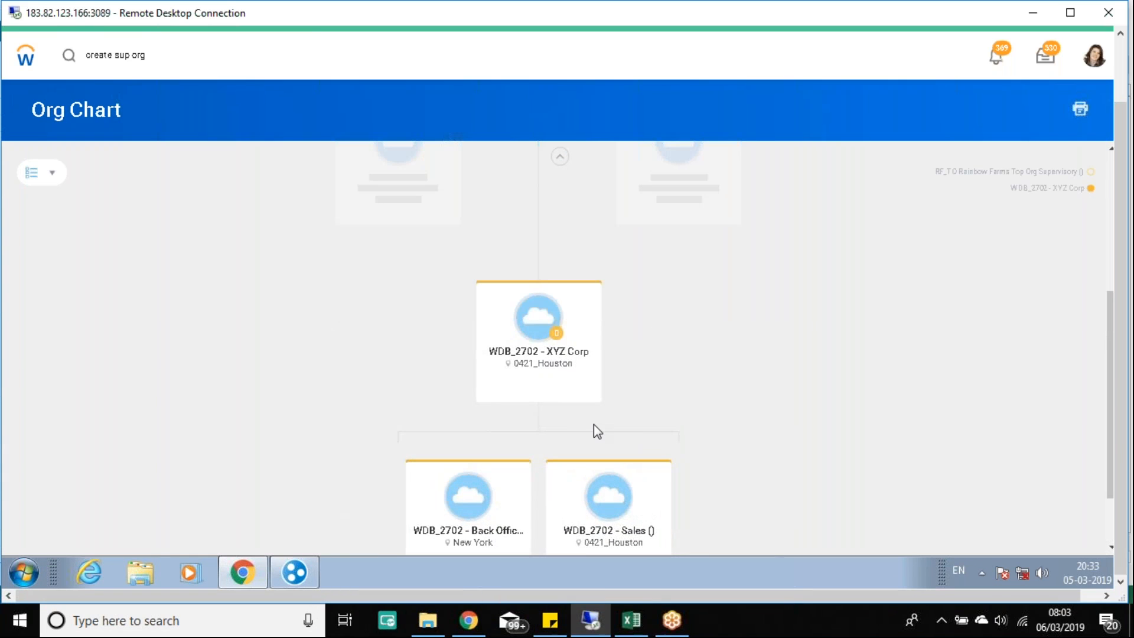
{"action": "scroll", "coordinate": [594, 424], "scroll_direction": "up", "scroll_amount": 1}
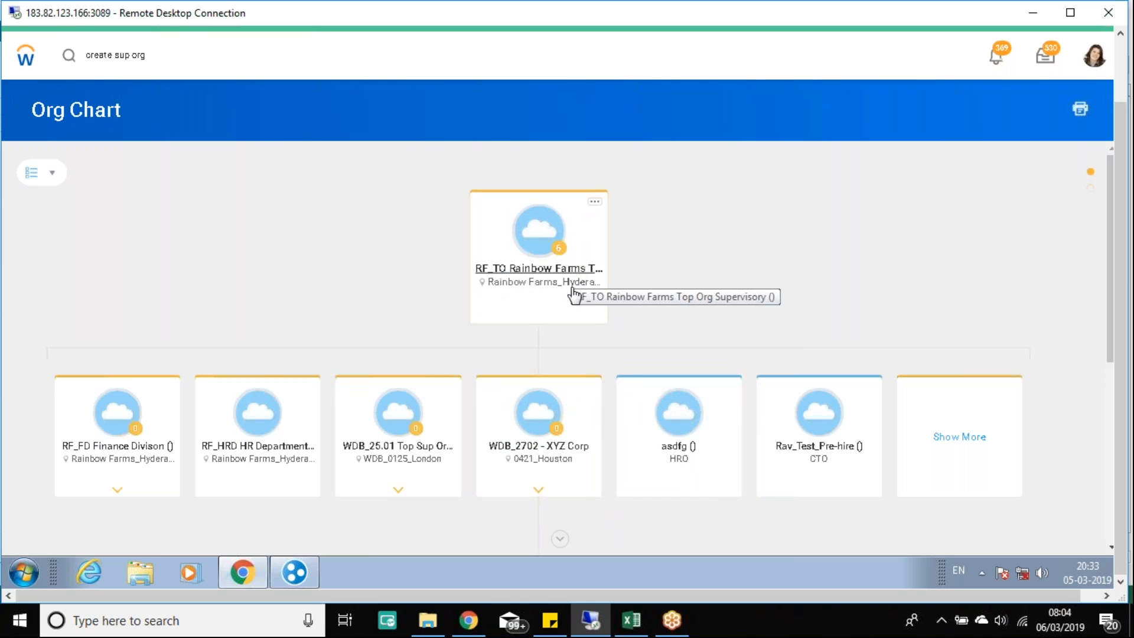
{"action": "key", "text": "Down"}
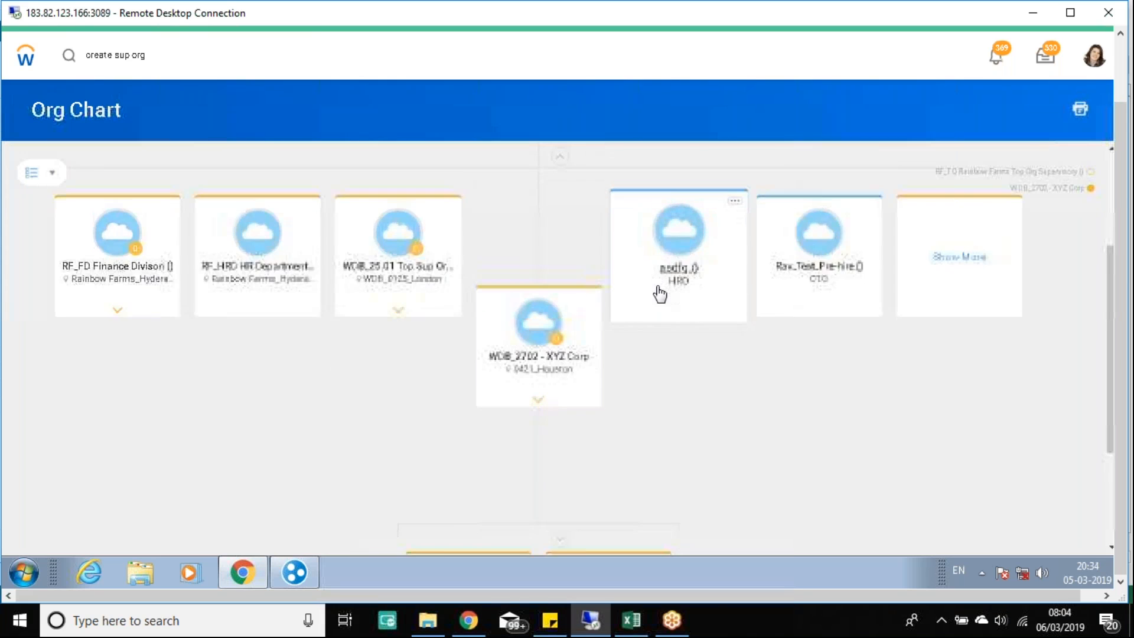
{"action": "scroll", "coordinate": [650, 428], "scroll_direction": "down", "scroll_amount": 3}
Replace the superior of WDB_2702 - XYZ Corp with RF_HRD HR Department, effective 03/05/2019, and submit the change
{"action": "scroll", "coordinate": [654, 411], "scroll_direction": "up", "scroll_amount": 4}
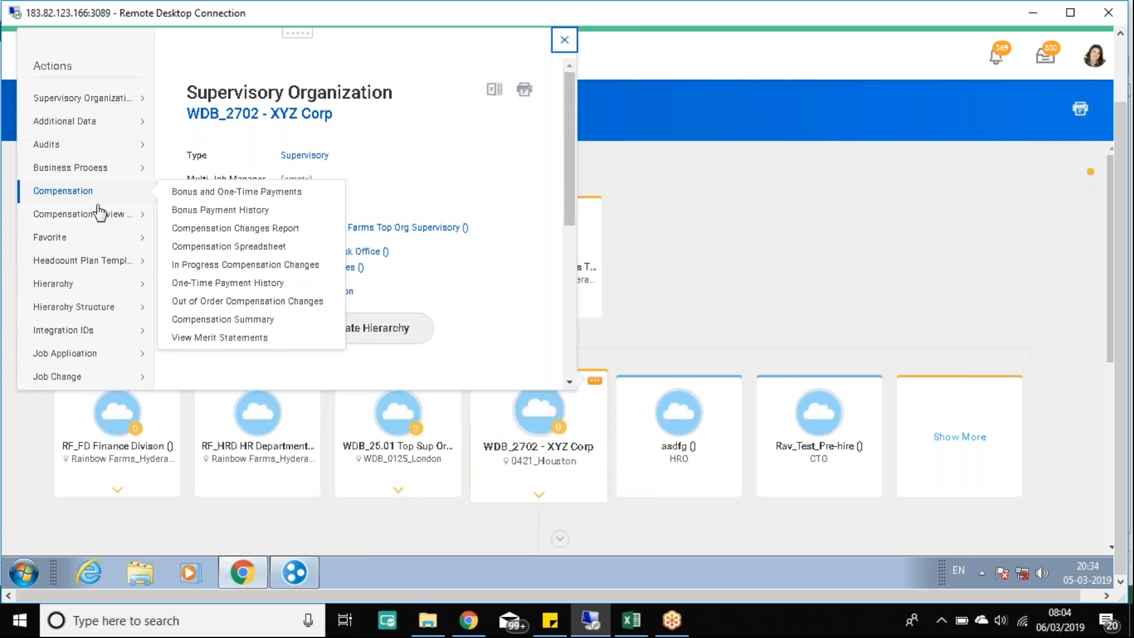
{"action": "scroll", "coordinate": [83, 349], "scroll_direction": "down", "scroll_amount": 3}
{"action": "mouse_move", "coordinate": [83, 340]}
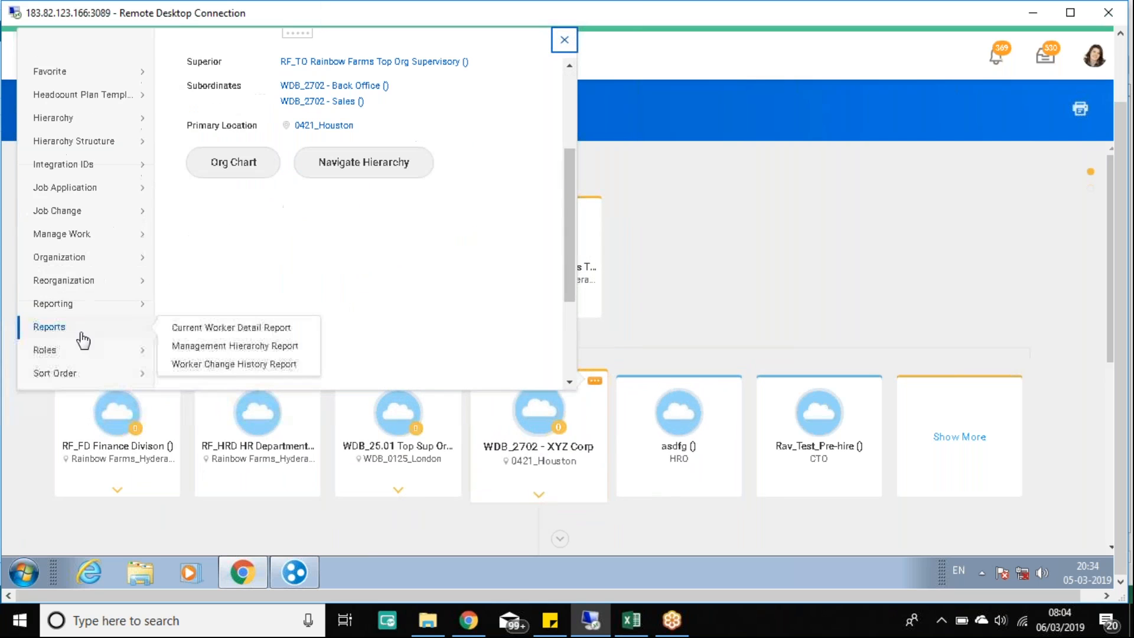
{"action": "mouse_move", "coordinate": [72, 282]}
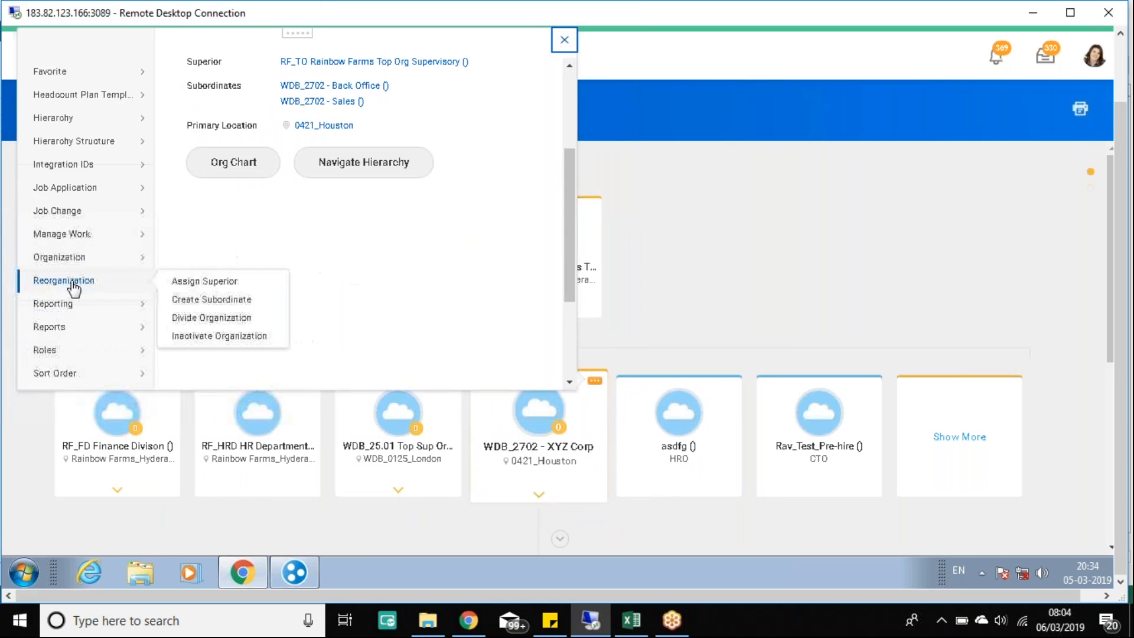
{"action": "left_click", "coordinate": [213, 282]}
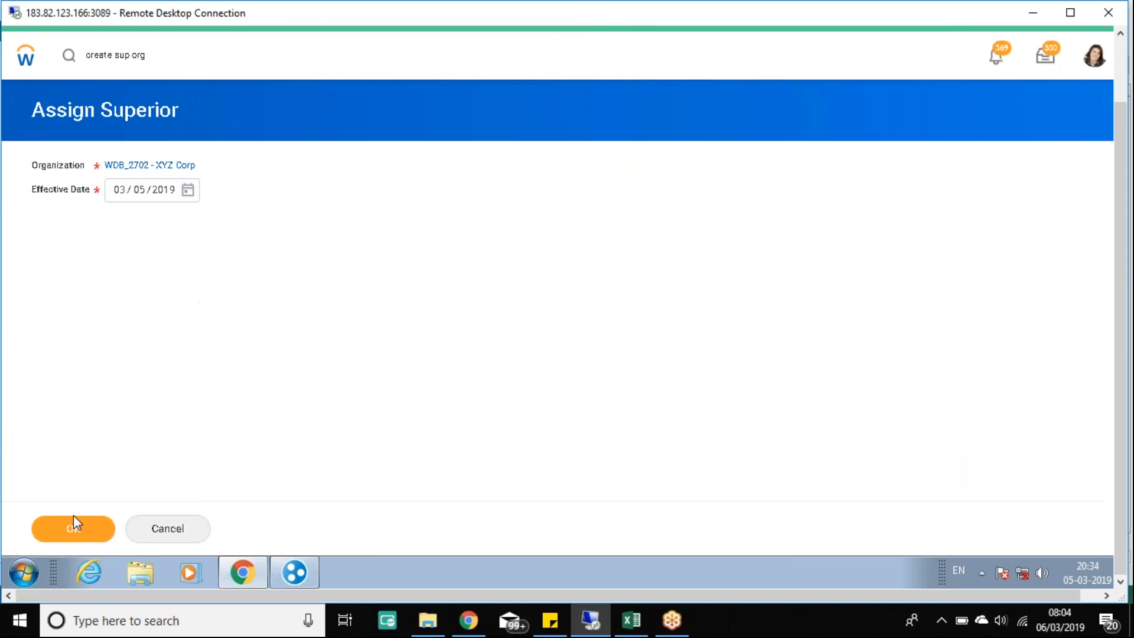
{"action": "left_click", "coordinate": [74, 516]}
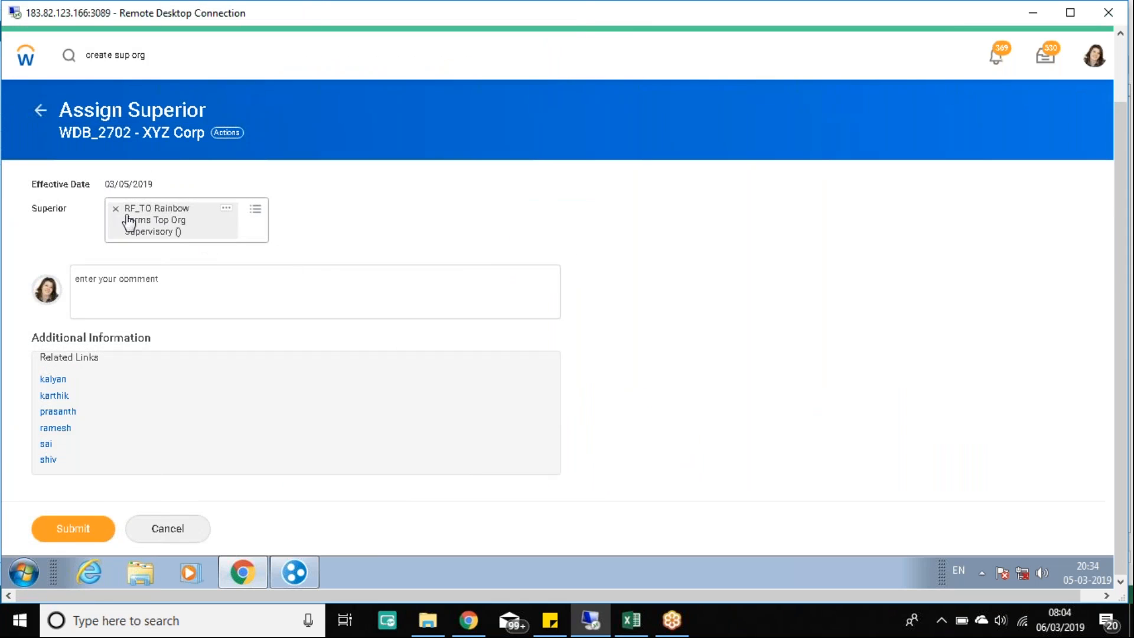
{"action": "left_click", "coordinate": [116, 208]}
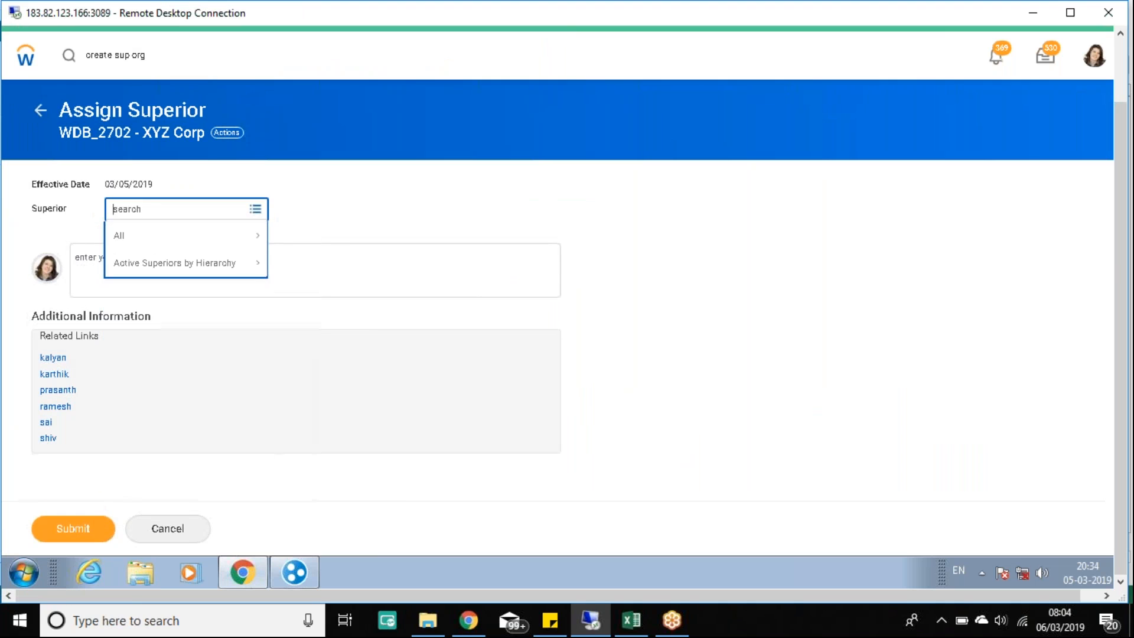
{"action": "type", "text": "rf"}
{"action": "key", "text": "Return"}
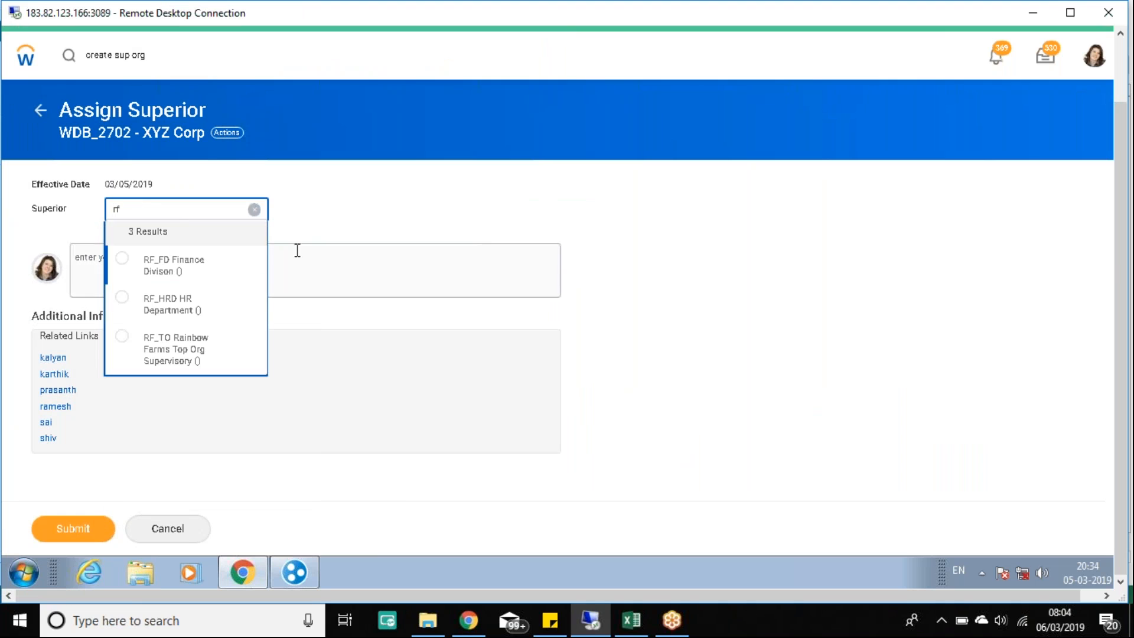
{"action": "left_click", "coordinate": [179, 309]}
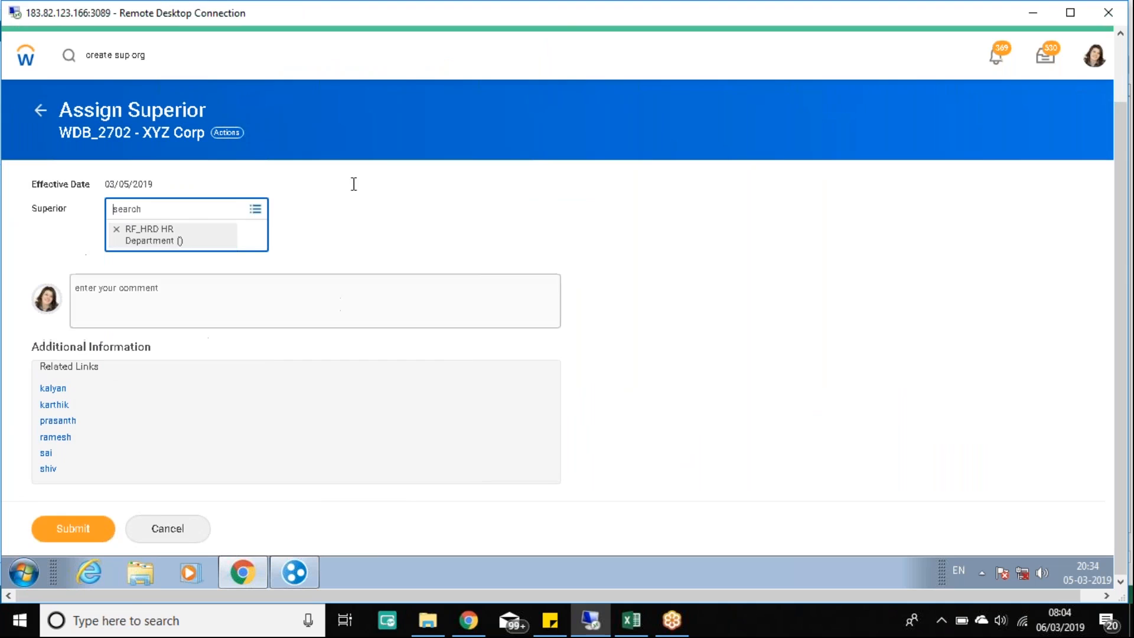
{"action": "left_click", "coordinate": [397, 207]}
{"action": "left_click", "coordinate": [71, 537]}
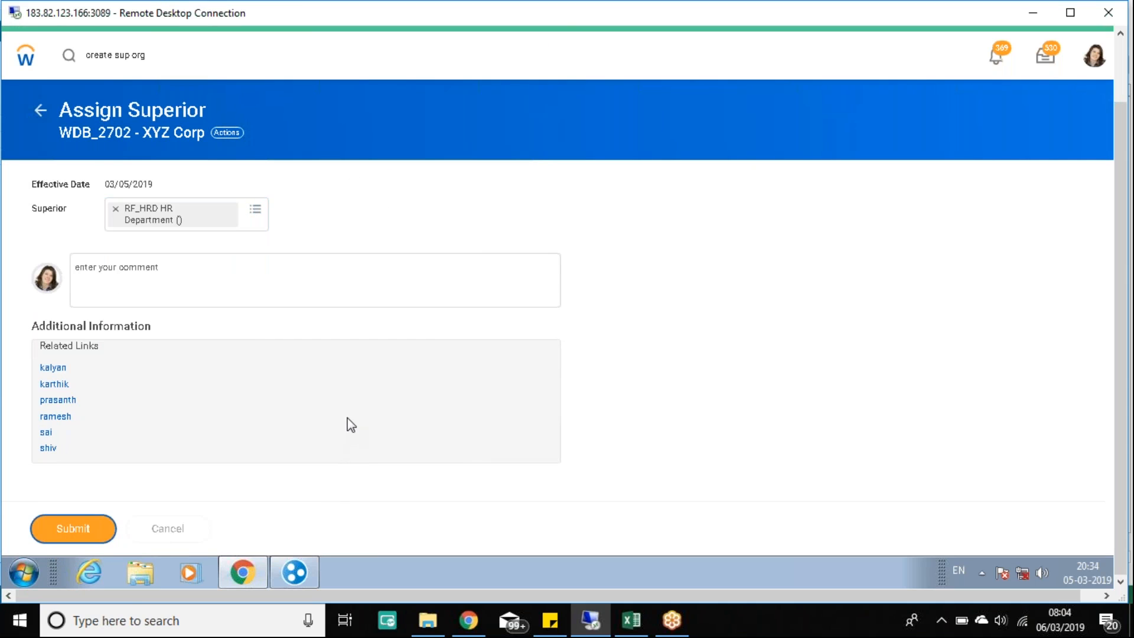
{"action": "left_click", "coordinate": [100, 534]}
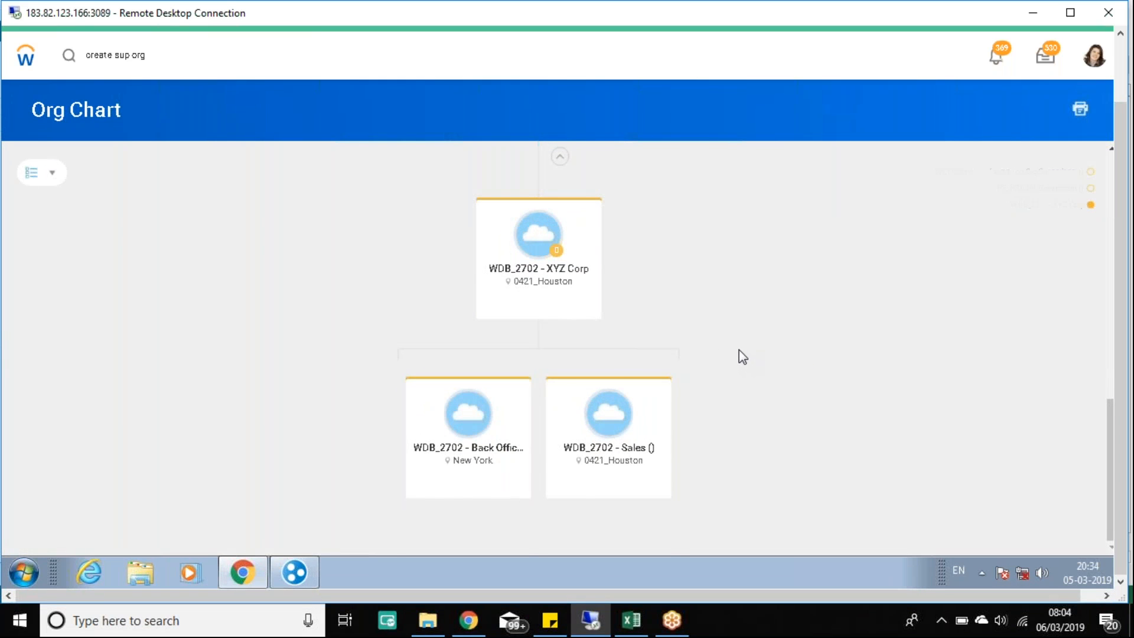
Examine the org chart levels above and below WDB_2702 - XYZ Corp, from Rainbow Farms Top Org down to its subordinates
{"action": "scroll", "coordinate": [738, 350], "scroll_direction": "up", "scroll_amount": 2}
{"action": "scroll", "coordinate": [739, 349], "scroll_direction": "up", "scroll_amount": 1}
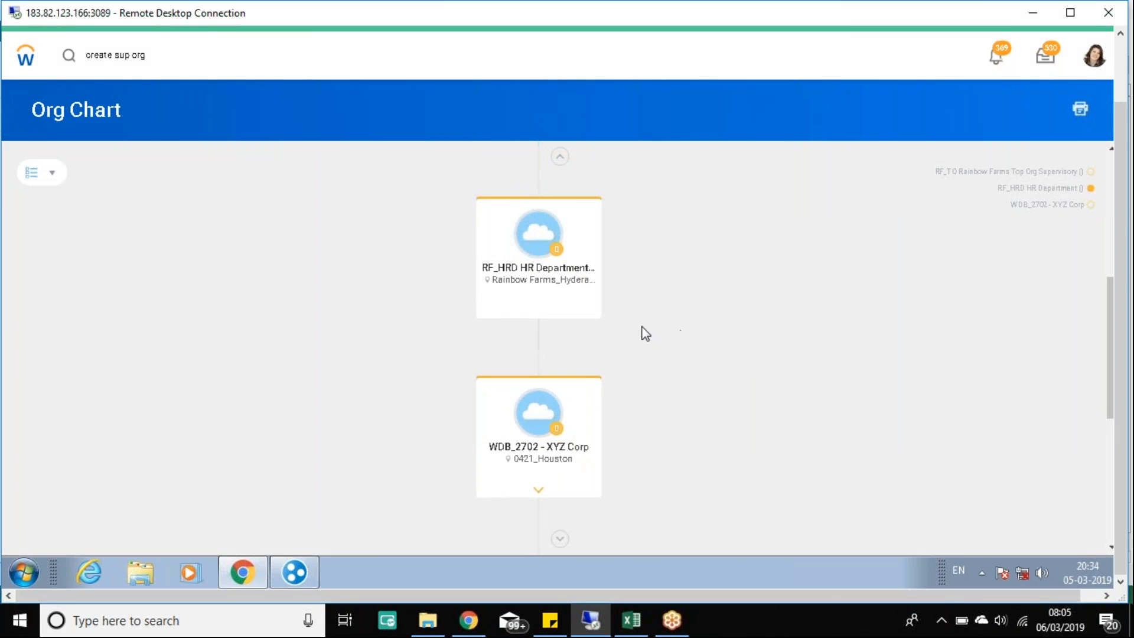
{"action": "left_click", "coordinate": [576, 450]}
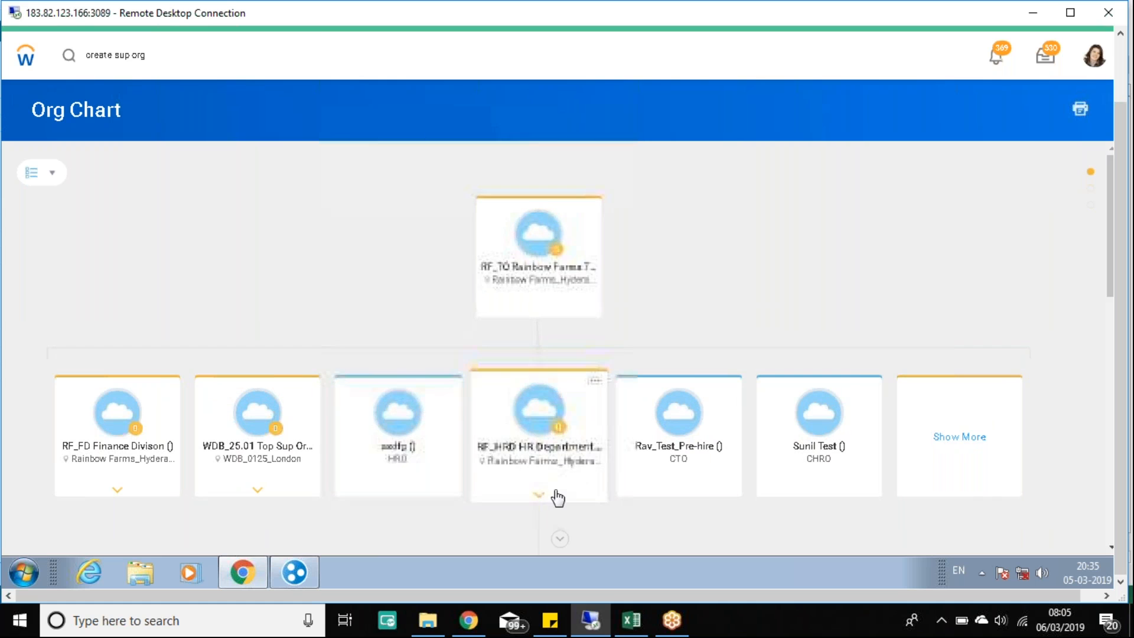
{"action": "scroll", "coordinate": [619, 476], "scroll_direction": "down", "scroll_amount": 2}
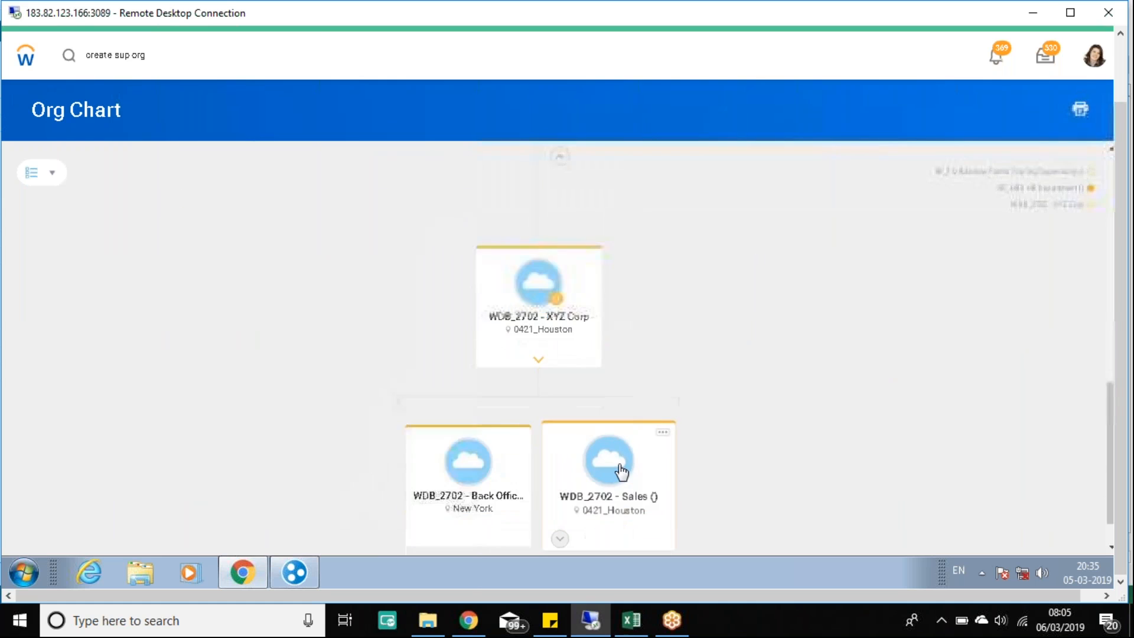
Trace the reporting line in the org chart from RF_HRD HR Department through WDB_2702 - XYZ Corp to Back Office and Sales
{"action": "scroll", "coordinate": [623, 470], "scroll_direction": "up", "scroll_amount": 2}
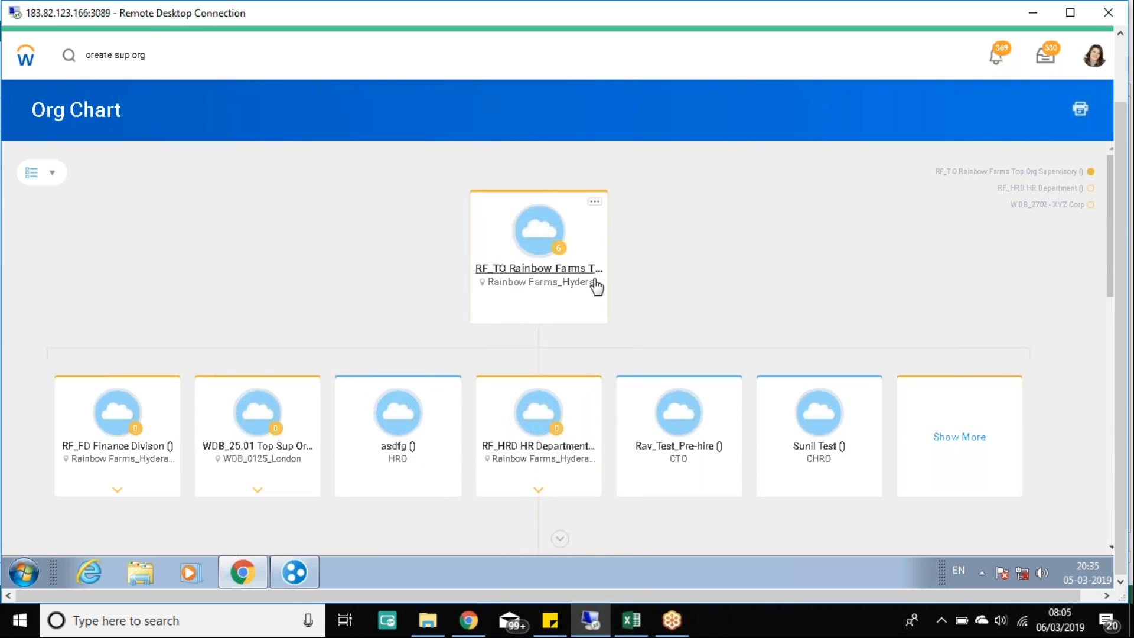
{"action": "scroll", "coordinate": [574, 467], "scroll_direction": "down", "scroll_amount": 1}
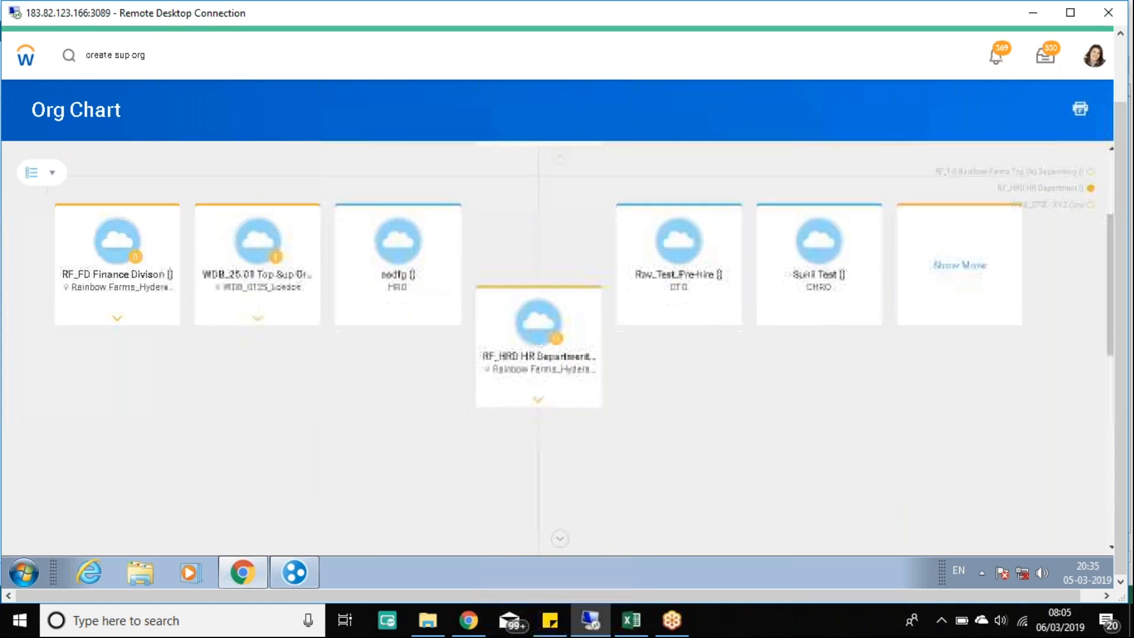
{"action": "scroll", "coordinate": [430, 182], "scroll_direction": "down", "scroll_amount": 3}
{"action": "scroll", "coordinate": [442, 250], "scroll_direction": "up", "scroll_amount": 3}
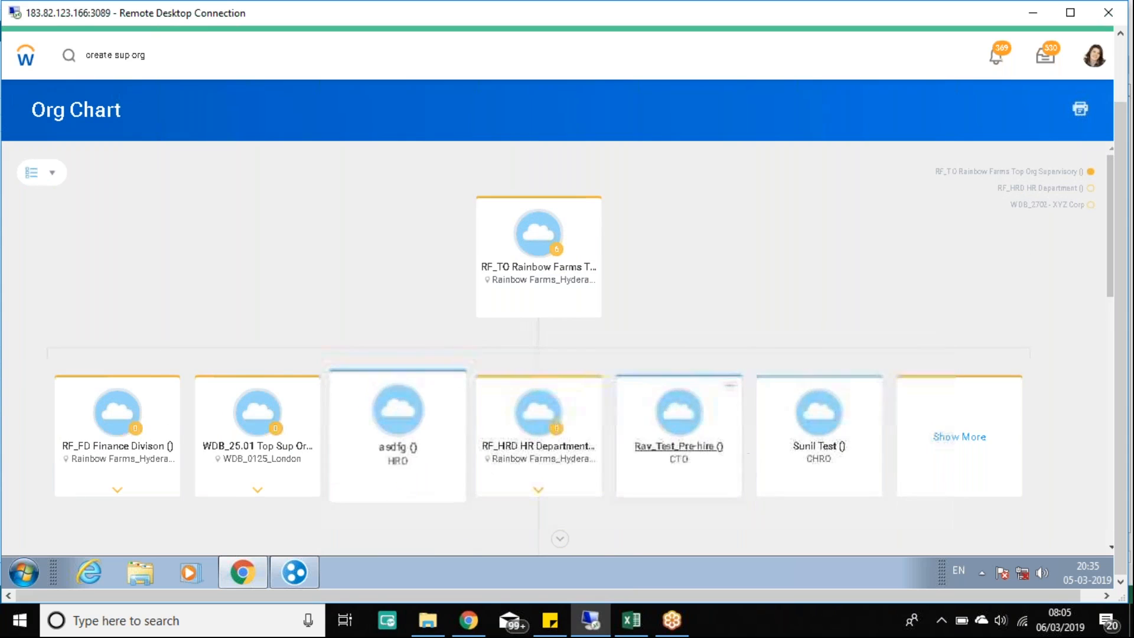
{"action": "scroll", "coordinate": [678, 420], "scroll_direction": "down", "scroll_amount": 1}
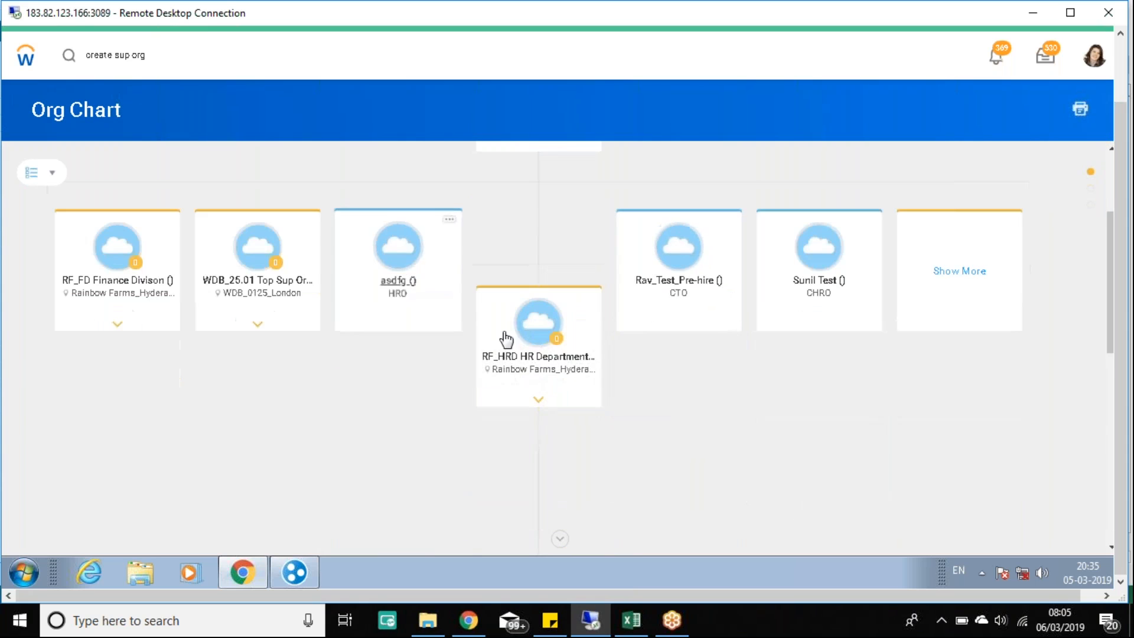
{"action": "scroll", "coordinate": [561, 389], "scroll_direction": "down", "scroll_amount": 1}
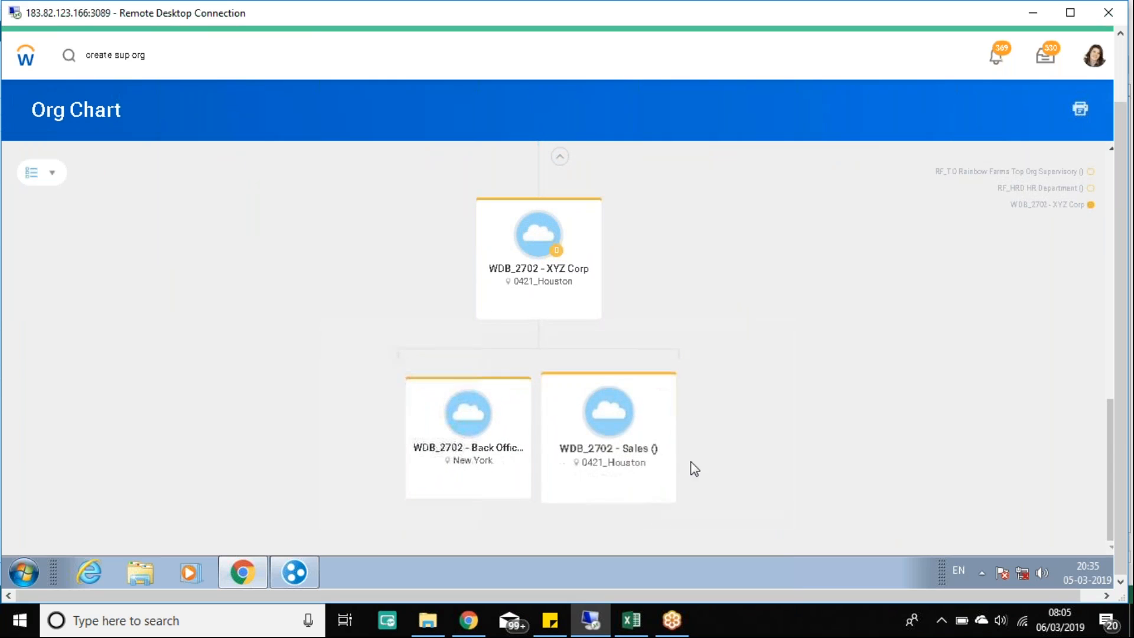
{"action": "scroll", "coordinate": [699, 460], "scroll_direction": "up", "scroll_amount": 2}
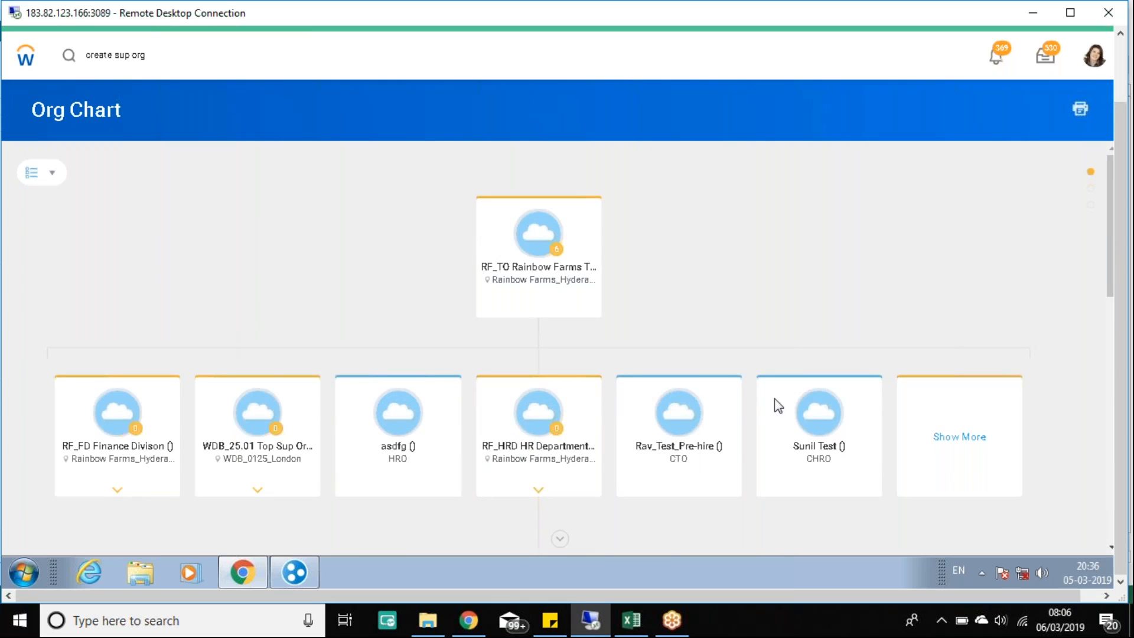
{"action": "scroll", "coordinate": [600, 543], "scroll_direction": "down", "scroll_amount": 2}
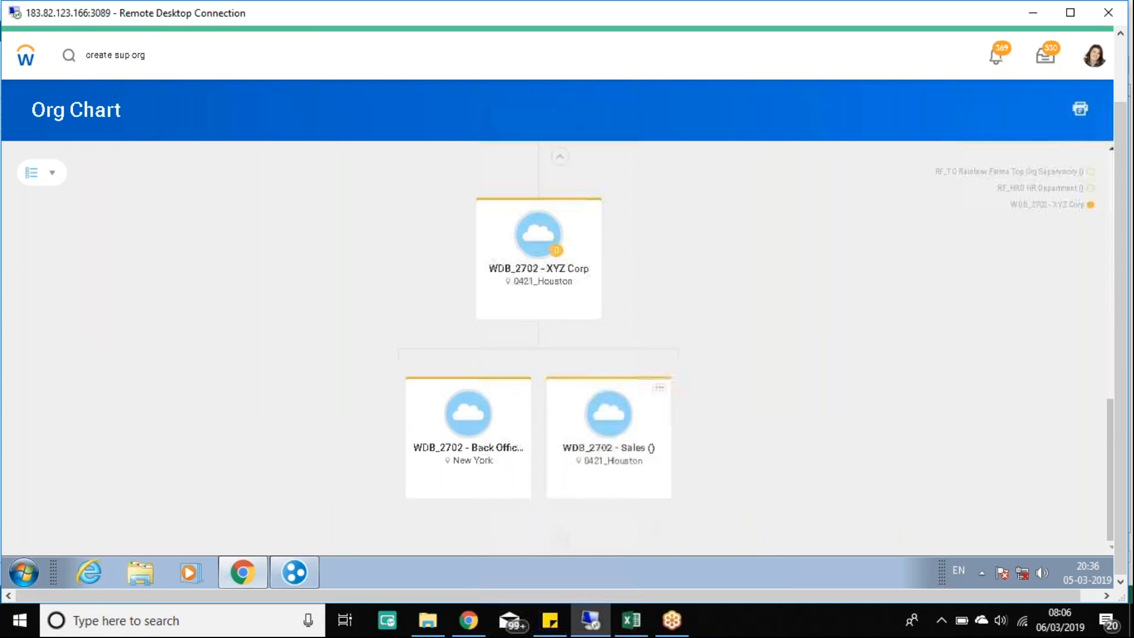
{"action": "scroll", "coordinate": [657, 466], "scroll_direction": "up", "scroll_amount": 1}
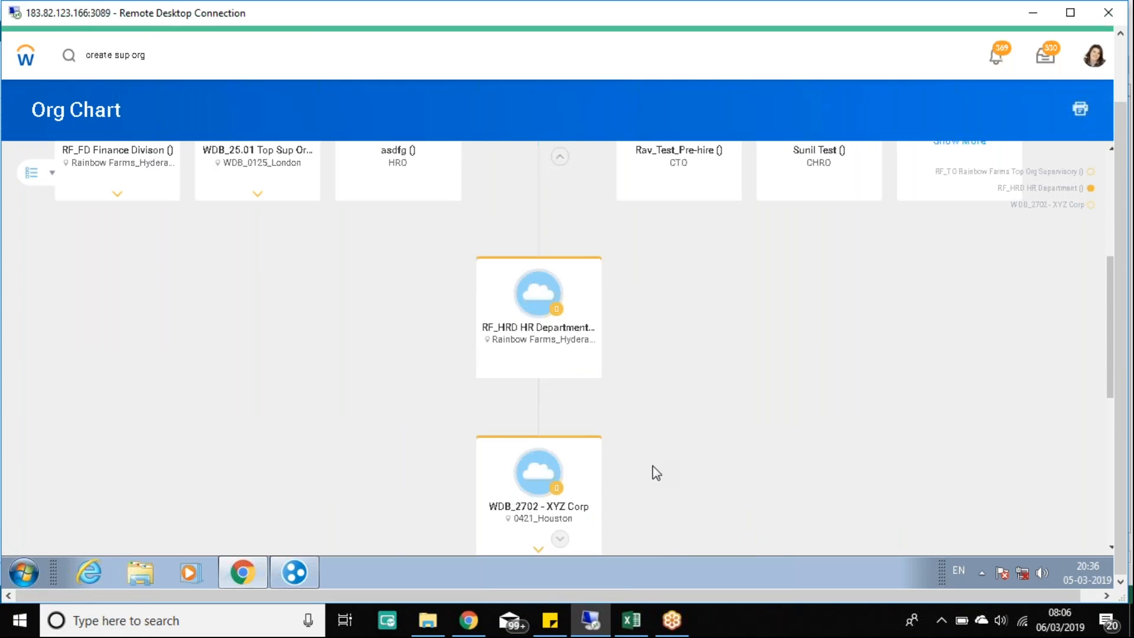
{"action": "scroll", "coordinate": [656, 470], "scroll_direction": "down", "scroll_amount": 1}
Open the Inactivate Organization form for WDB_2702 - Sales and cancel it without submitting
{"action": "left_click", "coordinate": [664, 383]}
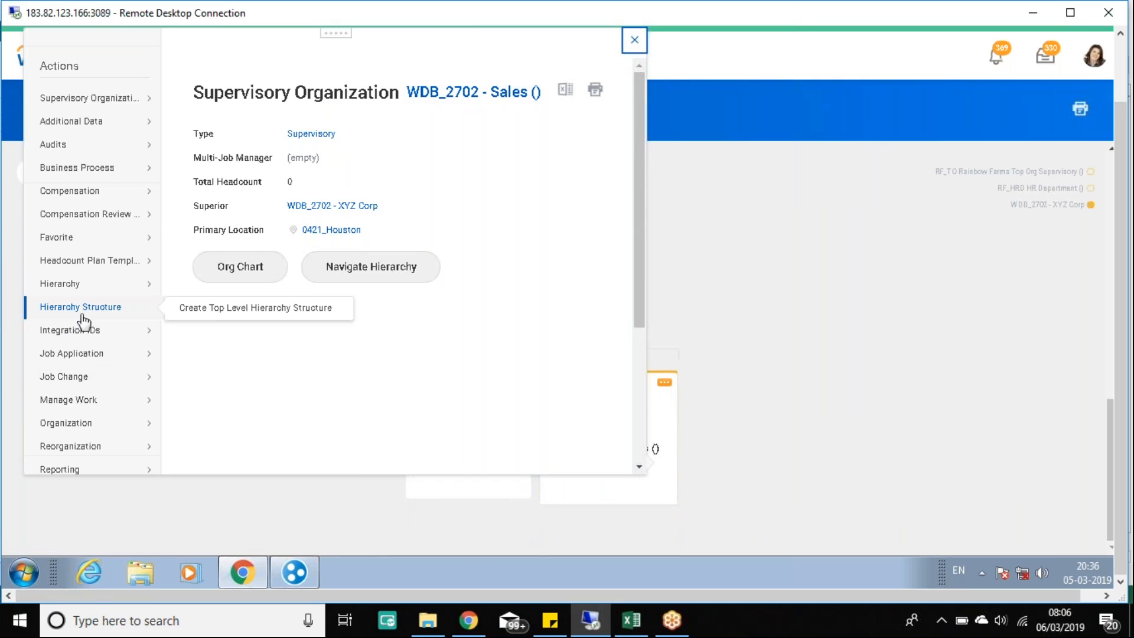
{"action": "mouse_move", "coordinate": [100, 307]}
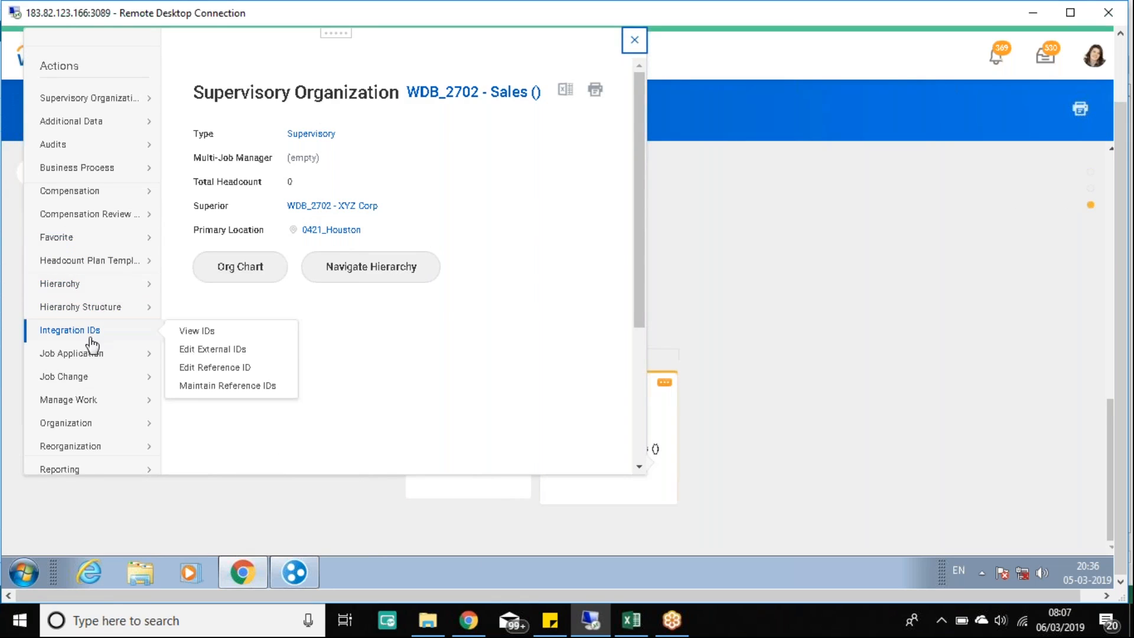
{"action": "scroll", "coordinate": [100, 354], "scroll_direction": "down", "scroll_amount": 1}
{"action": "mouse_move", "coordinate": [119, 373]}
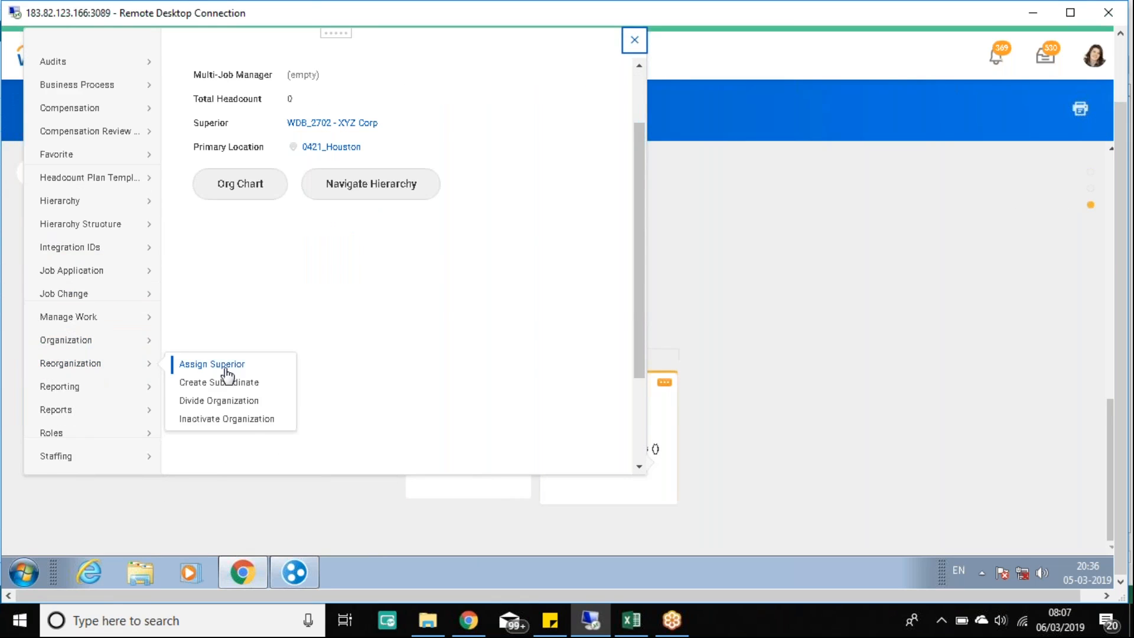
{"action": "left_click", "coordinate": [233, 419]}
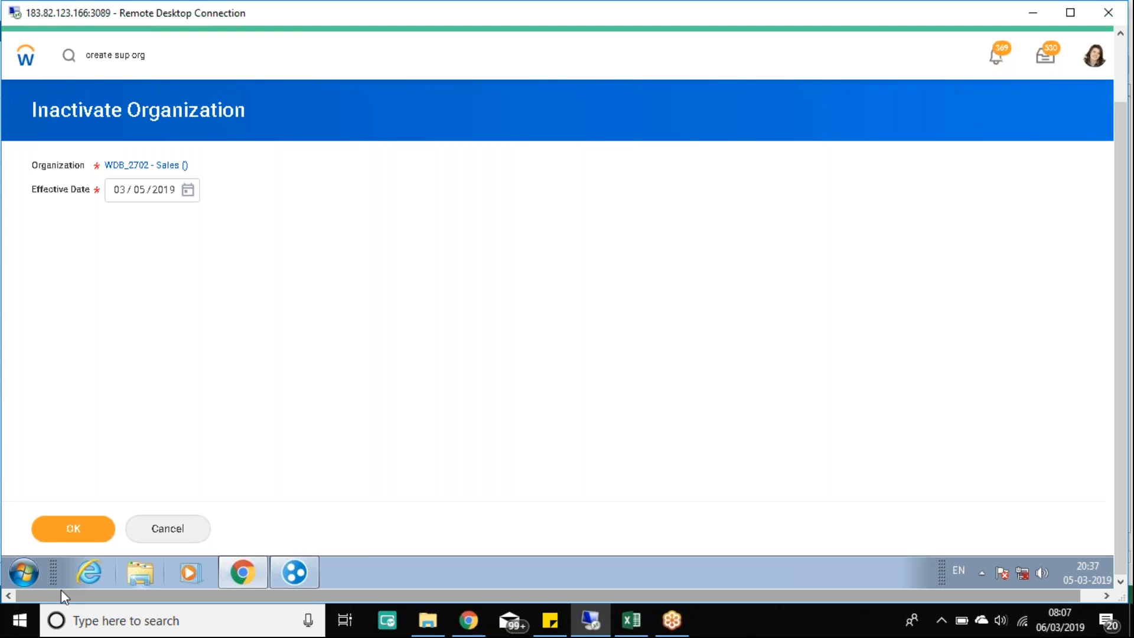
{"action": "left_click", "coordinate": [171, 530]}
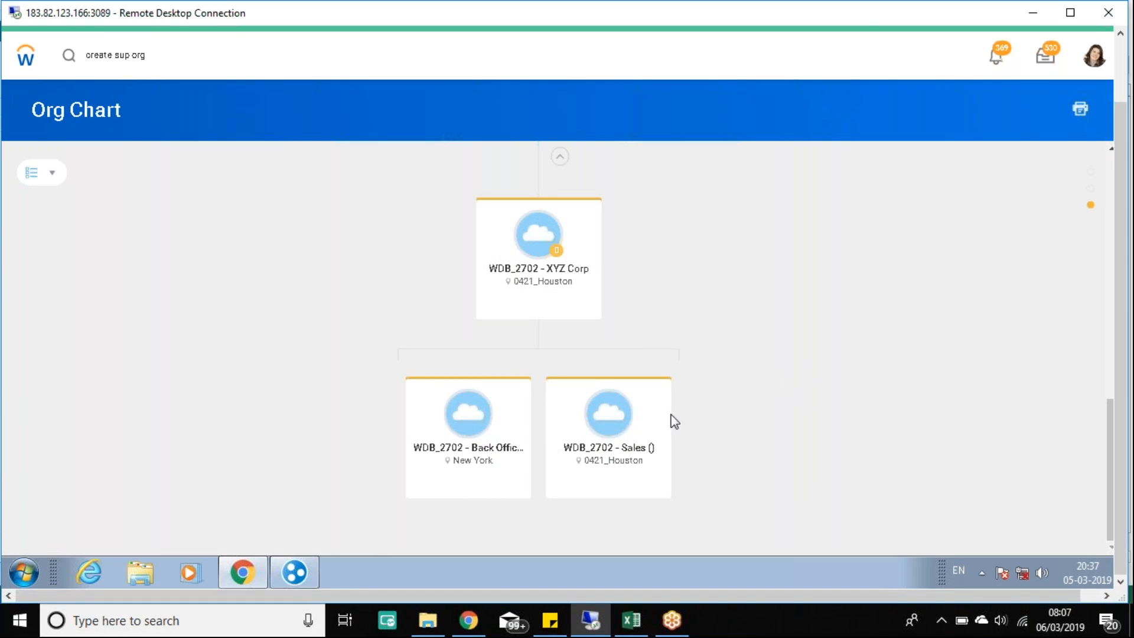
{"action": "left_click", "coordinate": [668, 385]}
{"action": "left_click", "coordinate": [664, 382]}
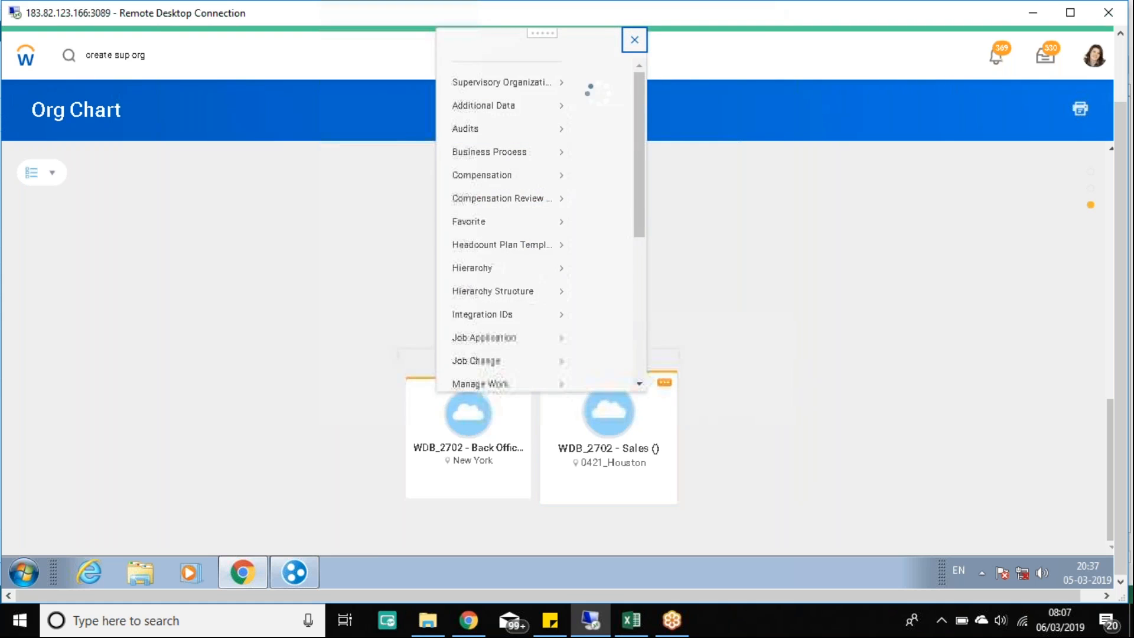
{"action": "scroll", "coordinate": [126, 254], "scroll_direction": "down", "scroll_amount": 4}
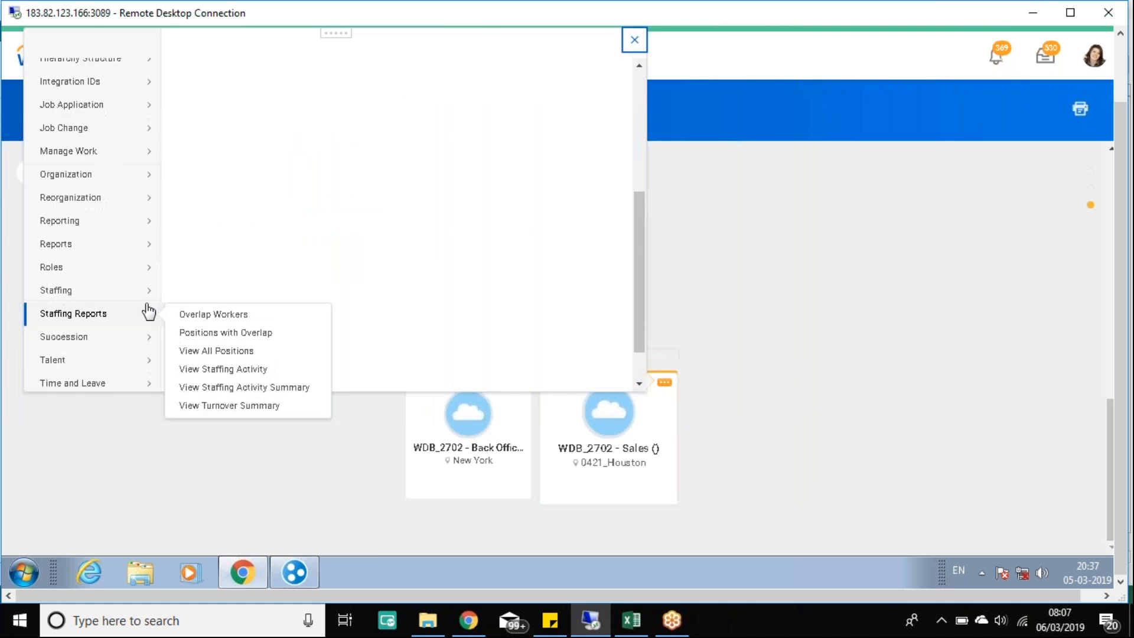
{"action": "mouse_move", "coordinate": [88, 206]}
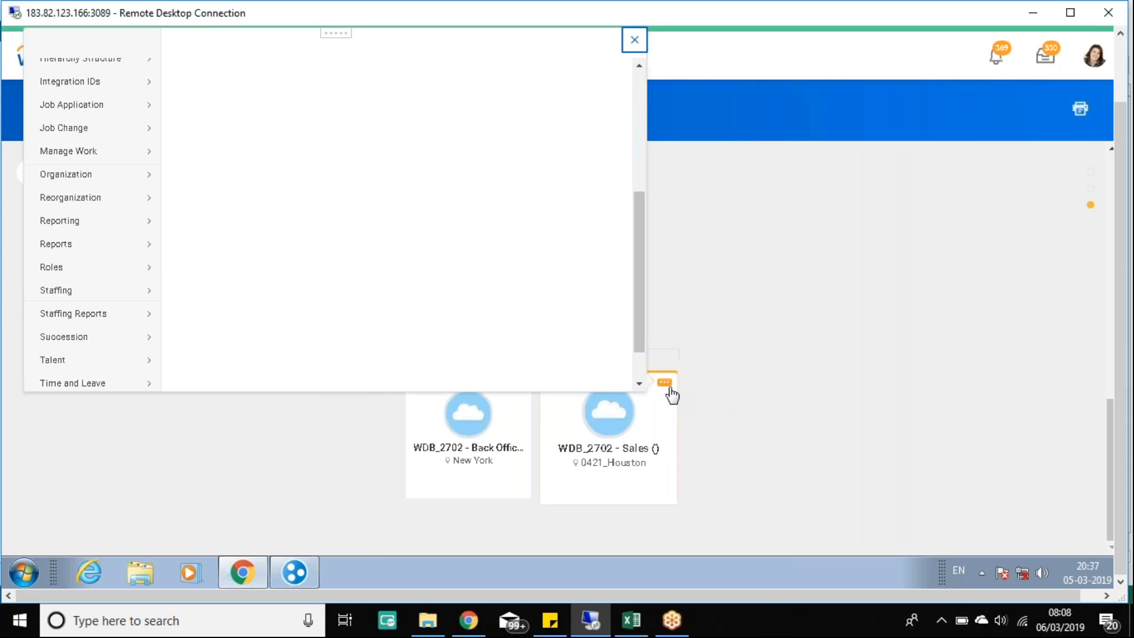
{"action": "left_click", "coordinate": [724, 418]}
Try to inactivate RF_TO Rainbow Farms Top Org Supervisory from the top of the org chart, effective 03/05/2019
{"action": "scroll", "coordinate": [665, 412], "scroll_direction": "up", "scroll_amount": 5}
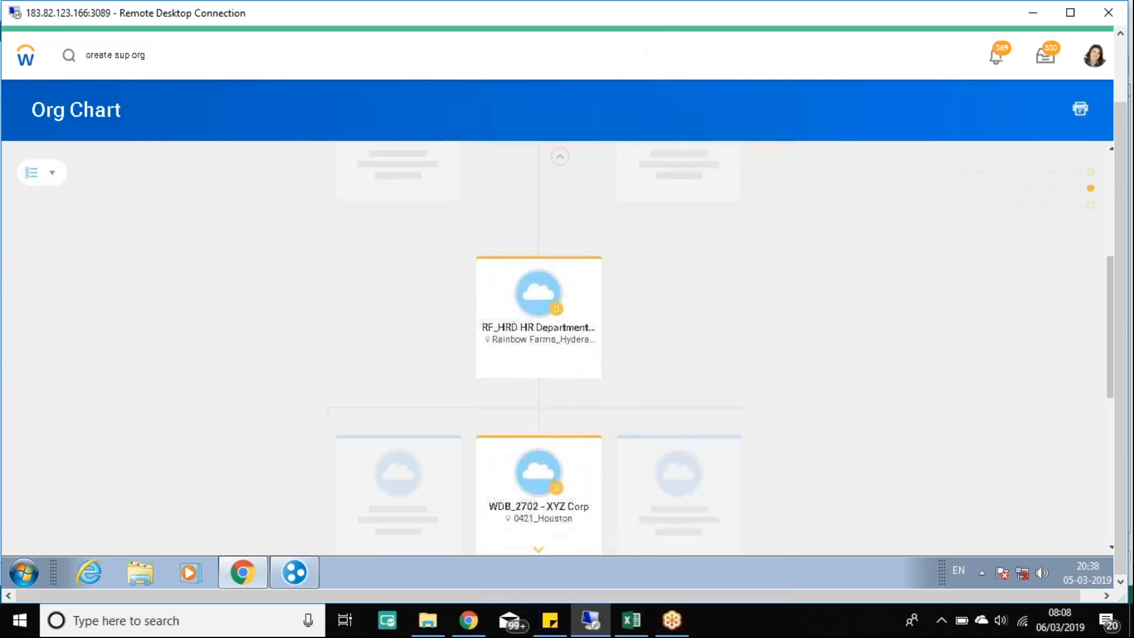
{"action": "left_click", "coordinate": [561, 158]}
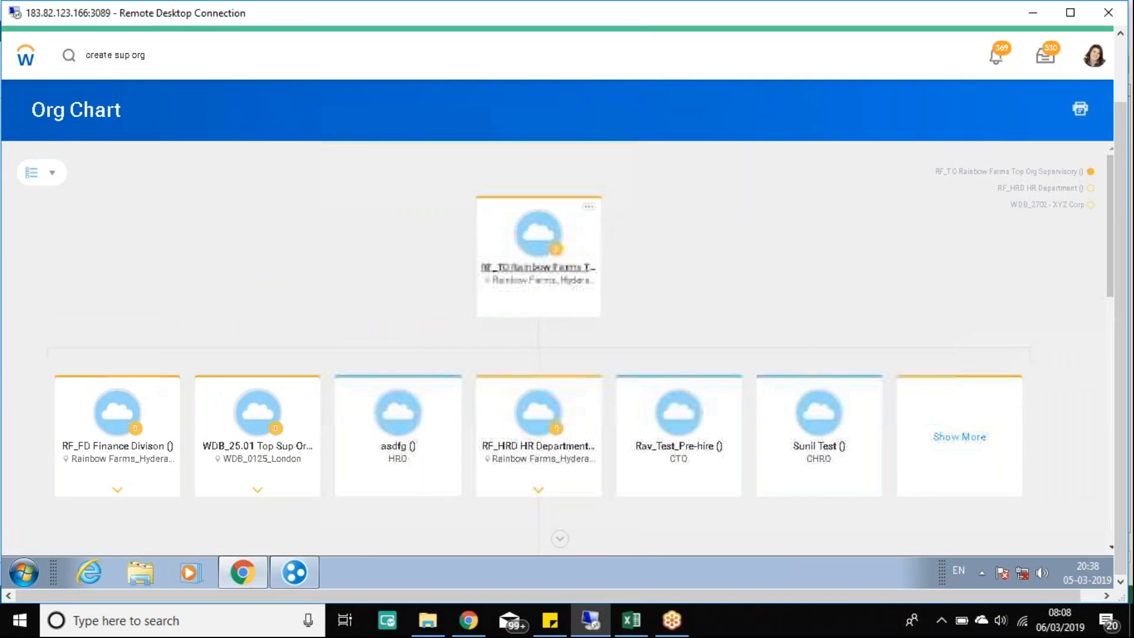
{"action": "left_click", "coordinate": [594, 202]}
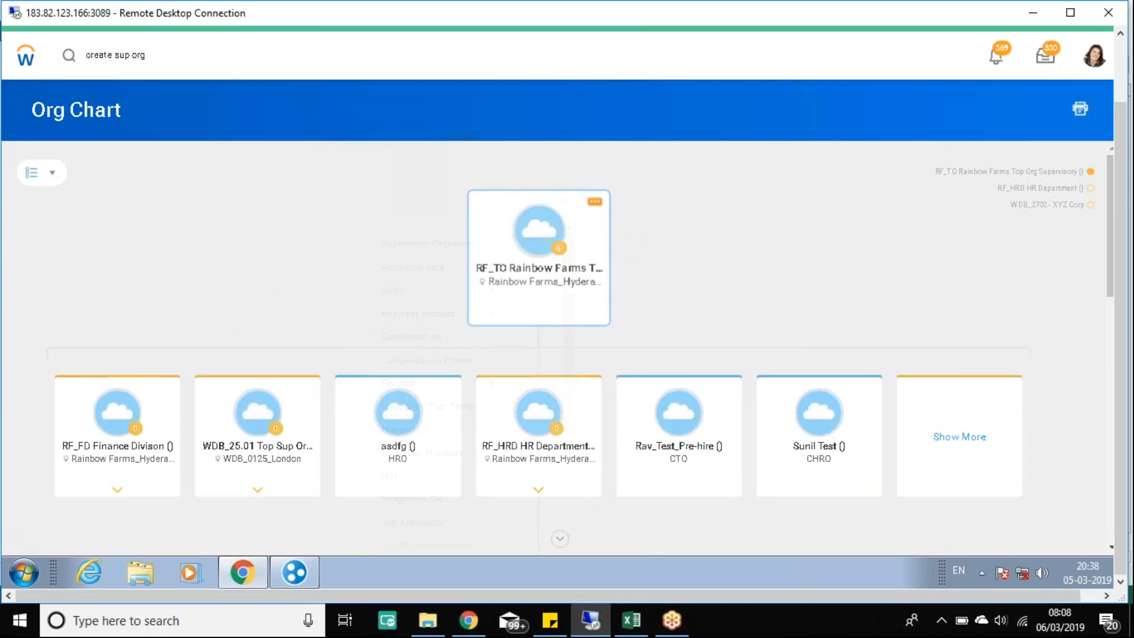
{"action": "scroll", "coordinate": [92, 467], "scroll_direction": "down", "scroll_amount": 4}
{"action": "mouse_move", "coordinate": [71, 390]}
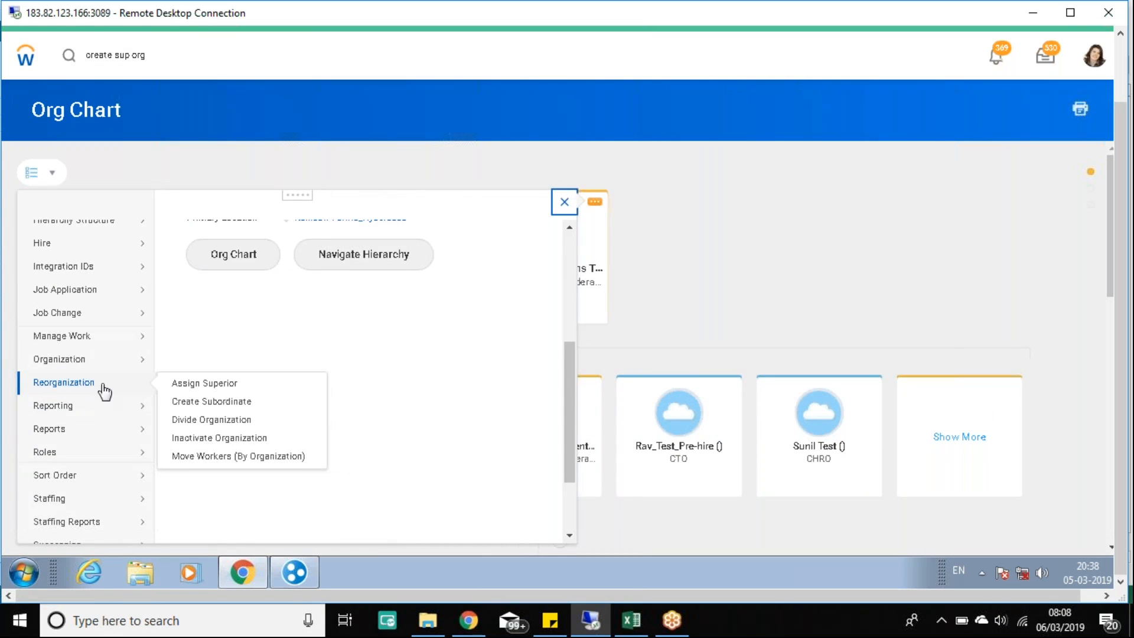
{"action": "left_click", "coordinate": [230, 440]}
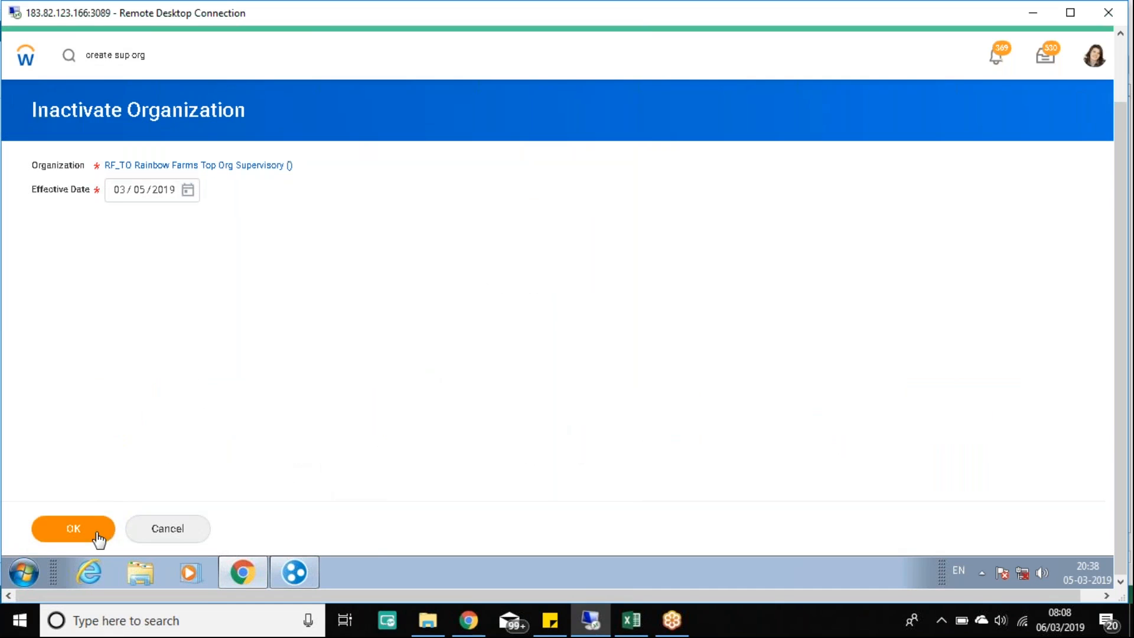
{"action": "left_click", "coordinate": [96, 534]}
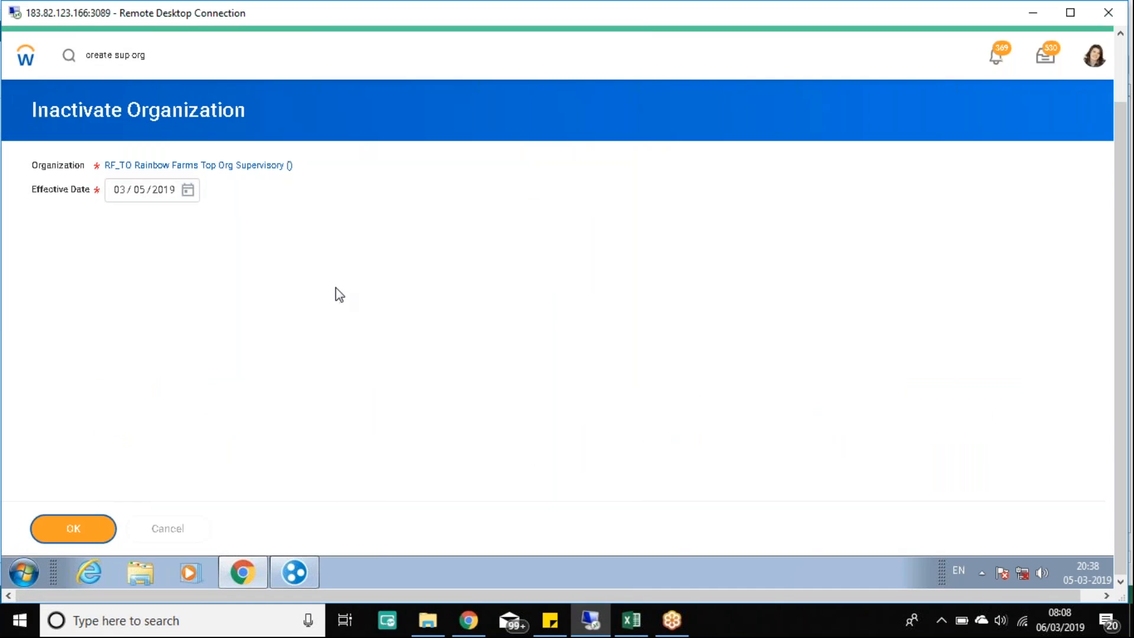
Read the inactivation requirements and listed events for RF_TO Rainbow Farms Top Org Supervisory, and open that organization's page
{"action": "scroll", "coordinate": [322, 324], "scroll_direction": "down", "scroll_amount": 2}
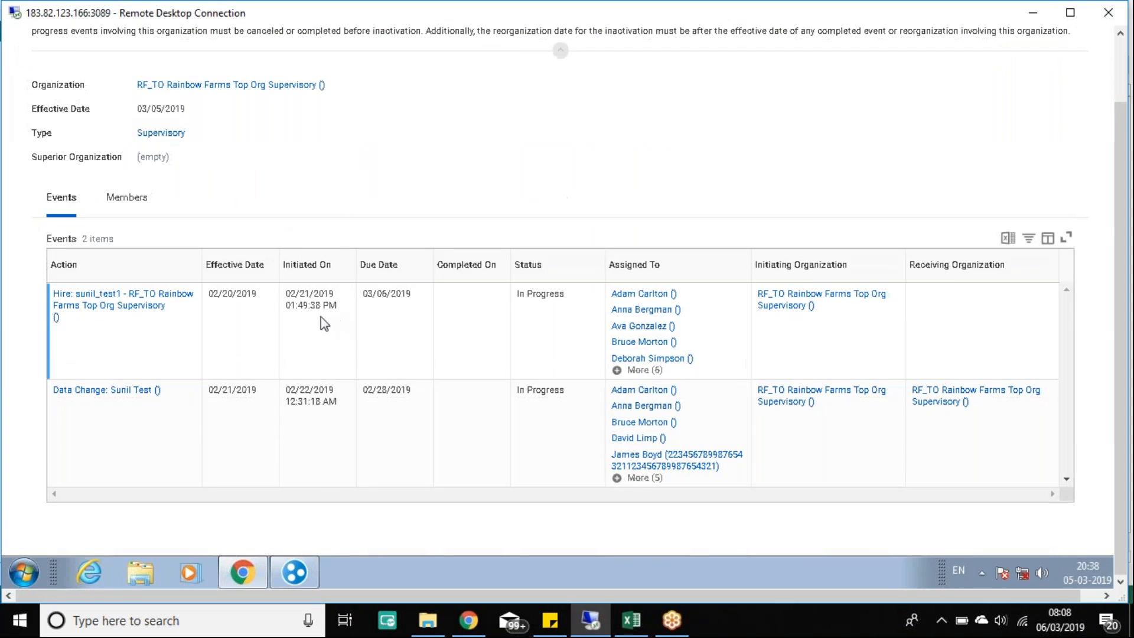
{"action": "scroll", "coordinate": [319, 324], "scroll_direction": "up", "scroll_amount": 2}
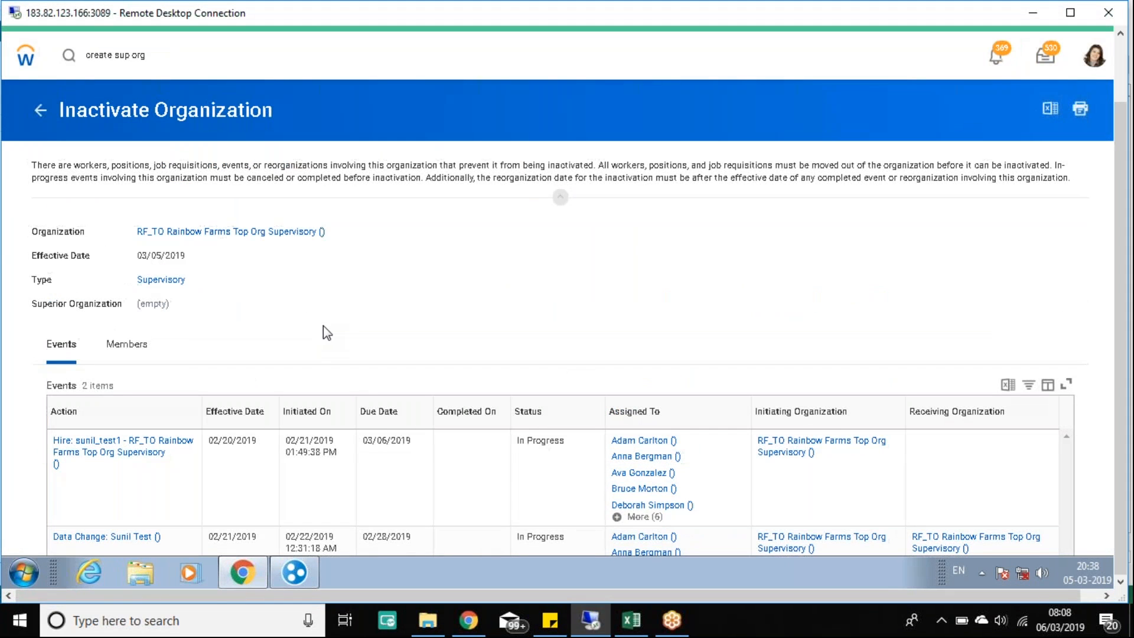
{"action": "left_click_drag", "start_coordinate": [34, 167], "coordinate": [581, 170]}
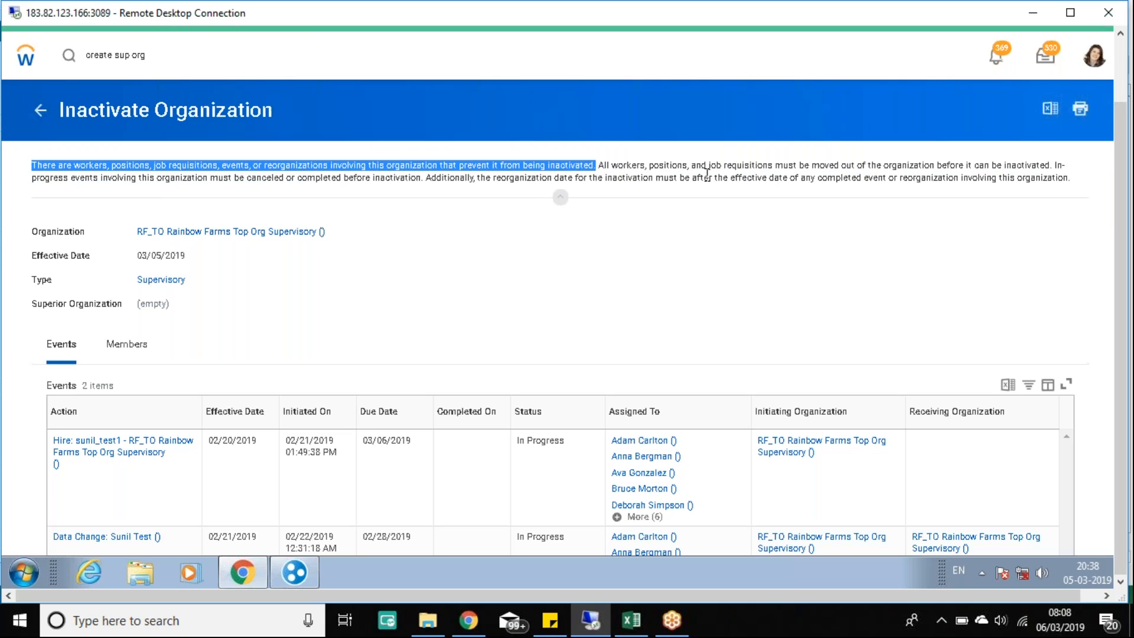
{"action": "left_click_drag", "start_coordinate": [694, 166], "coordinate": [1062, 165]}
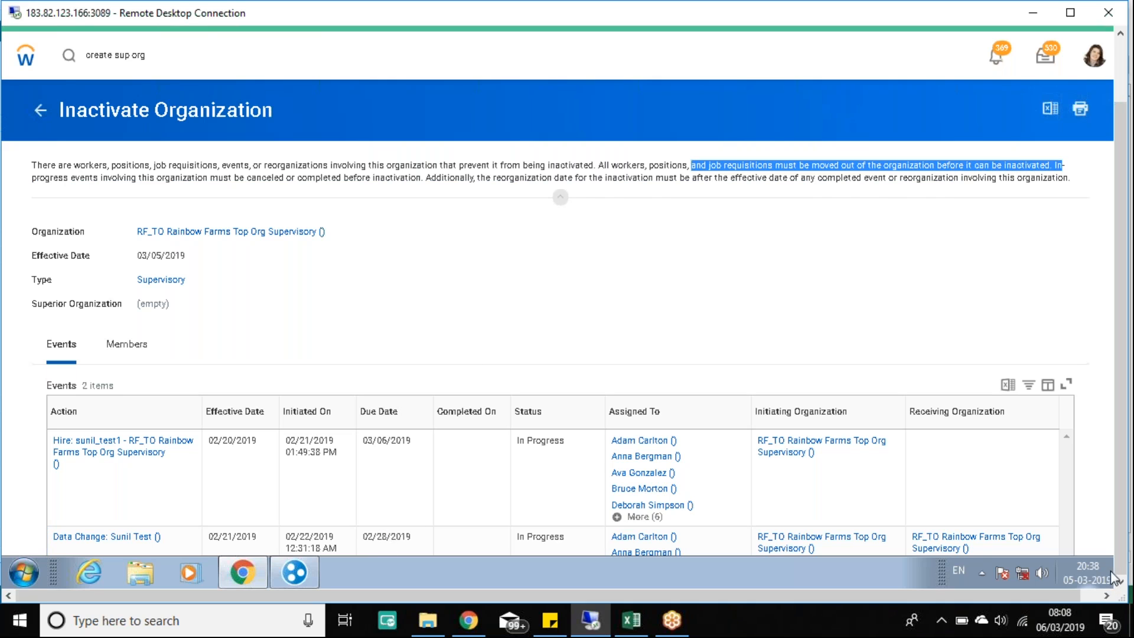
{"action": "left_click", "coordinate": [1106, 595]}
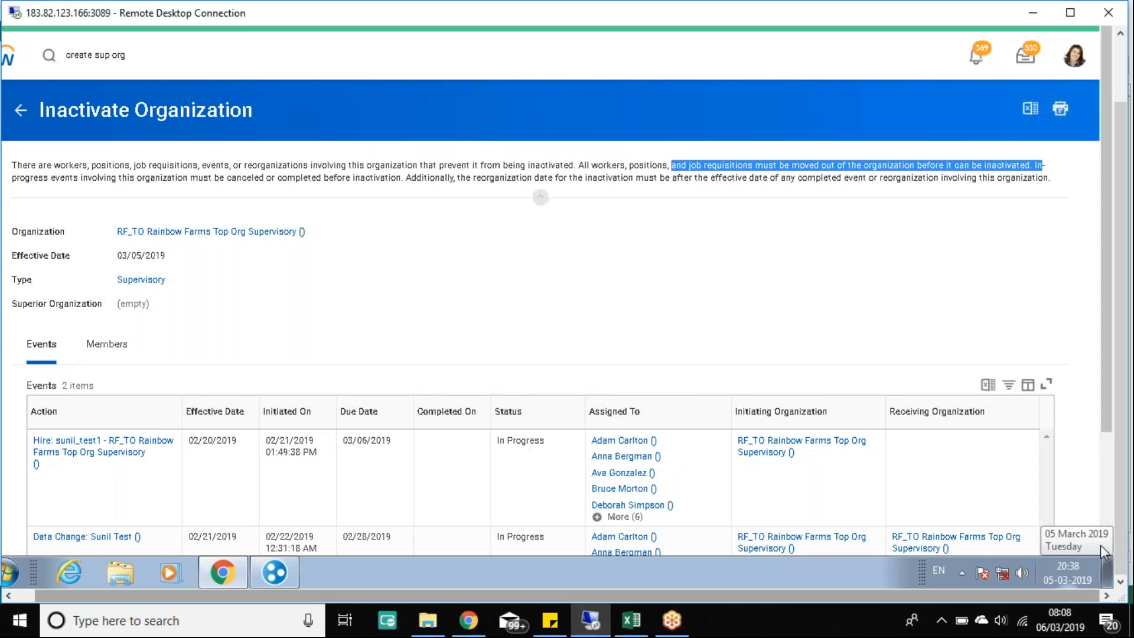
{"action": "left_click", "coordinate": [1075, 513]}
{"action": "scroll", "coordinate": [1073, 519], "scroll_direction": "down", "scroll_amount": 3}
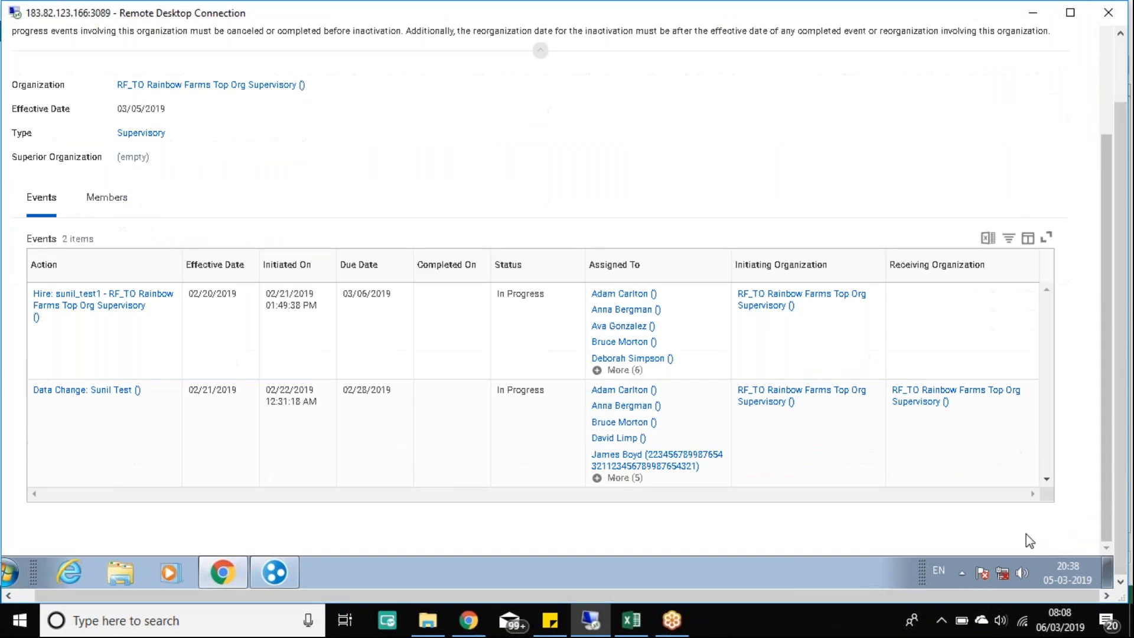
{"action": "scroll", "coordinate": [279, 471], "scroll_direction": "up", "scroll_amount": 3}
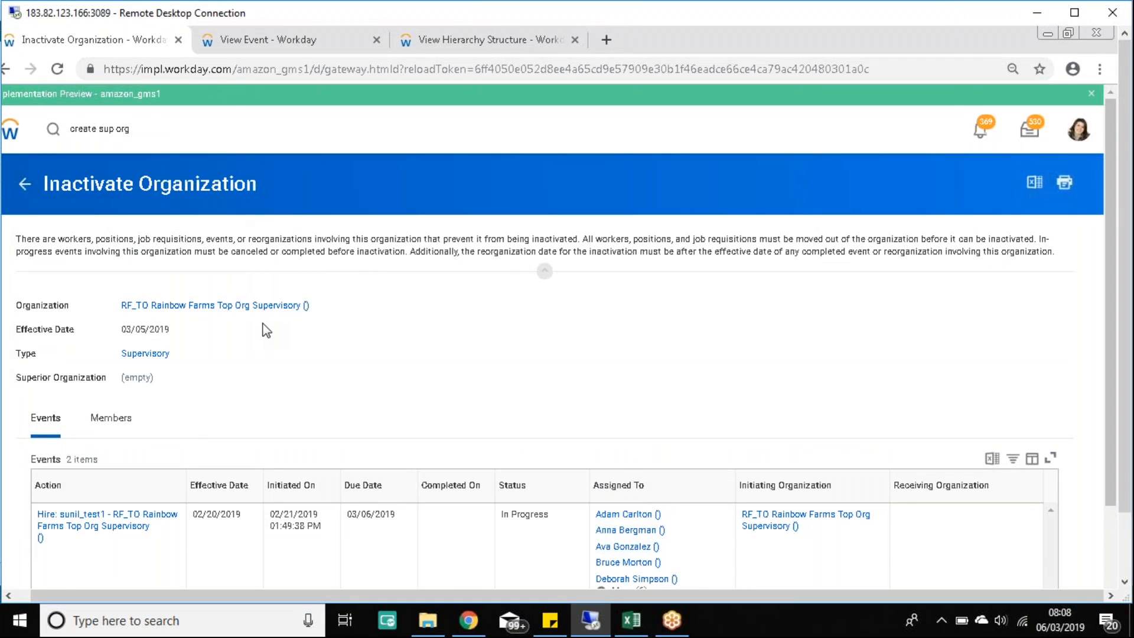
{"action": "left_click", "coordinate": [247, 309]}
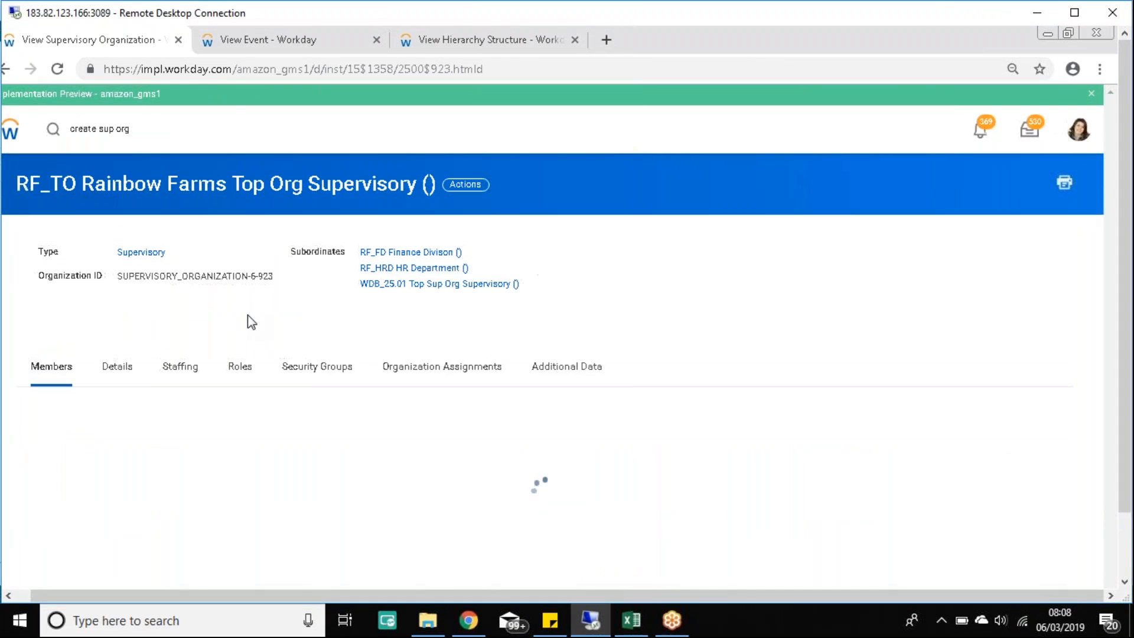